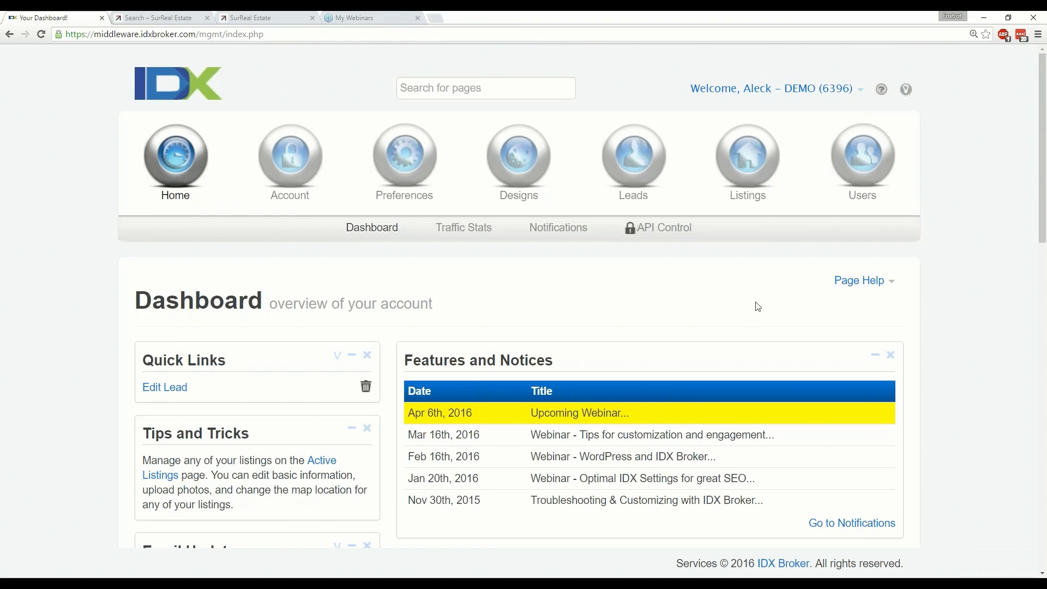
Show the Designs menu with its Pages, Widgets, Wrappers, Custom CSS and Sub-headers options.
{"action": "left_click", "coordinate": [527, 177]}
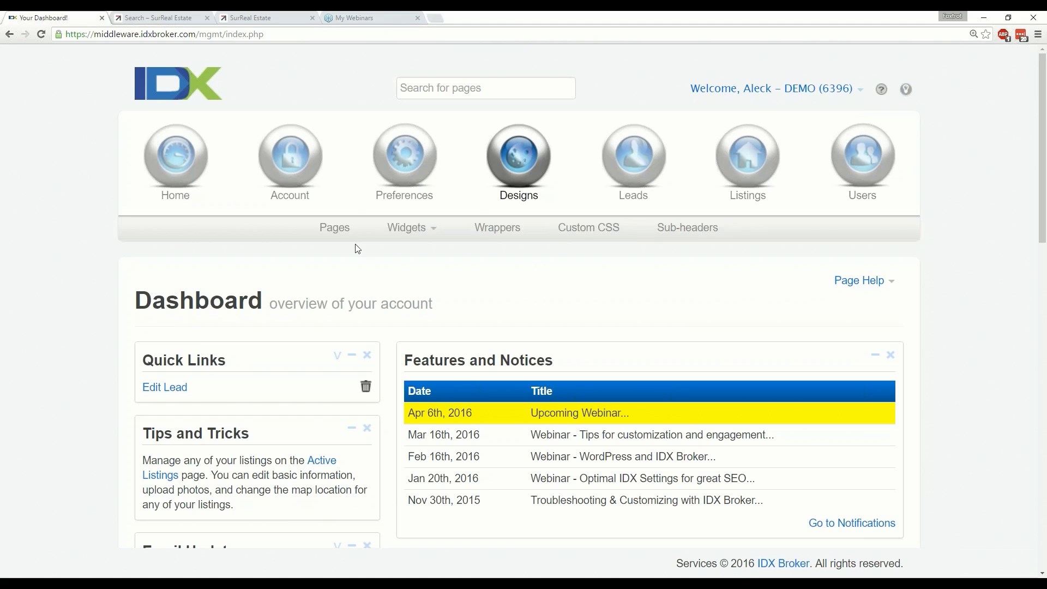
Open the Pages list and launch the live User Login page from User Pages in a new tab.
{"action": "left_click", "coordinate": [337, 229]}
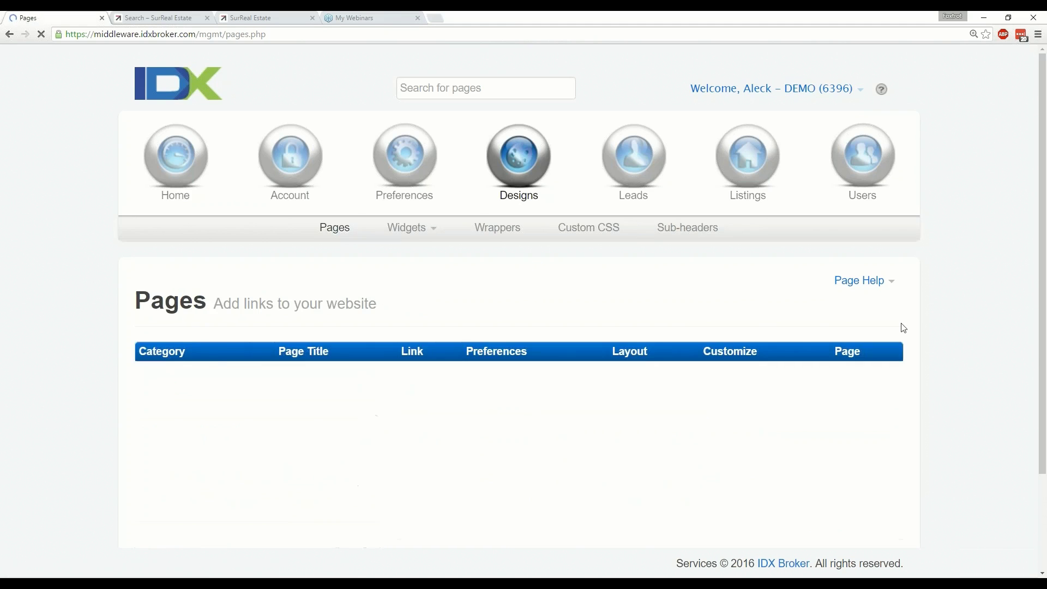
{"action": "scroll", "coordinate": [940, 329], "scroll_direction": "down", "scroll_amount": 4}
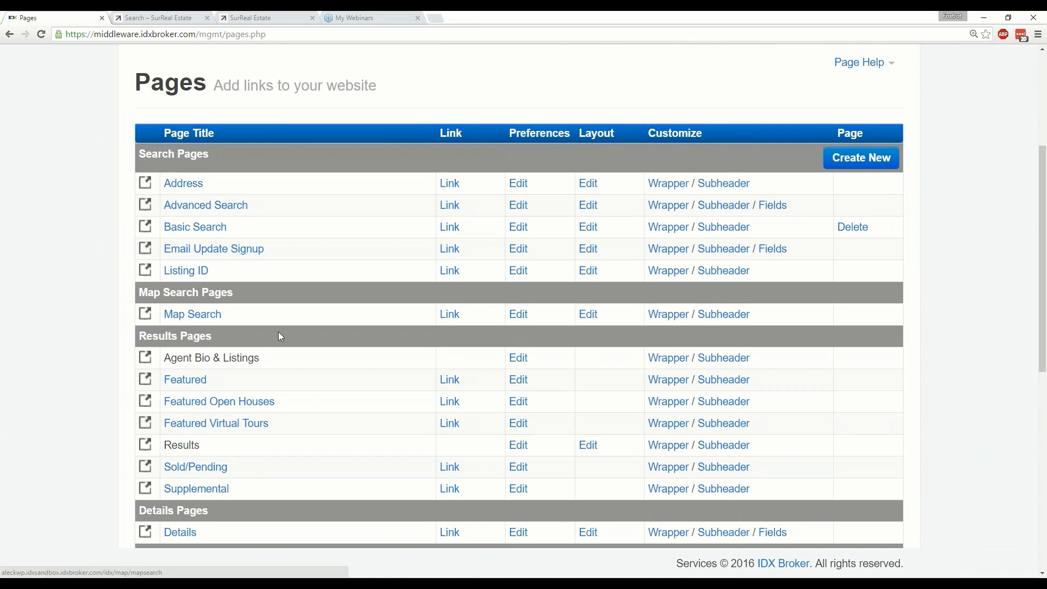
{"action": "scroll", "coordinate": [331, 335], "scroll_direction": "down", "scroll_amount": 1}
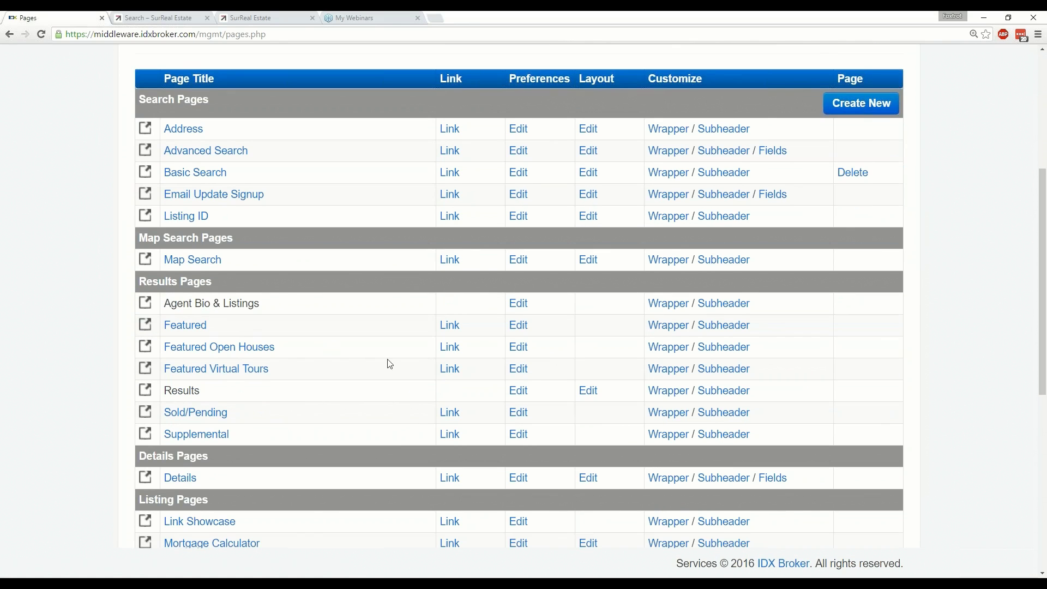
{"action": "scroll", "coordinate": [390, 364], "scroll_direction": "down", "scroll_amount": 3}
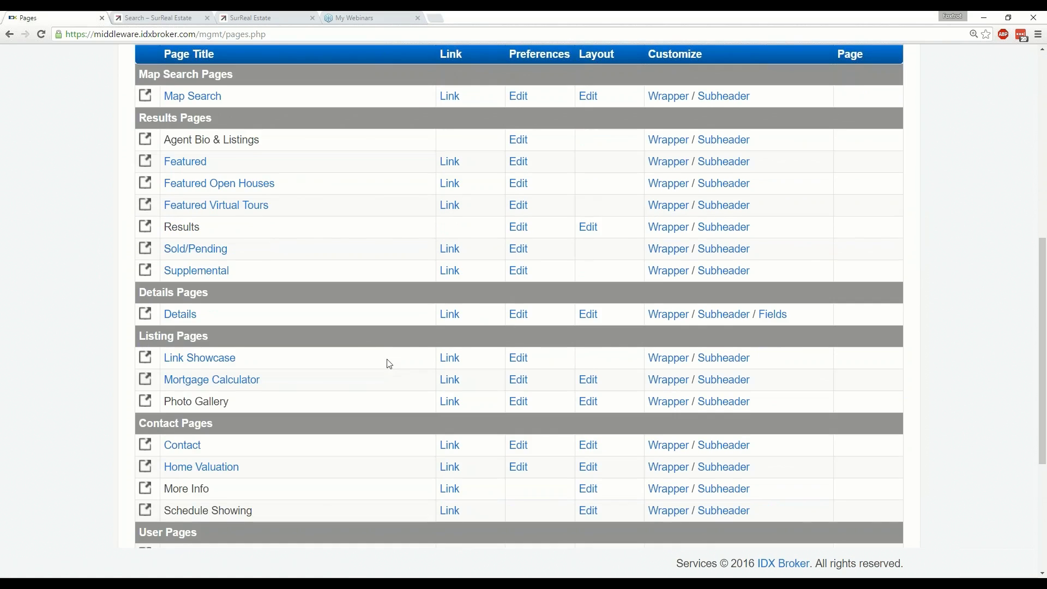
{"action": "scroll", "coordinate": [390, 364], "scroll_direction": "down", "scroll_amount": 4}
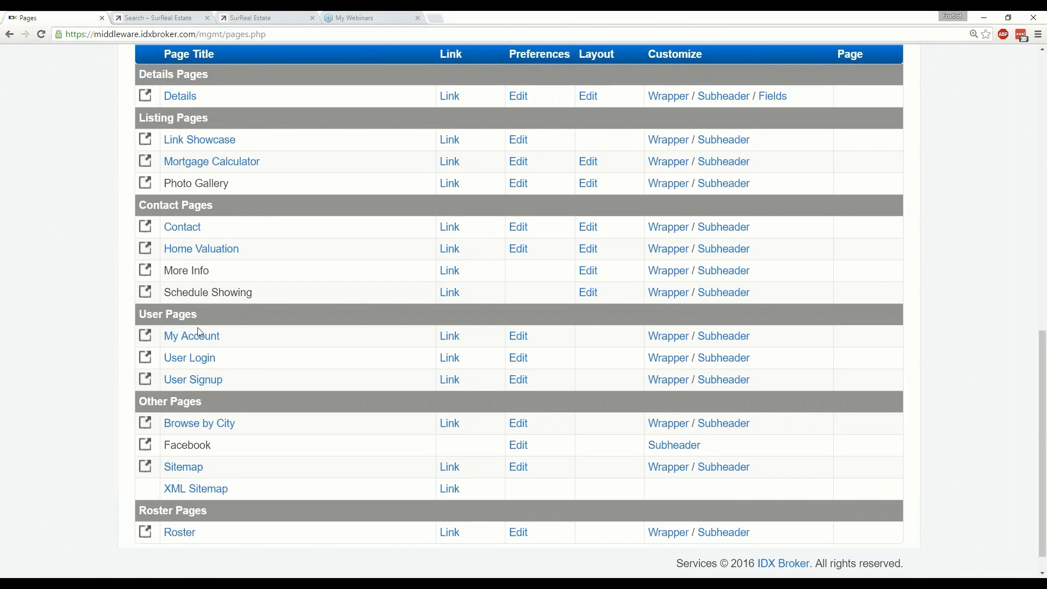
{"action": "left_click", "coordinate": [198, 365]}
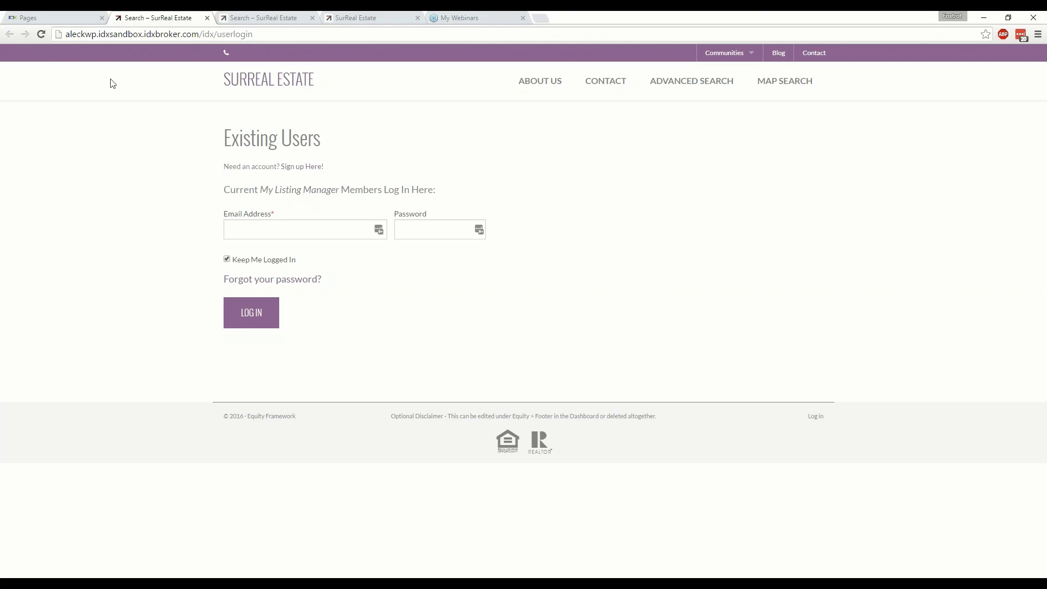
Close the login tab and open the live User Signup page in a new tab.
{"action": "left_click", "coordinate": [207, 18]}
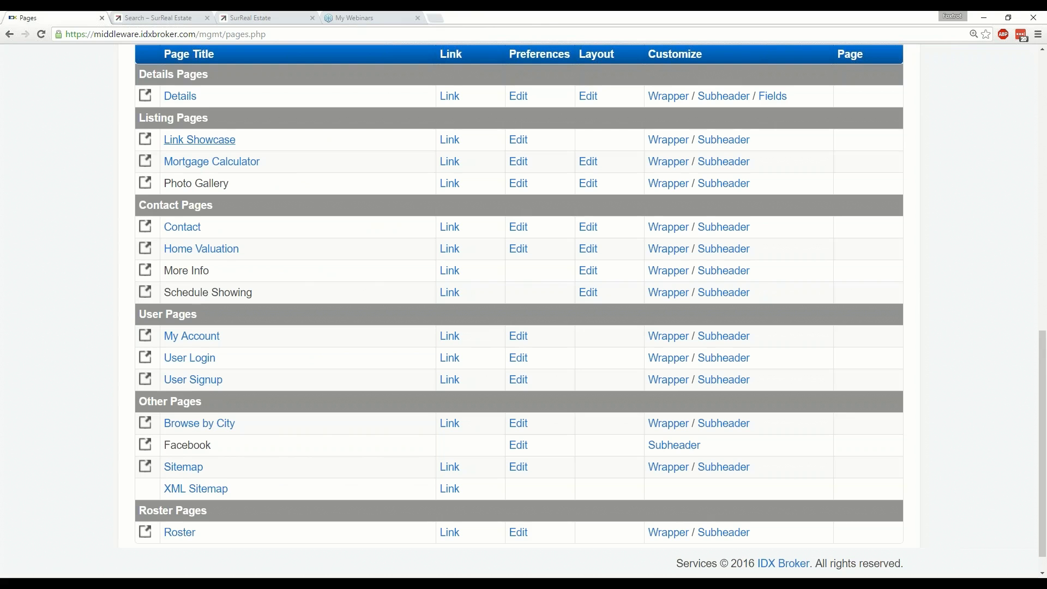
{"action": "scroll", "coordinate": [121, 410], "scroll_direction": "down", "scroll_amount": 1}
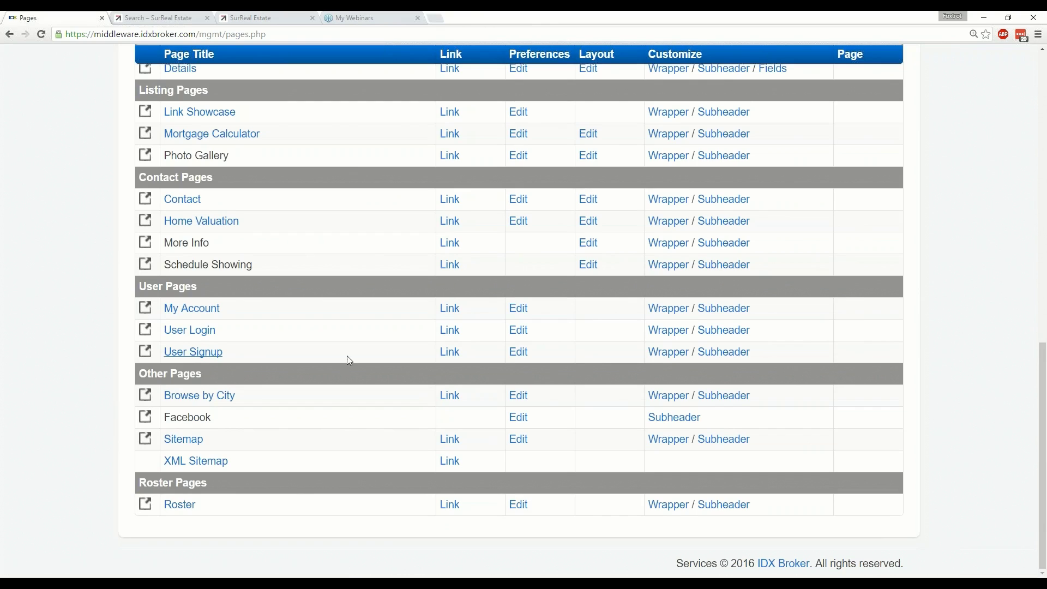
{"action": "left_click", "coordinate": [213, 354]}
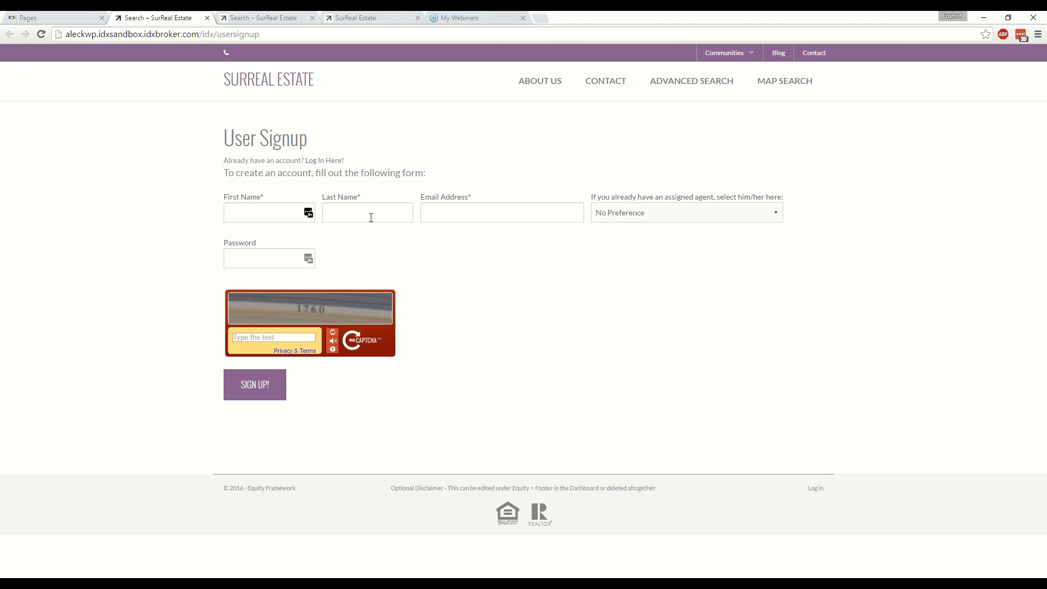
Inspect the signup form's agent dropdown, leaving No Preference, then go back to the Pages list.
{"action": "left_click", "coordinate": [646, 213]}
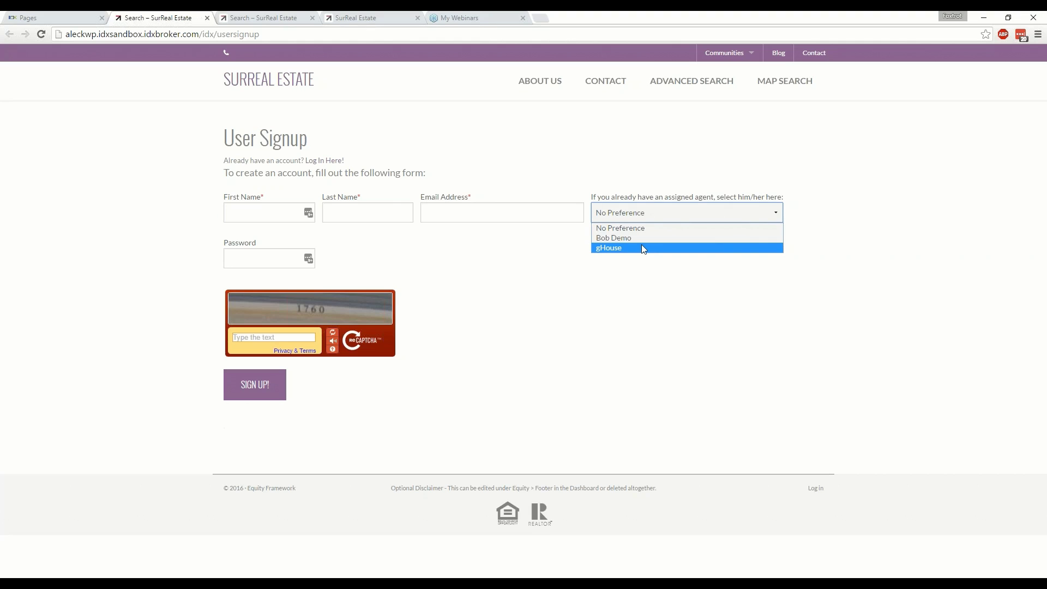
{"action": "left_click", "coordinate": [484, 301]}
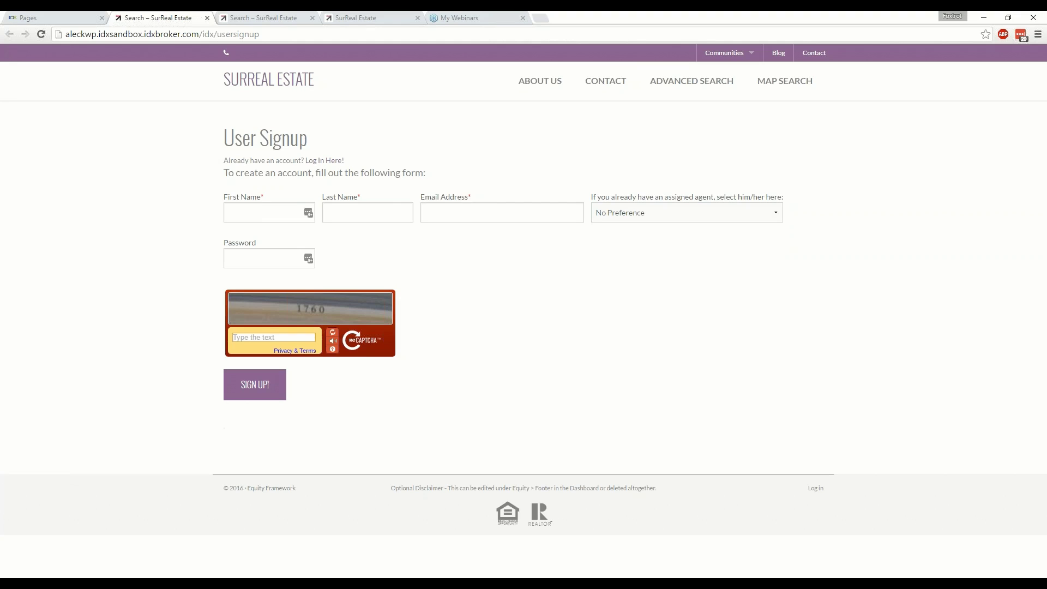
{"action": "left_click", "coordinate": [640, 217]}
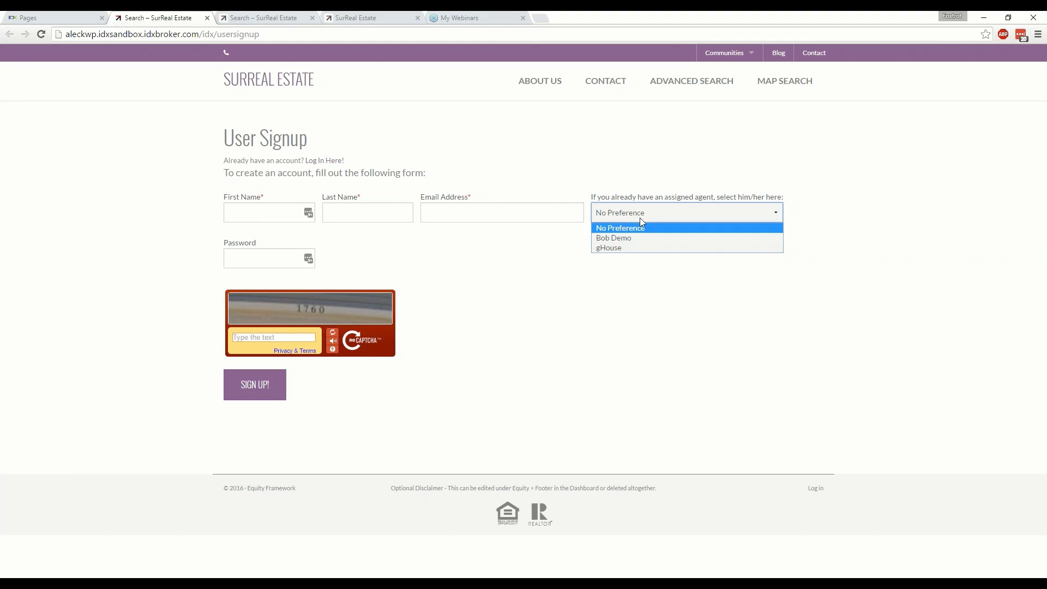
{"action": "left_click", "coordinate": [605, 265]}
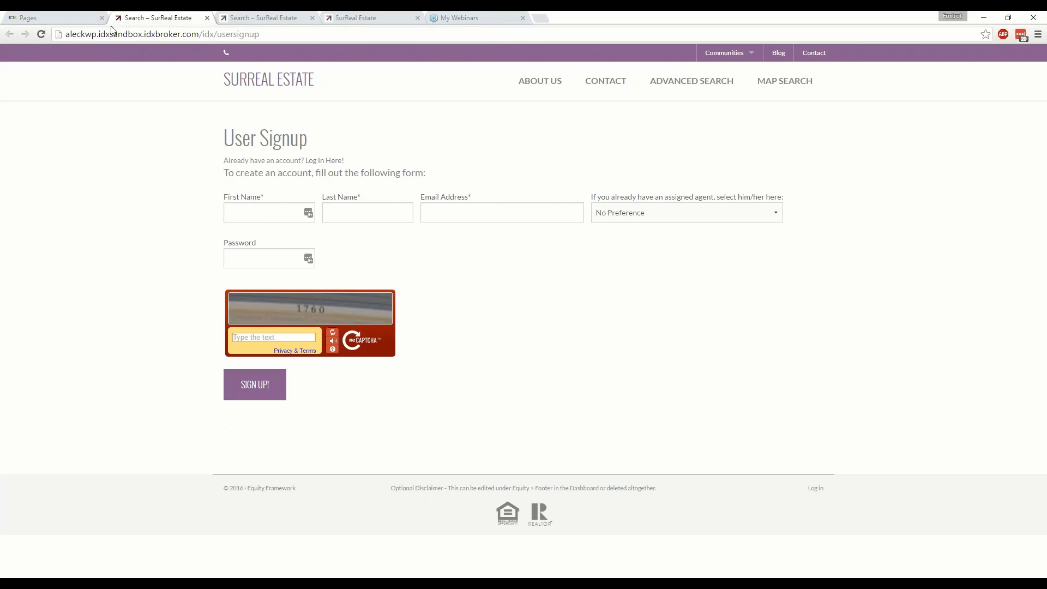
{"action": "left_click", "coordinate": [92, 19]}
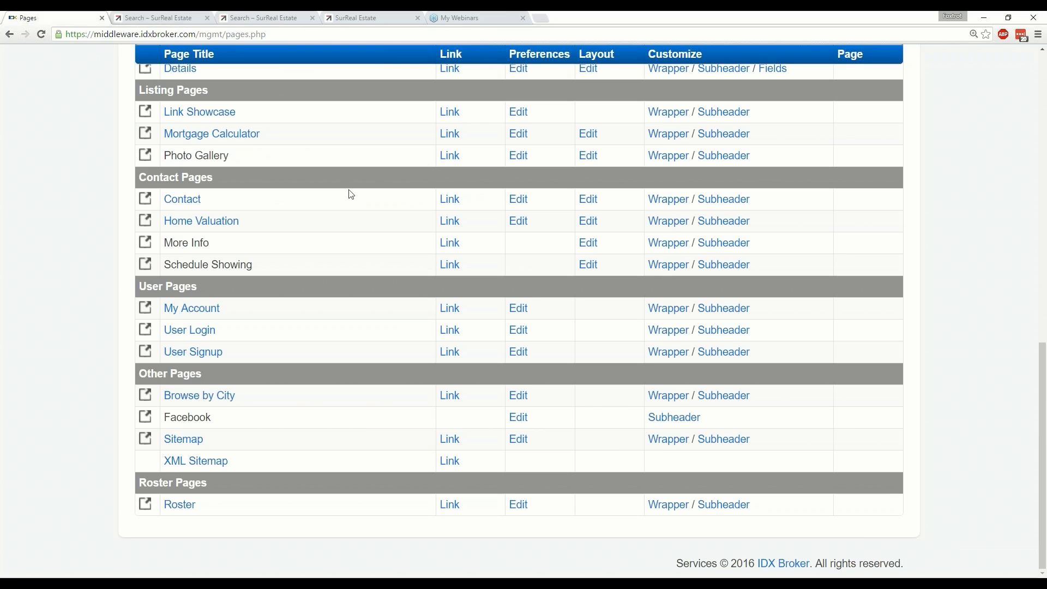
Scroll to the top of Pages and open the Widgets menu showing Manage and Create.
{"action": "scroll", "coordinate": [352, 195], "scroll_direction": "up", "scroll_amount": 1}
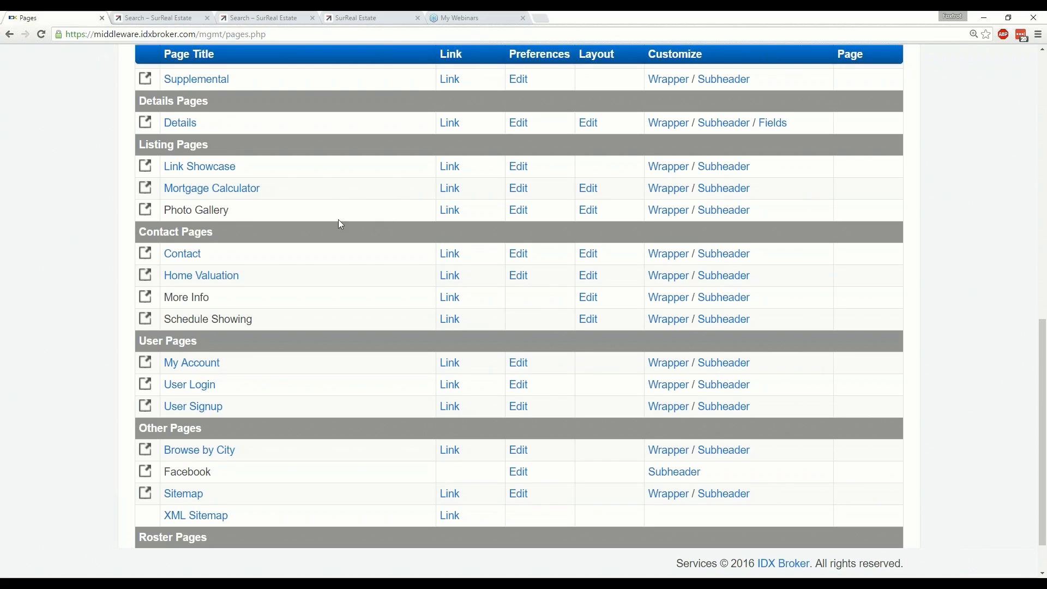
{"action": "scroll", "coordinate": [330, 223], "scroll_direction": "up", "scroll_amount": 5}
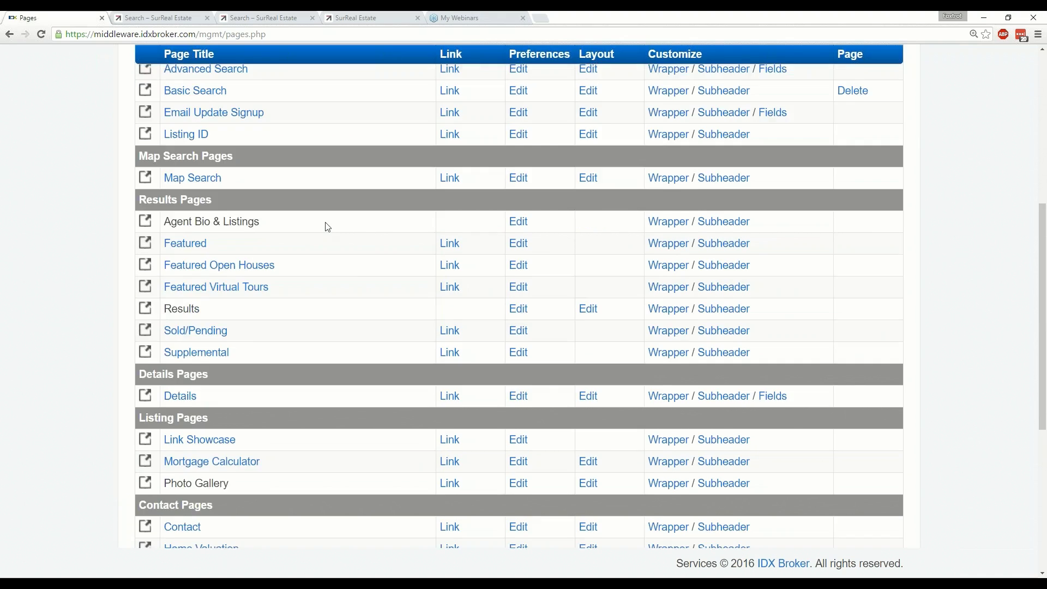
{"action": "scroll", "coordinate": [328, 227], "scroll_direction": "up", "scroll_amount": 6}
{"action": "left_click", "coordinate": [412, 200]}
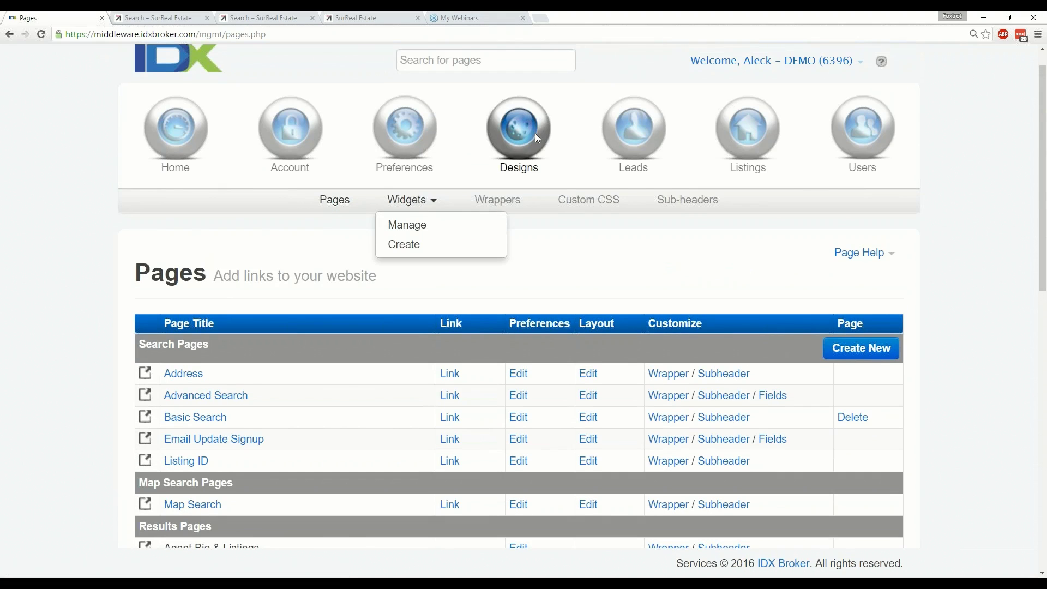
Open Manage Widgets and preview the Lead Signup and Lead Login widgets, then return to the list.
{"action": "left_click", "coordinate": [415, 228]}
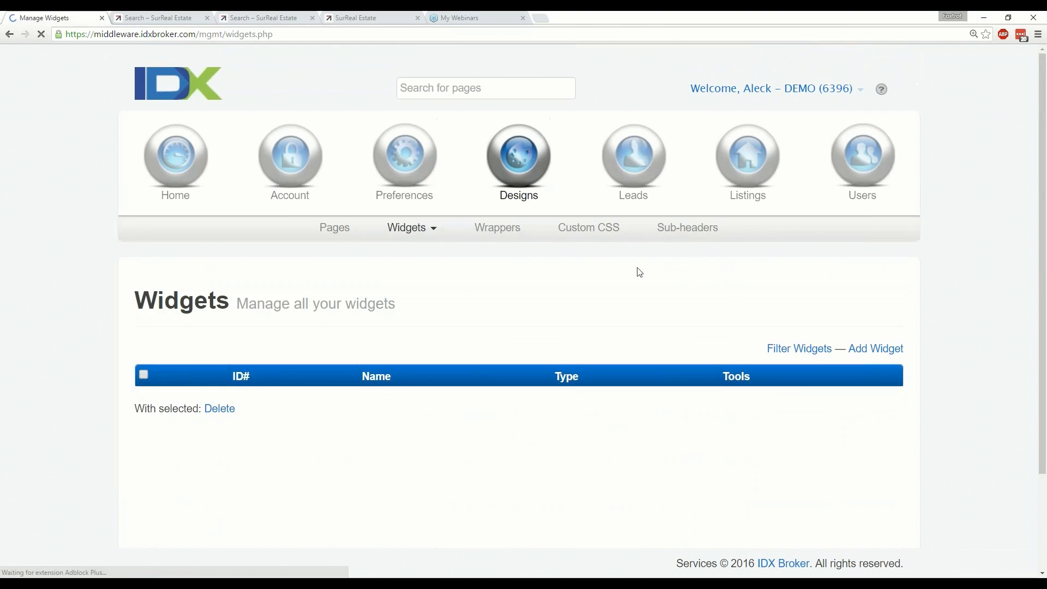
{"action": "scroll", "coordinate": [638, 273], "scroll_direction": "down", "scroll_amount": 3}
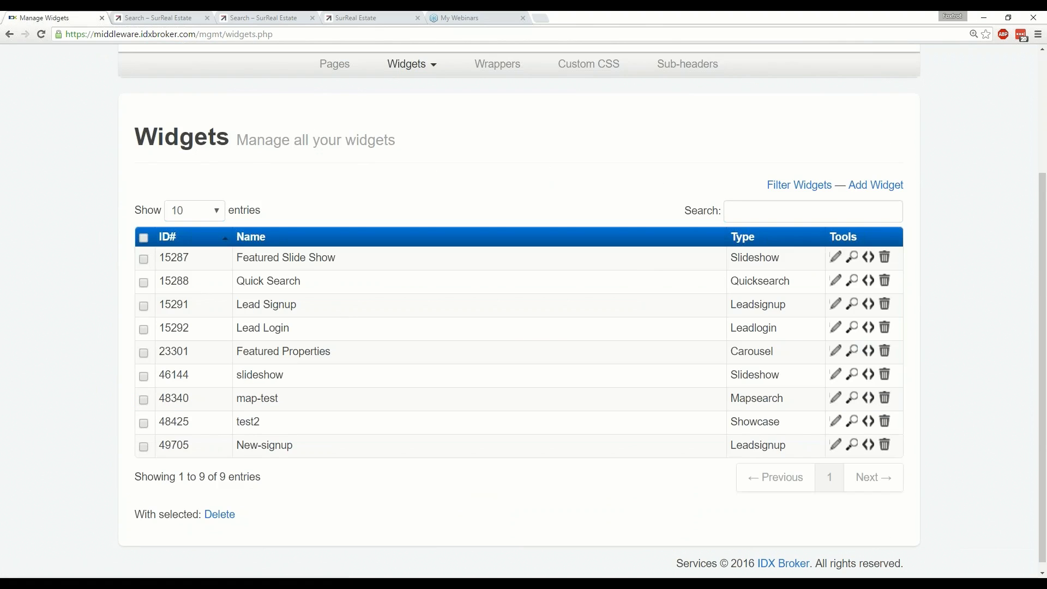
{"action": "left_click", "coordinate": [852, 304]}
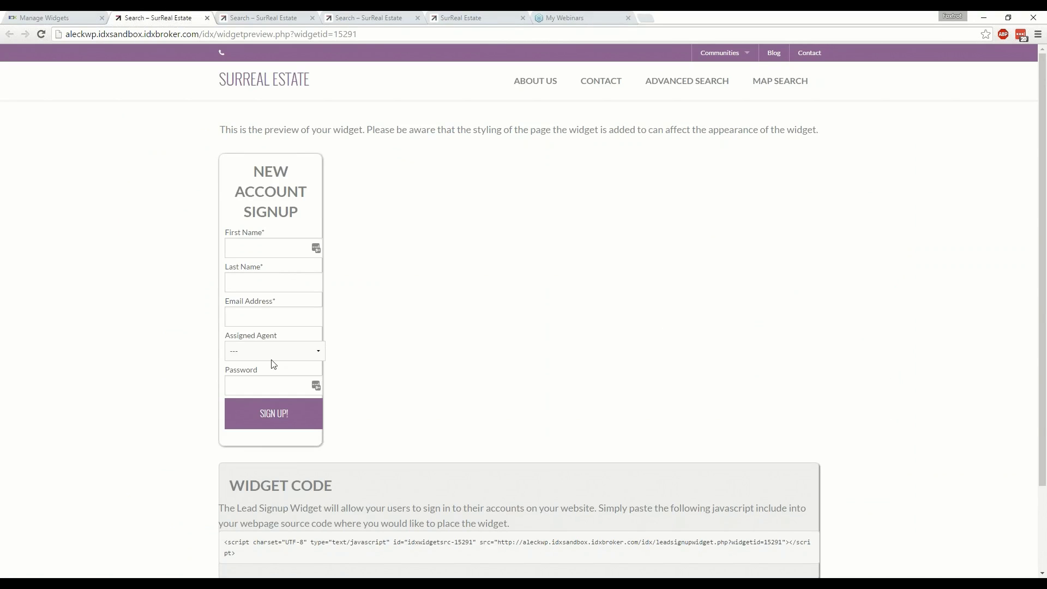
{"action": "left_click", "coordinate": [258, 244]}
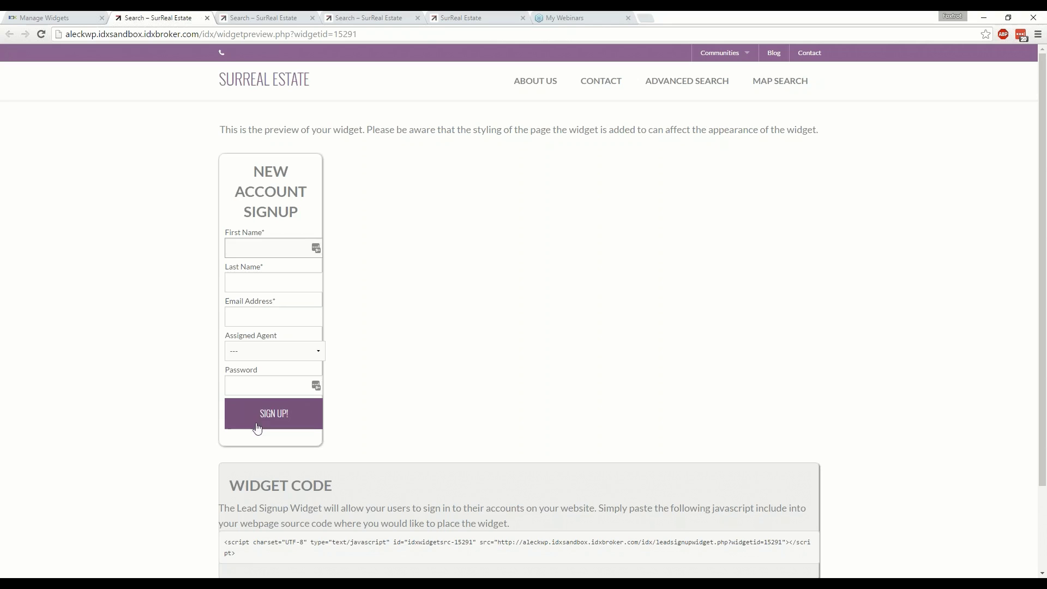
{"action": "scroll", "coordinate": [401, 459], "scroll_direction": "down", "scroll_amount": 1}
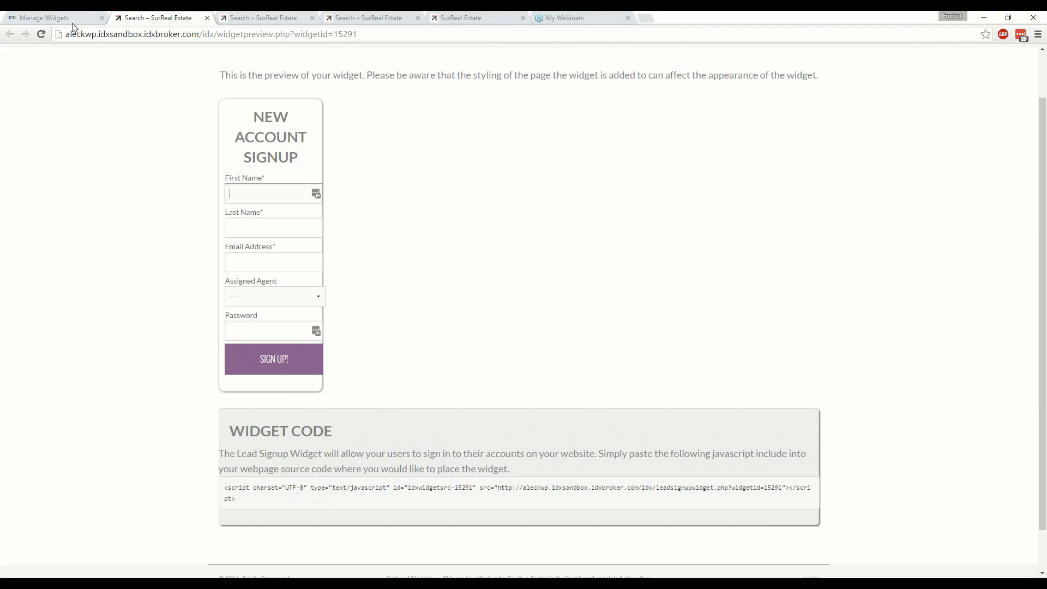
{"action": "left_click", "coordinate": [207, 19]}
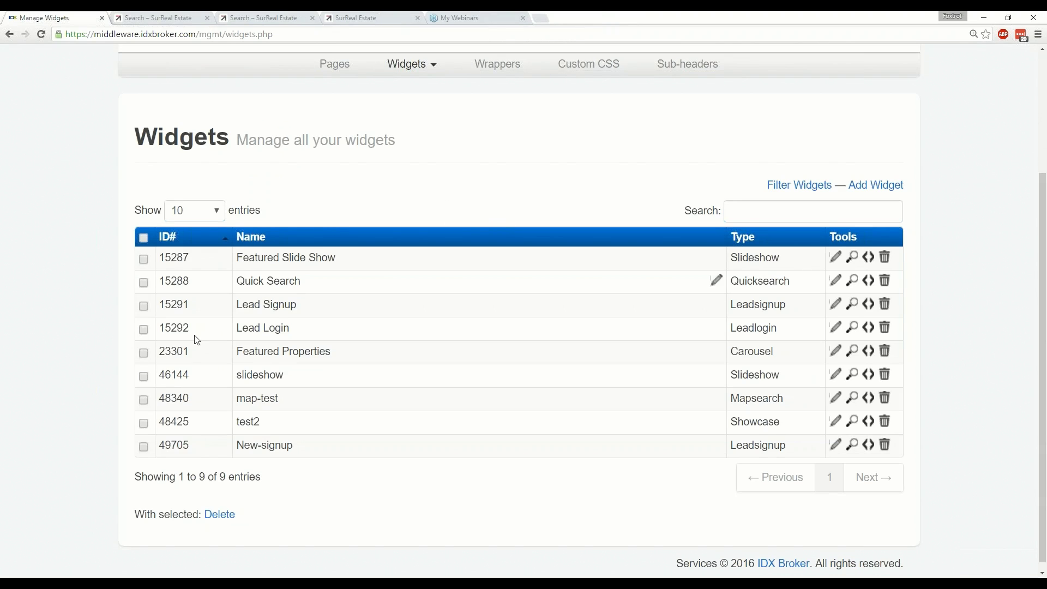
{"action": "left_click", "coordinate": [853, 328]}
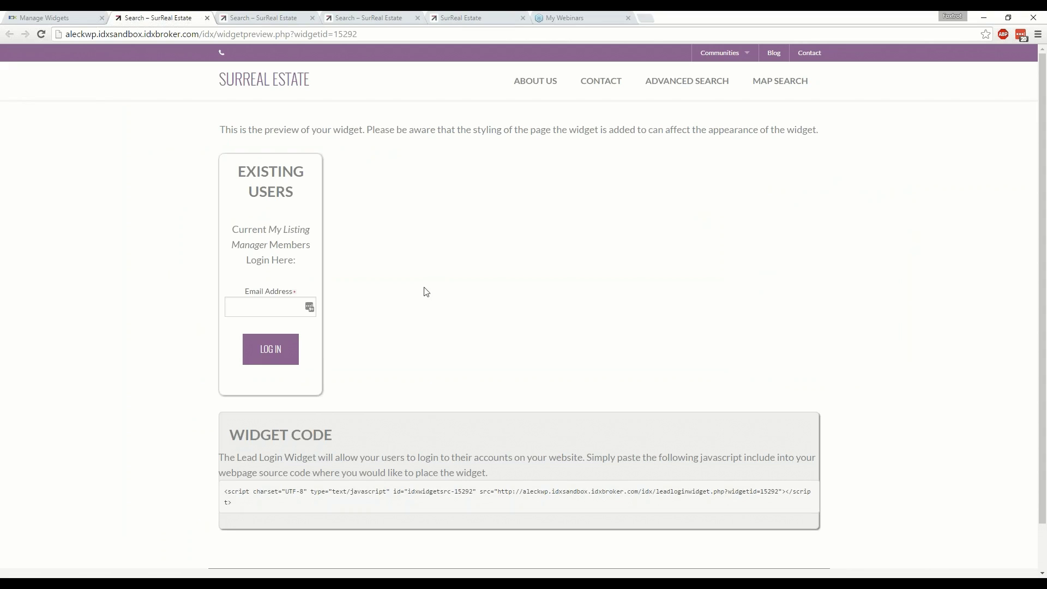
{"action": "key", "text": "ctrl+1"}
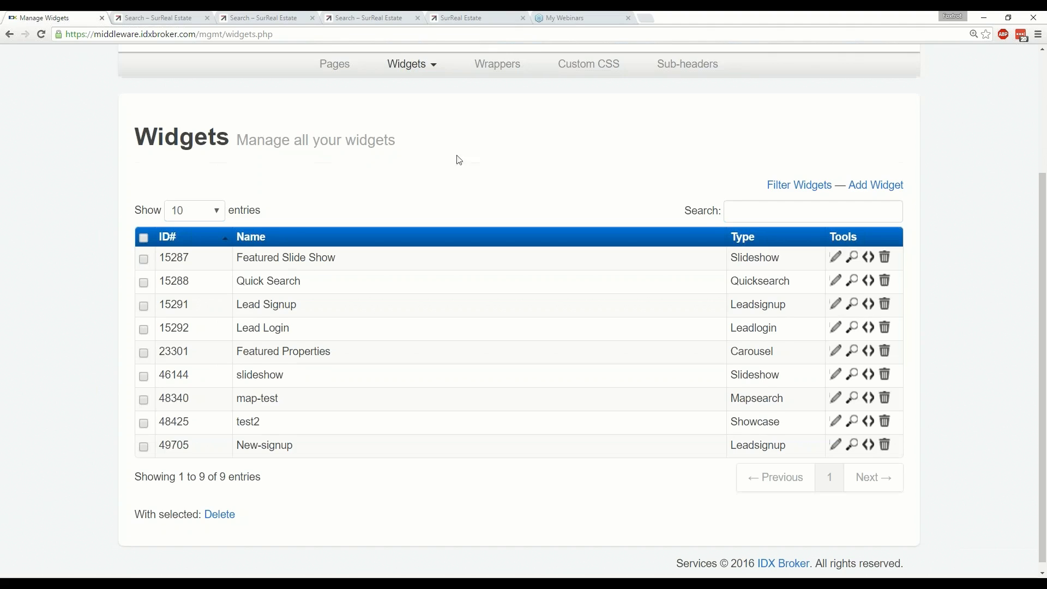
Reopen the Pages list and show the link details for the User Signup page.
{"action": "scroll", "coordinate": [459, 160], "scroll_direction": "up", "scroll_amount": 5}
{"action": "left_click", "coordinate": [349, 227]}
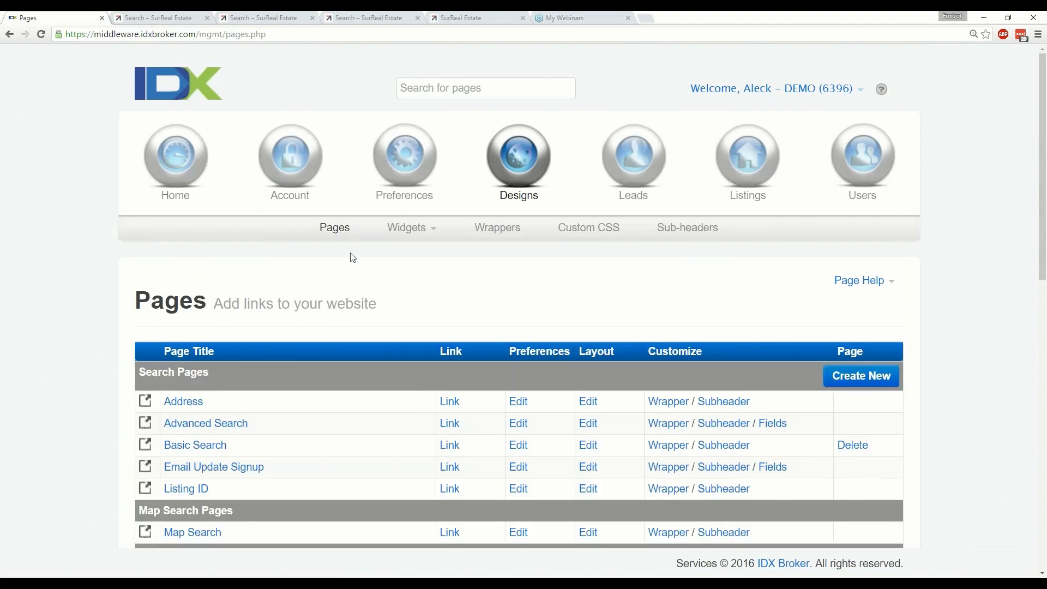
{"action": "scroll", "coordinate": [353, 258], "scroll_direction": "down", "scroll_amount": 8}
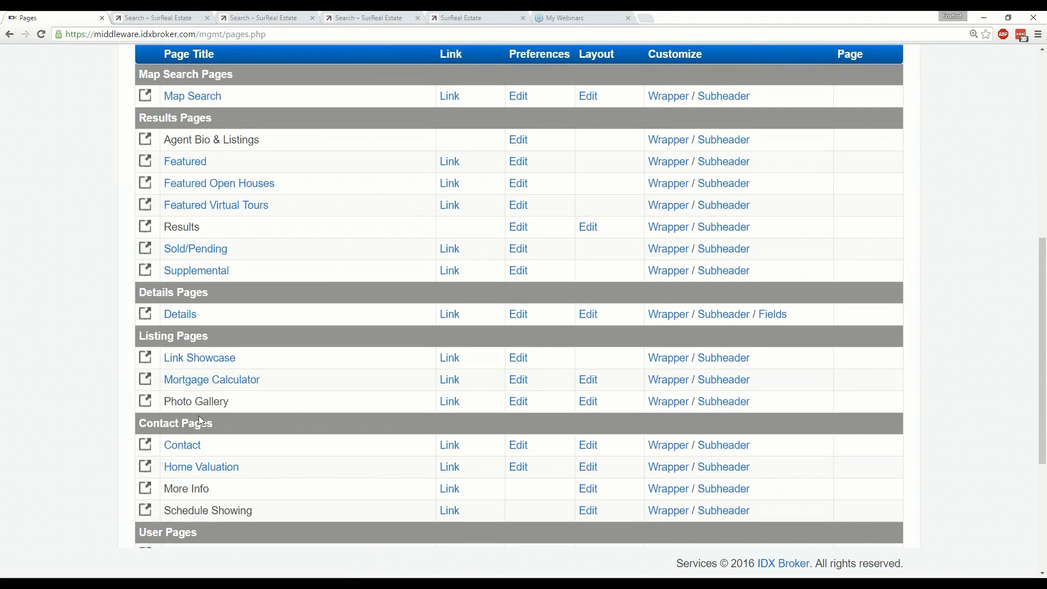
{"action": "scroll", "coordinate": [294, 411], "scroll_direction": "down", "scroll_amount": 3}
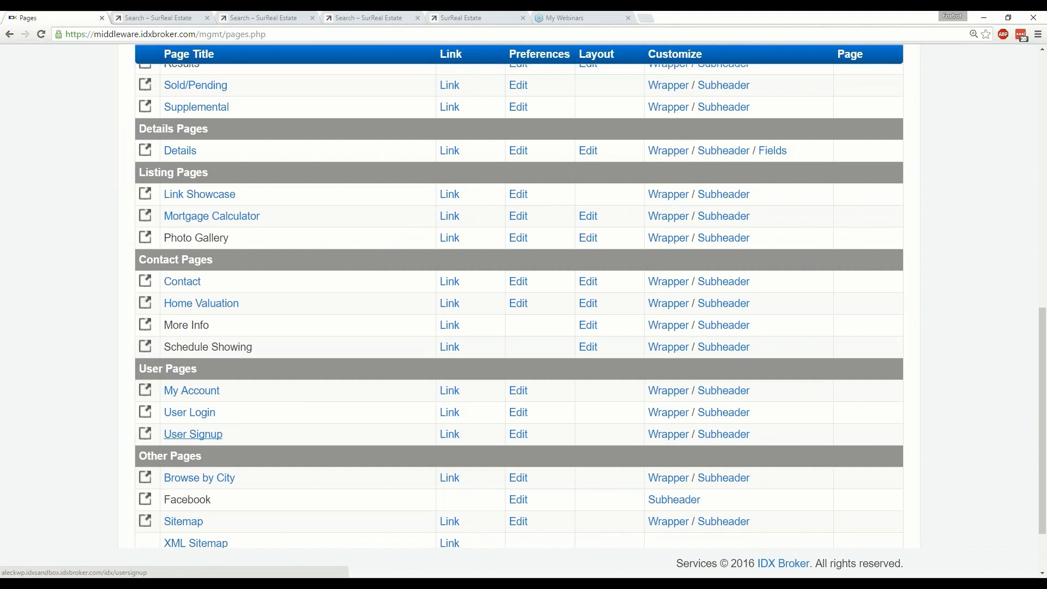
{"action": "left_click", "coordinate": [450, 435]}
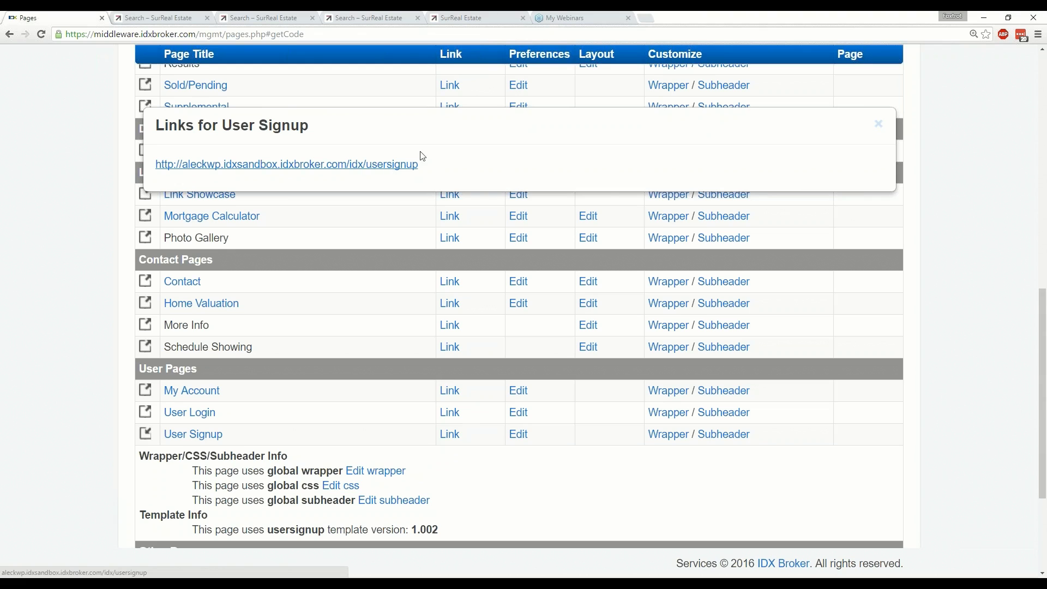
Close the 'Links for User Signup' popup and scroll back to the top of the Pages table.
{"action": "left_click", "coordinate": [878, 125]}
{"action": "left_click", "coordinate": [145, 433]}
{"action": "scroll", "coordinate": [233, 493], "scroll_direction": "up", "scroll_amount": 1}
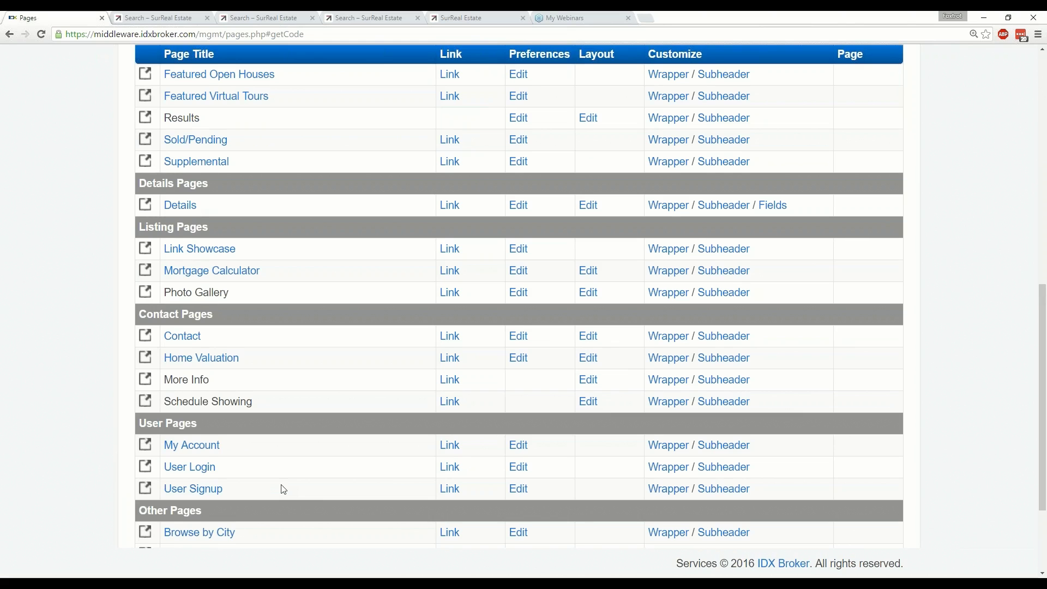
{"action": "scroll", "coordinate": [283, 490], "scroll_direction": "up", "scroll_amount": 5}
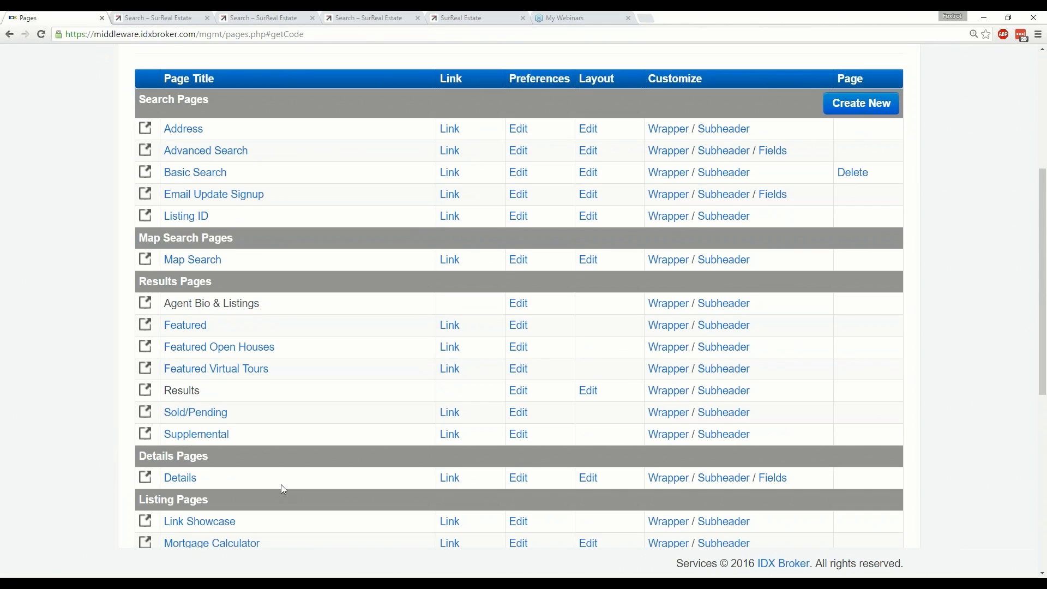
{"action": "scroll", "coordinate": [283, 489], "scroll_direction": "up", "scroll_amount": 2}
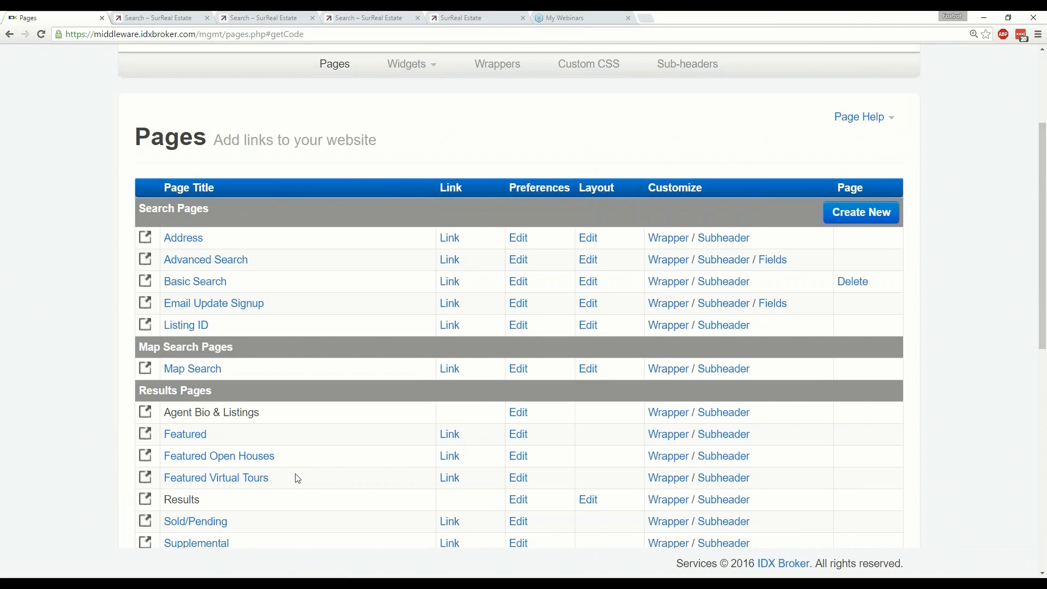
{"action": "scroll", "coordinate": [299, 479], "scroll_direction": "up", "scroll_amount": 1}
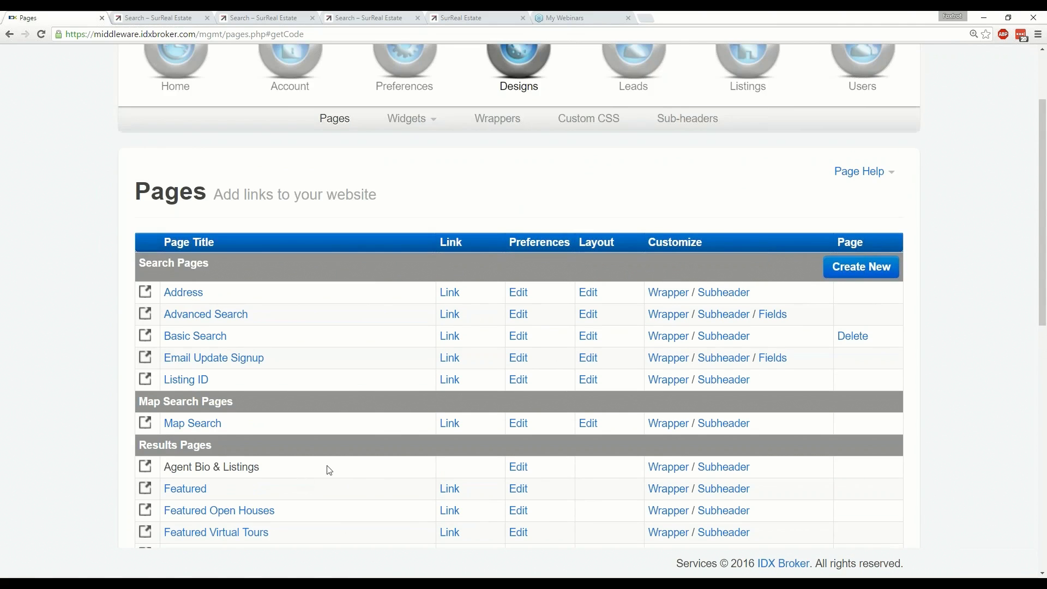
{"action": "scroll", "coordinate": [374, 433], "scroll_direction": "up", "scroll_amount": 1}
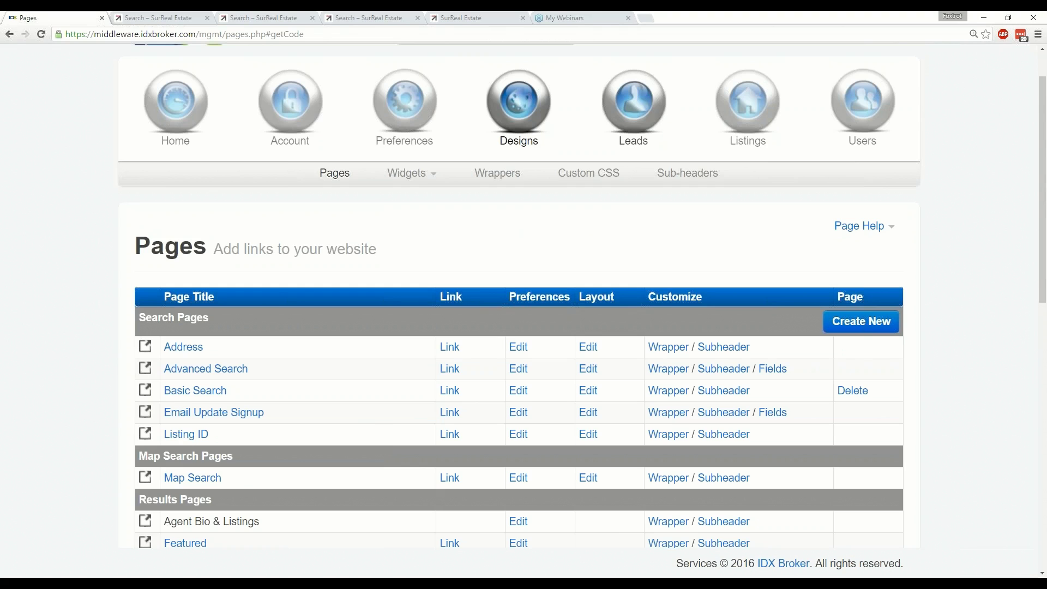
Open Leads > Lead Registration Preferences and scroll to the Current Sign Up Form Preview.
{"action": "left_click", "coordinate": [646, 121]}
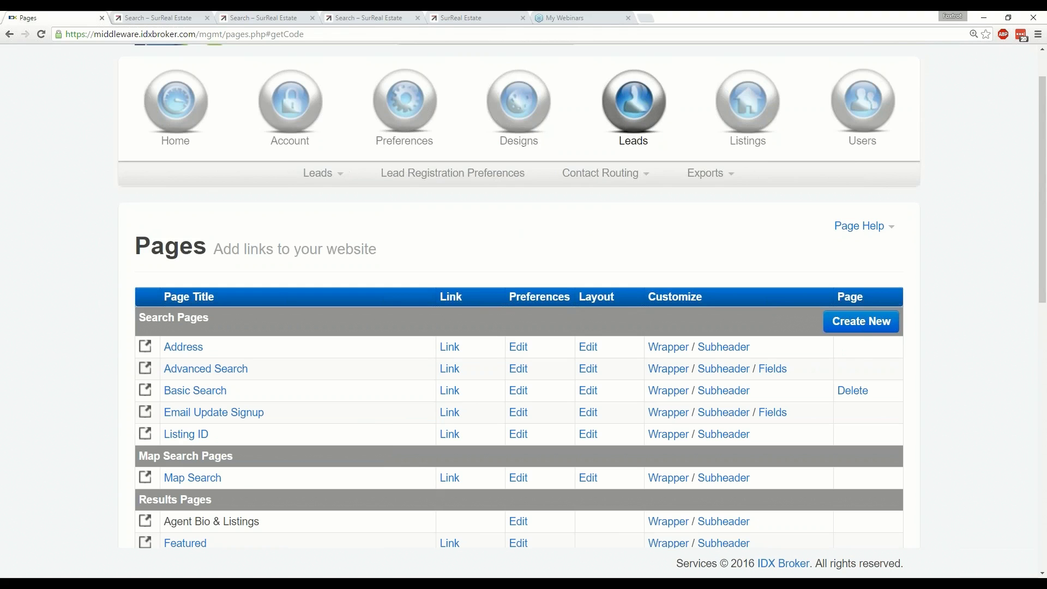
{"action": "left_click", "coordinate": [453, 181]}
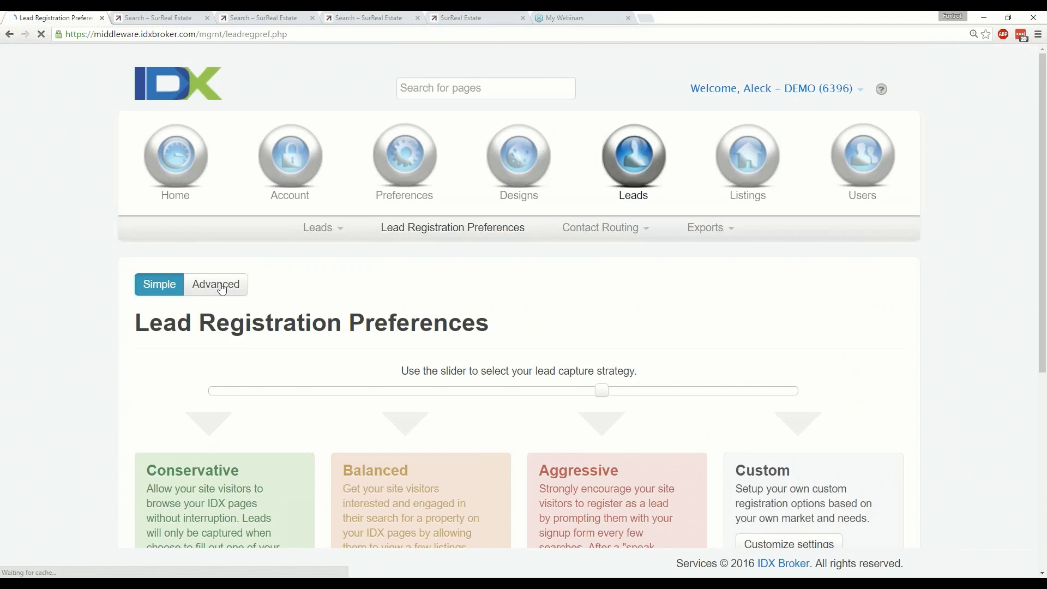
{"action": "scroll", "coordinate": [286, 293], "scroll_direction": "down", "scroll_amount": 3}
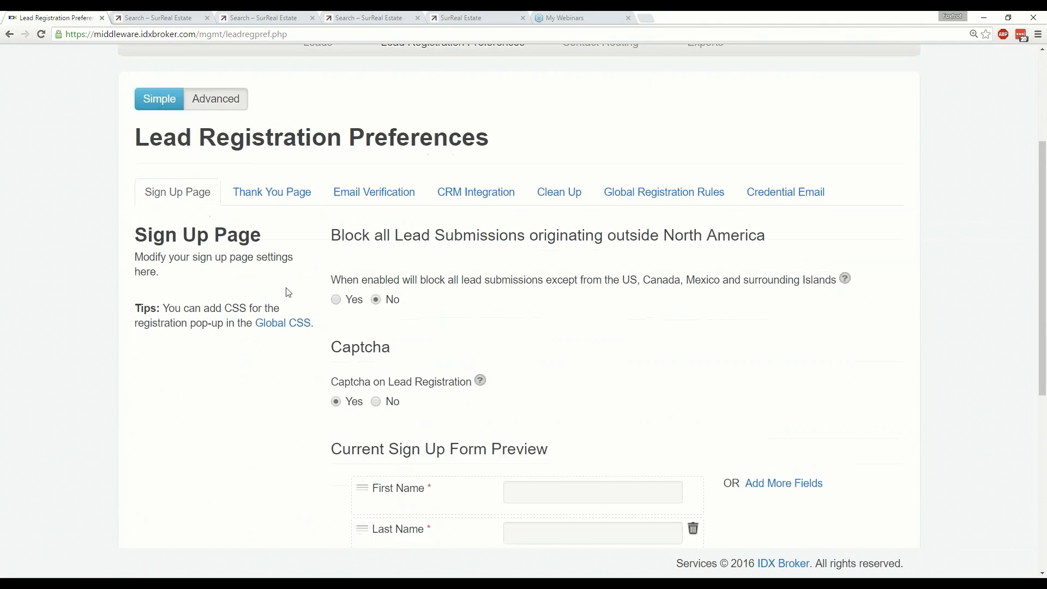
{"action": "scroll", "coordinate": [194, 90], "scroll_direction": "down", "scroll_amount": 1}
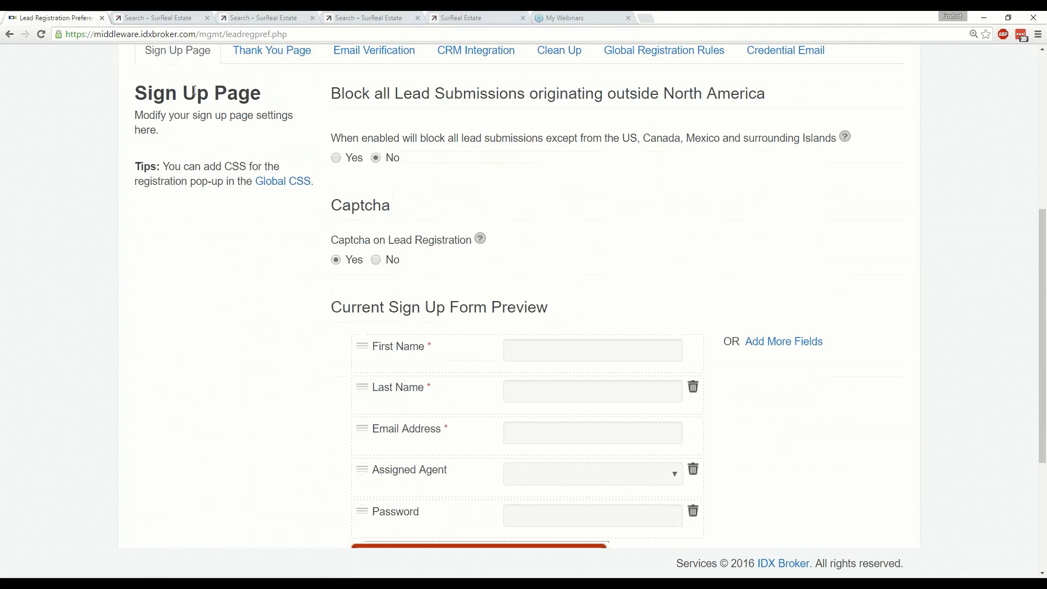
{"action": "scroll", "coordinate": [181, 165], "scroll_direction": "down", "scroll_amount": 3}
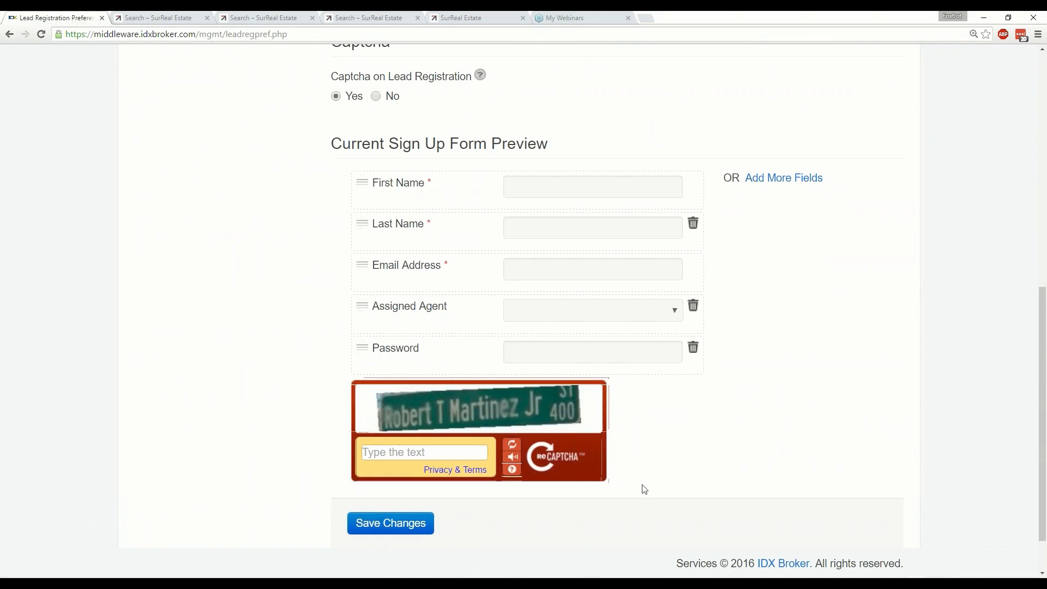
Replace the Last Name field with a required Phone field and save the sign-up settings.
{"action": "left_click", "coordinate": [693, 226]}
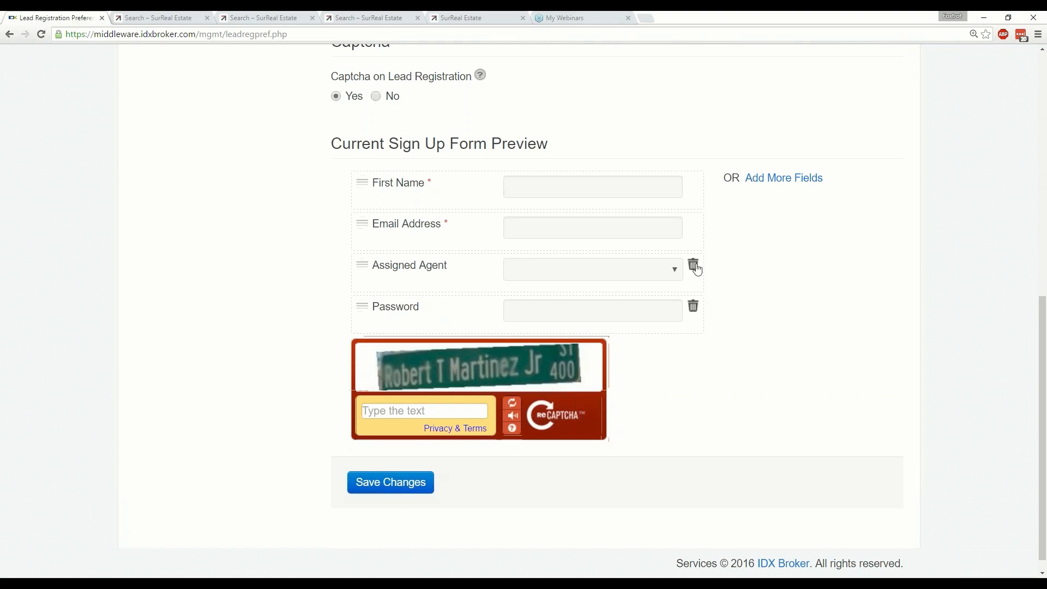
{"action": "left_click", "coordinate": [775, 180]}
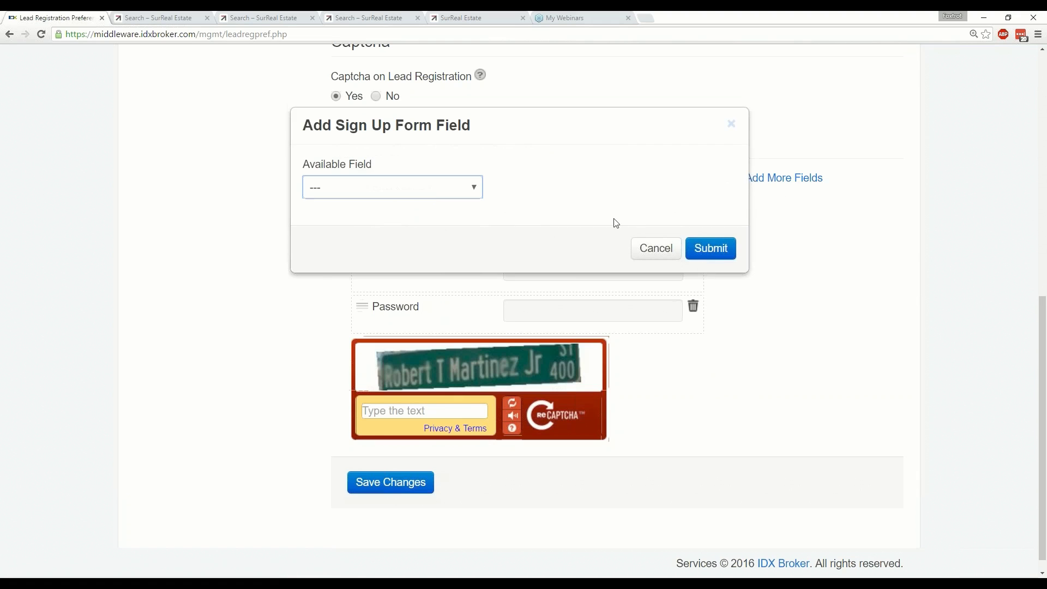
{"action": "left_click", "coordinate": [435, 191]}
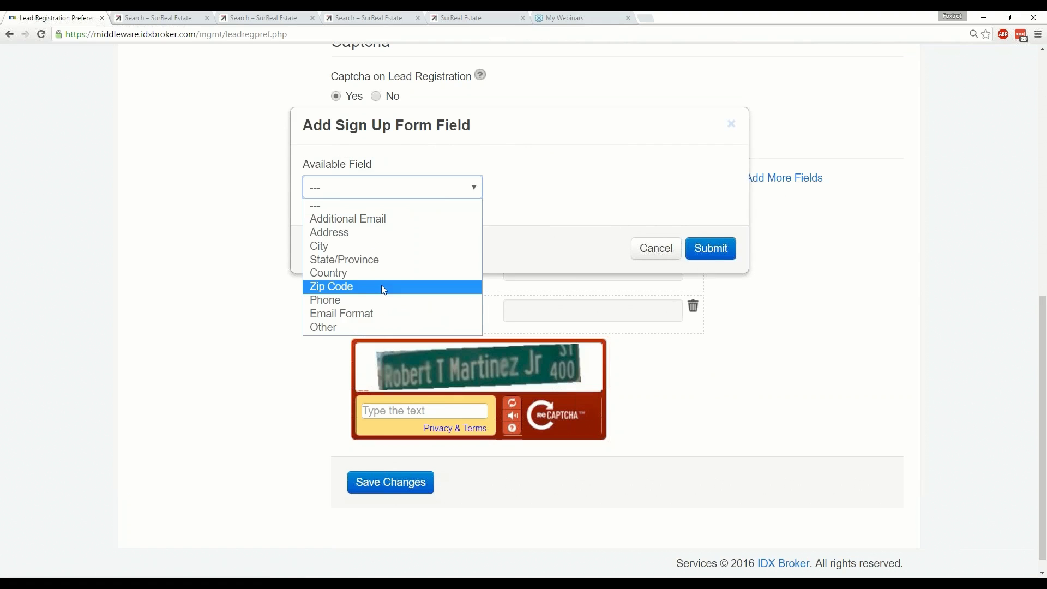
{"action": "left_click", "coordinate": [365, 295]}
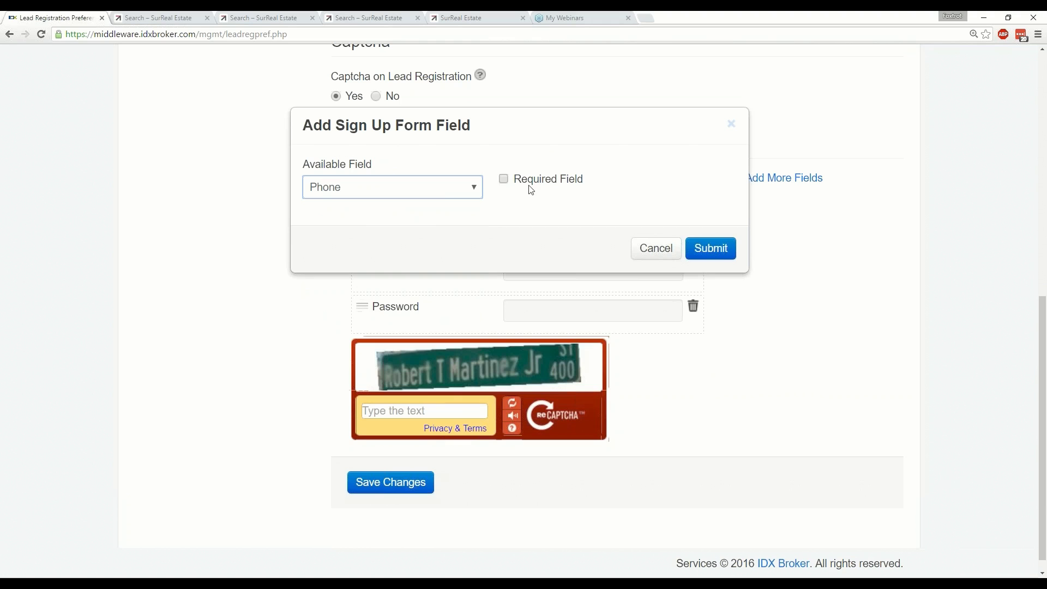
{"action": "left_click", "coordinate": [504, 179]}
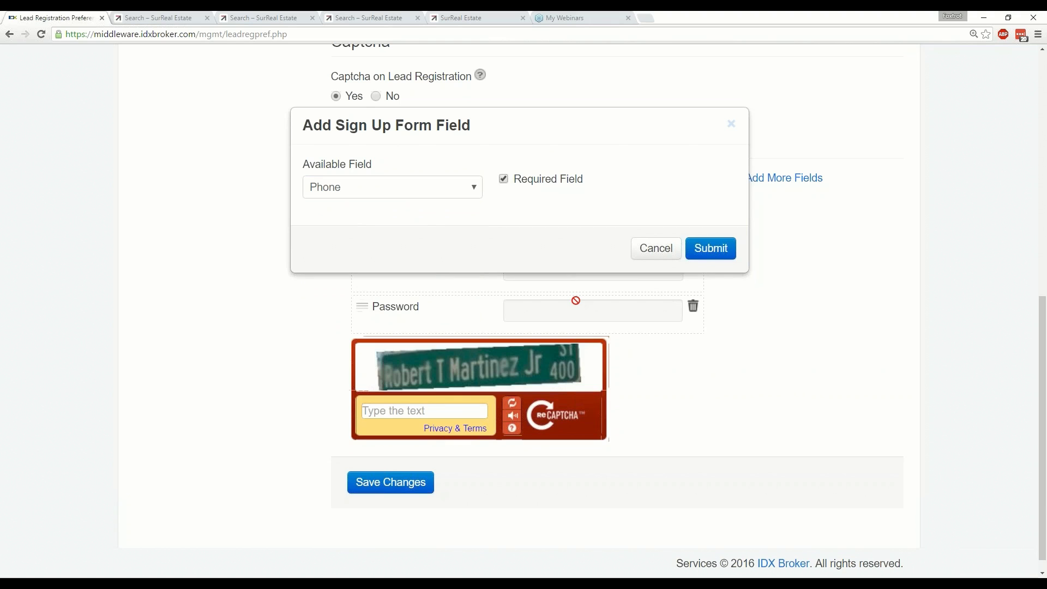
{"action": "left_click", "coordinate": [704, 254]}
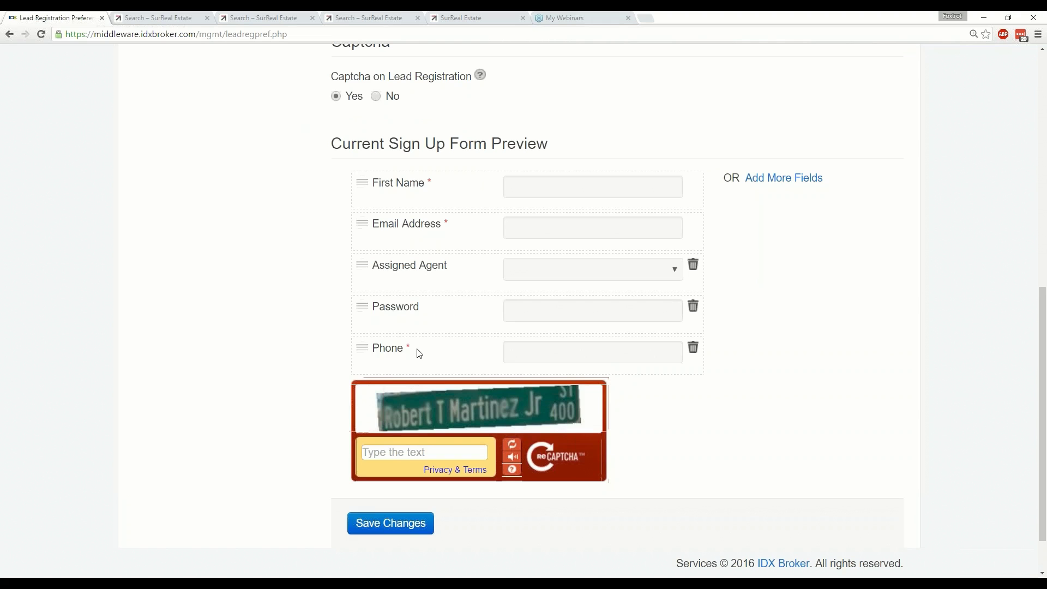
{"action": "scroll", "coordinate": [419, 353], "scroll_direction": "down", "scroll_amount": 1}
{"action": "left_click", "coordinate": [400, 476]}
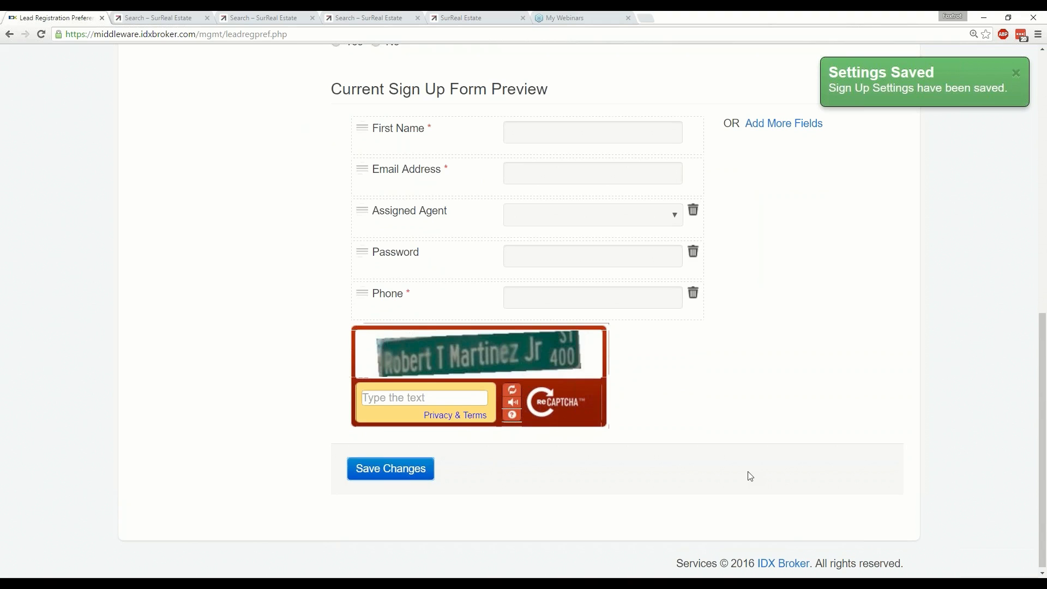
Reload the live User Signup page to confirm the Phone field, then return to Lead Registration Preferences.
{"action": "left_click", "coordinate": [274, 20]}
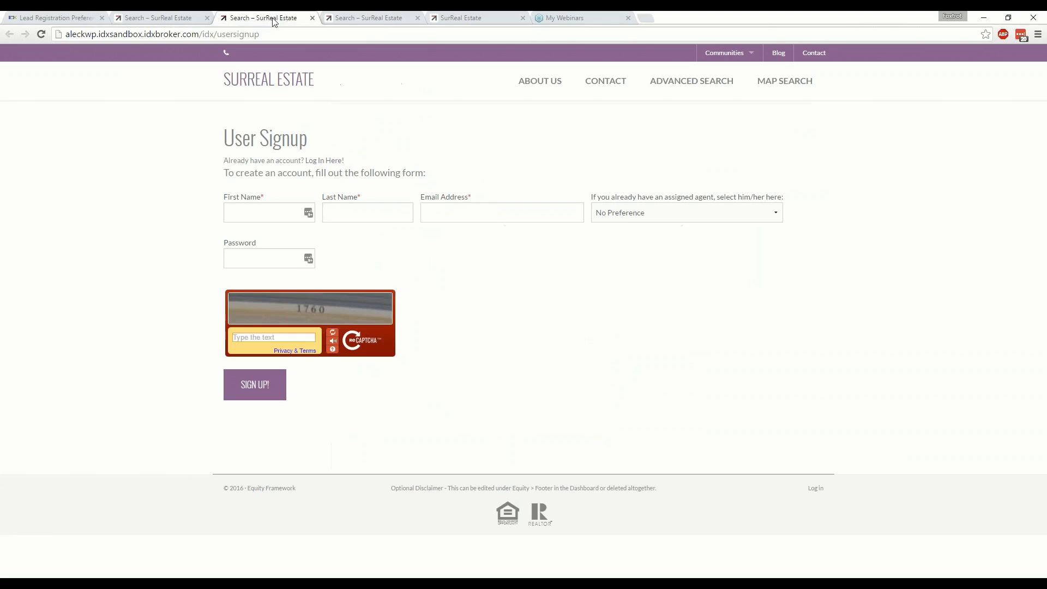
{"action": "left_click", "coordinate": [44, 34]}
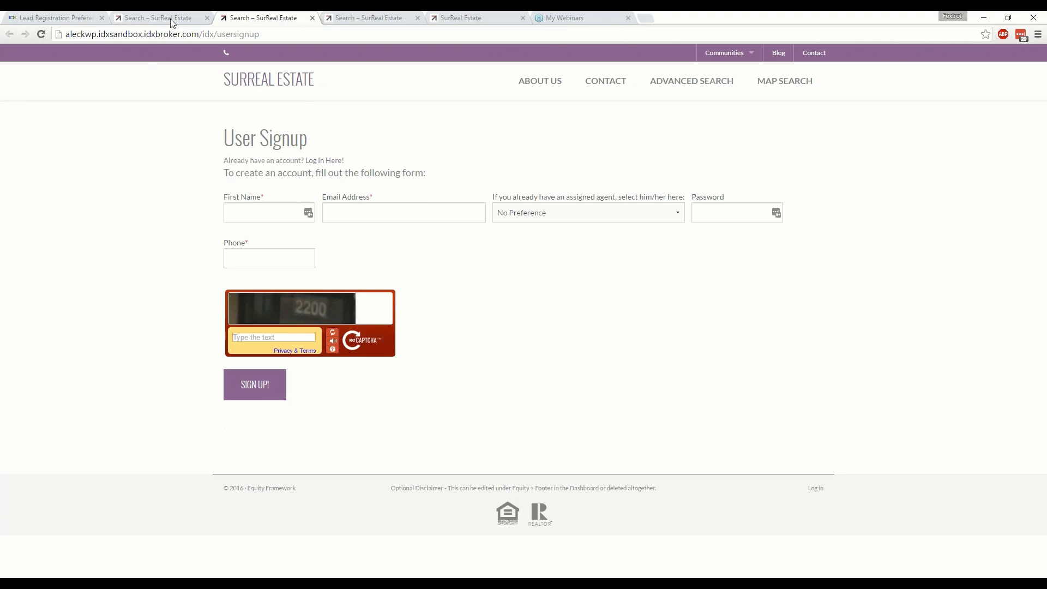
{"action": "left_click", "coordinate": [75, 19]}
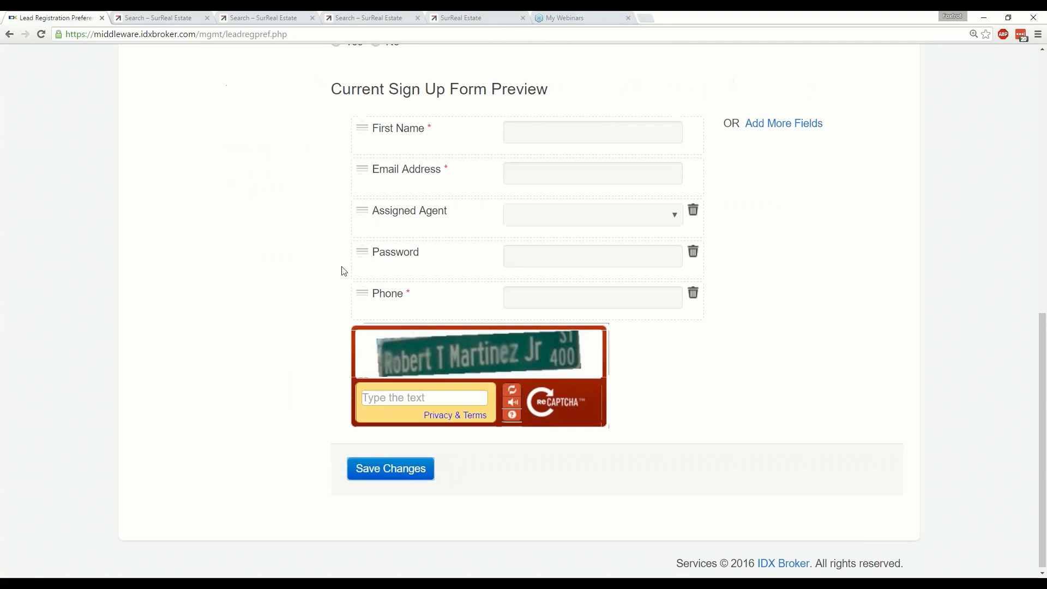
Add a custom Other field with input name Has-Pet and label 'pet'.
{"action": "scroll", "coordinate": [315, 275], "scroll_direction": "up", "scroll_amount": 1}
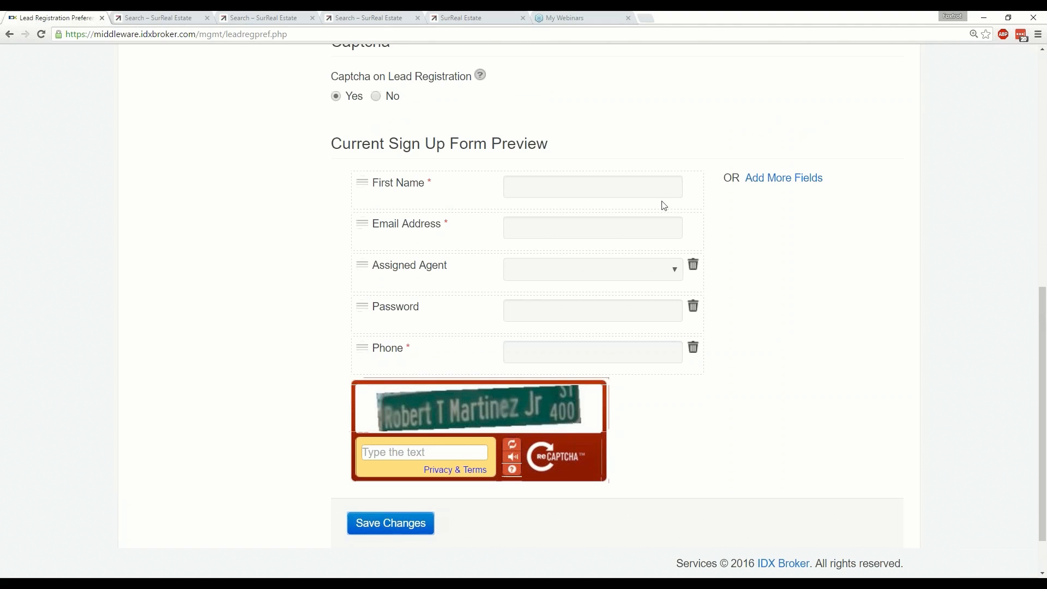
{"action": "left_click", "coordinate": [781, 184]}
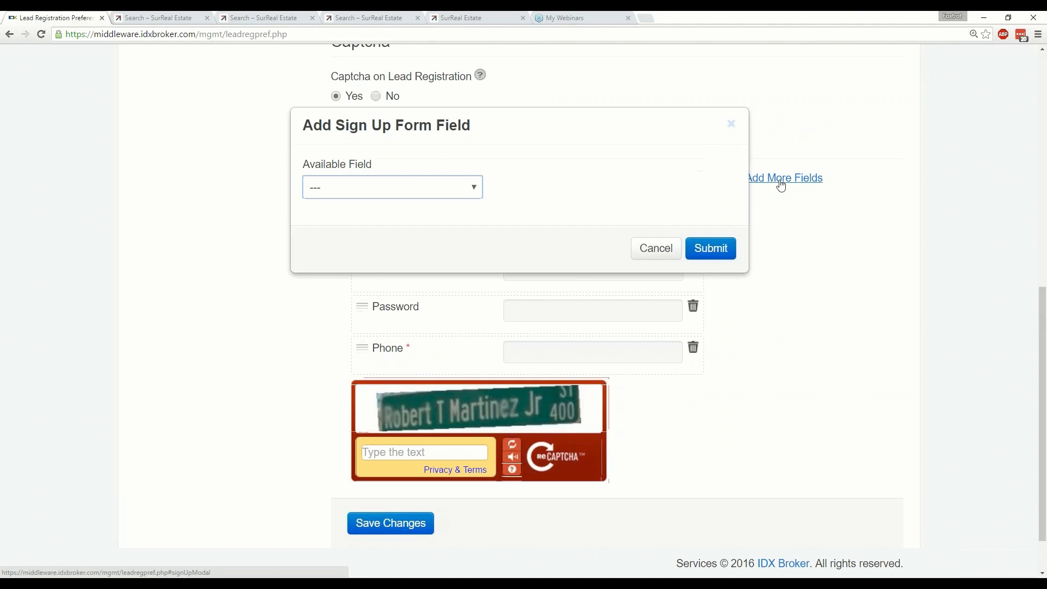
{"action": "left_click", "coordinate": [459, 192]}
{"action": "left_click", "coordinate": [327, 314]}
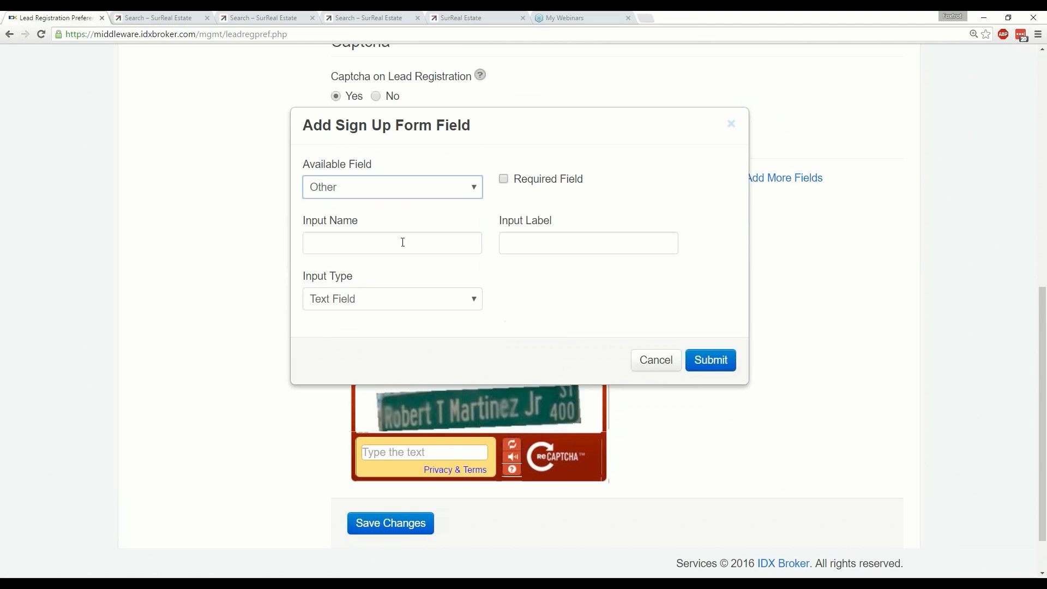
{"action": "left_click", "coordinate": [425, 301]}
{"action": "left_click", "coordinate": [381, 243]}
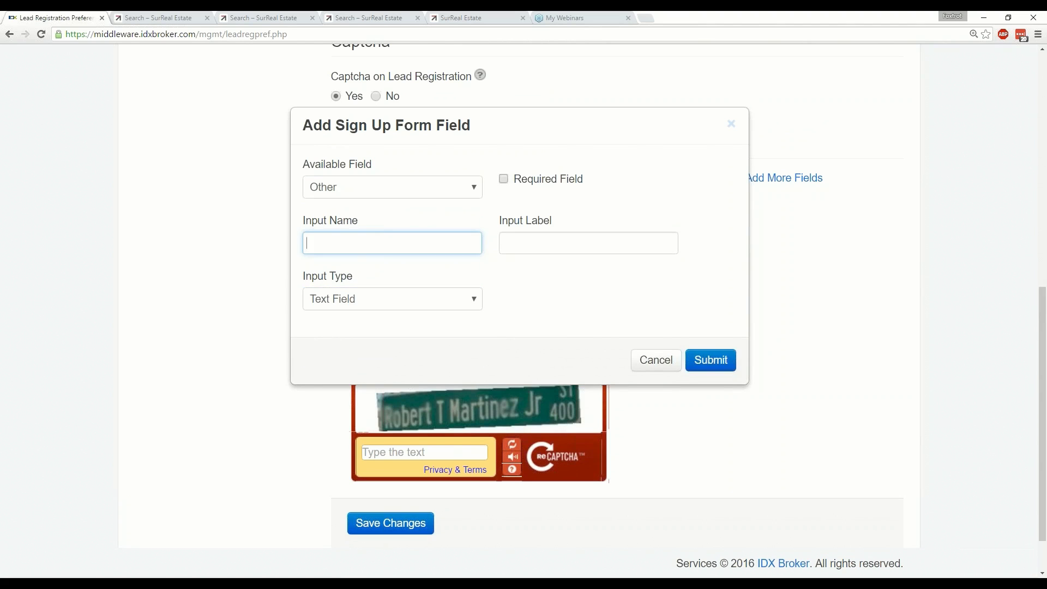
{"action": "type", "text": "Has-Pet"}
{"action": "key", "text": "Tab"}
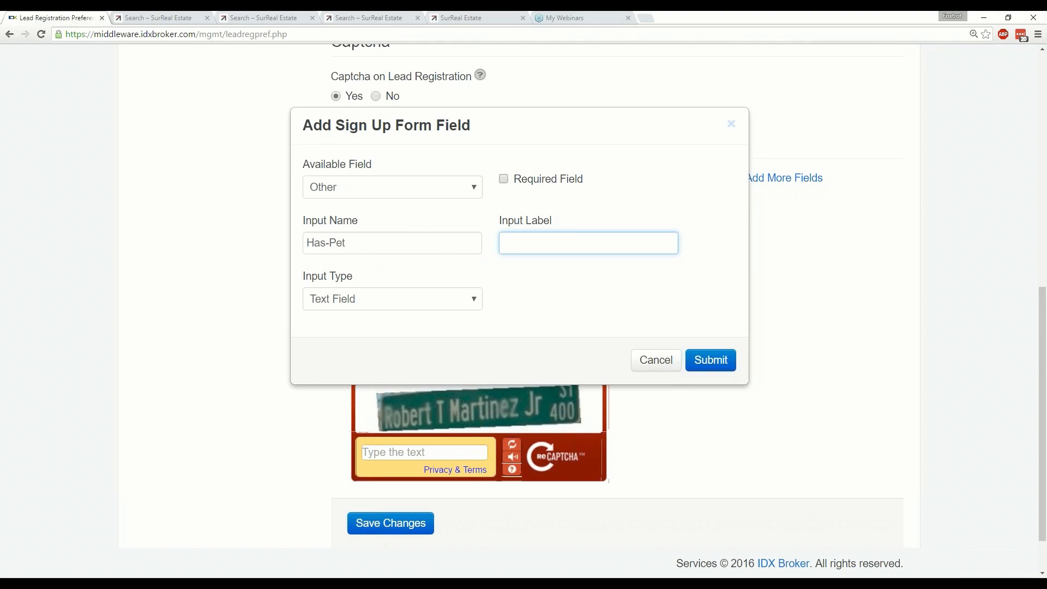
{"action": "type", "text": "pet"}
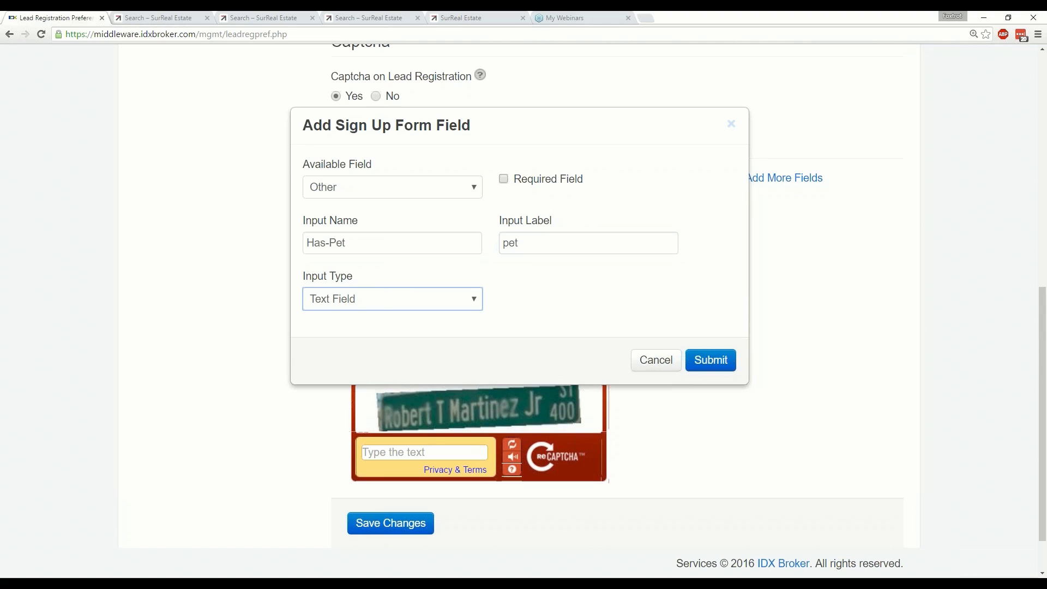
Set the pet field's type to Radio Button (Yes/No), add it, and save the sign-up settings.
{"action": "left_click", "coordinate": [381, 300]}
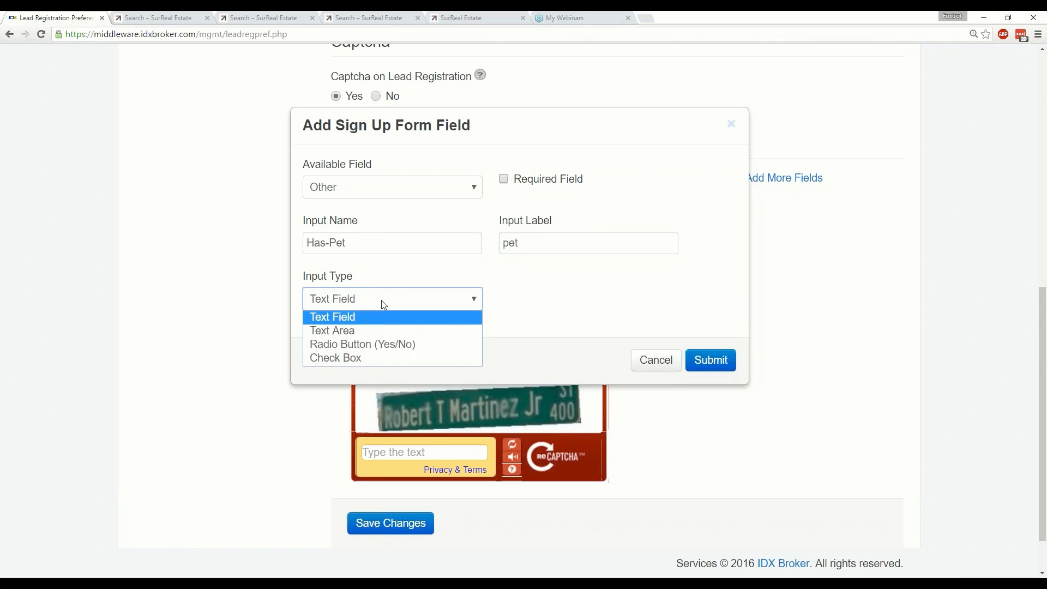
{"action": "left_click", "coordinate": [355, 345]}
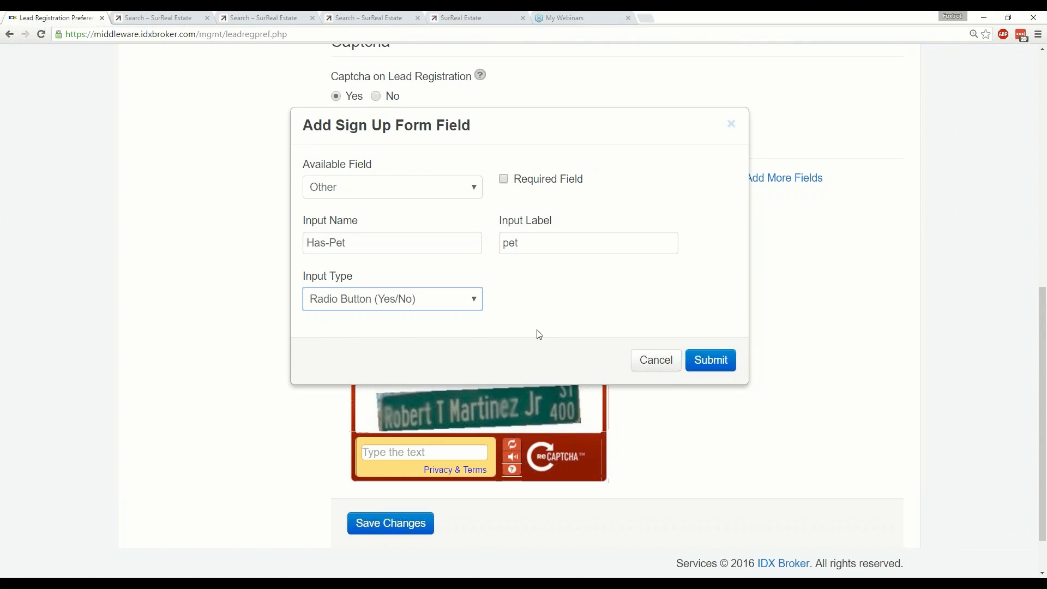
{"action": "left_click", "coordinate": [701, 363]}
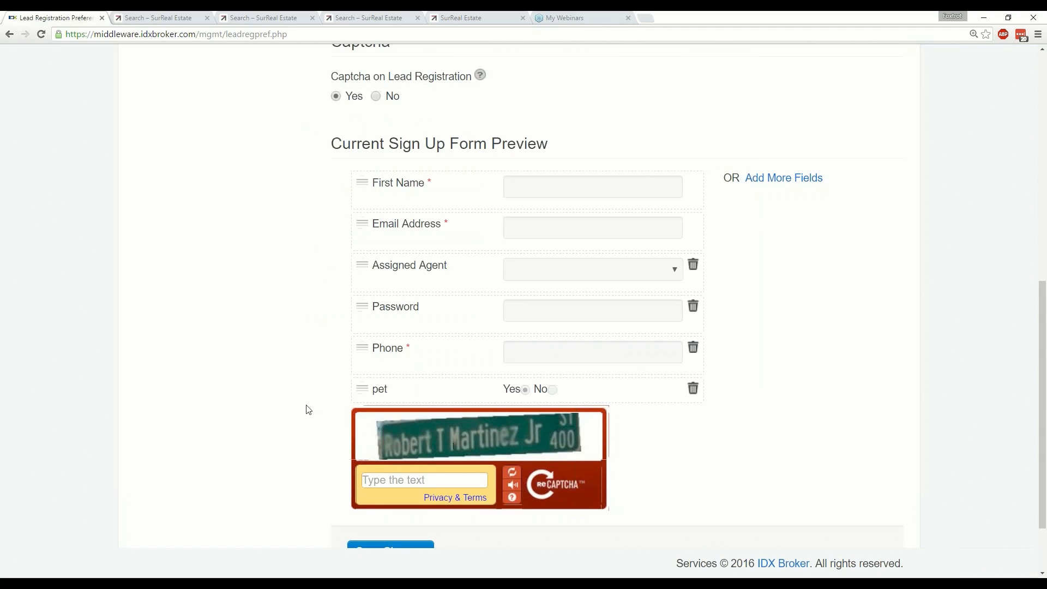
{"action": "scroll", "coordinate": [304, 409], "scroll_direction": "down", "scroll_amount": 1}
{"action": "left_click", "coordinate": [381, 497]}
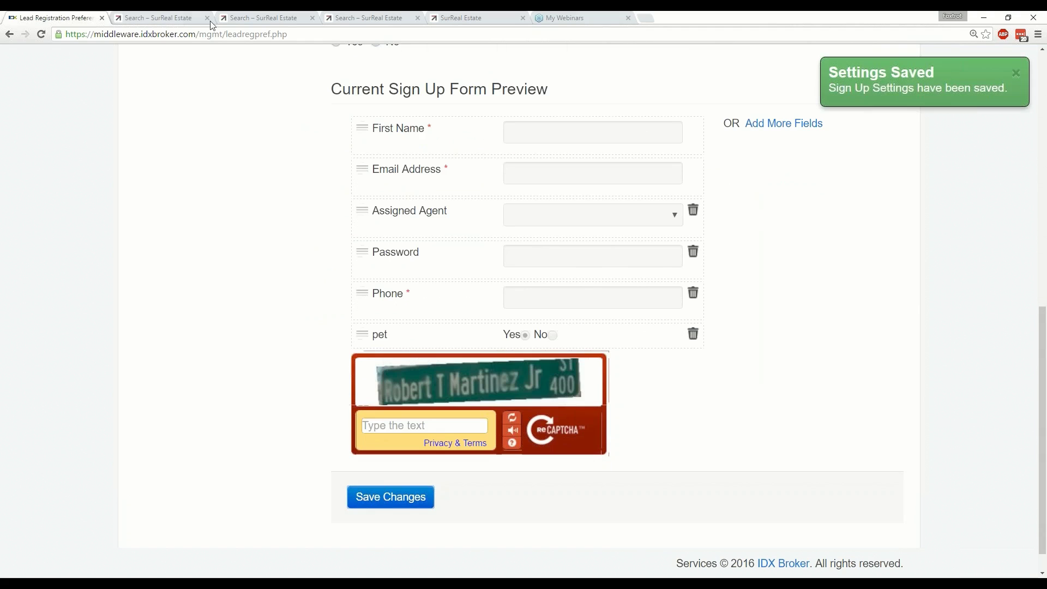
{"action": "left_click", "coordinate": [185, 19]}
{"action": "left_click", "coordinate": [252, 19]}
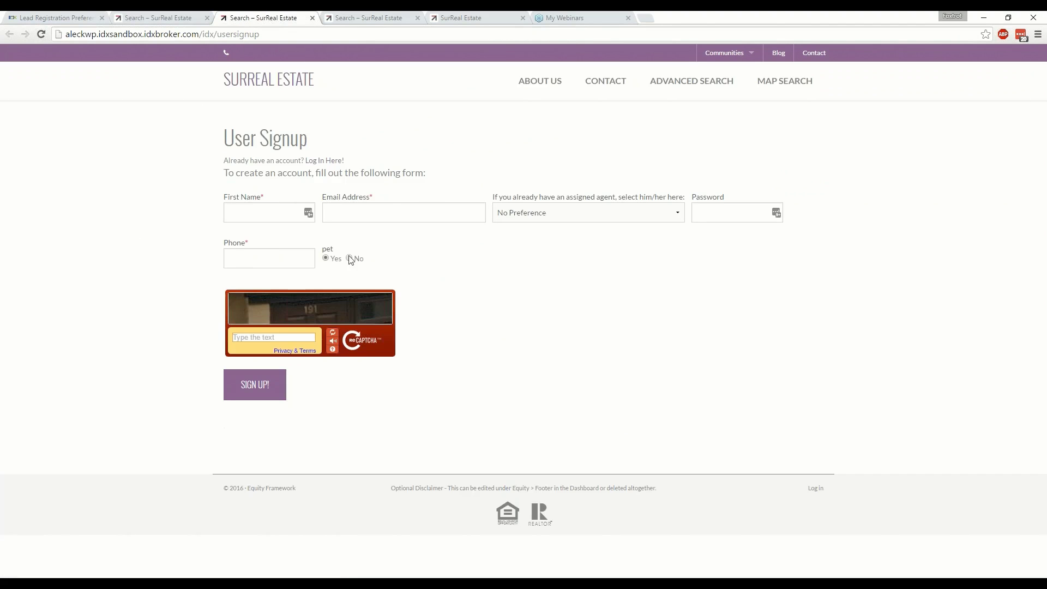
{"action": "left_click", "coordinate": [350, 259]}
{"action": "key", "text": "ctrl+1"}
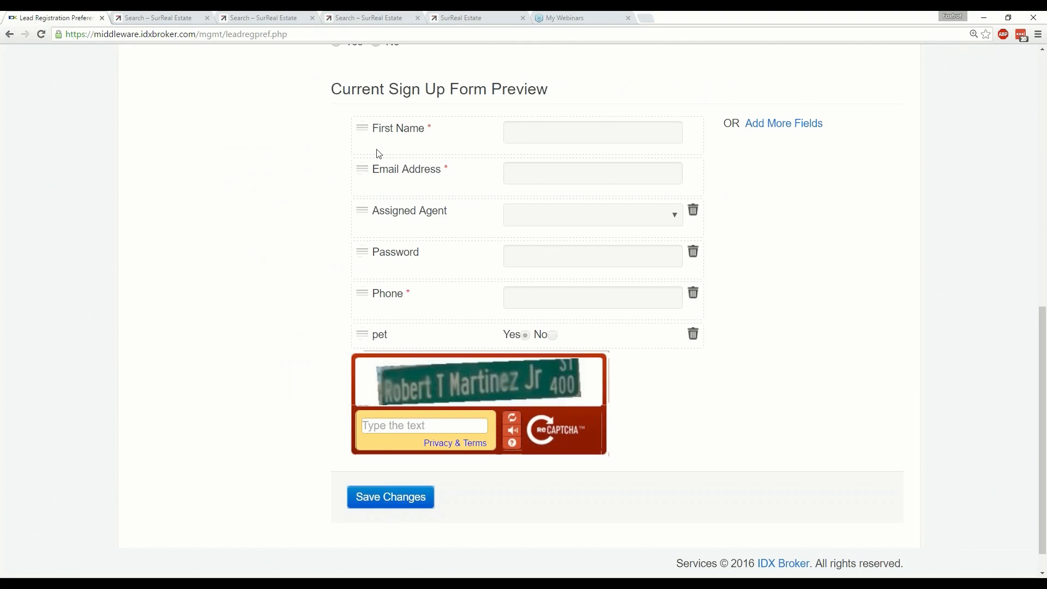
{"action": "scroll", "coordinate": [387, 203], "scroll_direction": "up", "scroll_amount": 1}
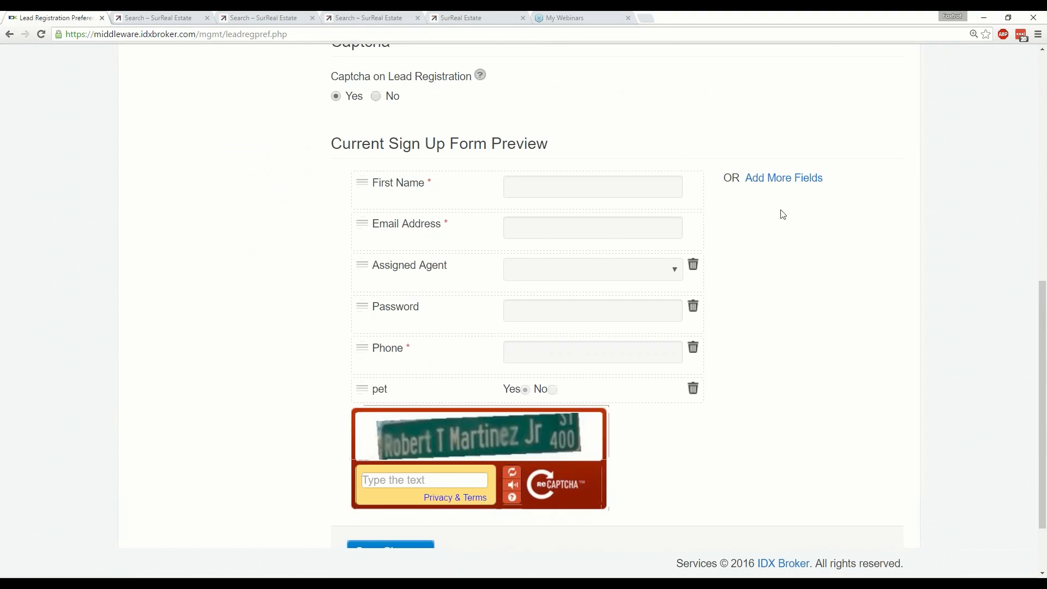
{"action": "scroll", "coordinate": [224, 250], "scroll_direction": "up", "scroll_amount": 7}
{"action": "scroll", "coordinate": [224, 250], "scroll_direction": "down", "scroll_amount": 1}
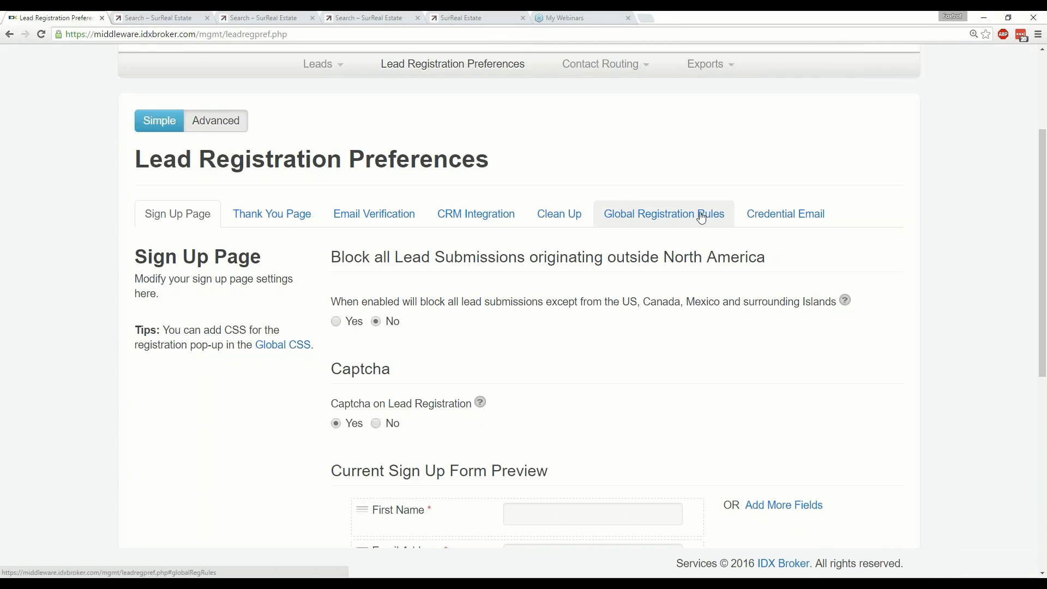
{"action": "scroll", "coordinate": [693, 240], "scroll_direction": "up", "scroll_amount": 2}
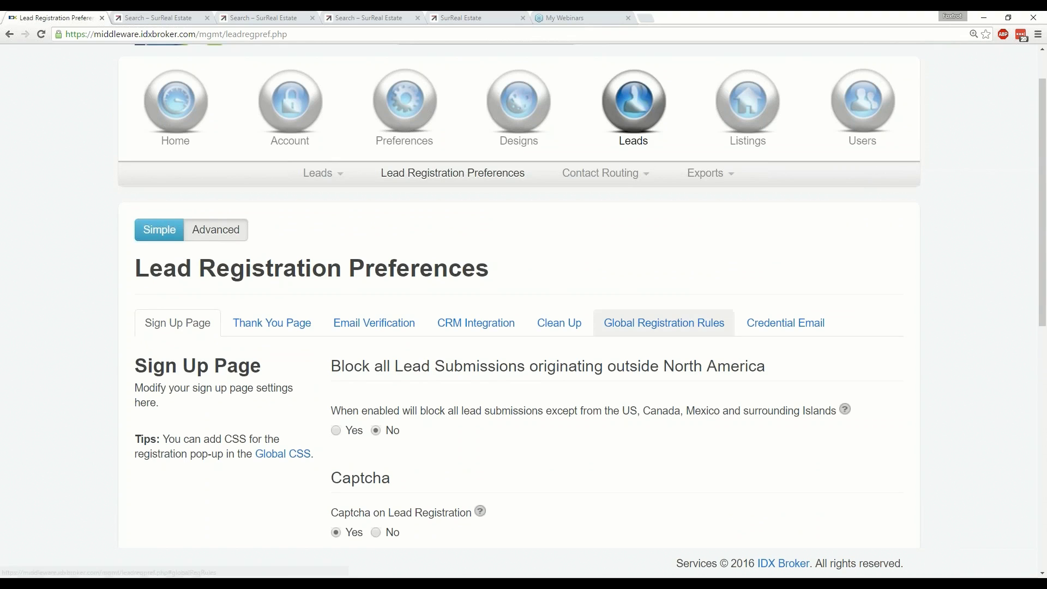
Open Global Registration Rules and look through the Search Pages rules down to Photo Gallery.
{"action": "left_click", "coordinate": [665, 323]}
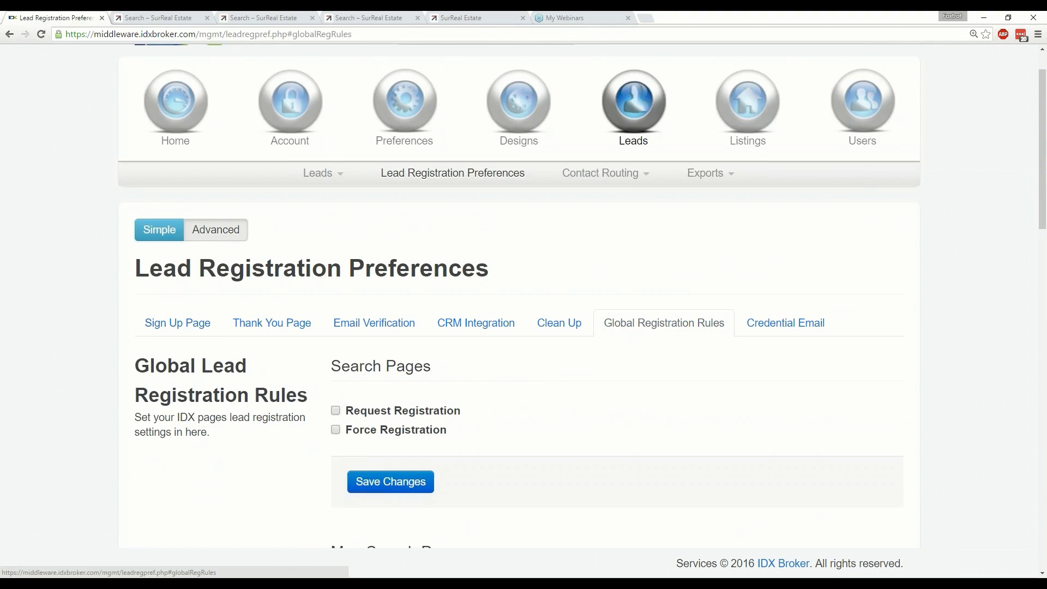
{"action": "scroll", "coordinate": [905, 338], "scroll_direction": "down", "scroll_amount": 2}
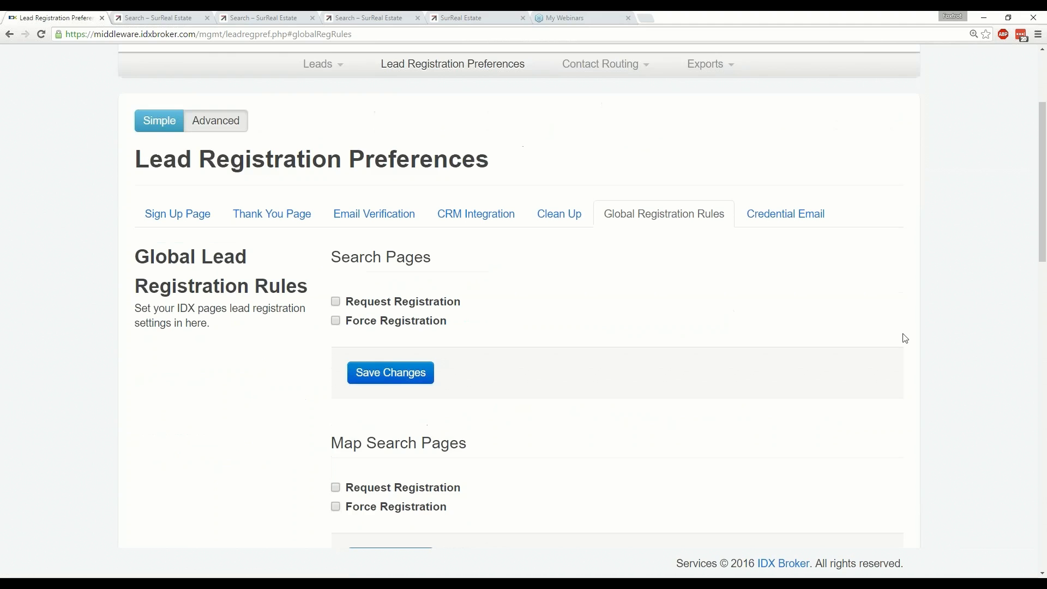
{"action": "scroll", "coordinate": [905, 338], "scroll_direction": "down", "scroll_amount": 2}
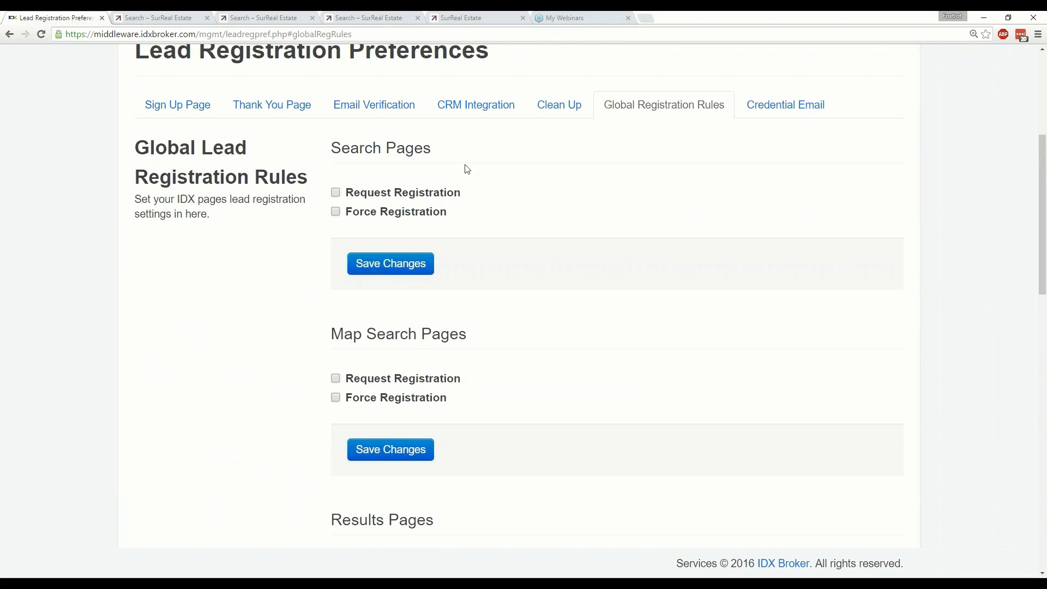
{"action": "left_click_drag", "start_coordinate": [460, 159], "coordinate": [331, 149]}
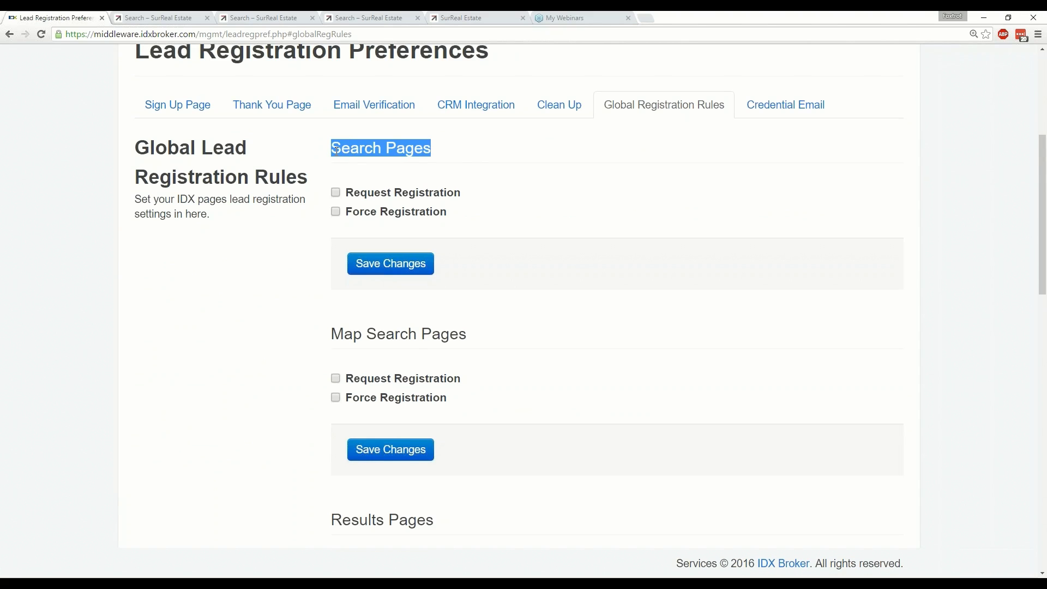
{"action": "left_click", "coordinate": [542, 193]}
{"action": "scroll", "coordinate": [471, 248], "scroll_direction": "down", "scroll_amount": 2}
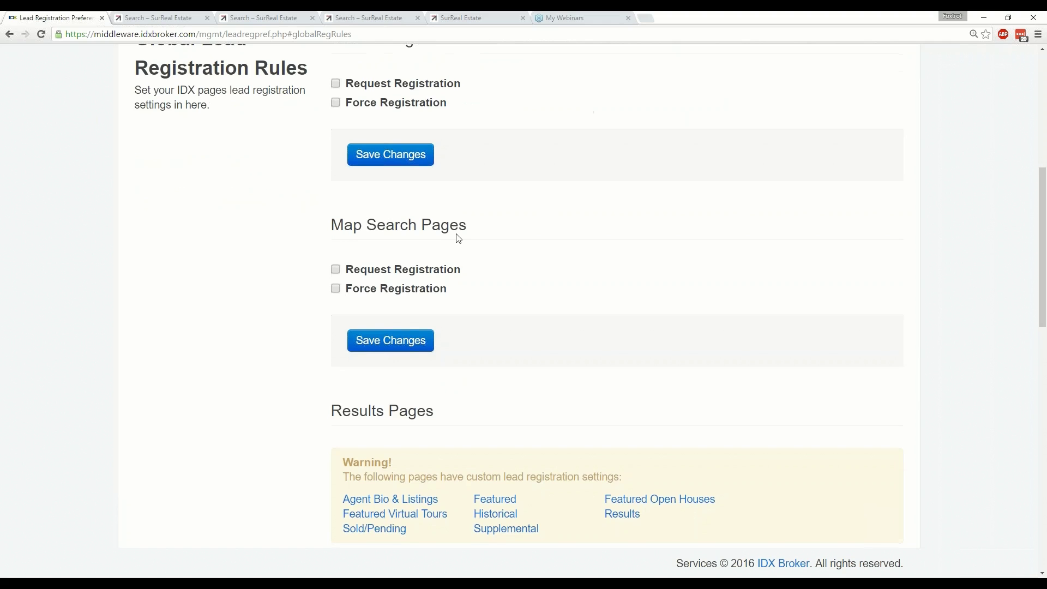
{"action": "scroll", "coordinate": [458, 240], "scroll_direction": "down", "scroll_amount": 2}
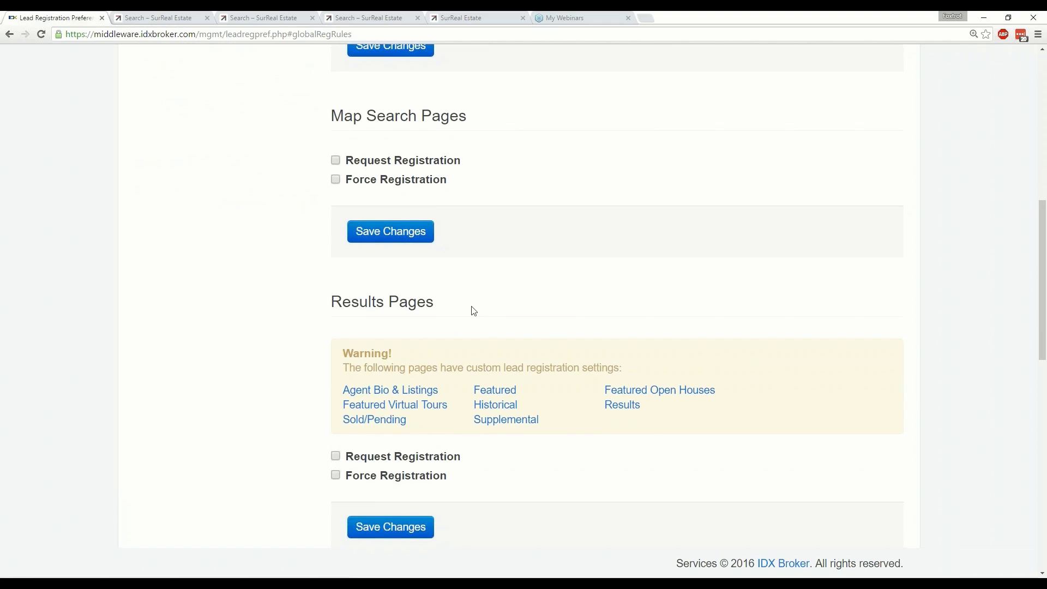
{"action": "scroll", "coordinate": [473, 311], "scroll_direction": "down", "scroll_amount": 5}
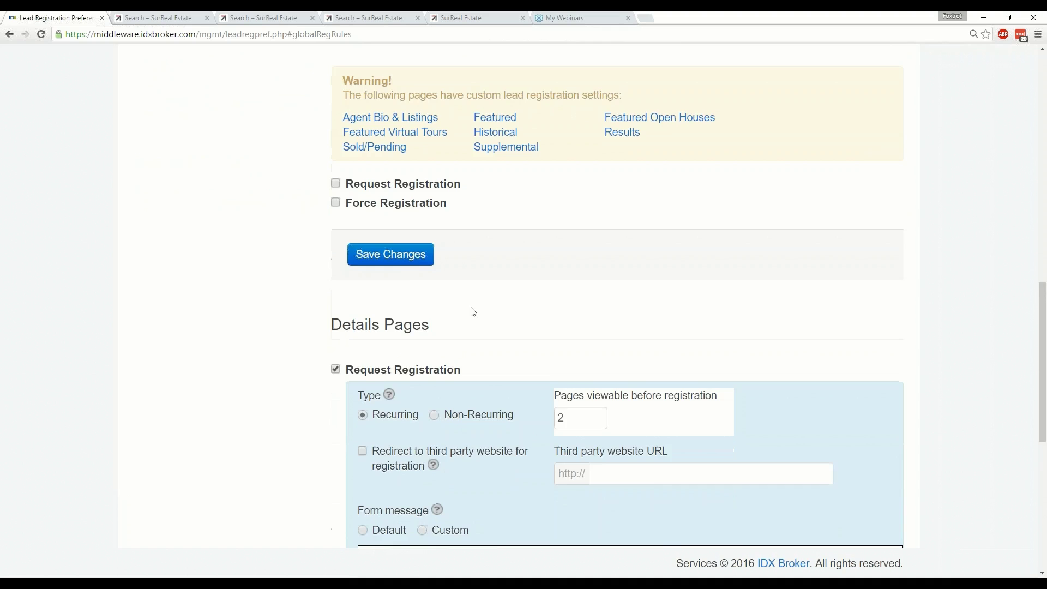
{"action": "scroll", "coordinate": [473, 312], "scroll_direction": "down", "scroll_amount": 8}
{"action": "scroll", "coordinate": [472, 322], "scroll_direction": "up", "scroll_amount": 1}
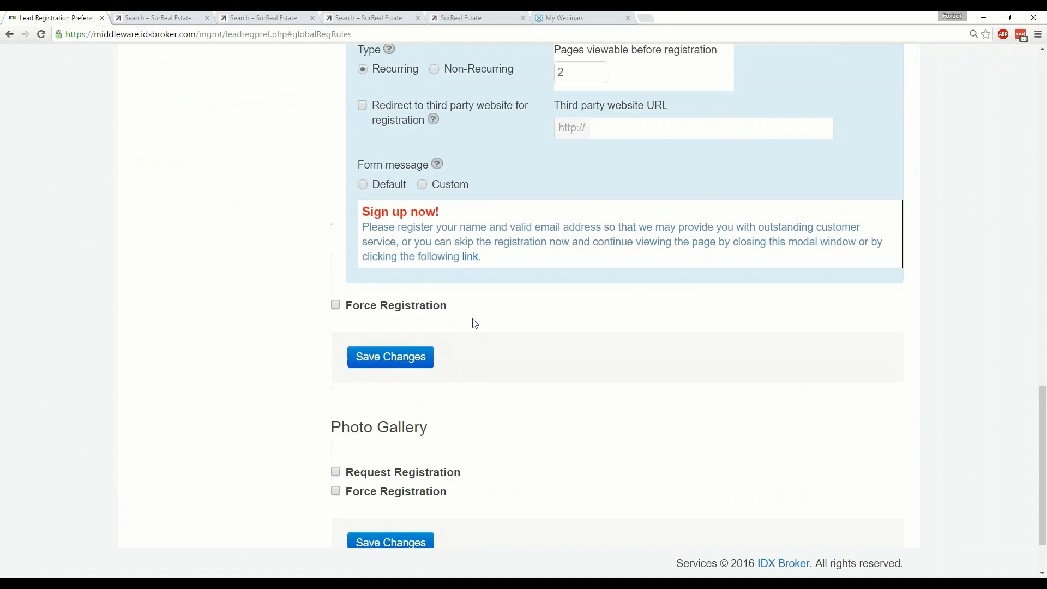
{"action": "scroll", "coordinate": [474, 324], "scroll_direction": "up", "scroll_amount": 10}
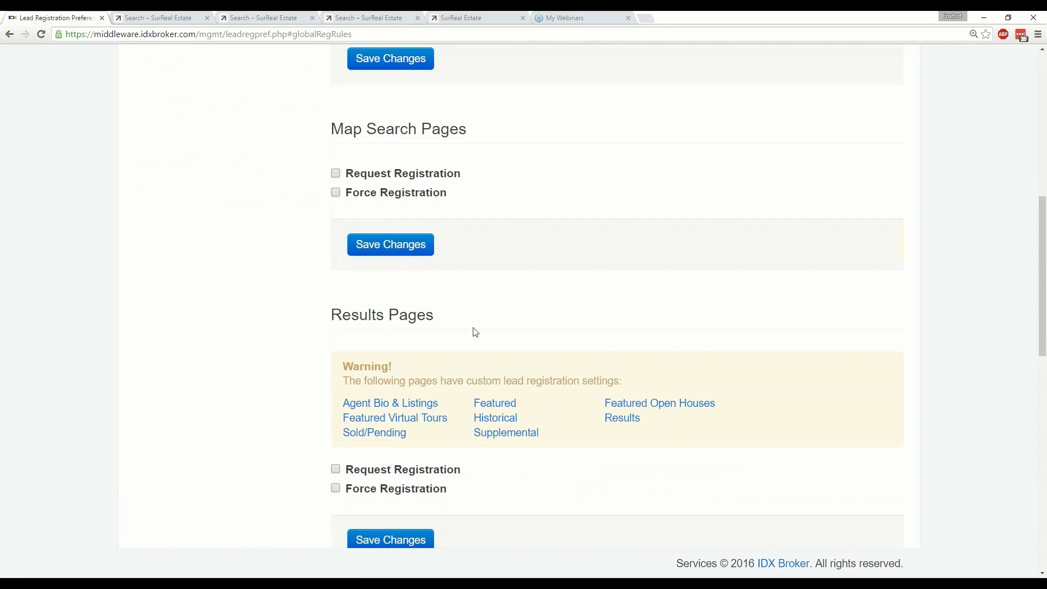
{"action": "scroll", "coordinate": [476, 332], "scroll_direction": "up", "scroll_amount": 5}
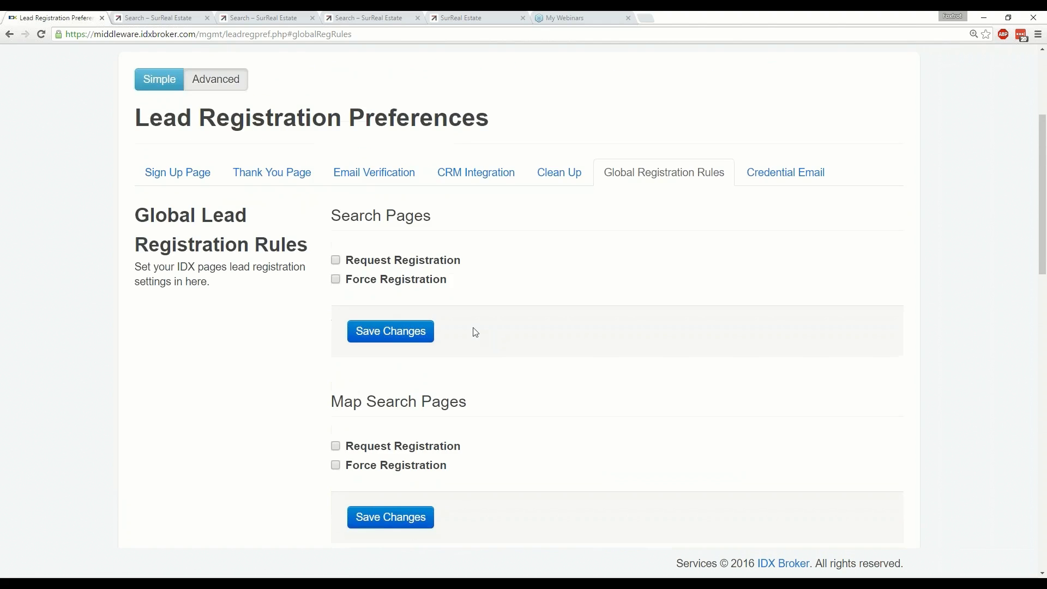
{"action": "scroll", "coordinate": [476, 332], "scroll_direction": "down", "scroll_amount": 1}
{"action": "scroll", "coordinate": [474, 332], "scroll_direction": "down", "scroll_amount": 3}
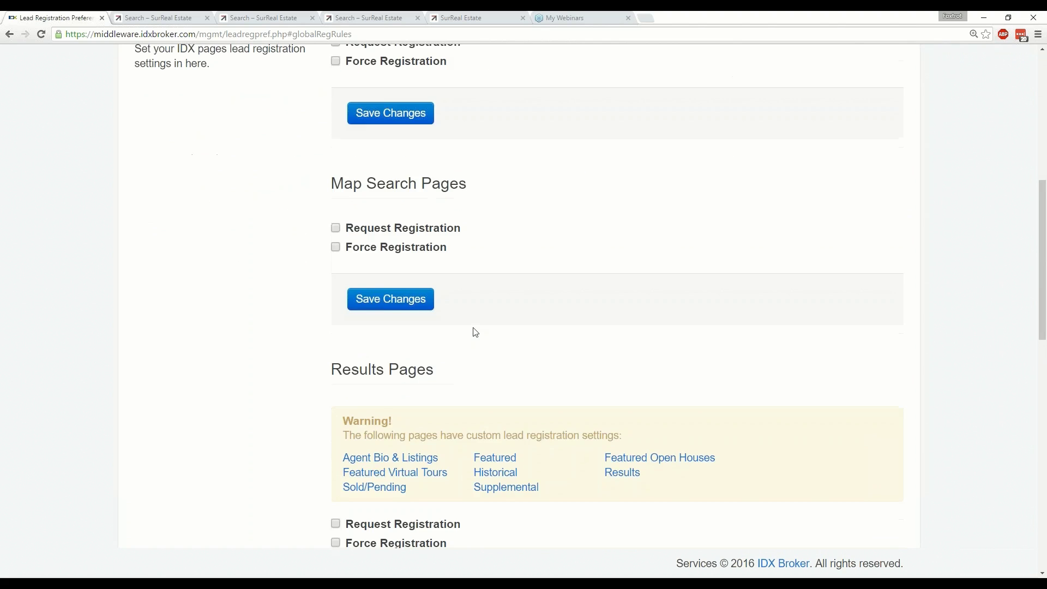
{"action": "scroll", "coordinate": [474, 331], "scroll_direction": "up", "scroll_amount": 4}
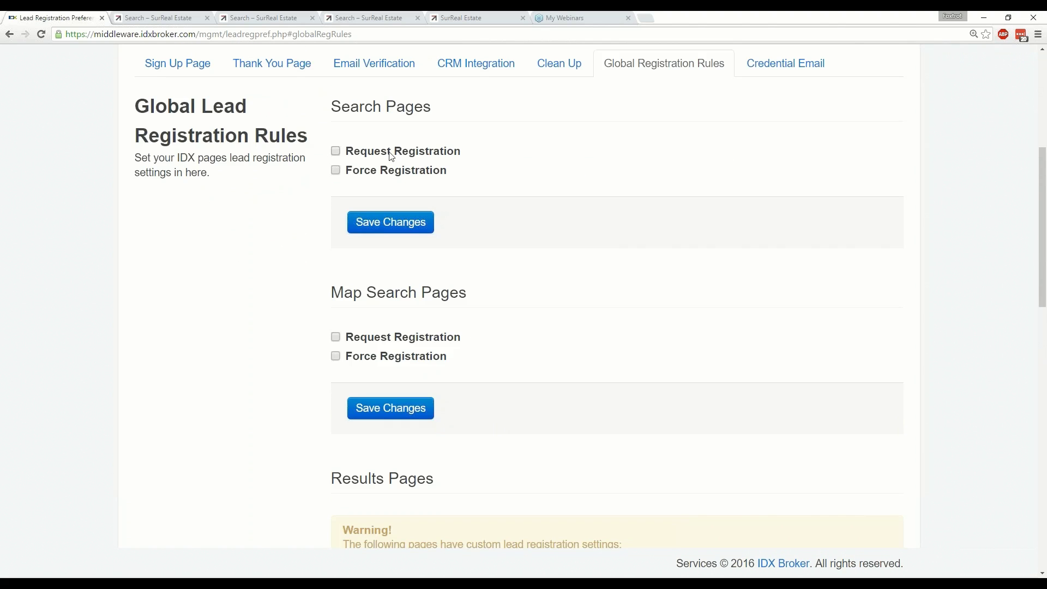
{"action": "scroll", "coordinate": [461, 187], "scroll_direction": "down", "scroll_amount": 4}
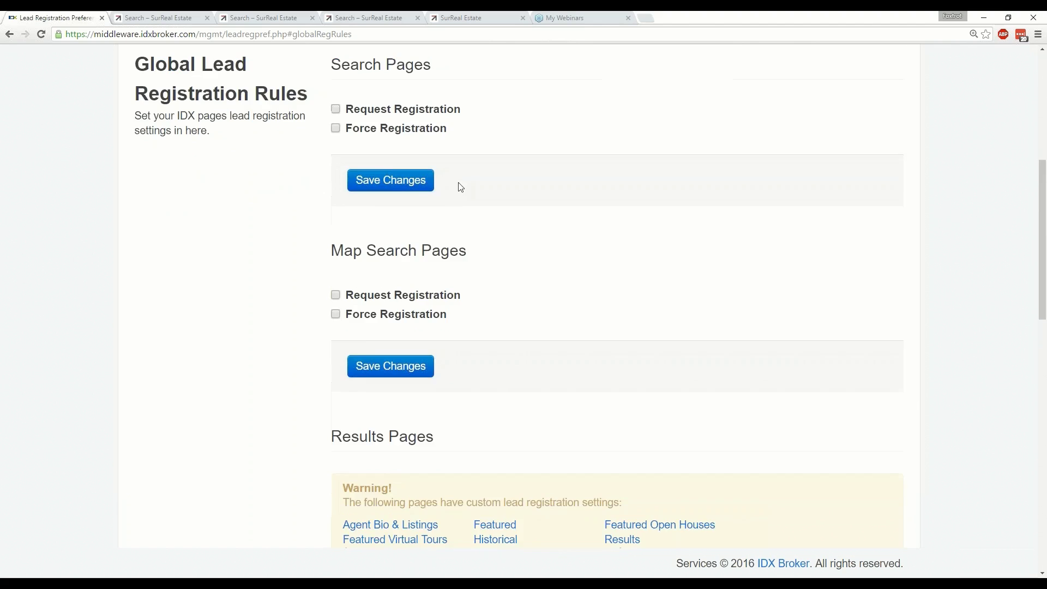
{"action": "scroll", "coordinate": [268, 395], "scroll_direction": "down", "scroll_amount": 4}
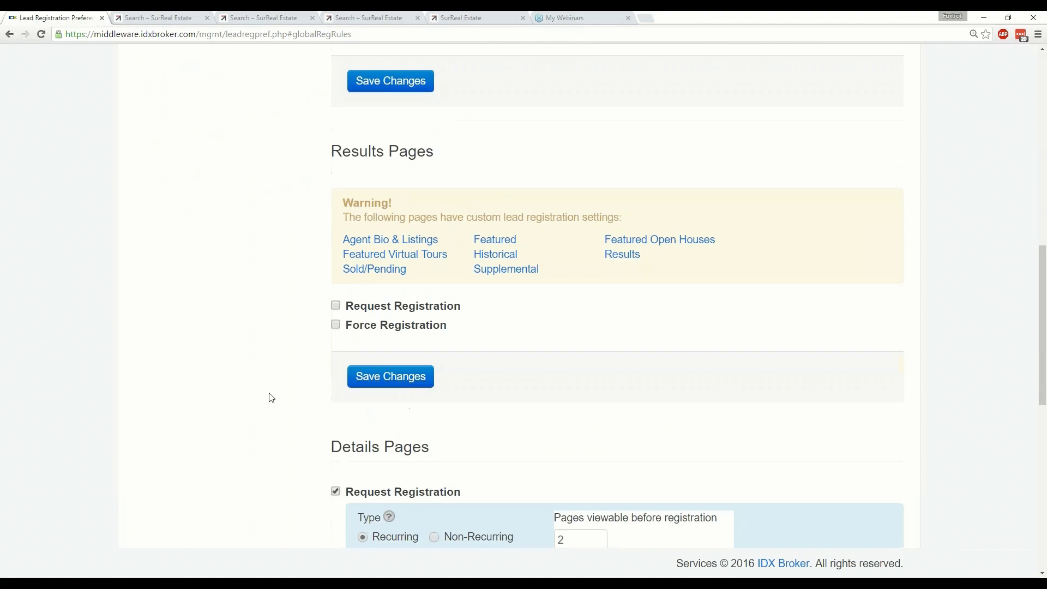
{"action": "scroll", "coordinate": [292, 391], "scroll_direction": "down", "scroll_amount": 4}
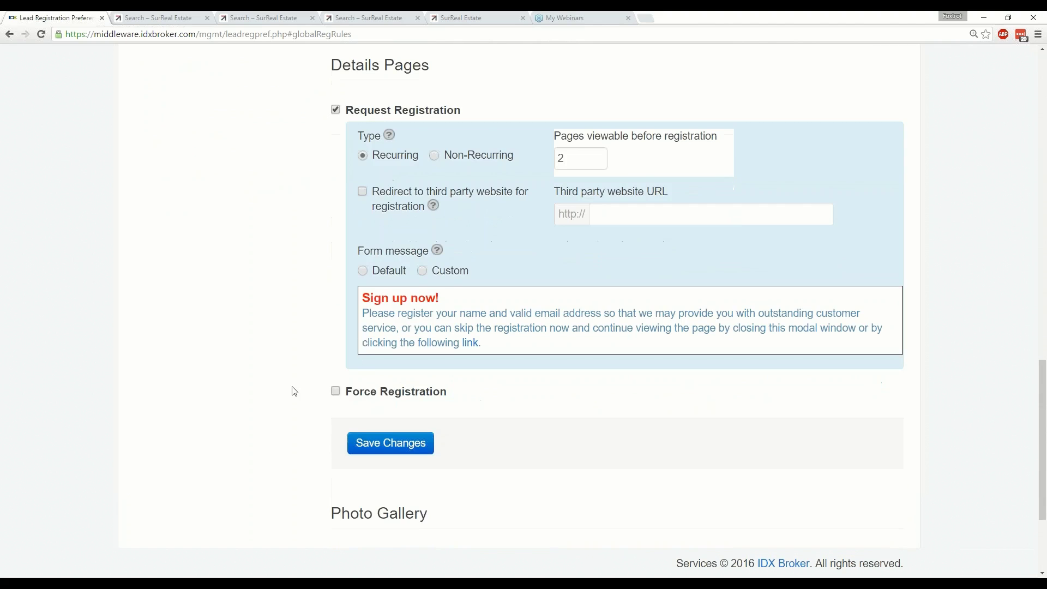
{"action": "scroll", "coordinate": [293, 391], "scroll_direction": "down", "scroll_amount": 3}
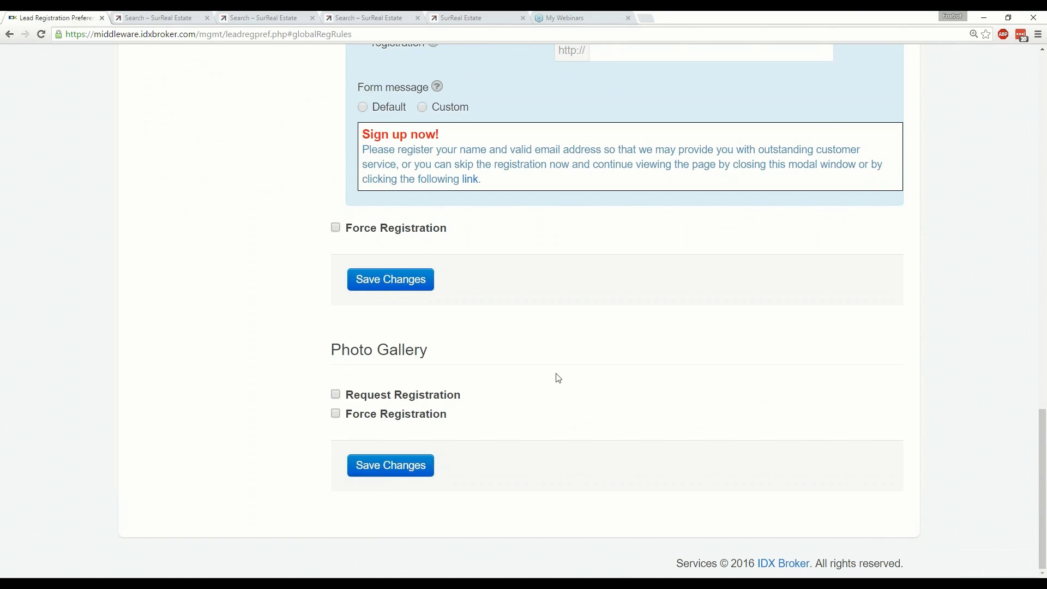
Turn on Request Registration for Photo Gallery to reveal its options.
{"action": "left_click", "coordinate": [336, 396]}
{"action": "scroll", "coordinate": [559, 405], "scroll_direction": "down", "scroll_amount": 2}
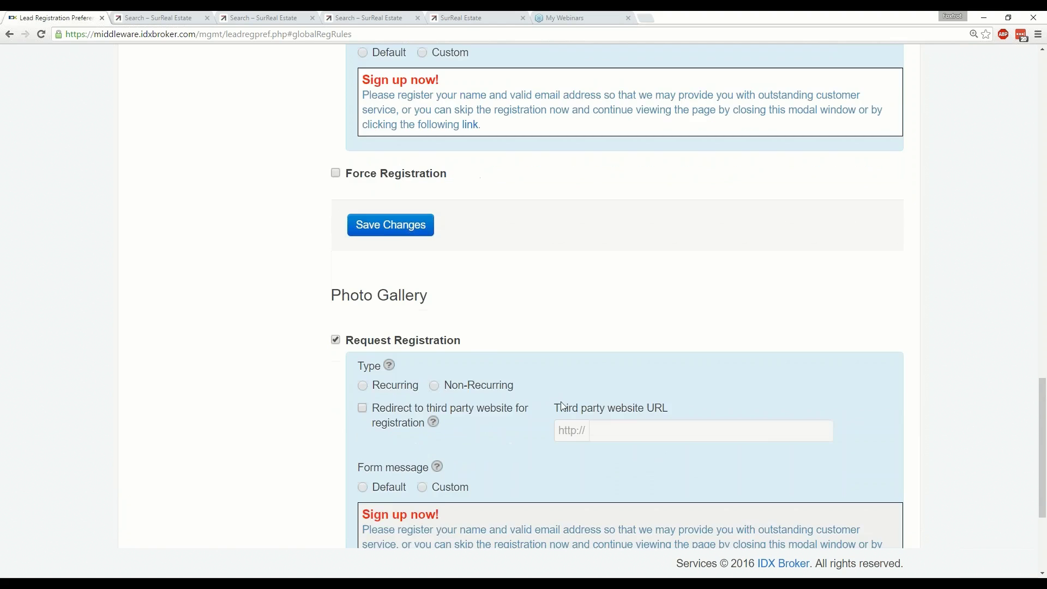
{"action": "scroll", "coordinate": [554, 406], "scroll_direction": "down", "scroll_amount": 1}
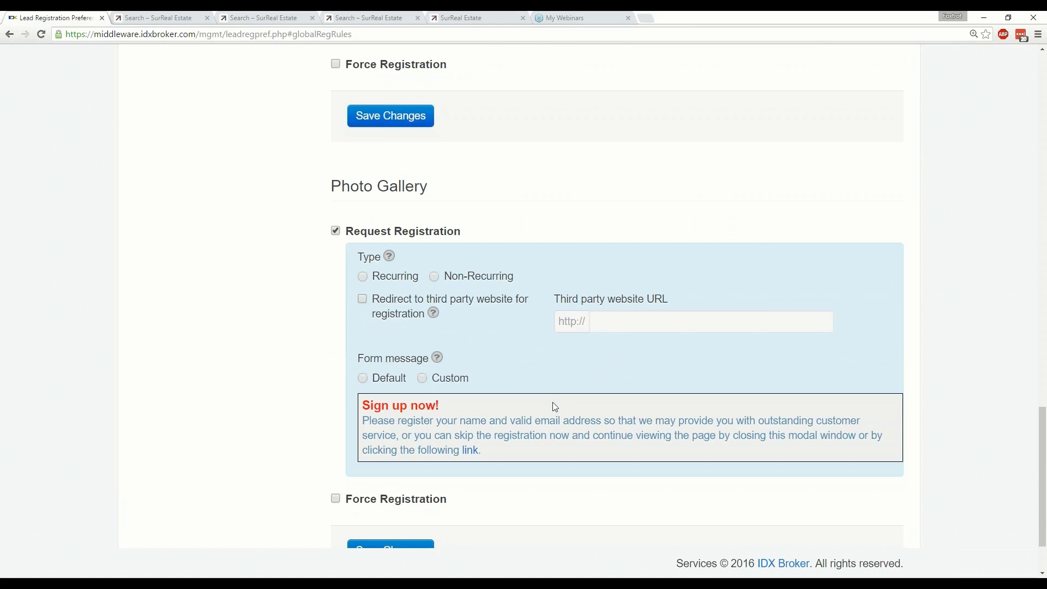
{"action": "scroll", "coordinate": [554, 407], "scroll_direction": "down", "scroll_amount": 1}
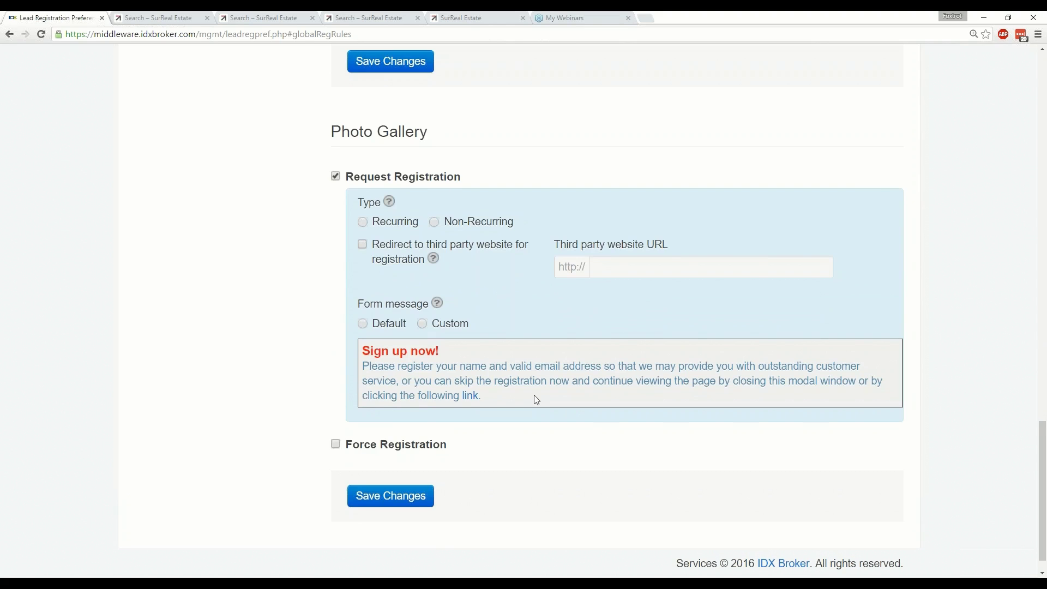
{"action": "scroll", "coordinate": [534, 395], "scroll_direction": "down", "scroll_amount": 1}
Enable Photo Gallery Force Registration and make Request Registration Recurring after 3 viewable pages.
{"action": "left_click", "coordinate": [336, 415]}
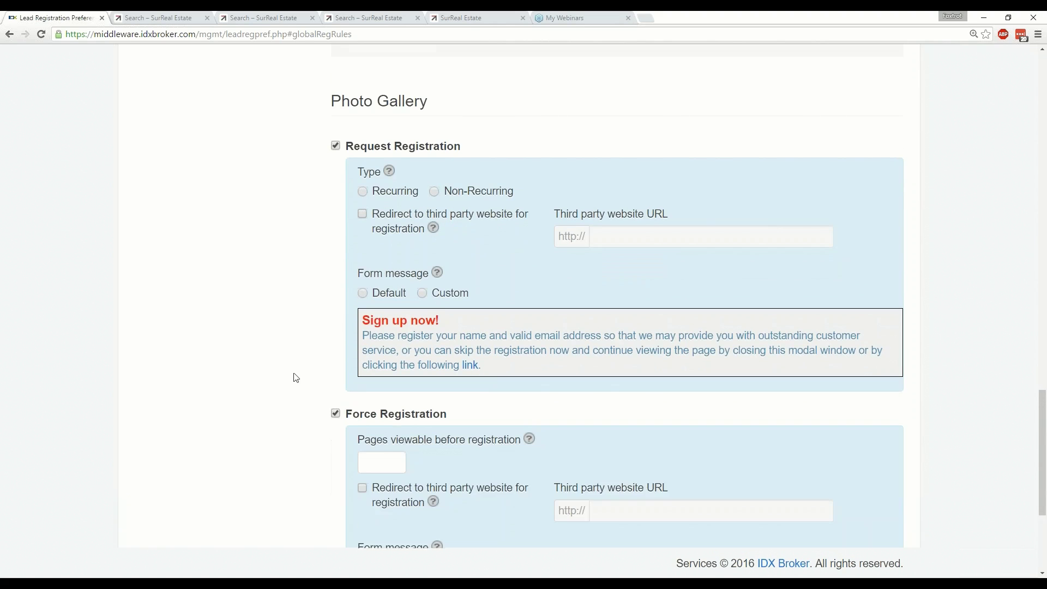
{"action": "scroll", "coordinate": [293, 375], "scroll_direction": "down", "scroll_amount": 3}
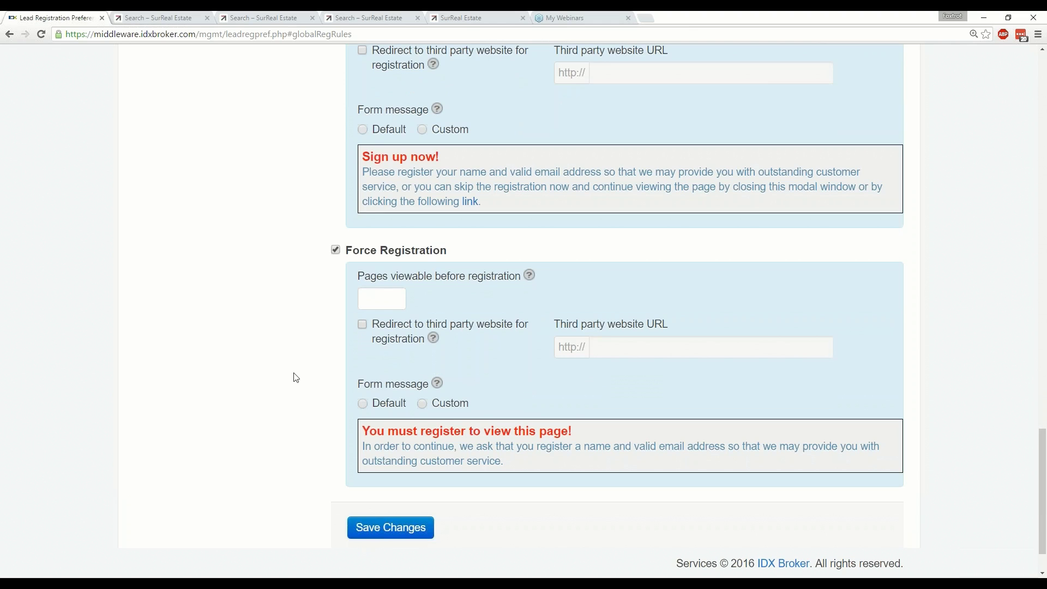
{"action": "scroll", "coordinate": [294, 378], "scroll_direction": "up", "scroll_amount": 2}
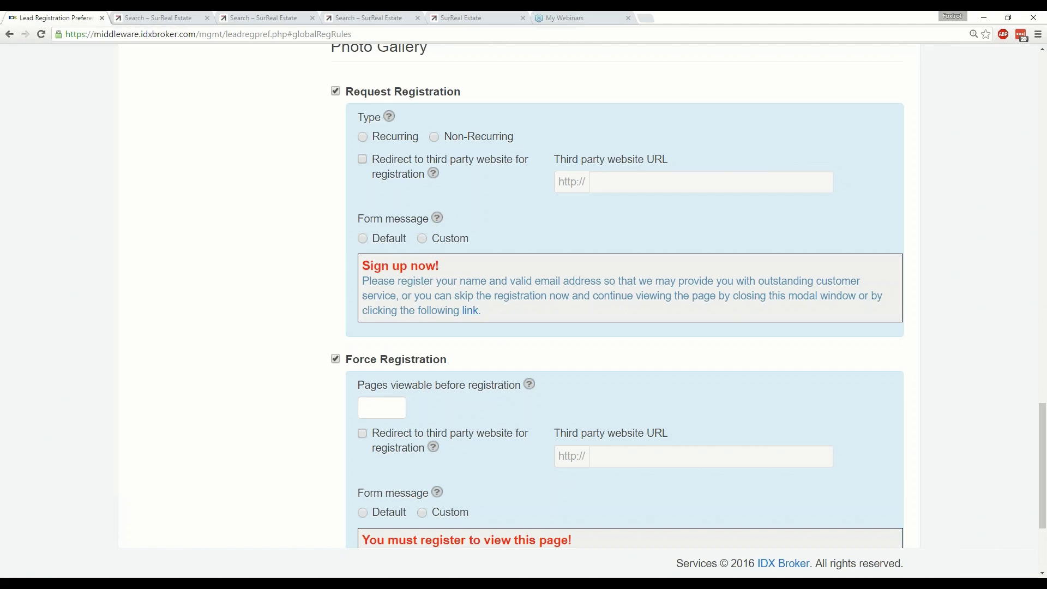
{"action": "left_click", "coordinate": [362, 137]}
{"action": "left_click", "coordinate": [578, 140]}
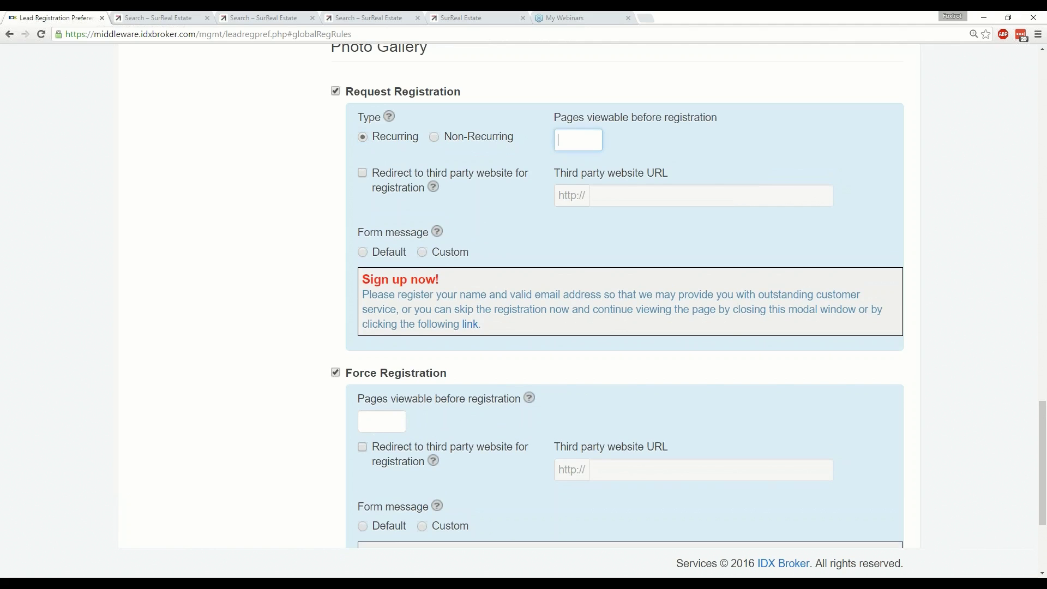
{"action": "type", "text": "3"}
{"action": "key", "text": "Tab"}
{"action": "scroll", "coordinate": [368, 253], "scroll_direction": "down", "scroll_amount": 1}
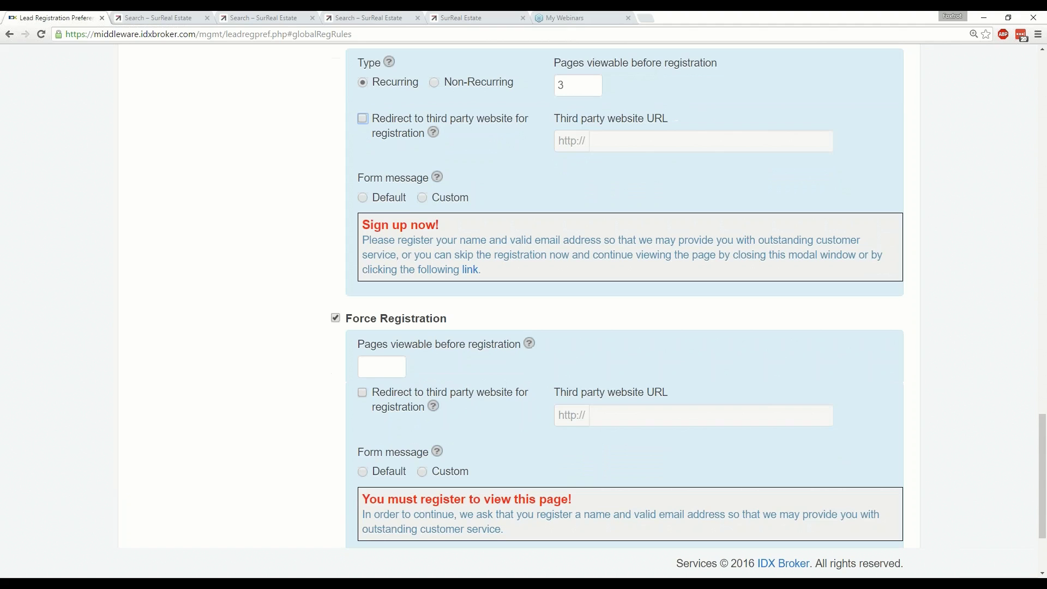
{"action": "left_click", "coordinate": [377, 363]}
{"action": "type", "text": "8"}
{"action": "key", "text": "Tab"}
{"action": "scroll", "coordinate": [461, 398], "scroll_direction": "down", "scroll_amount": 1}
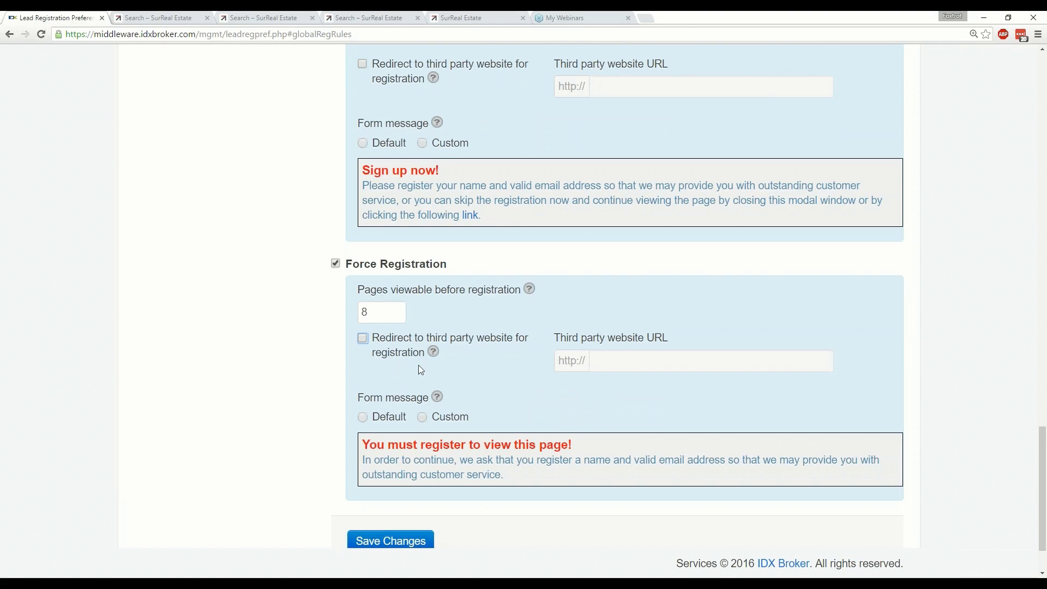
{"action": "scroll", "coordinate": [420, 369], "scroll_direction": "down", "scroll_amount": 1}
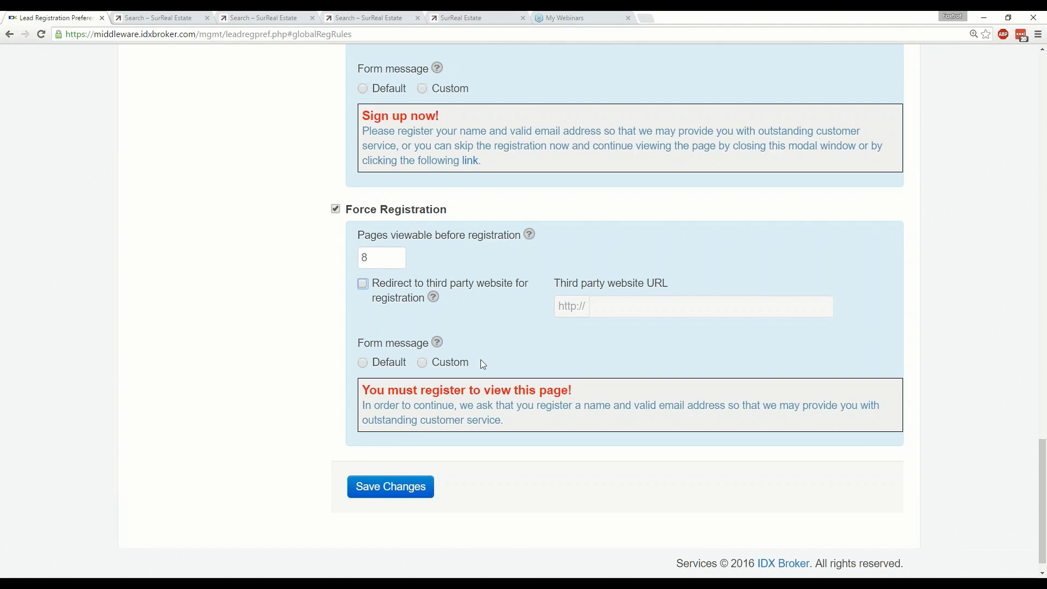
{"action": "scroll", "coordinate": [481, 362], "scroll_direction": "up", "scroll_amount": 2}
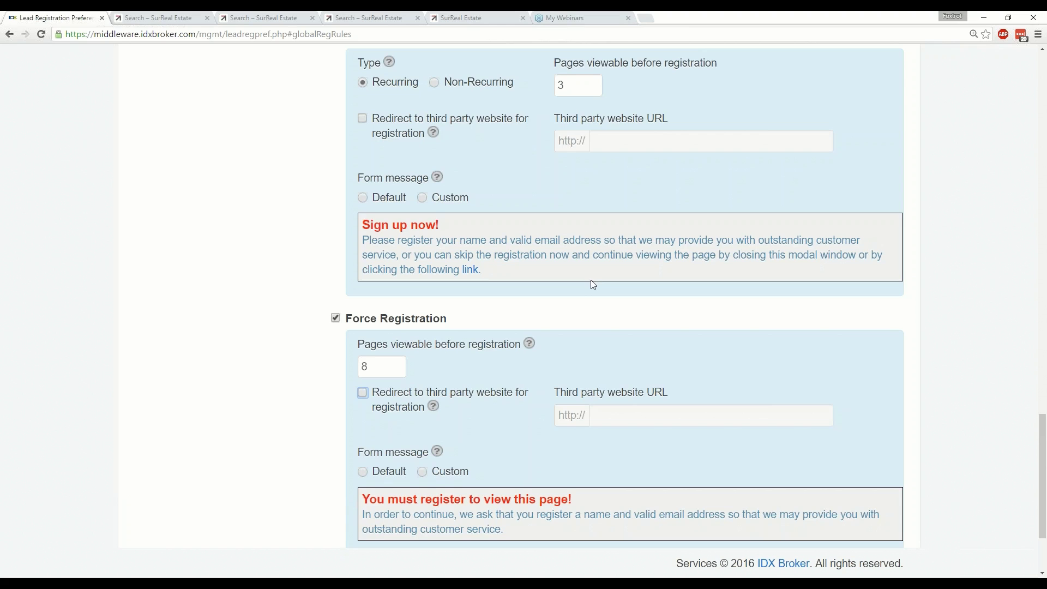
{"action": "scroll", "coordinate": [592, 283], "scroll_direction": "up", "scroll_amount": 1}
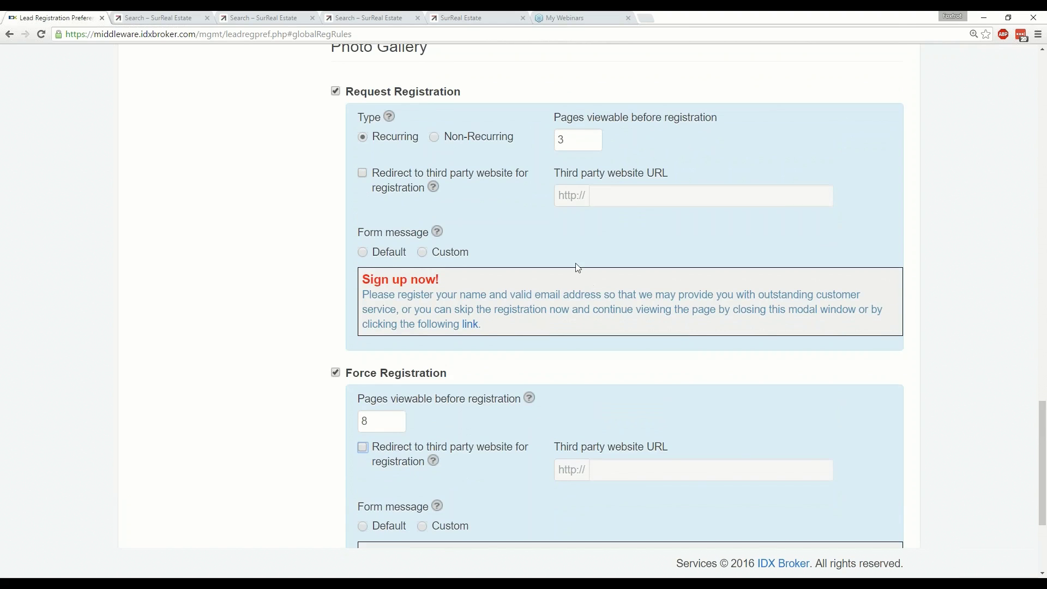
Choose Custom as Photo Gallery's request-registration form message and click into its empty editor.
{"action": "left_click", "coordinate": [423, 253]}
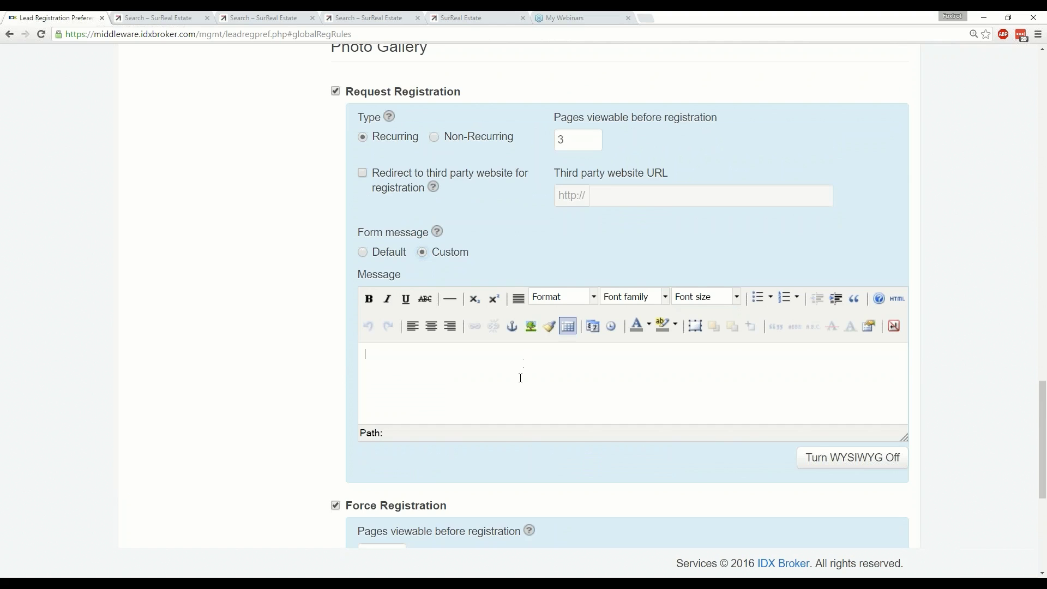
{"action": "left_click", "coordinate": [521, 378]}
{"action": "scroll", "coordinate": [519, 378], "scroll_direction": "down", "scroll_amount": 4}
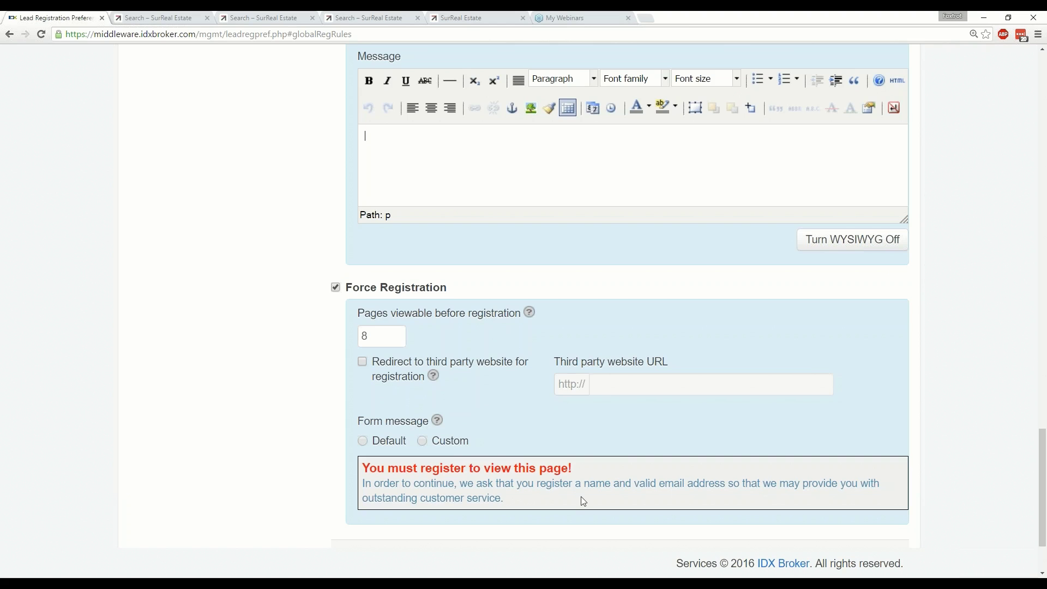
{"action": "scroll", "coordinate": [582, 498], "scroll_direction": "down", "scroll_amount": 2}
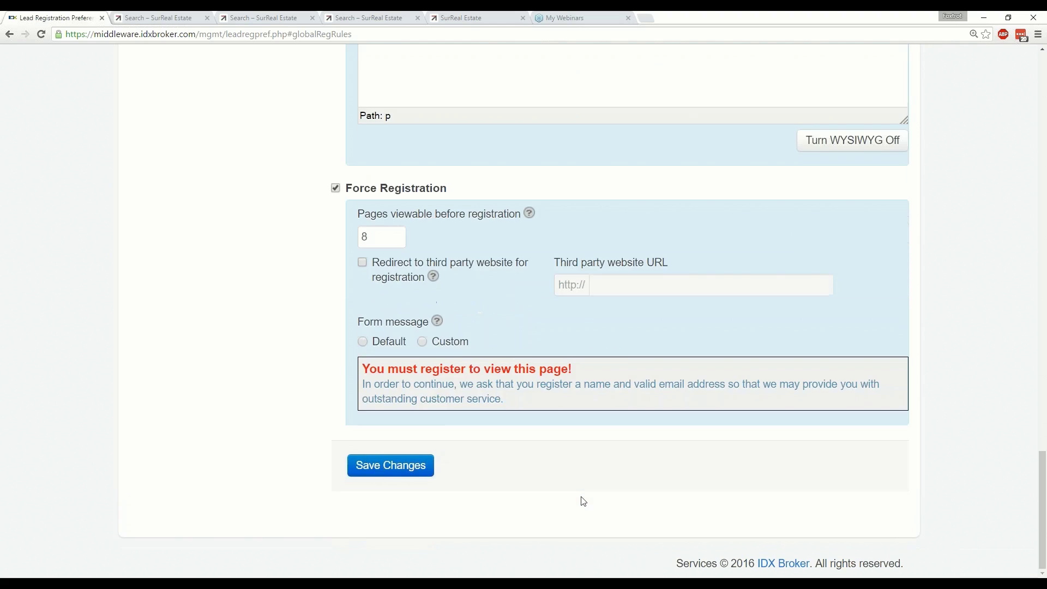
{"action": "scroll", "coordinate": [583, 501], "scroll_direction": "up", "scroll_amount": 9}
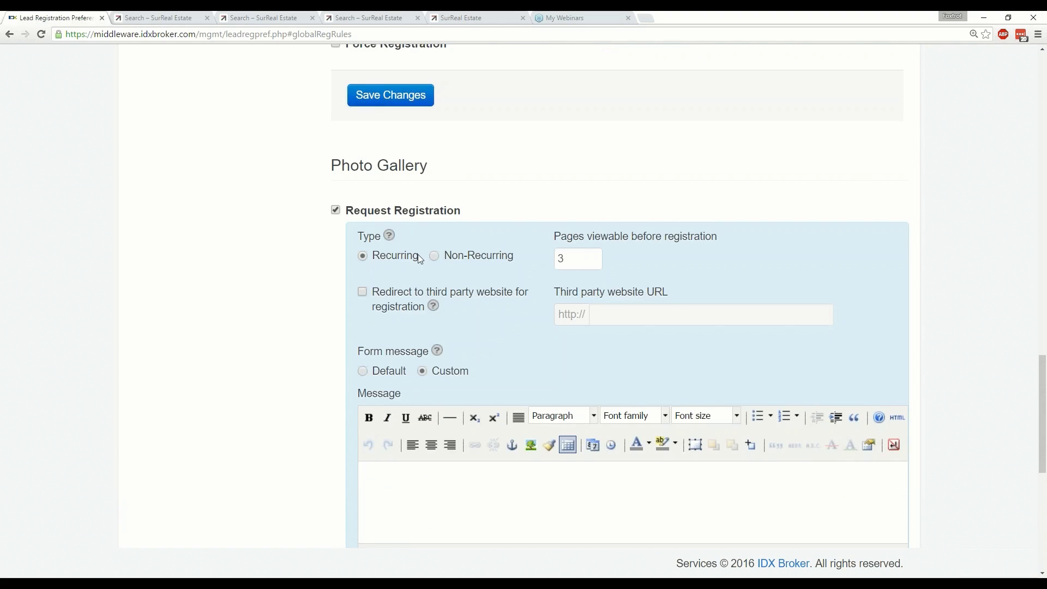
Scroll back to the top of Lead Registration Preferences and switch to the Credential Email tab.
{"action": "scroll", "coordinate": [468, 265], "scroll_direction": "up", "scroll_amount": 3}
{"action": "scroll", "coordinate": [474, 272], "scroll_direction": "up", "scroll_amount": 1}
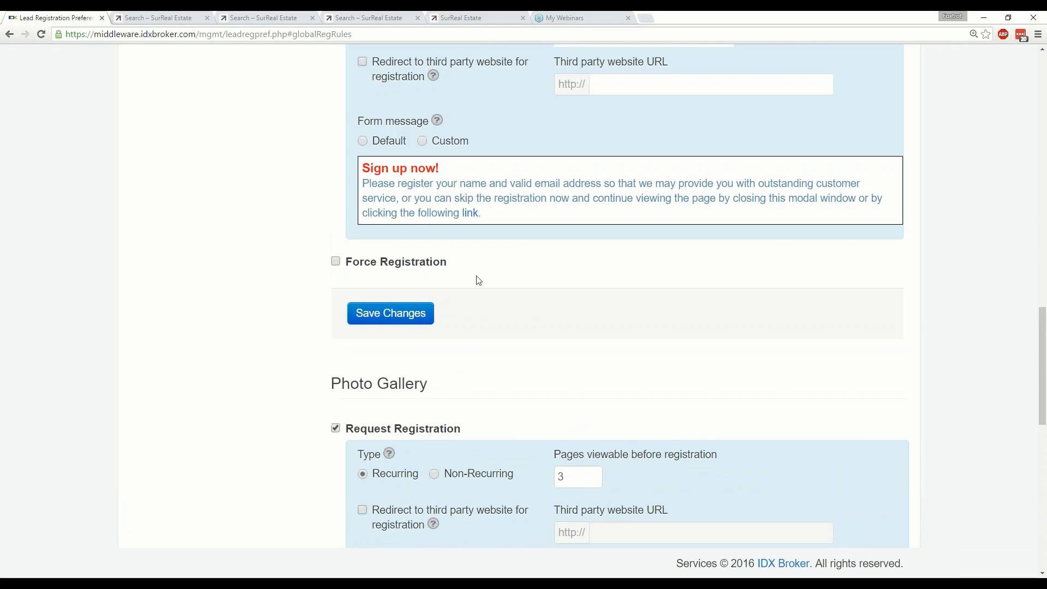
{"action": "scroll", "coordinate": [478, 281], "scroll_direction": "down", "scroll_amount": 1}
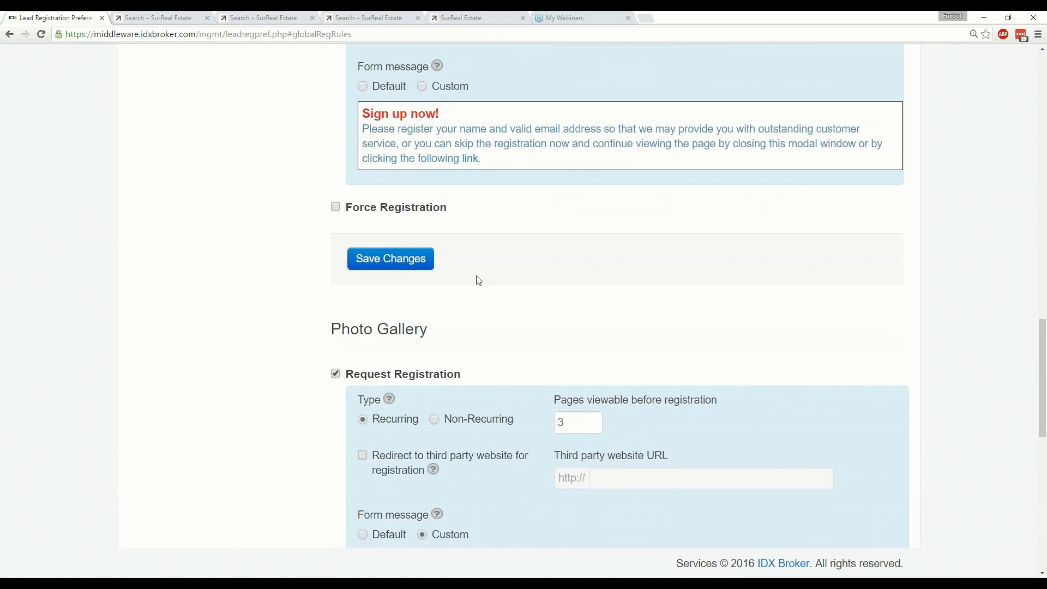
{"action": "scroll", "coordinate": [475, 278], "scroll_direction": "up", "scroll_amount": 15}
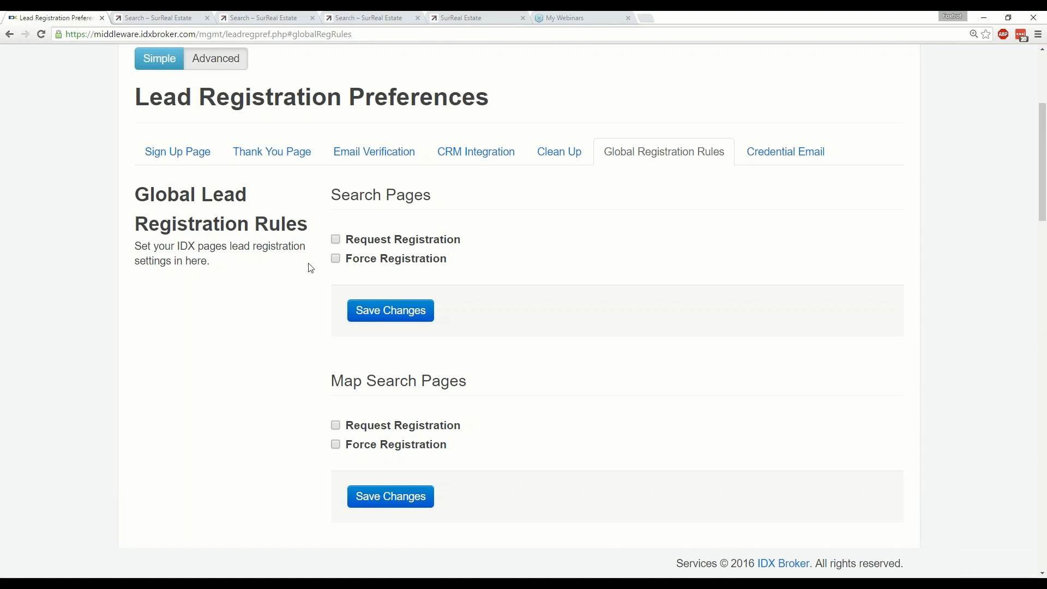
{"action": "scroll", "coordinate": [311, 269], "scroll_direction": "down", "scroll_amount": 1}
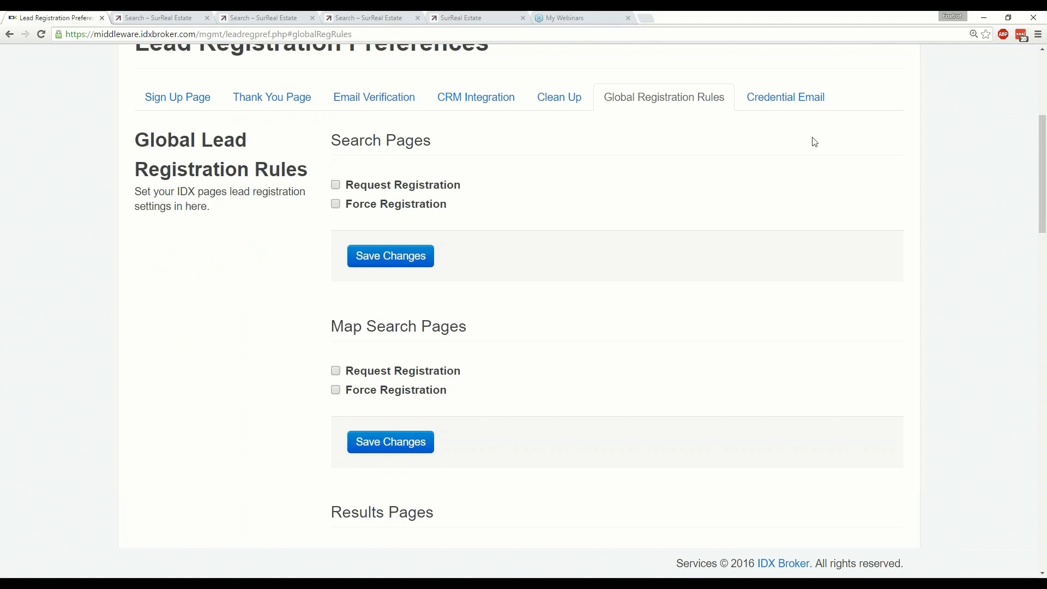
{"action": "left_click", "coordinate": [790, 104]}
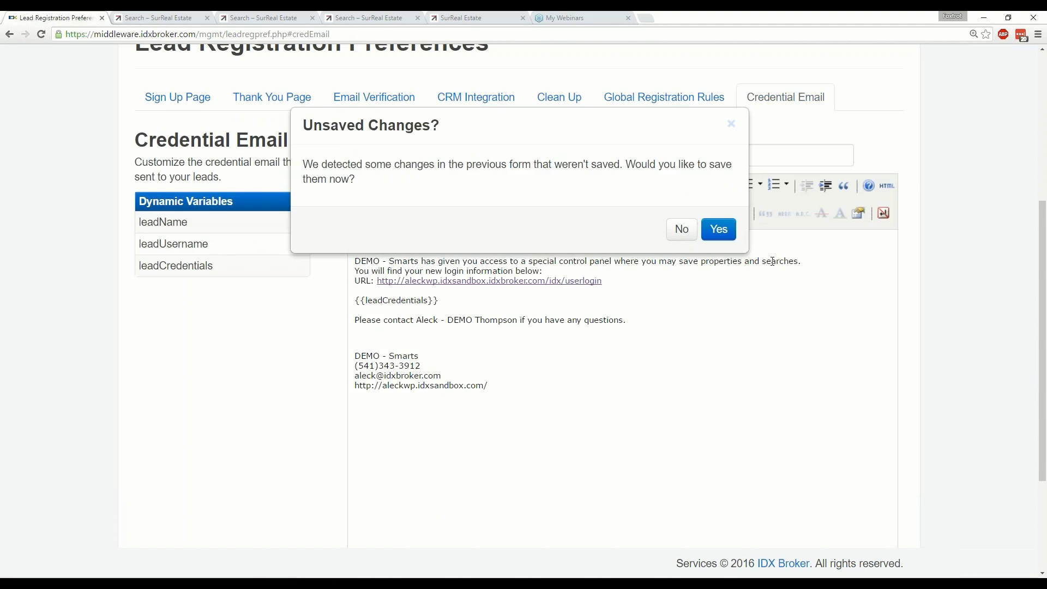
Decline to save the Global Registration Rules edits in the Unsaved Changes prompt.
{"action": "left_click", "coordinate": [682, 229]}
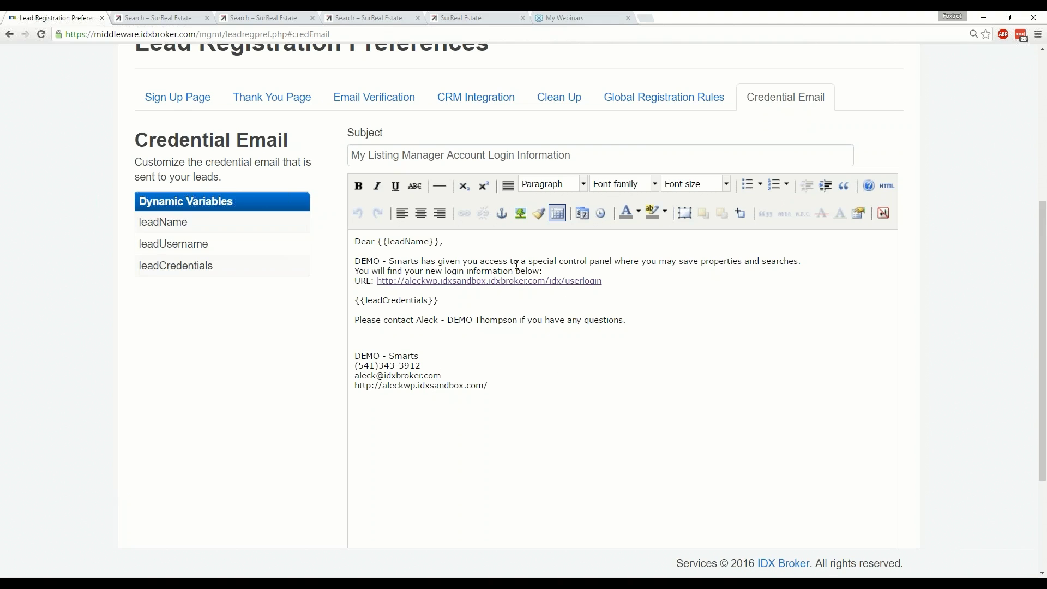
Insert a blank line after the contact sentence, above the credential email's signature block.
{"action": "left_click_drag", "start_coordinate": [355, 259], "coordinate": [420, 262]}
{"action": "left_click", "coordinate": [424, 262]}
{"action": "key", "text": "ctrl+shift+Left"}
{"action": "key", "text": "ctrl+shift+Left"}
{"action": "key", "text": "ctrl+shift+Left"}
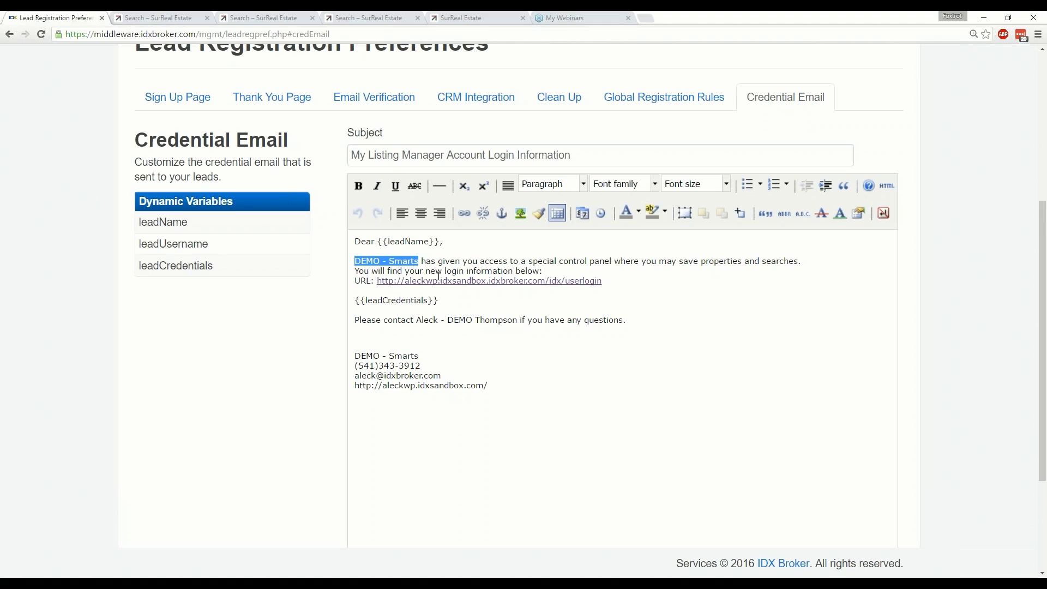
{"action": "scroll", "coordinate": [595, 319], "scroll_direction": "down", "scroll_amount": 2}
{"action": "scroll", "coordinate": [592, 320], "scroll_direction": "up", "scroll_amount": 2}
{"action": "scroll", "coordinate": [584, 344], "scroll_direction": "down", "scroll_amount": 3}
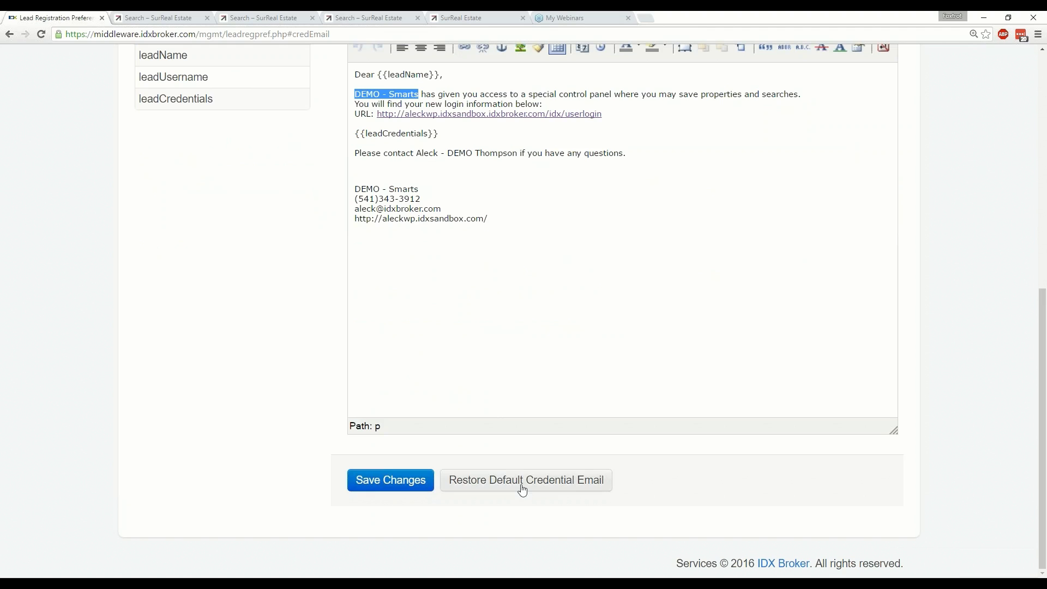
{"action": "scroll", "coordinate": [522, 490], "scroll_direction": "up", "scroll_amount": 1}
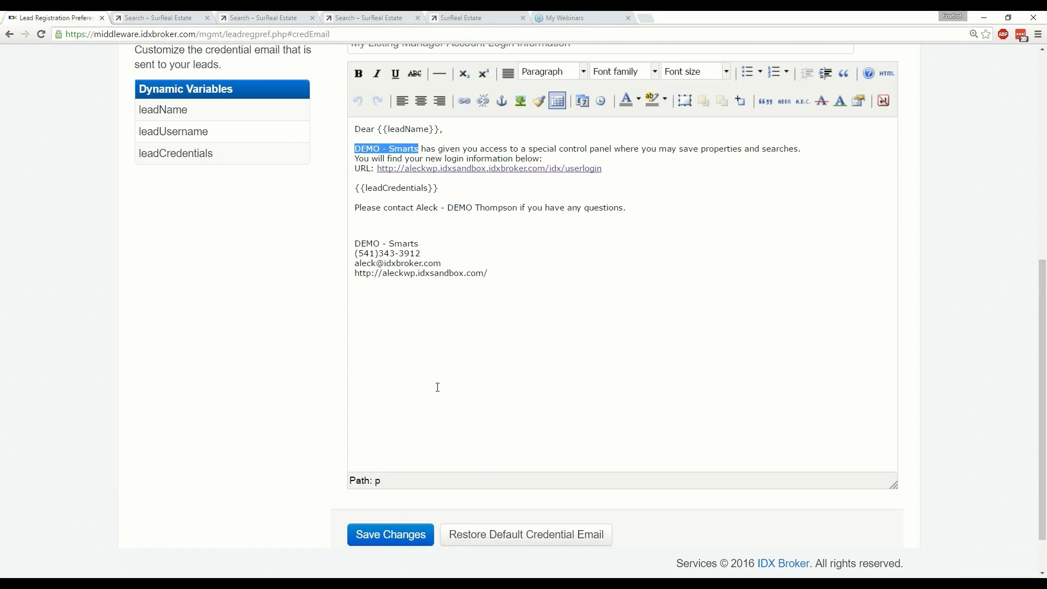
{"action": "left_click", "coordinate": [422, 219]}
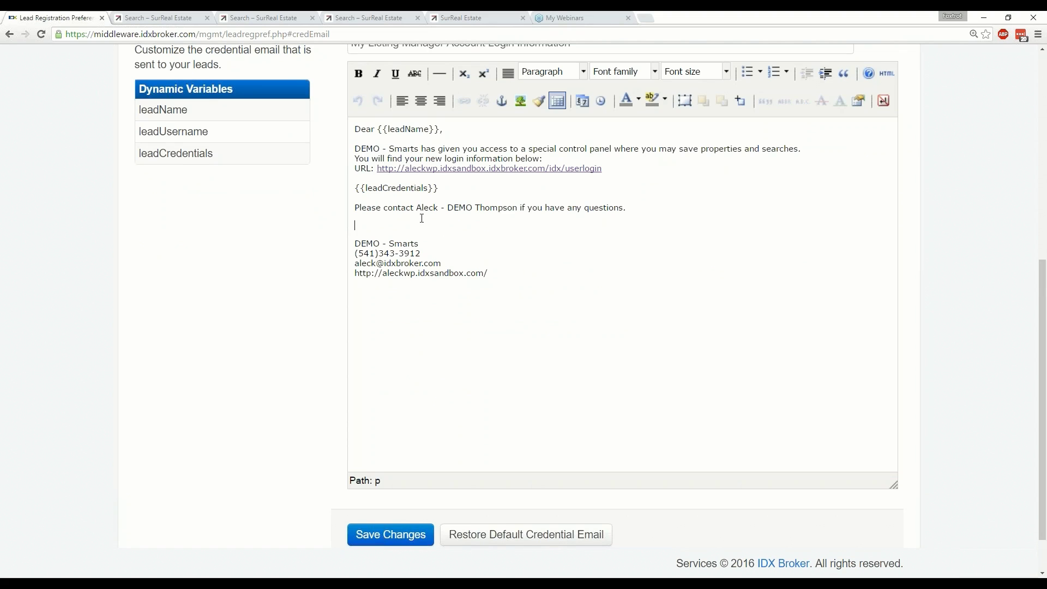
{"action": "key", "text": "Return"}
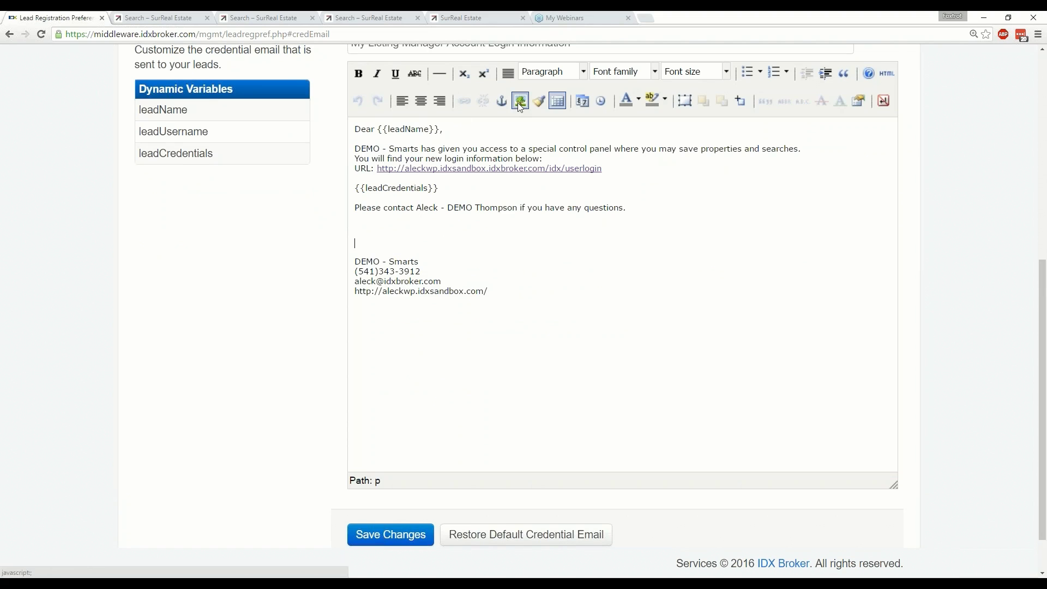
Open the Insert/edit image dialog and look up the image address in a new browser tab.
{"action": "left_click", "coordinate": [520, 102]}
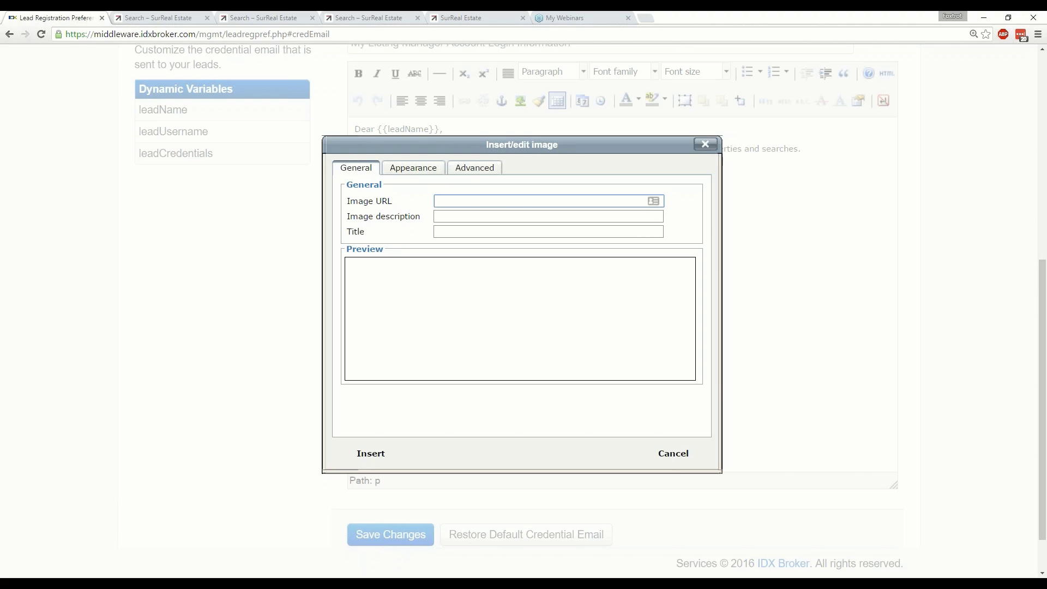
{"action": "key", "text": "ctrl+t"}
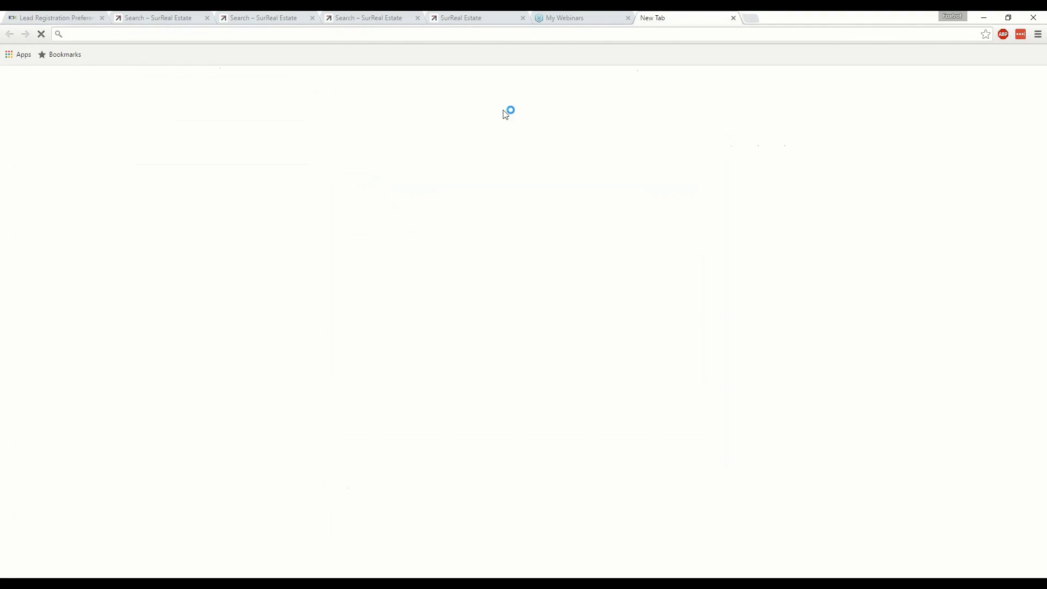
{"action": "key", "text": "ctrl+v"}
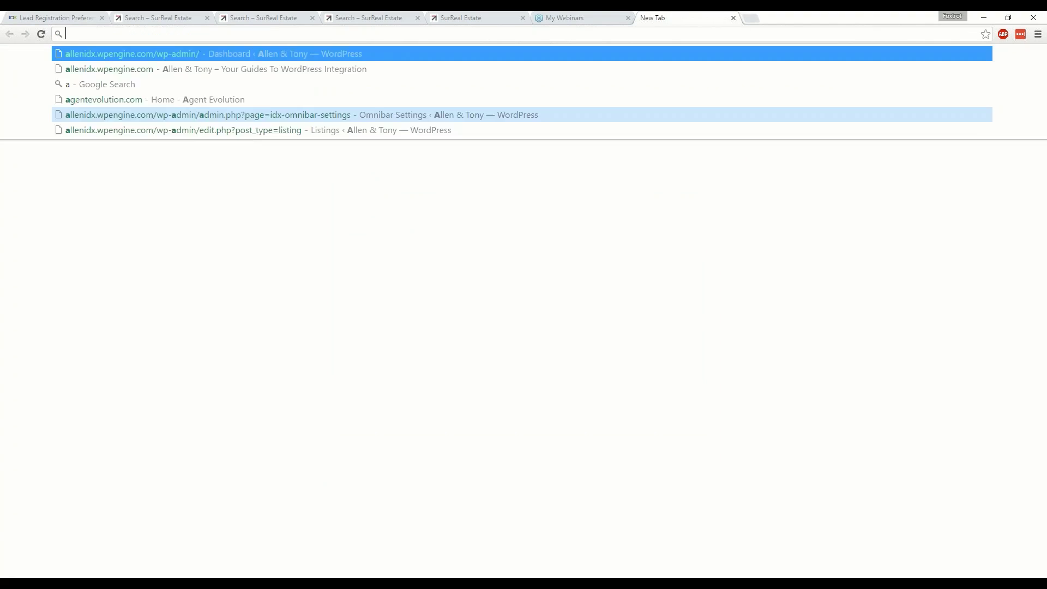
{"action": "key", "text": "Return"}
{"action": "left_click", "coordinate": [689, 21]}
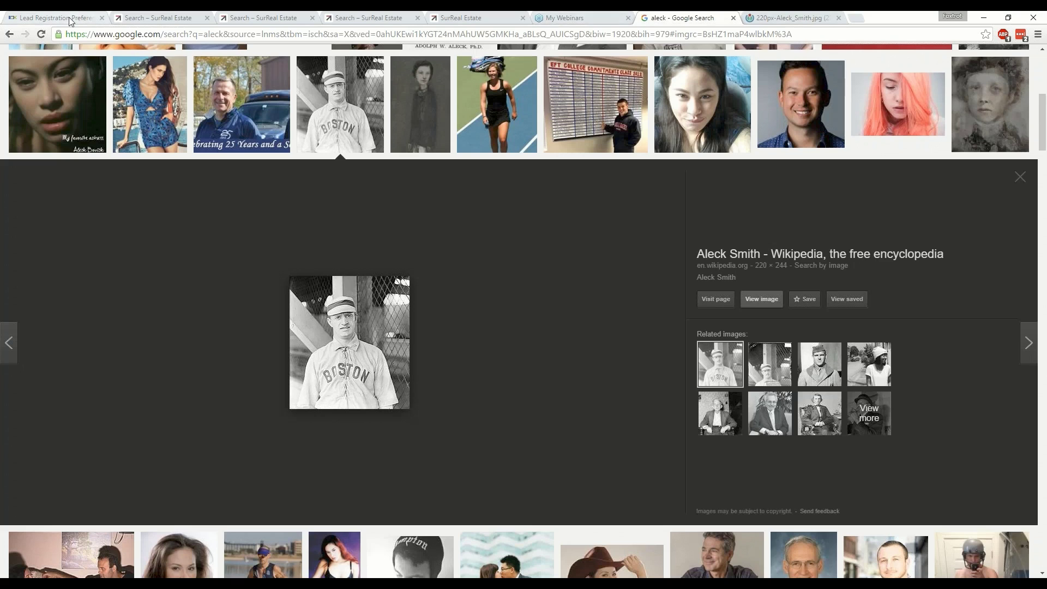
{"action": "left_click", "coordinate": [73, 19]}
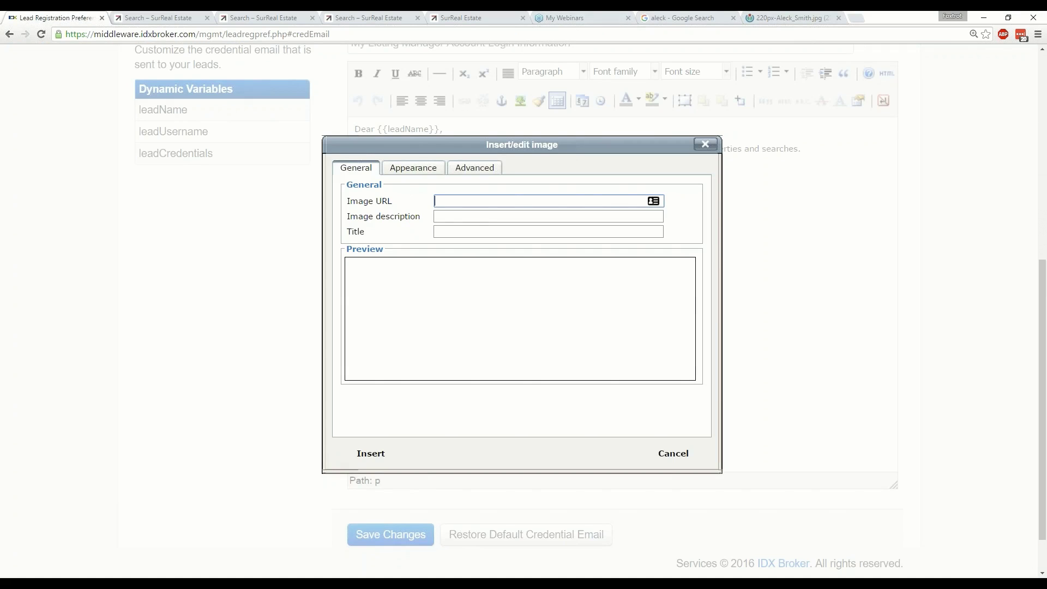
Insert the pasted image URL titled 'Real Estate Boston', accepting the missing-description warning.
{"action": "key", "text": "ctrl+v"}
{"action": "key", "text": "Tab"}
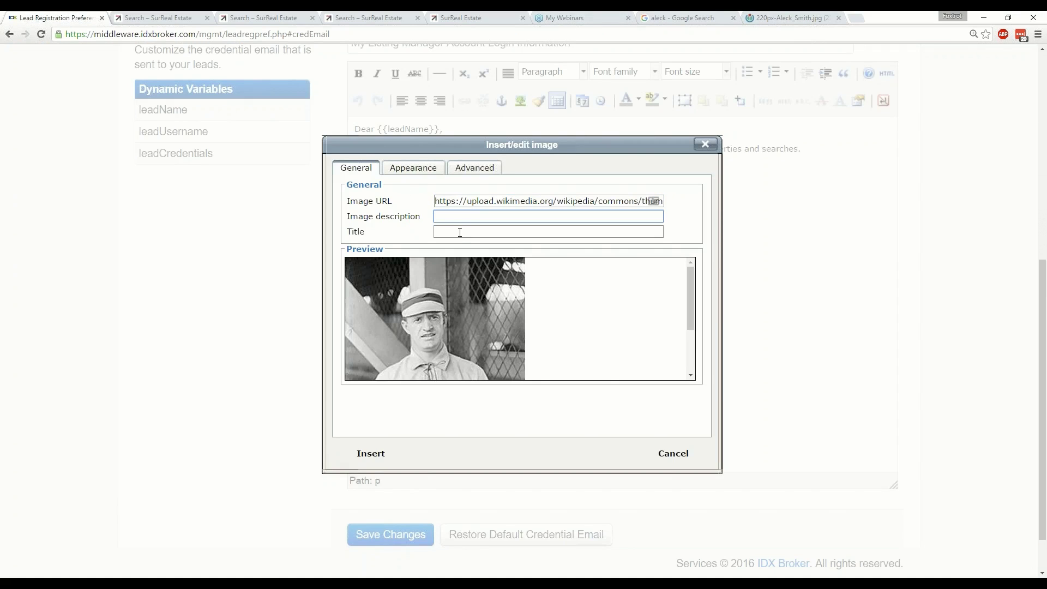
{"action": "left_click", "coordinate": [460, 232]}
{"action": "type", "text": "Real"}
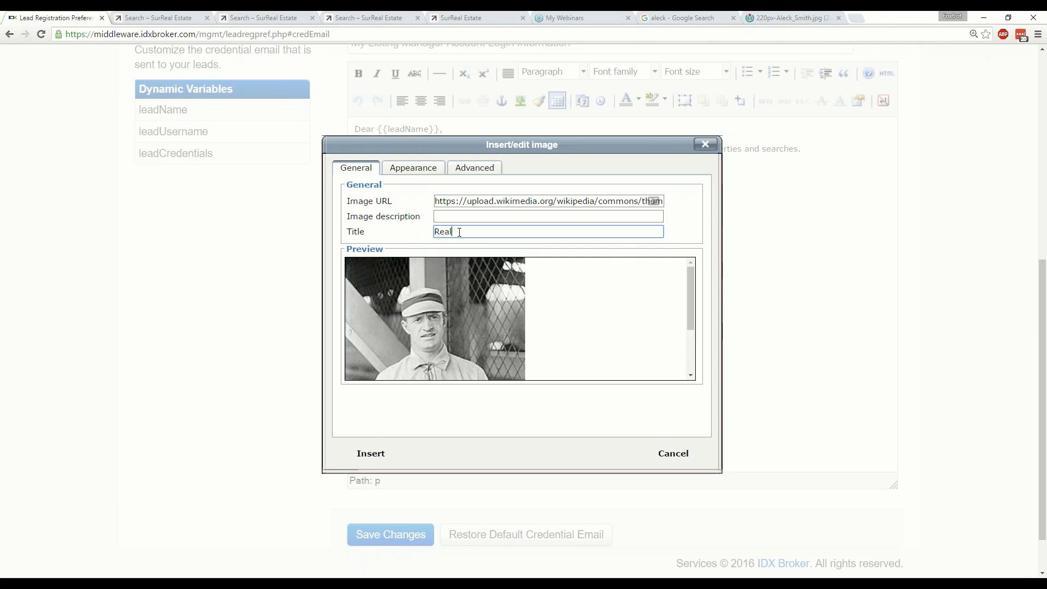
{"action": "type", "text": " Estate Boston"}
{"action": "left_click", "coordinate": [371, 453]}
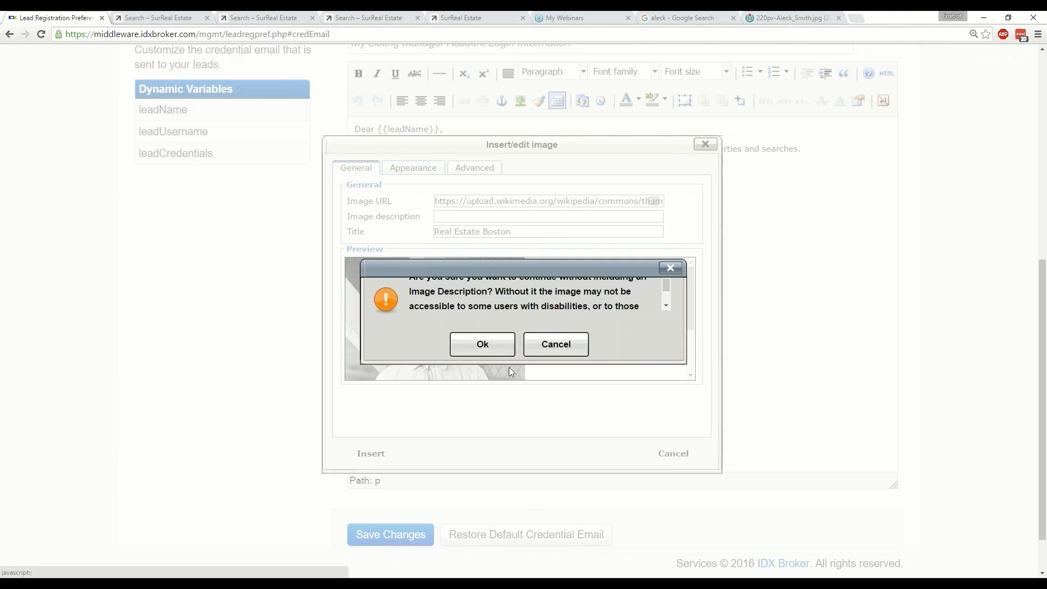
{"action": "left_click", "coordinate": [484, 345]}
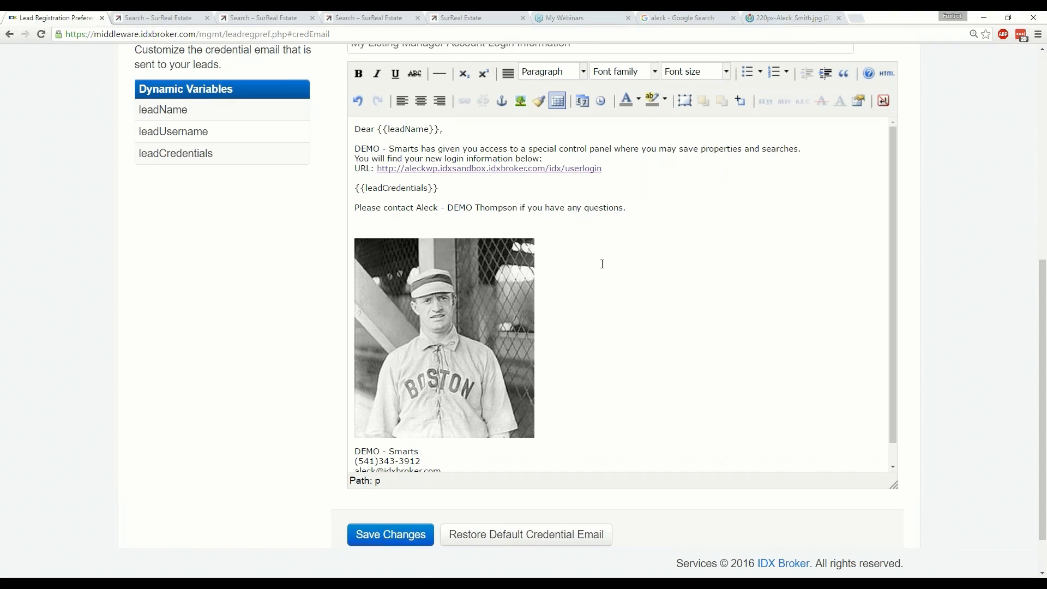
{"action": "left_click", "coordinate": [580, 226]}
{"action": "scroll", "coordinate": [583, 243], "scroll_direction": "down", "scroll_amount": 2}
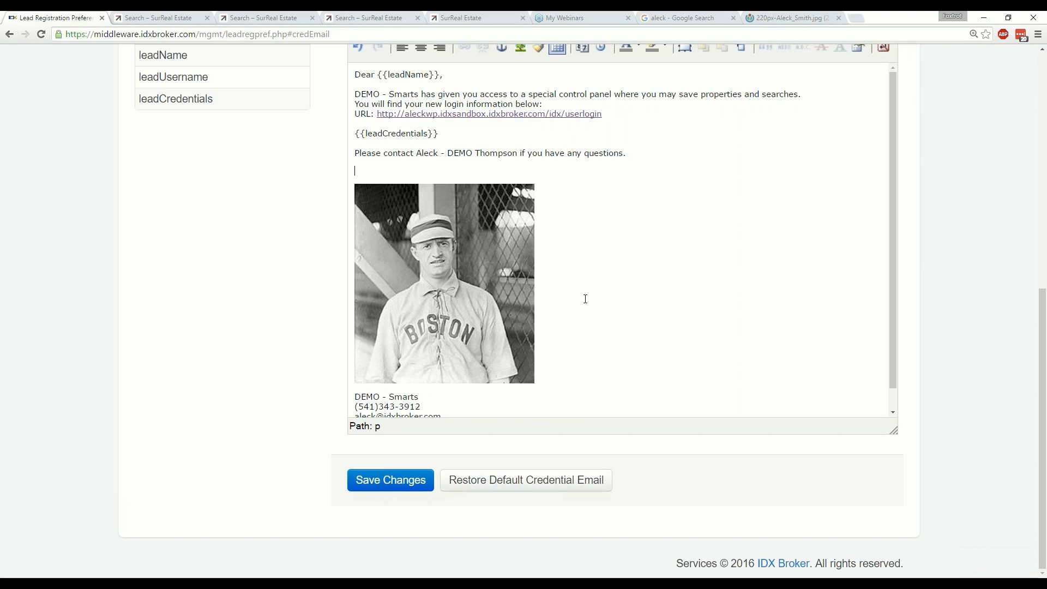
{"action": "scroll", "coordinate": [590, 363], "scroll_direction": "up", "scroll_amount": 1}
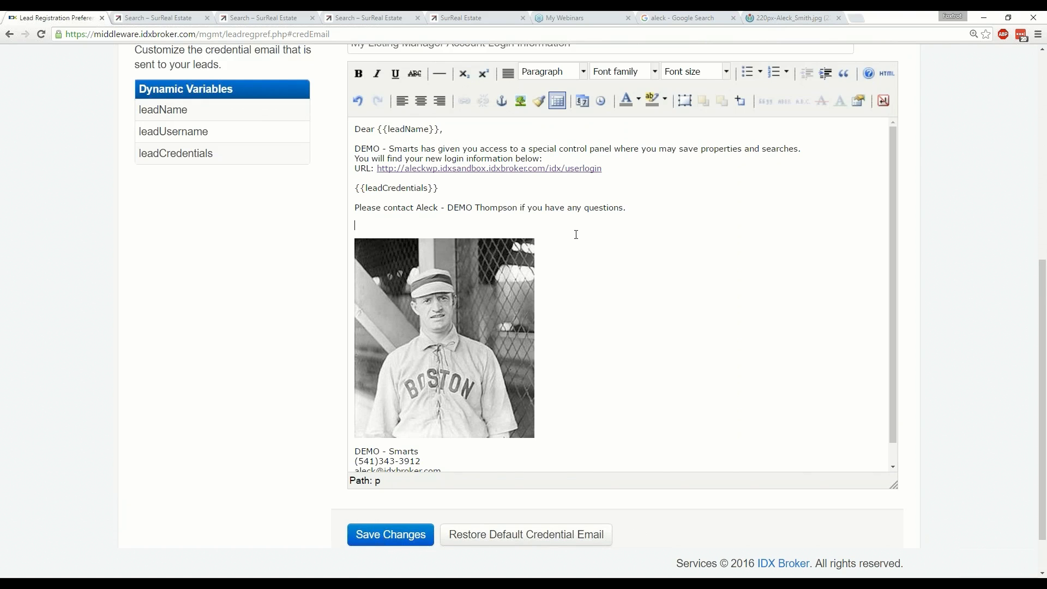
{"action": "left_click", "coordinate": [888, 73]}
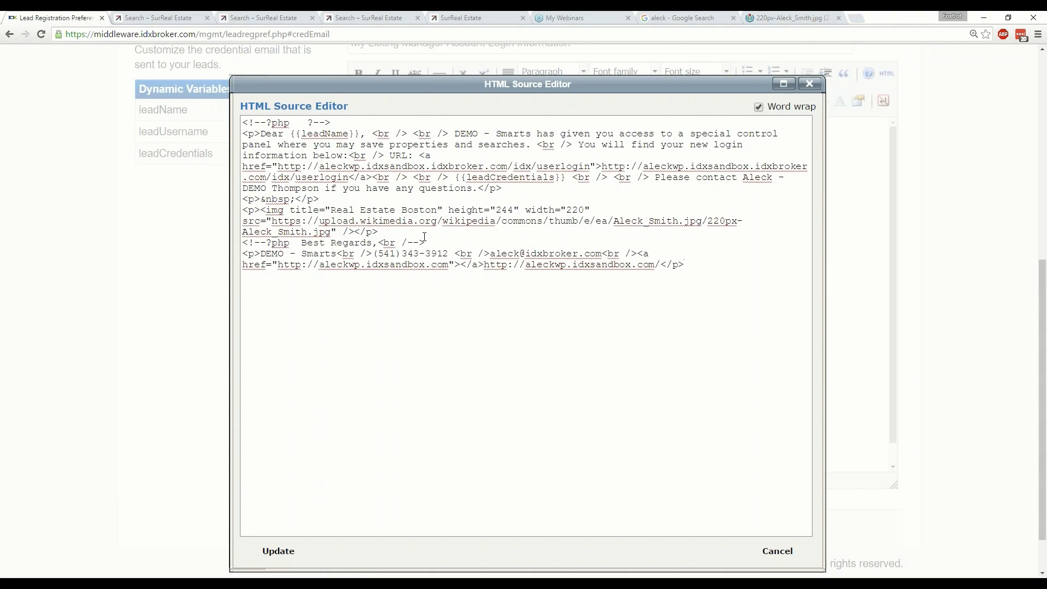
Add and then delete a test iframe line in the HTML Source Editor.
{"action": "key", "text": "Return"}
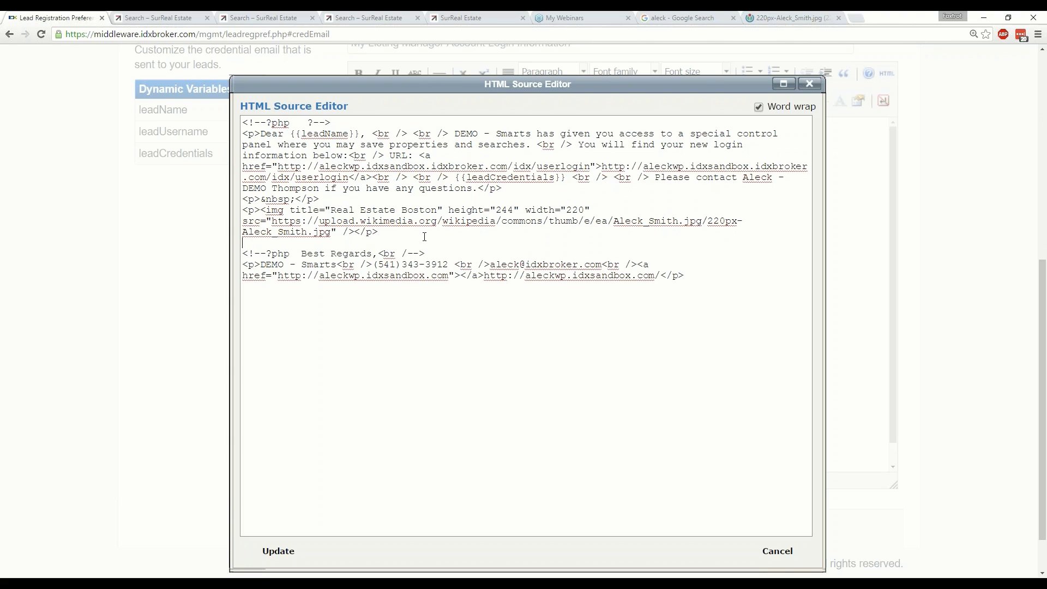
{"action": "type", "text": "<iframe src=\"https://yout"}
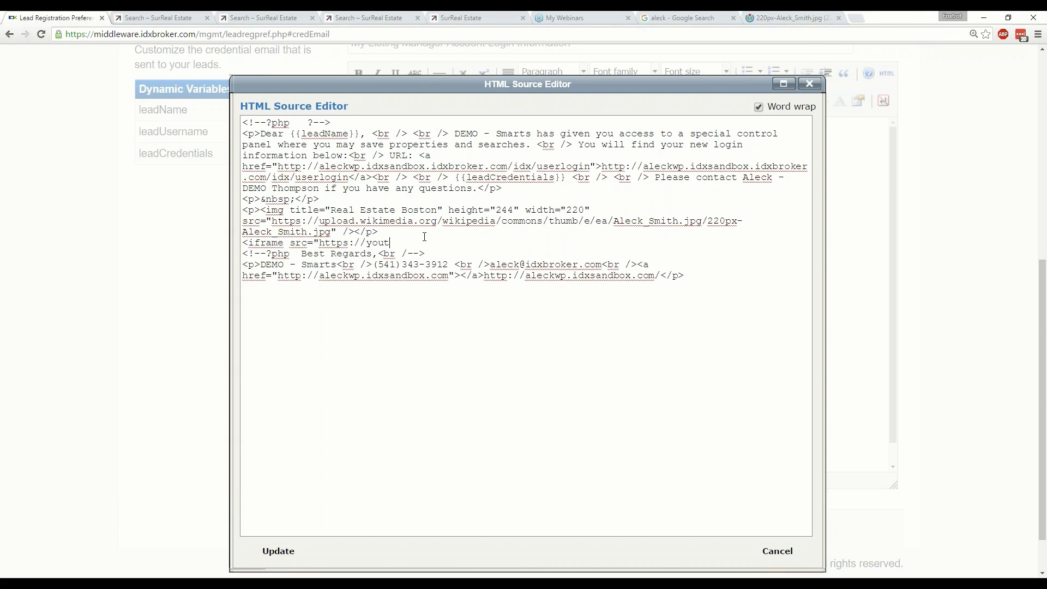
{"action": "type", "text": "ube.com/asdfasdf"}
{"action": "left_click_drag", "start_coordinate": [491, 243], "coordinate": [243, 243]}
{"action": "key", "text": "BackSpace"}
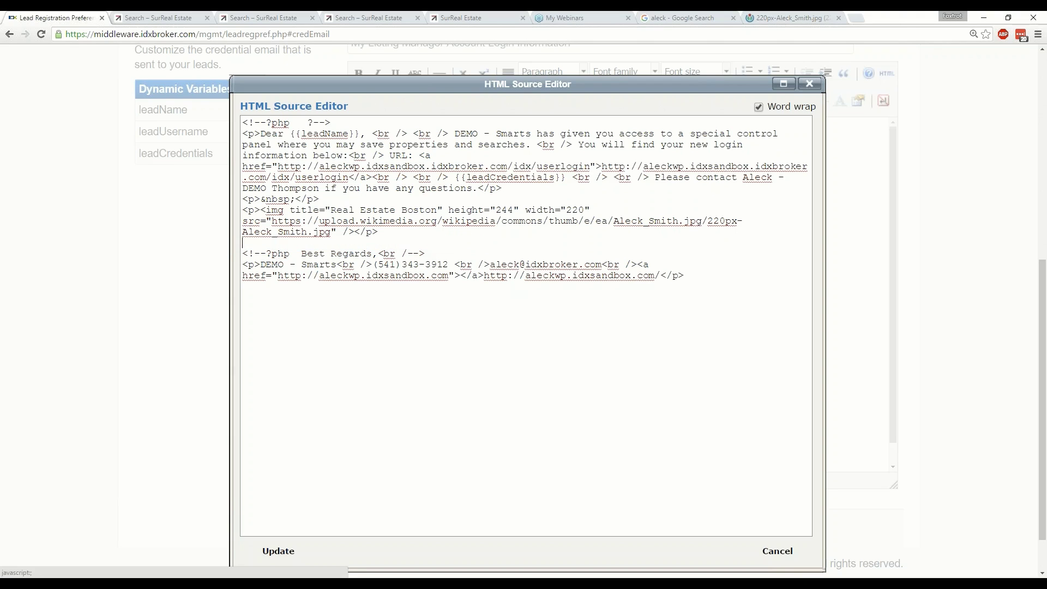
Cancel the source editor and scroll back up the Credential Email tab.
{"action": "scroll", "coordinate": [414, 365], "scroll_direction": "down", "scroll_amount": 1}
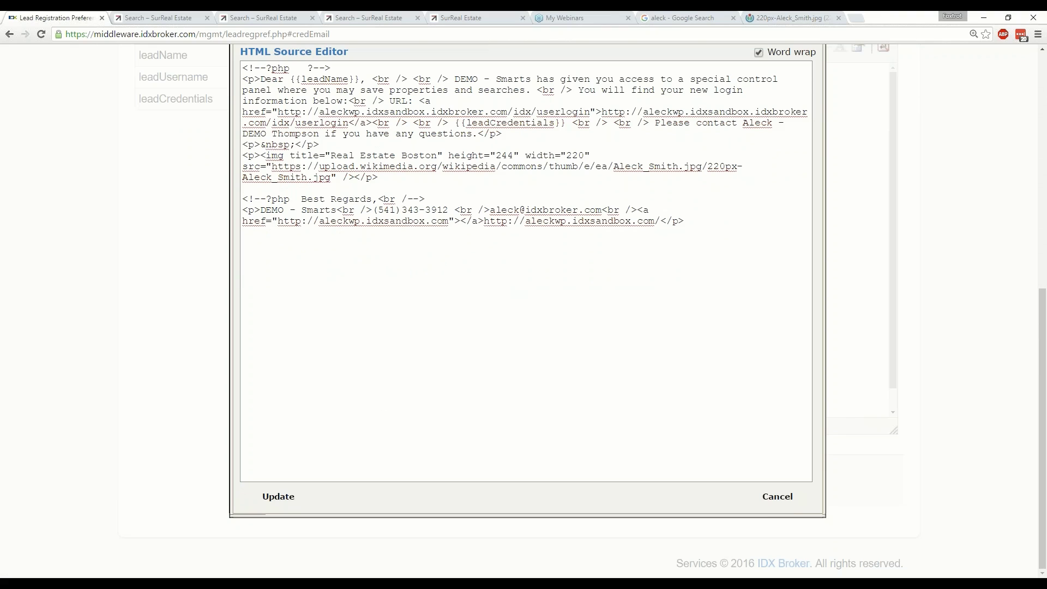
{"action": "left_click", "coordinate": [778, 497]}
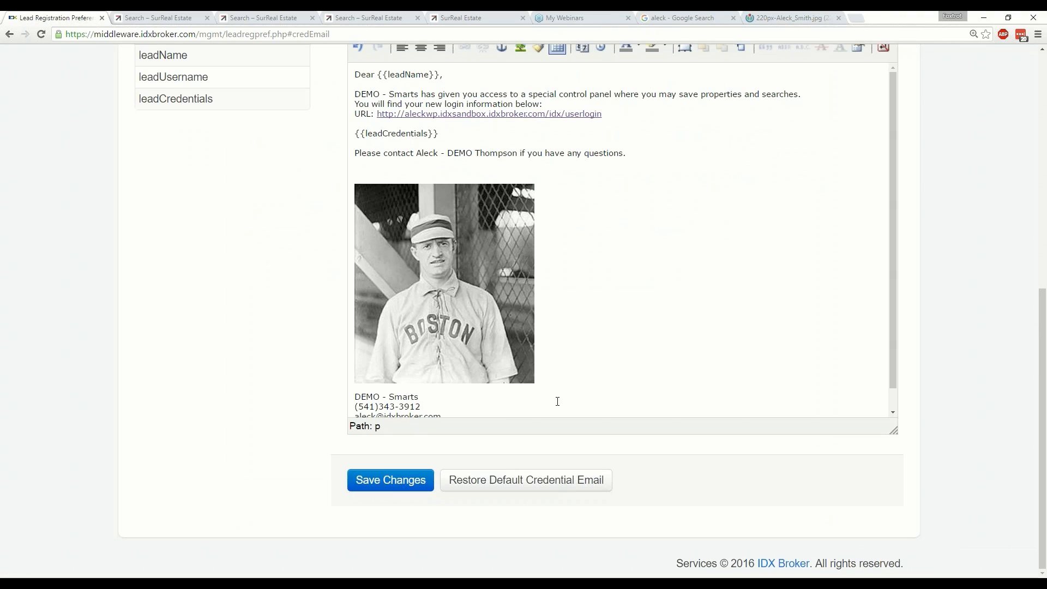
{"action": "scroll", "coordinate": [491, 390], "scroll_direction": "down", "scroll_amount": 1}
{"action": "left_click_drag", "start_coordinate": [499, 392], "coordinate": [382, 386]}
{"action": "left_click", "coordinate": [446, 393]}
{"action": "scroll", "coordinate": [514, 388], "scroll_direction": "up", "scroll_amount": 5}
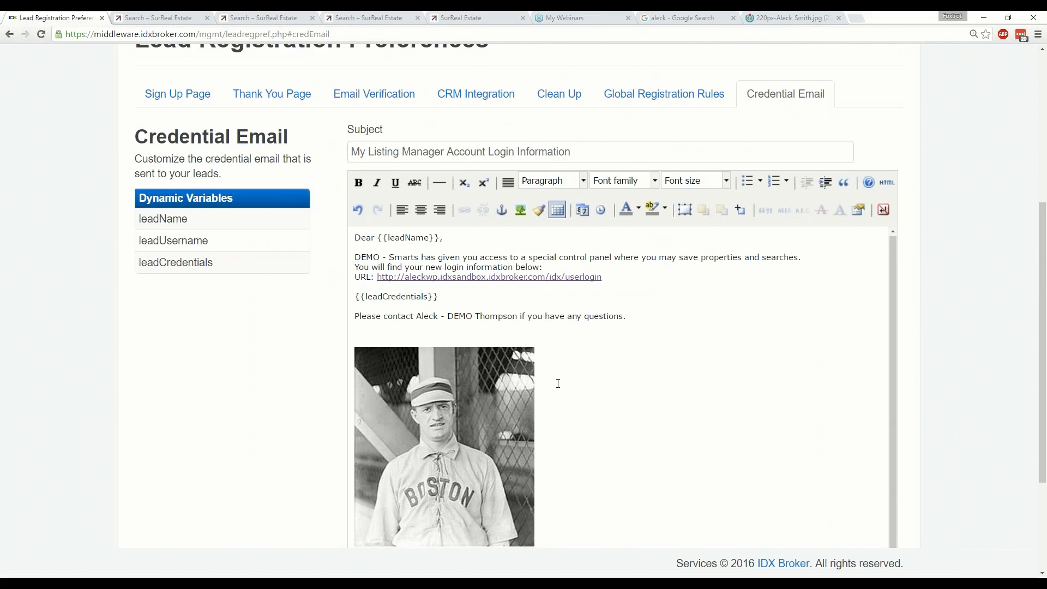
{"action": "scroll", "coordinate": [558, 384], "scroll_direction": "up", "scroll_amount": 3}
{"action": "scroll", "coordinate": [577, 213], "scroll_direction": "up", "scroll_amount": 1}
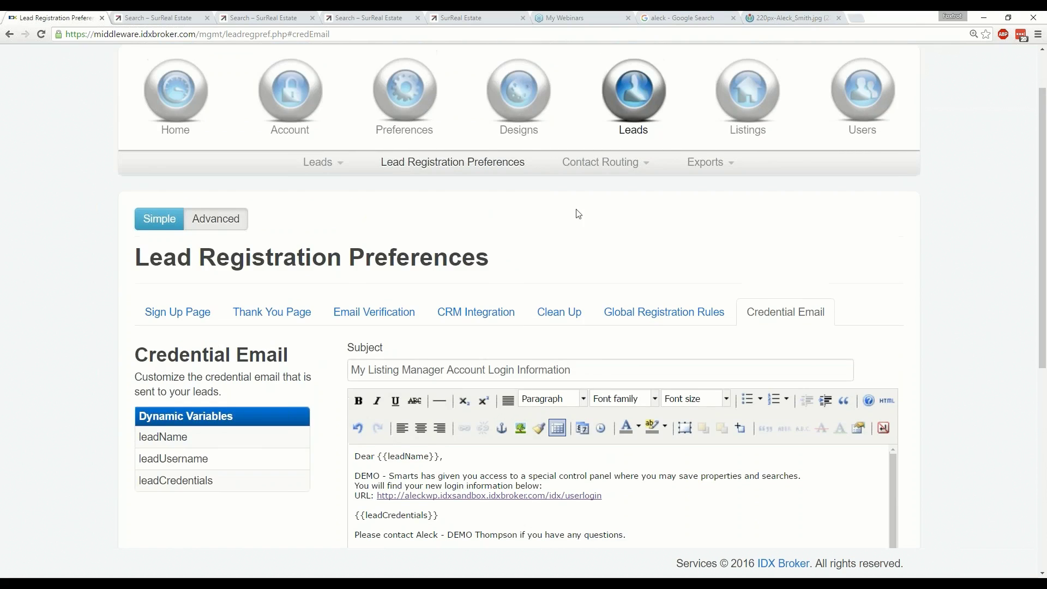
Go to Preferences > Global Preferences and show the Email Settings tab.
{"action": "mouse_move", "coordinate": [421, 112]}
{"action": "left_click", "coordinate": [315, 166]}
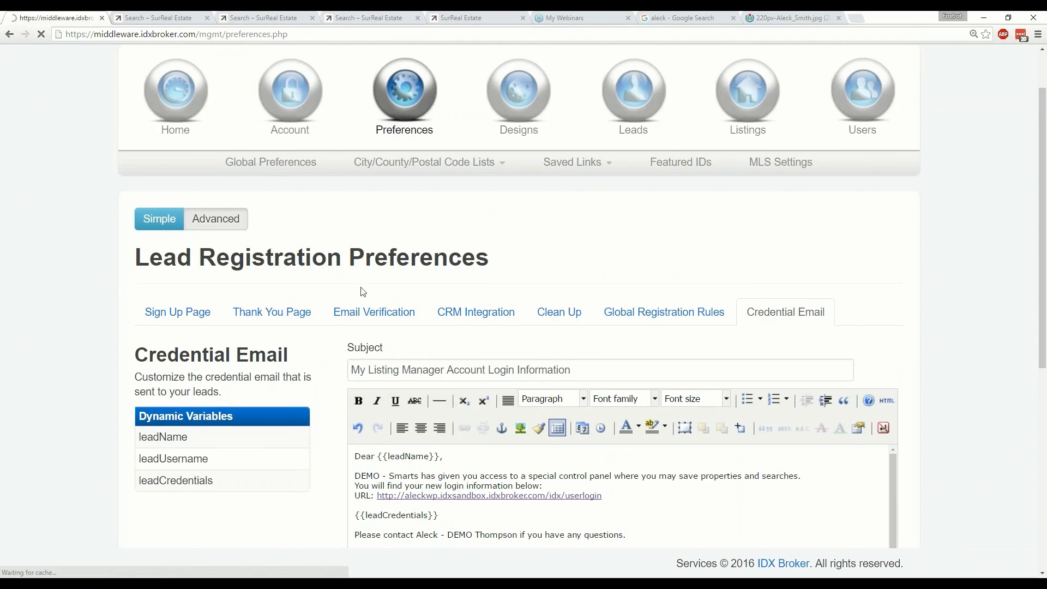
{"action": "left_click", "coordinate": [487, 356]}
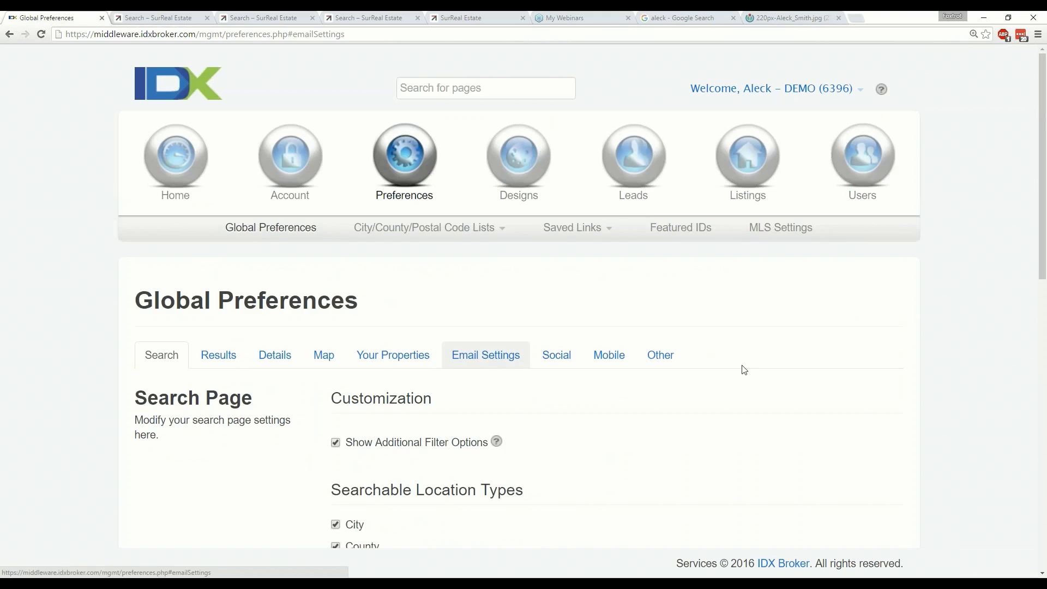
{"action": "scroll", "coordinate": [794, 350], "scroll_direction": "down", "scroll_amount": 5}
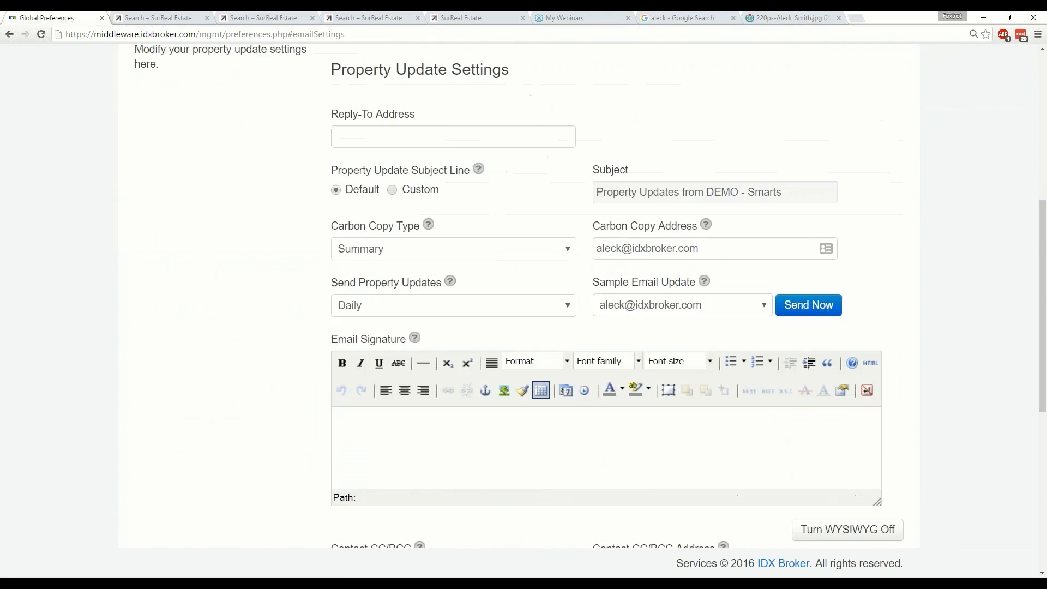
{"action": "scroll", "coordinate": [510, 350], "scroll_direction": "down", "scroll_amount": 2}
Click into the empty Email Signature editor and open then close its HTML source popup.
{"action": "left_click", "coordinate": [494, 313]}
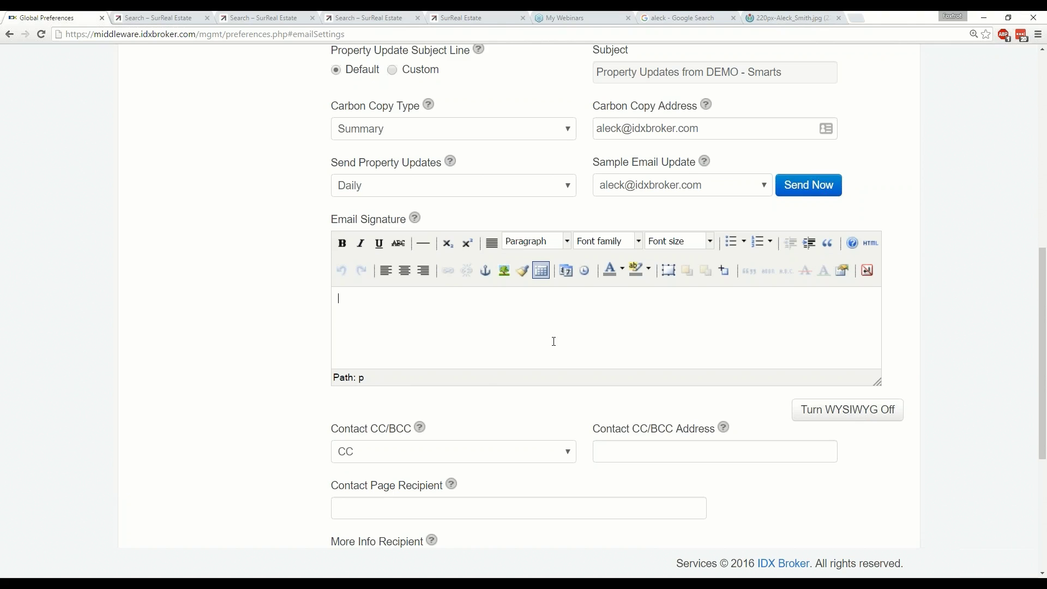
{"action": "left_click", "coordinate": [874, 243]}
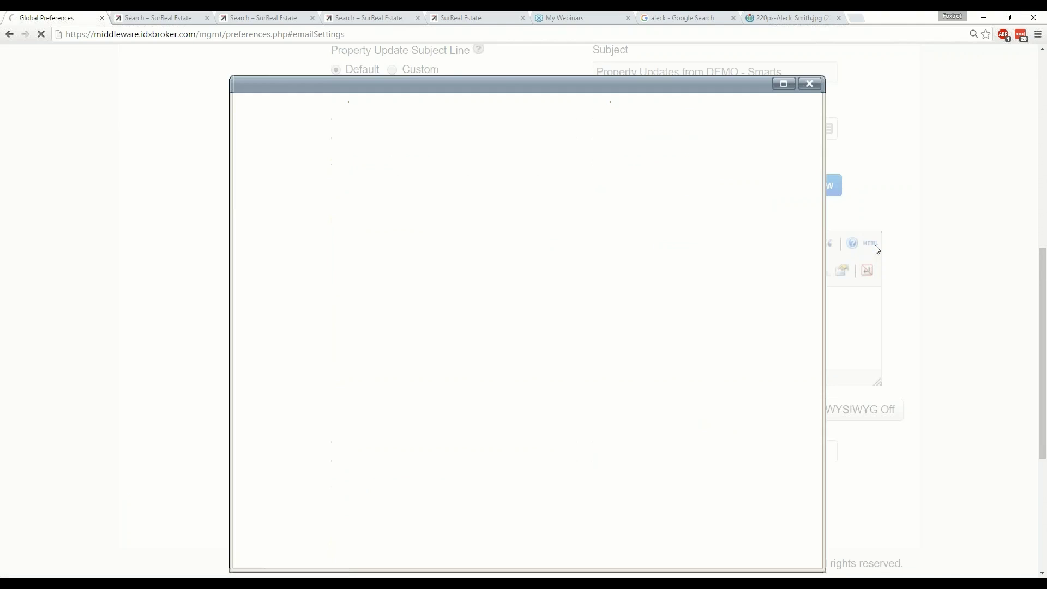
{"action": "left_click", "coordinate": [876, 248]}
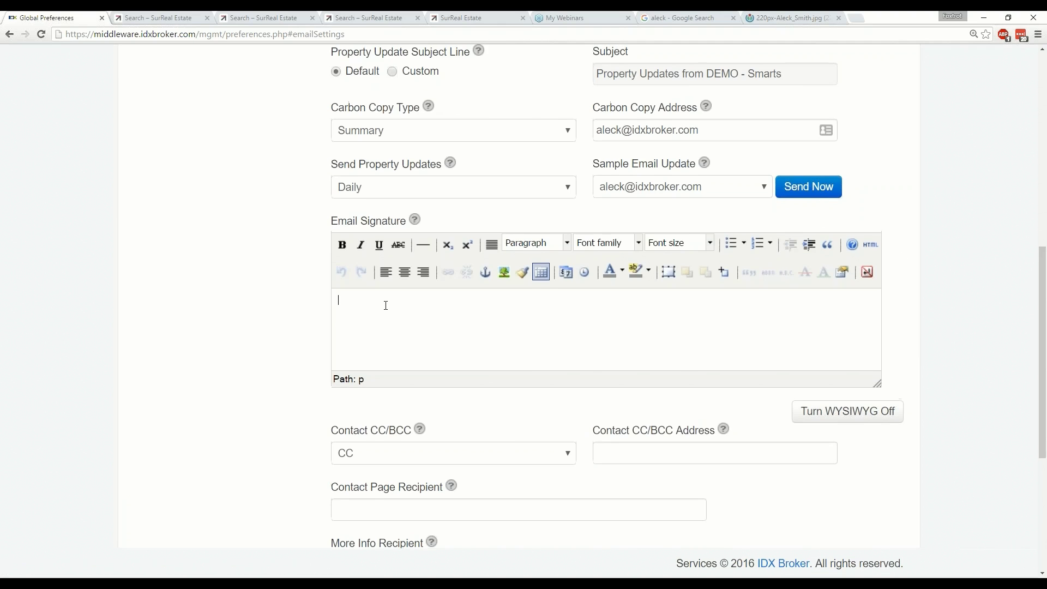
{"action": "scroll", "coordinate": [382, 304], "scroll_direction": "up", "scroll_amount": 2}
Bring up slide 3, Contact Routing, with its Preferences and Manage bullets revealed.
{"action": "key", "text": "alt+Tab"}
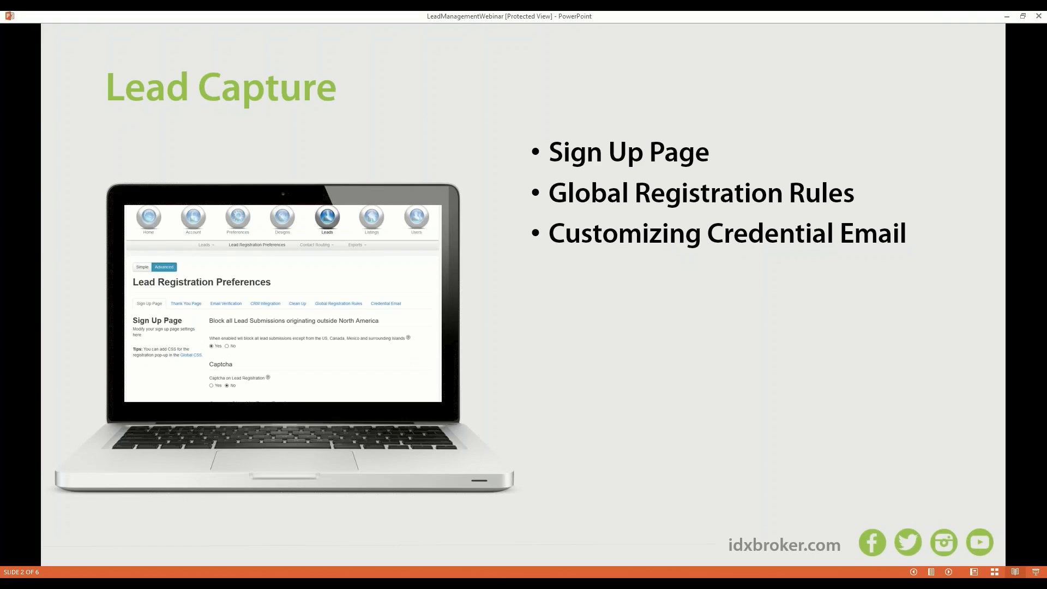
{"action": "key", "text": "Right"}
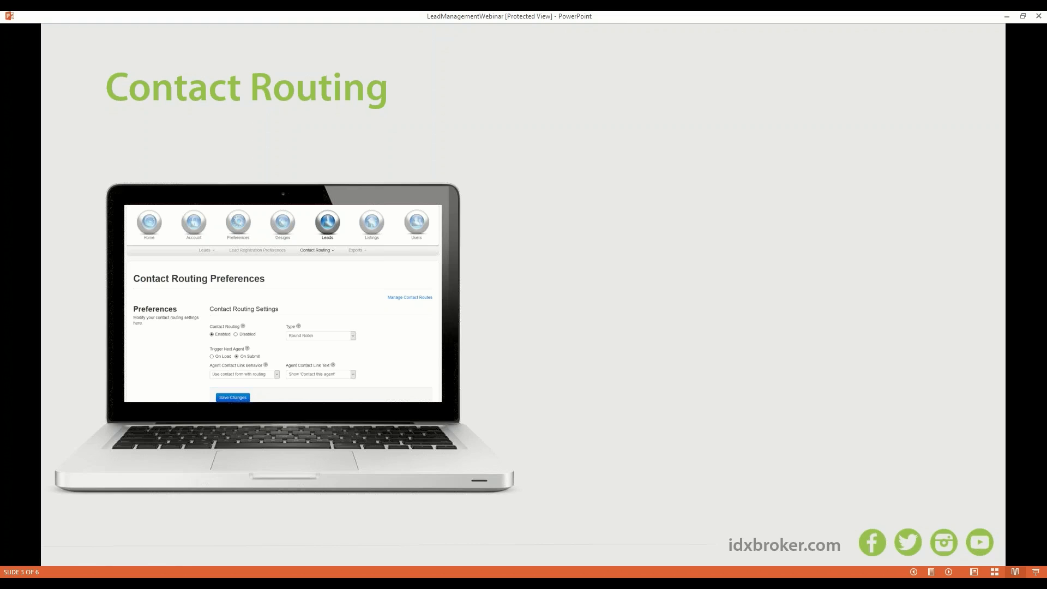
{"action": "key", "text": "Right"}
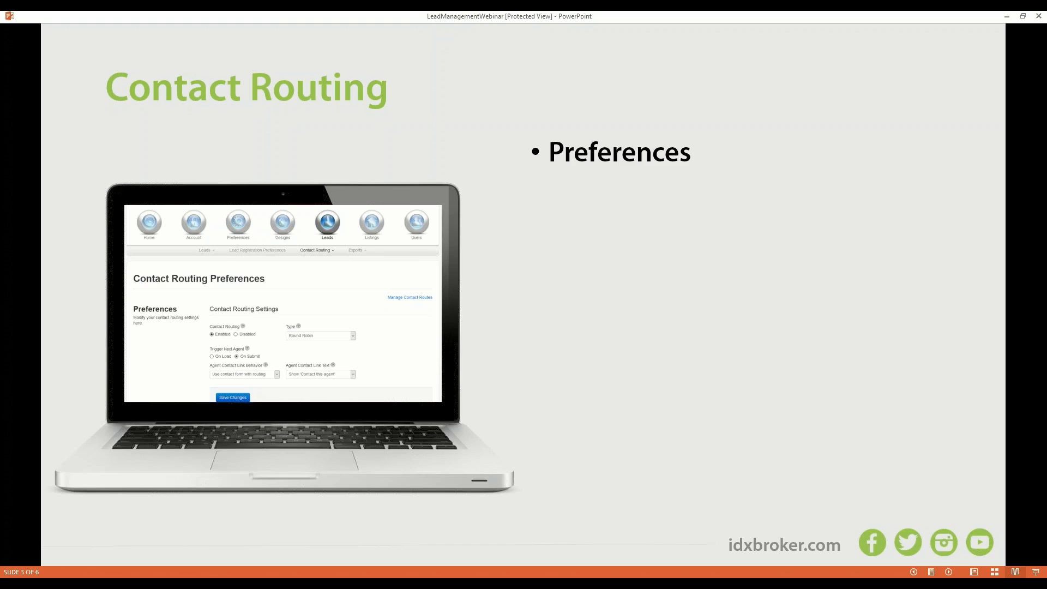
{"action": "key", "text": "Right"}
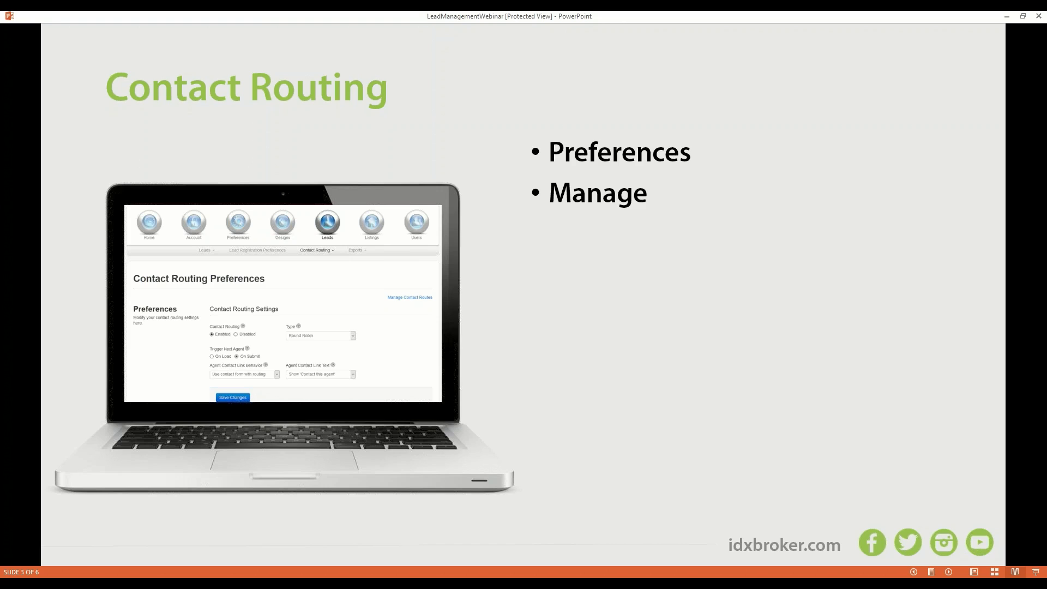
{"action": "key", "text": "Right"}
{"action": "key", "text": "Left"}
Return to the IDX Broker admin and open the Contact Routing Preferences page.
{"action": "mouse_move", "coordinate": [199, 584]}
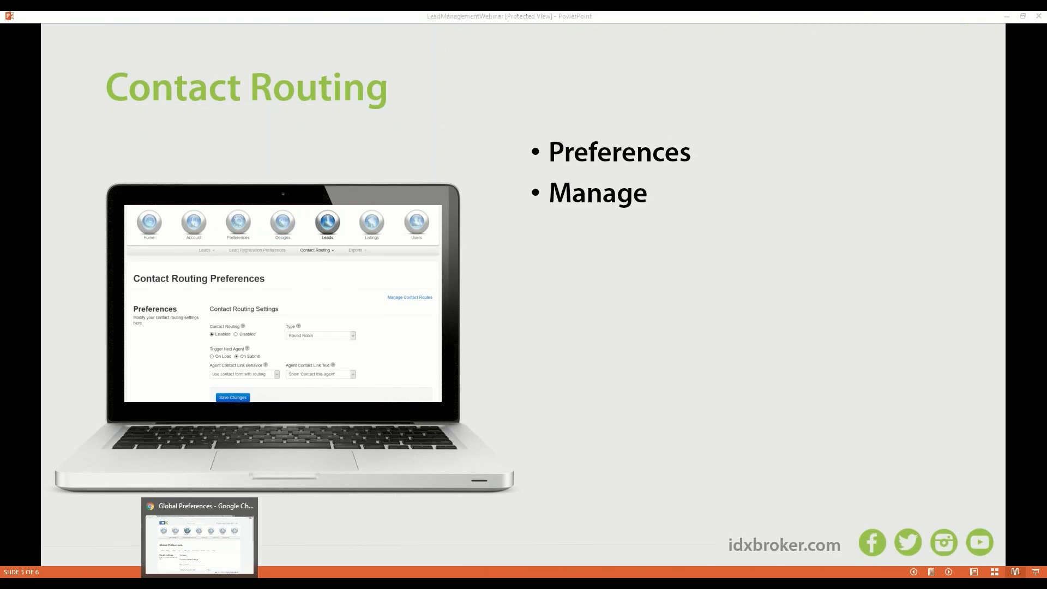
{"action": "left_click", "coordinate": [199, 540]}
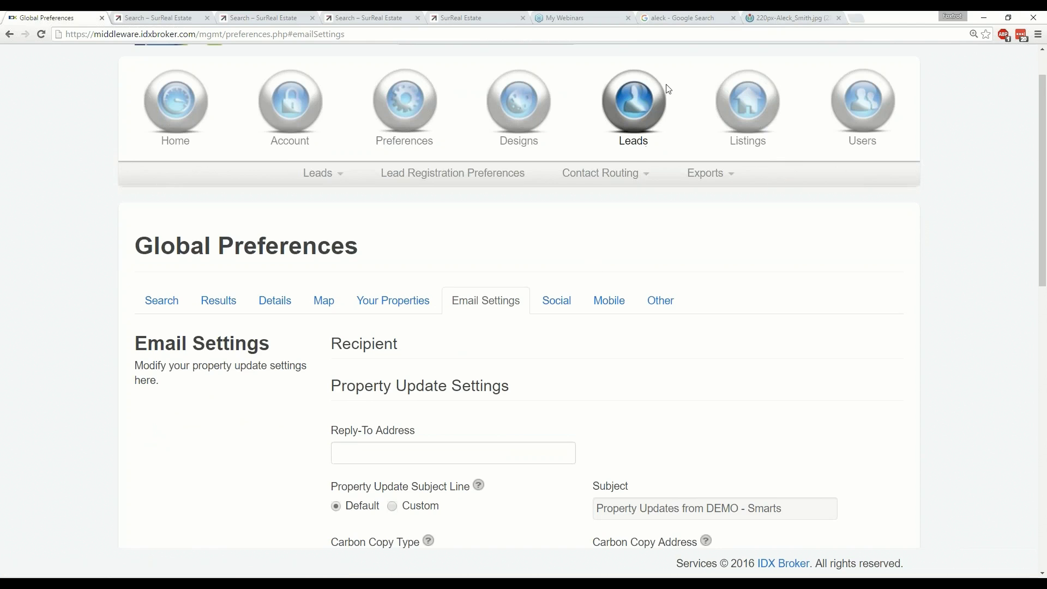
{"action": "mouse_move", "coordinate": [616, 175]}
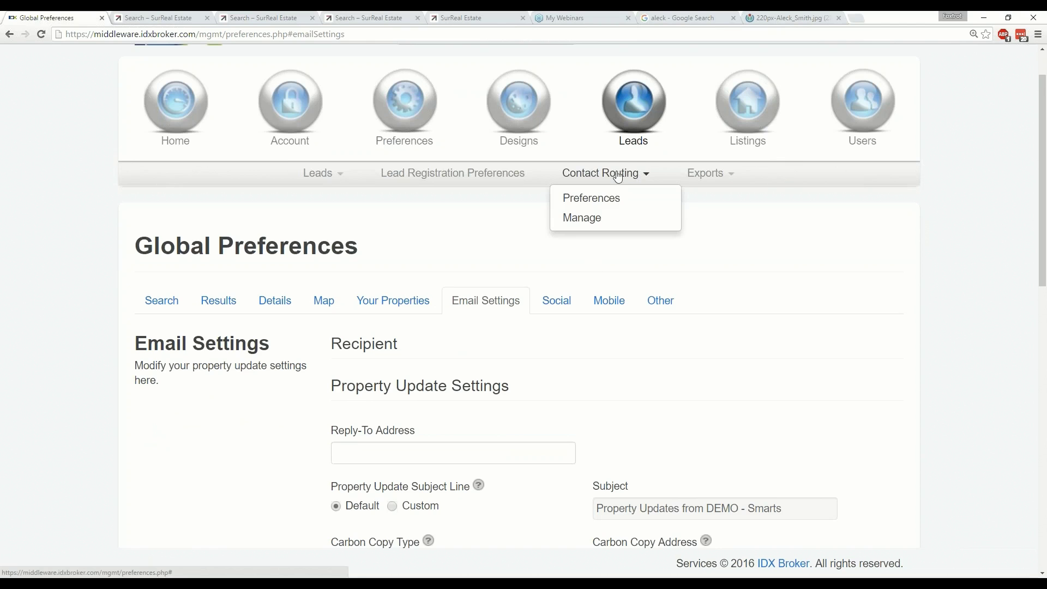
{"action": "left_click", "coordinate": [601, 199]}
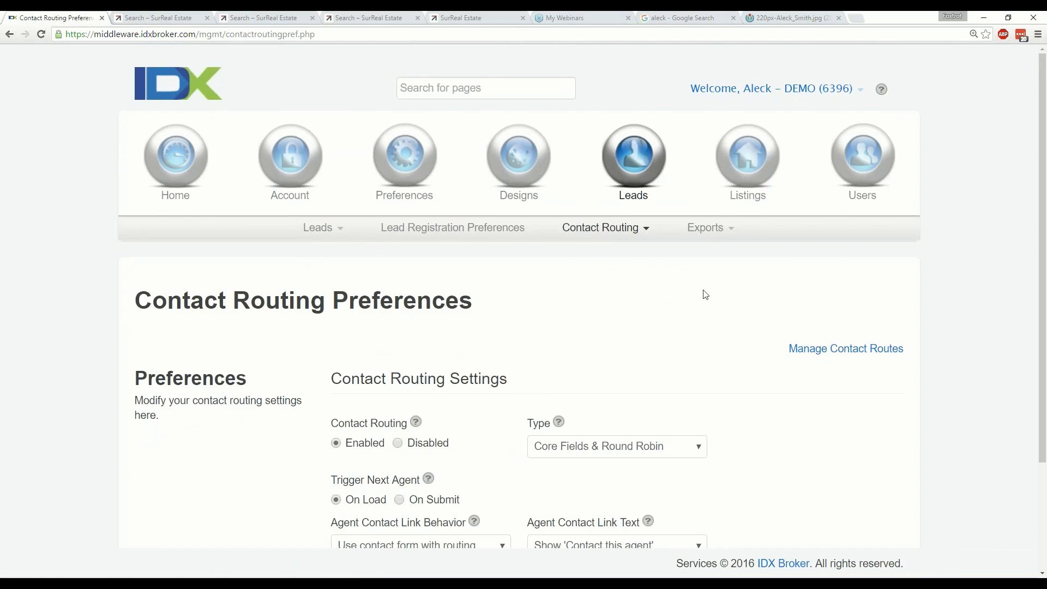
{"action": "scroll", "coordinate": [705, 295], "scroll_direction": "down", "scroll_amount": 3}
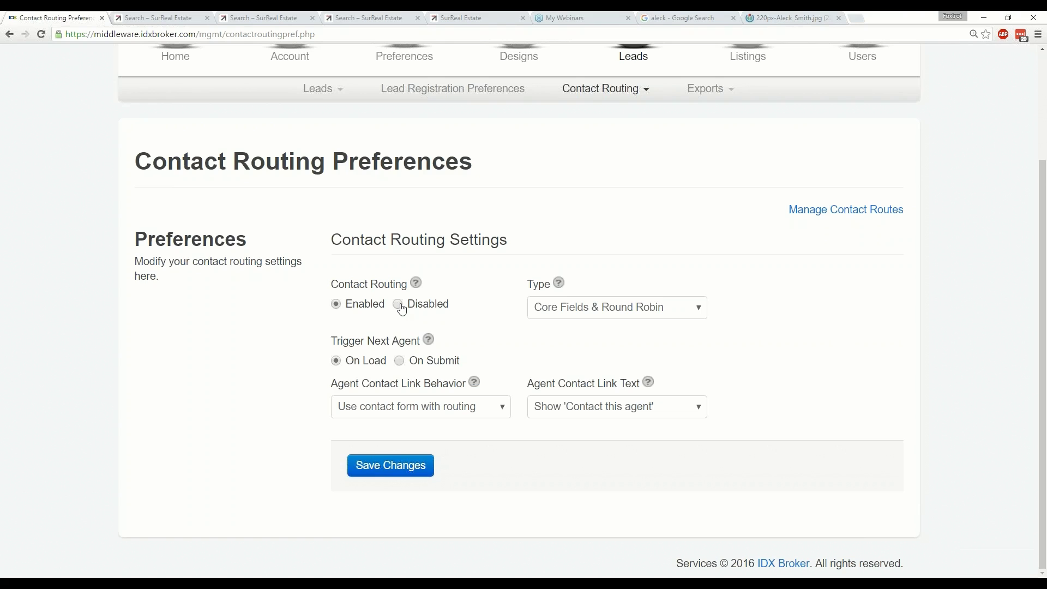
Keep the routing type as Core Fields & Round Robin, then go to Manage Contact Routes.
{"action": "left_click", "coordinate": [583, 315]}
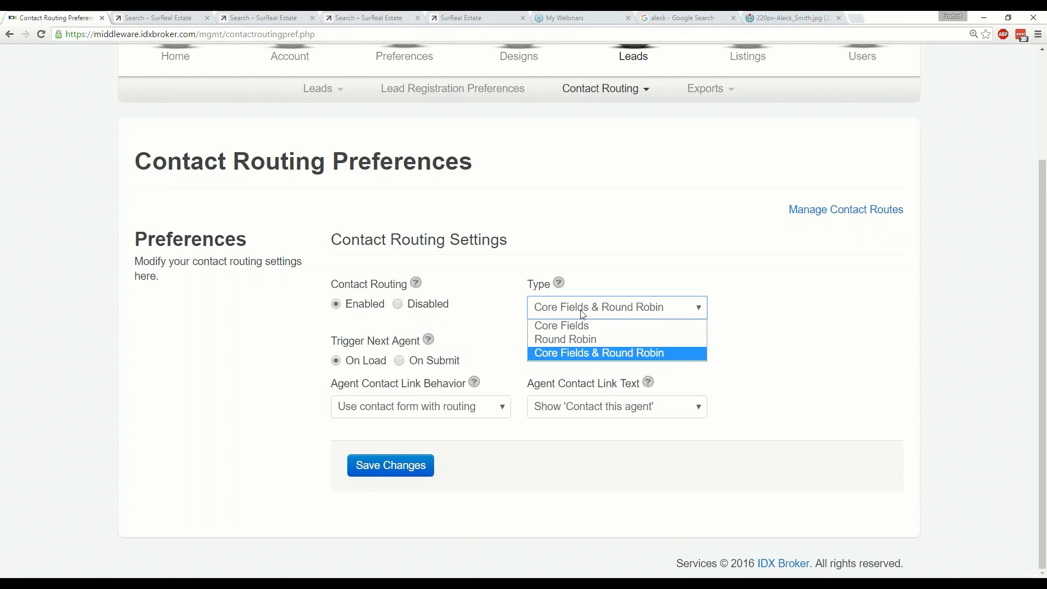
{"action": "left_click", "coordinate": [583, 315]}
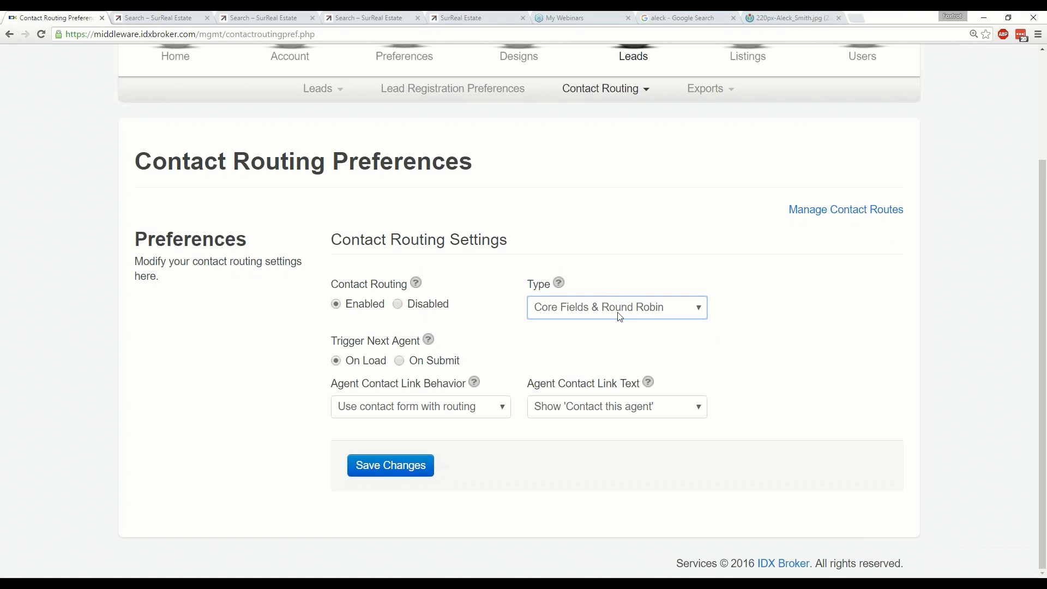
{"action": "left_click", "coordinate": [621, 317]}
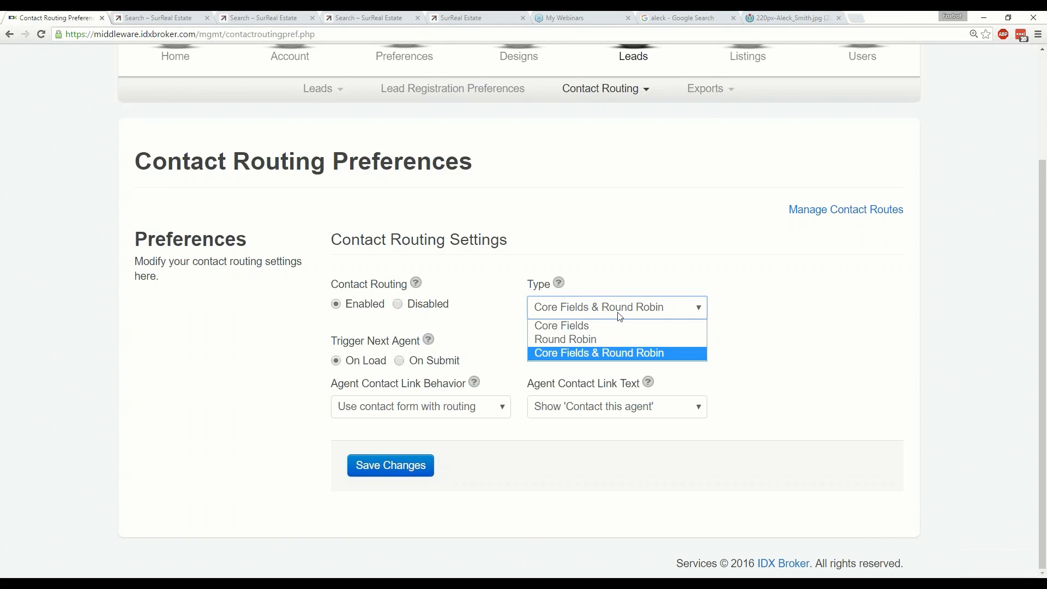
{"action": "left_click", "coordinate": [843, 310]}
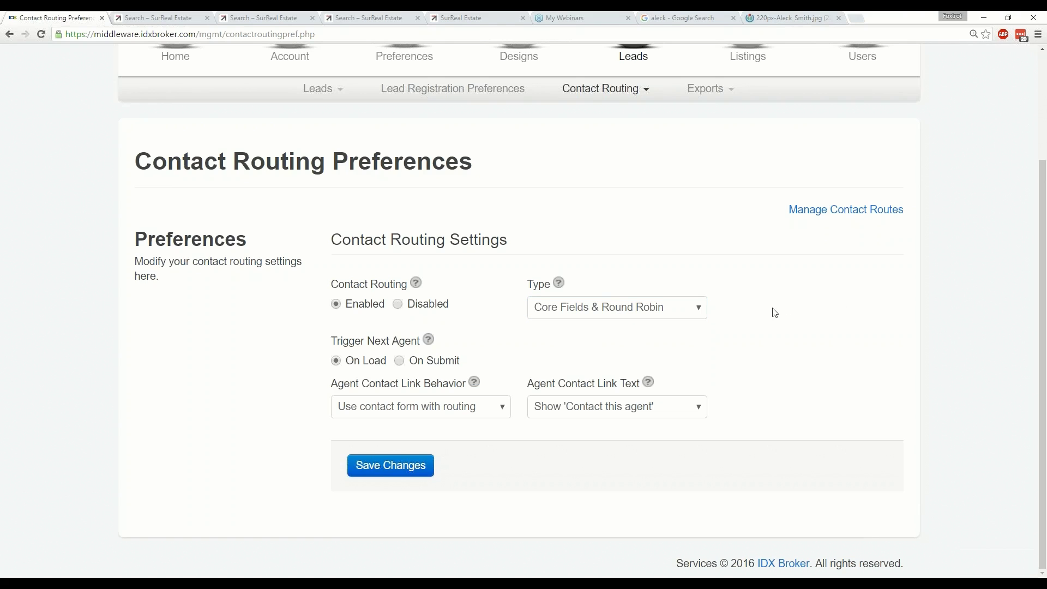
{"action": "left_click", "coordinate": [629, 303]}
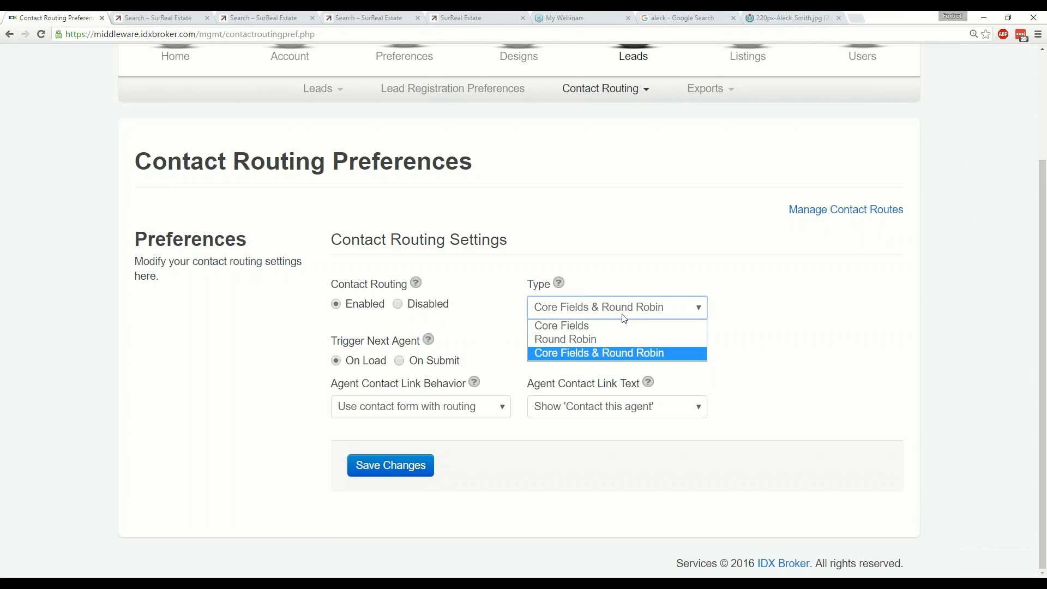
{"action": "left_click", "coordinate": [622, 350]}
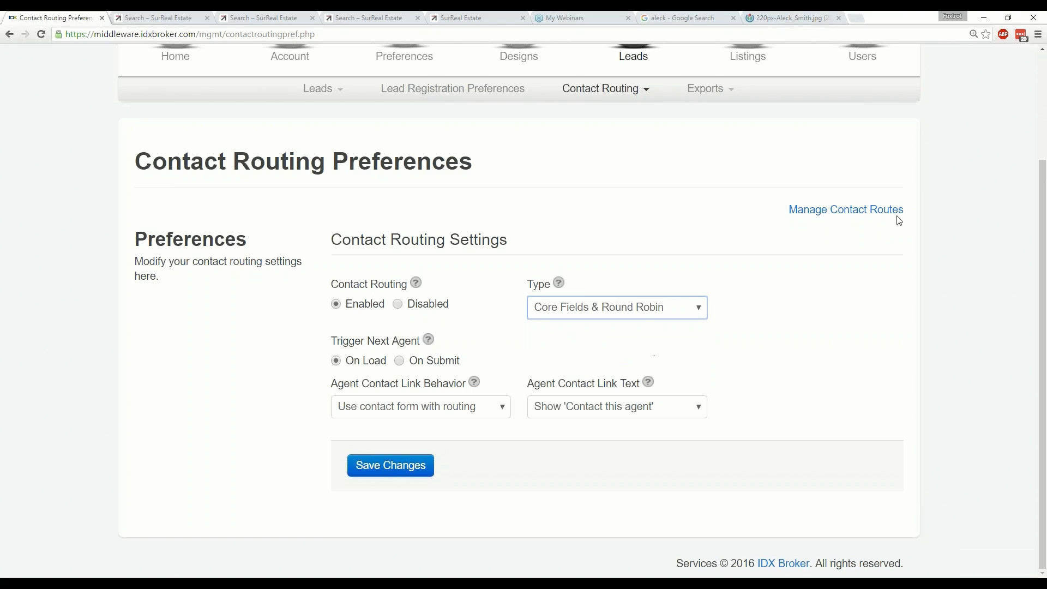
{"action": "left_click", "coordinate": [857, 218]}
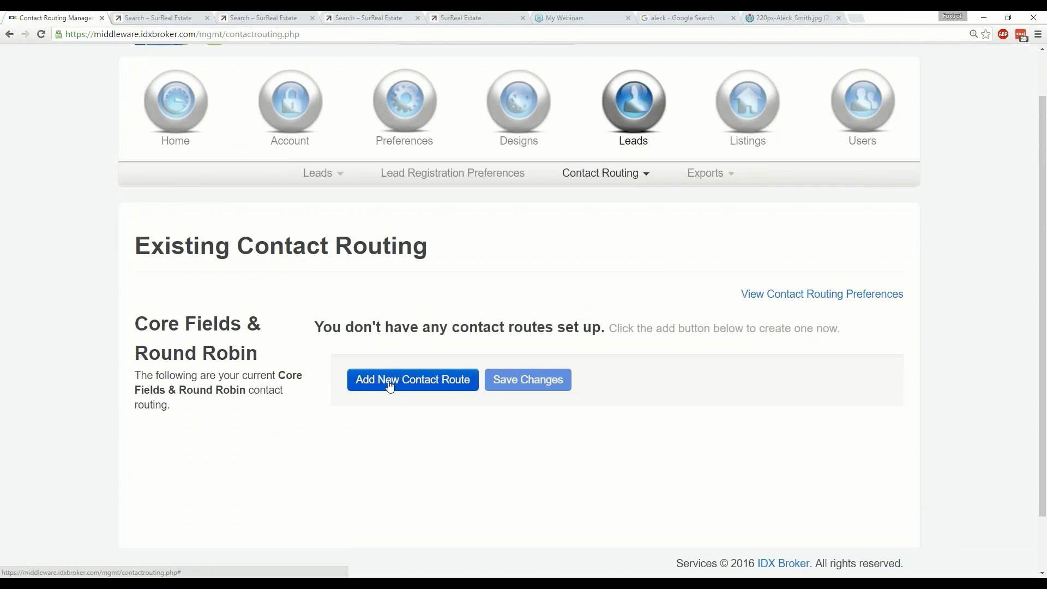
Try a Multiple Listing Services route on DEMOMLS and look over the price and acreage fields.
{"action": "scroll", "coordinate": [388, 385], "scroll_direction": "down", "scroll_amount": 1}
{"action": "left_click", "coordinate": [408, 329]}
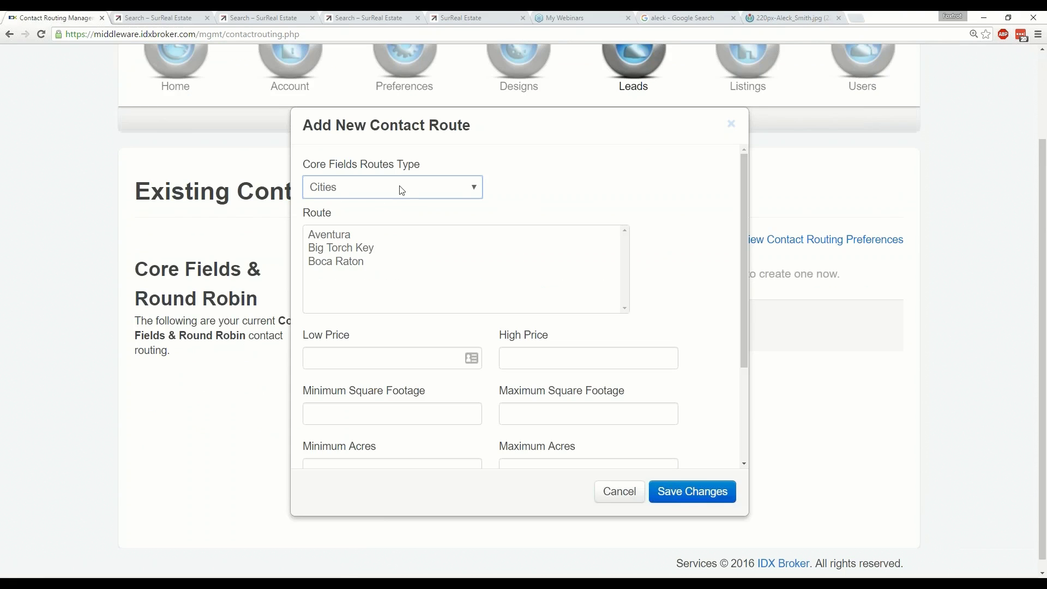
{"action": "left_click", "coordinate": [400, 189]}
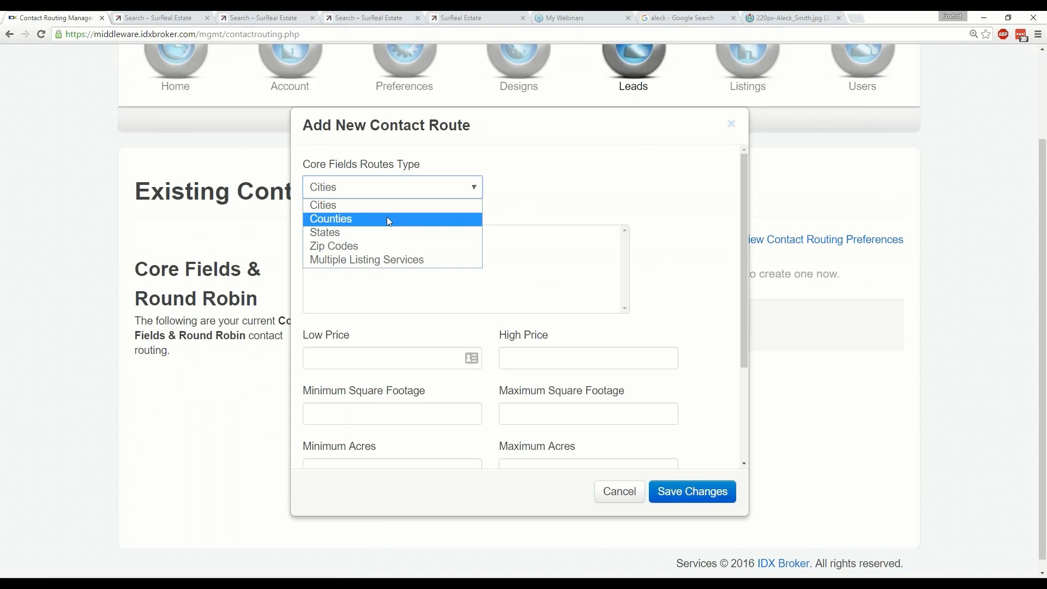
{"action": "left_click", "coordinate": [381, 260]}
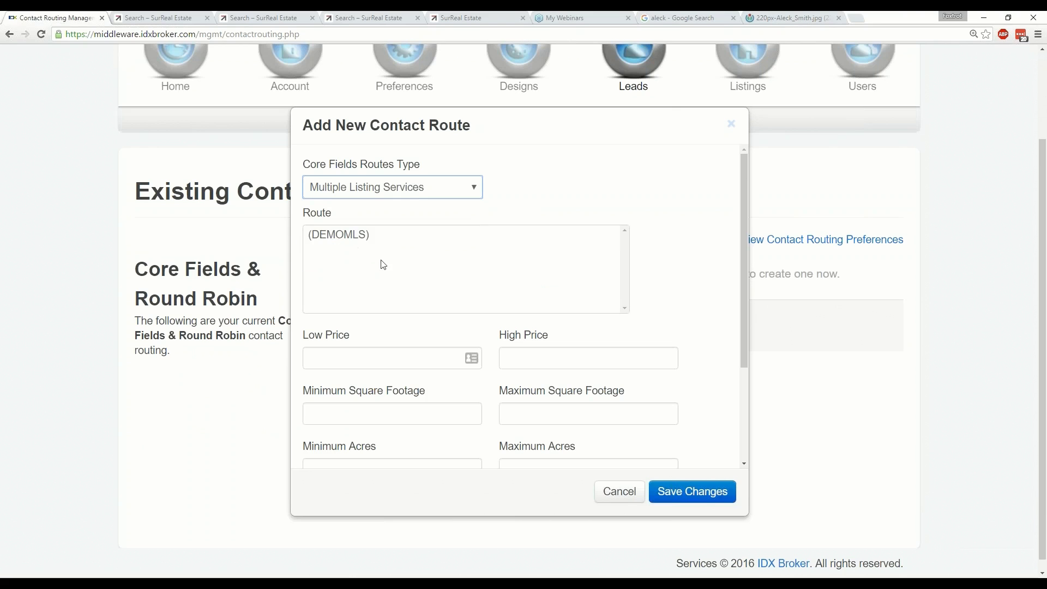
{"action": "left_click", "coordinate": [357, 238]}
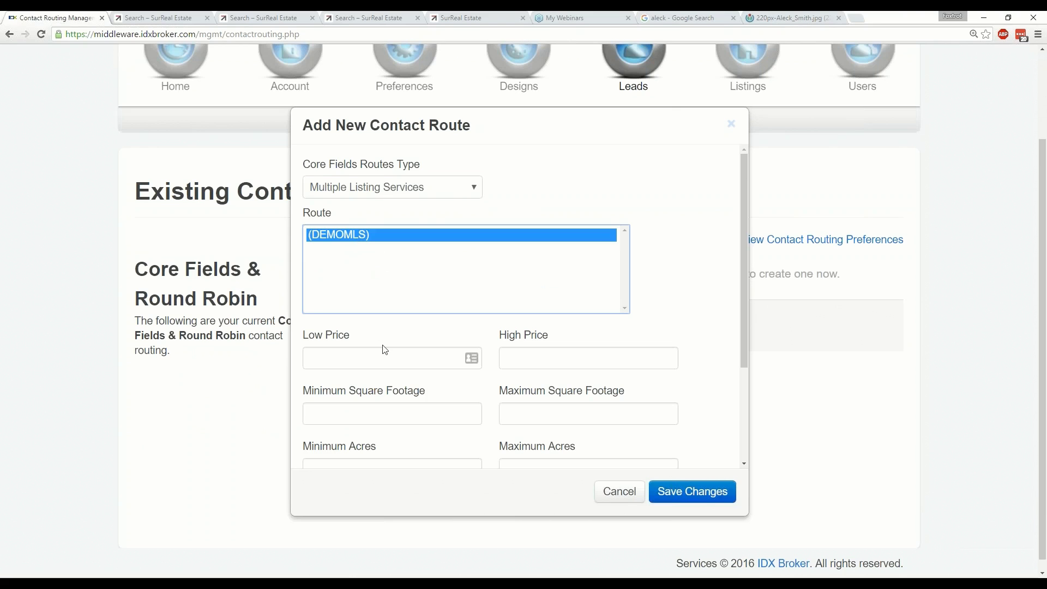
{"action": "left_click", "coordinate": [393, 358]}
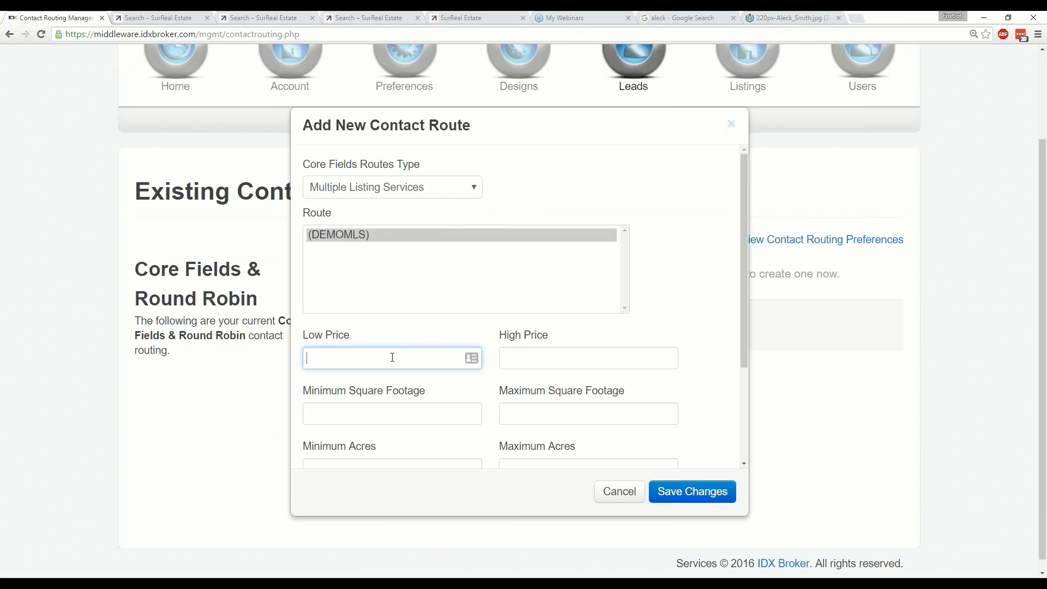
{"action": "left_click", "coordinate": [580, 353]}
{"action": "scroll", "coordinate": [580, 353], "scroll_direction": "down", "scroll_amount": 1}
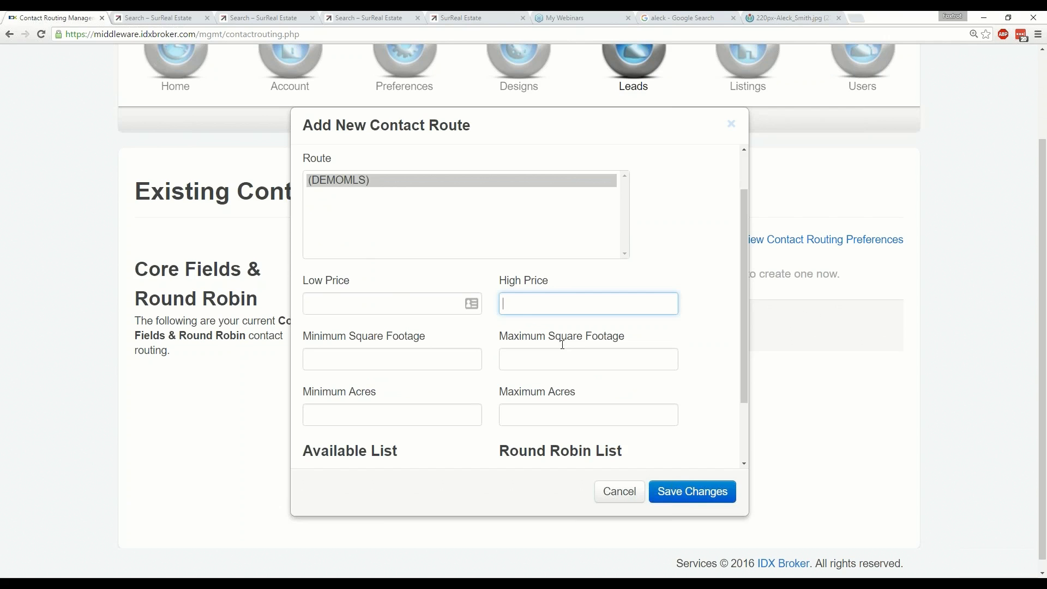
{"action": "scroll", "coordinate": [431, 305], "scroll_direction": "down", "scroll_amount": 1}
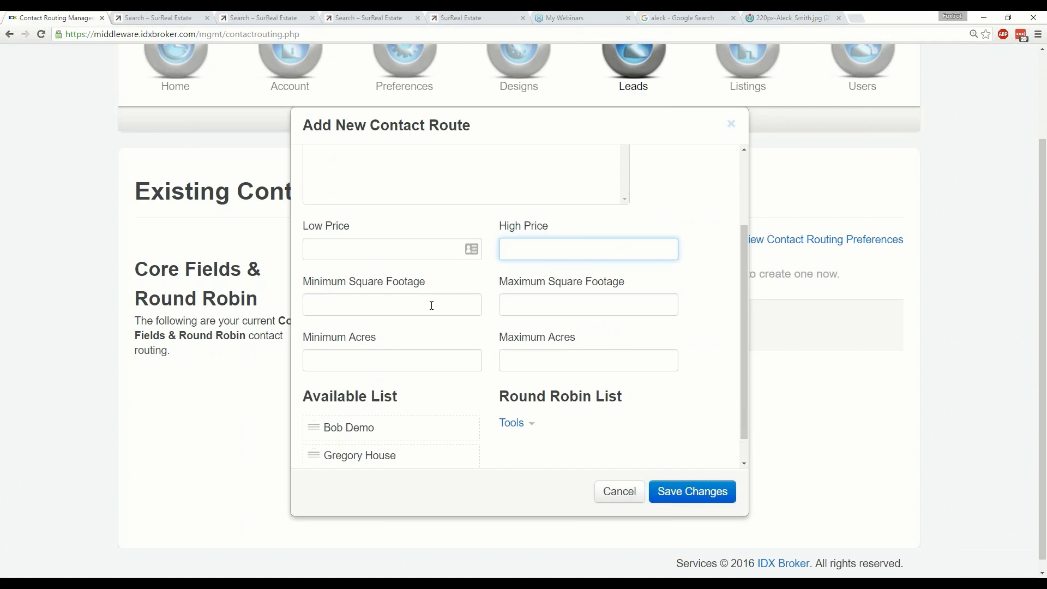
{"action": "left_click", "coordinate": [359, 352]}
{"action": "left_click", "coordinate": [532, 354]}
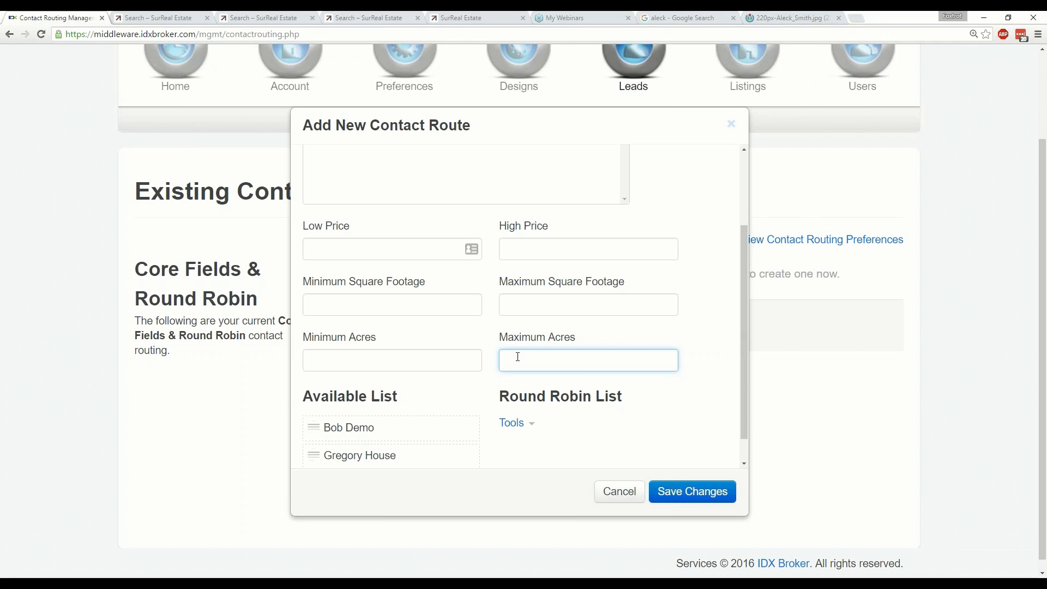
{"action": "scroll", "coordinate": [486, 350], "scroll_direction": "down", "scroll_amount": 1}
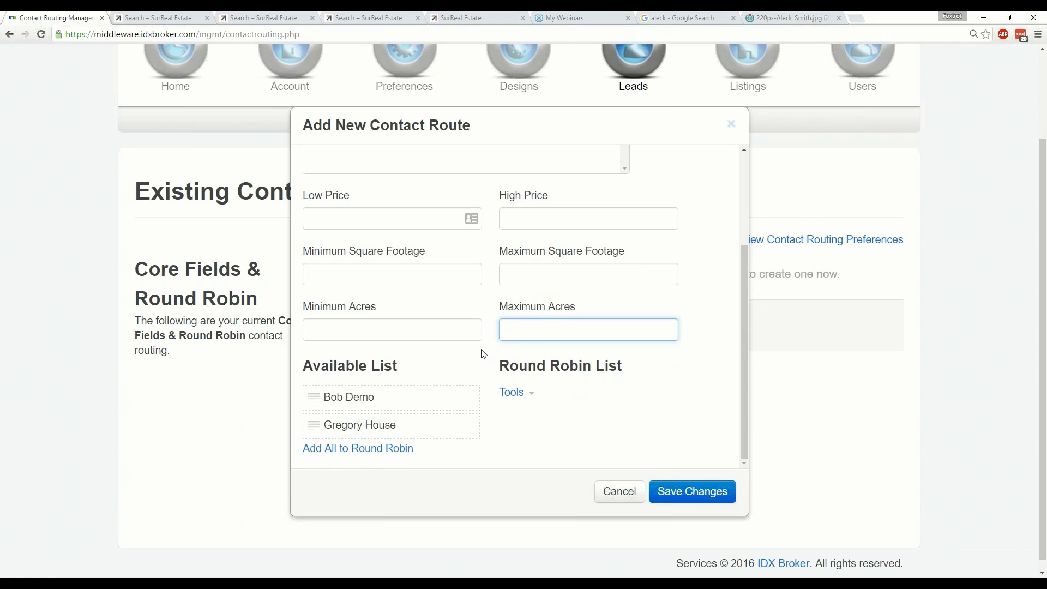
{"action": "scroll", "coordinate": [484, 354], "scroll_direction": "up", "scroll_amount": 3}
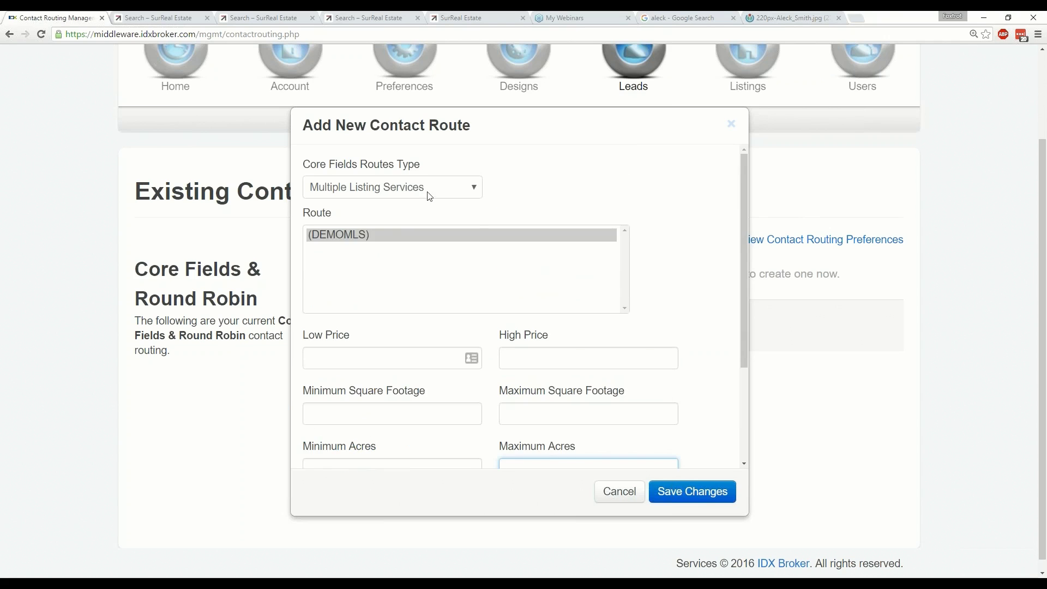
Set the route type back to Cities and select Big Torch Key.
{"action": "left_click", "coordinate": [415, 182]}
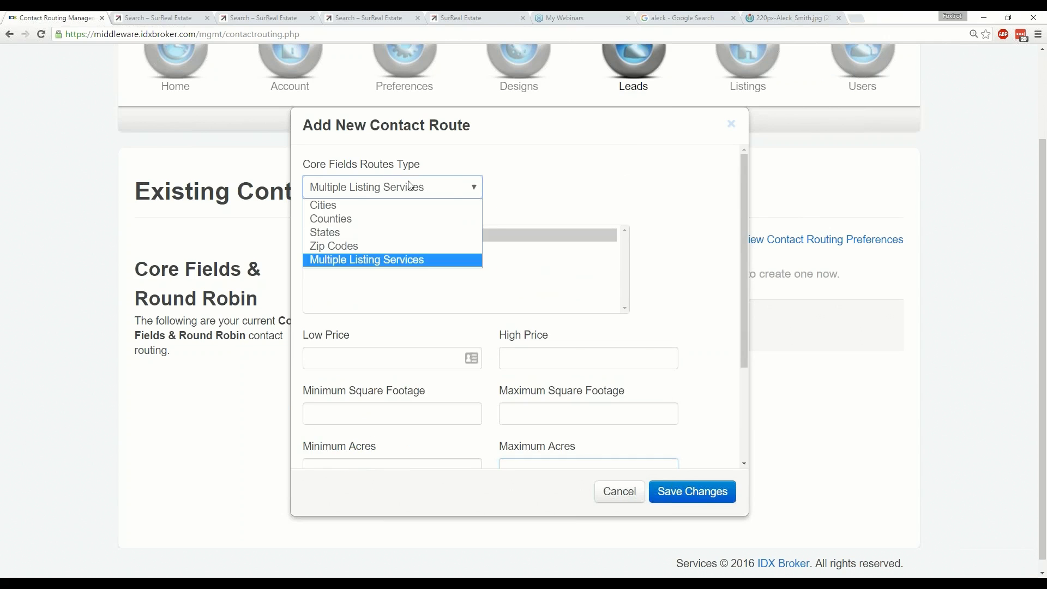
{"action": "left_click", "coordinate": [334, 205]}
{"action": "left_click", "coordinate": [364, 248]}
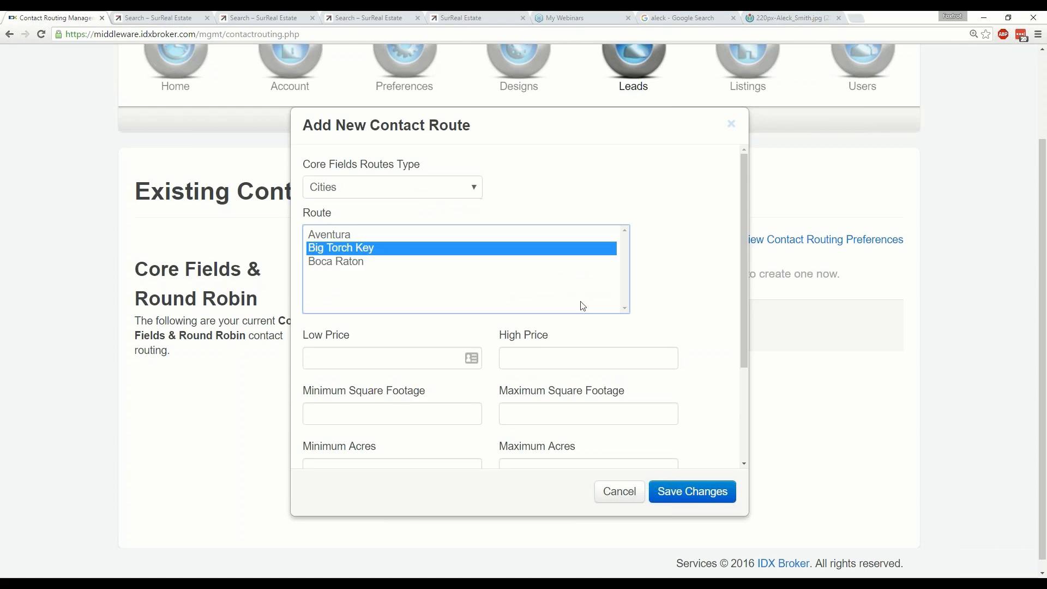
{"action": "scroll", "coordinate": [685, 300], "scroll_direction": "down", "scroll_amount": 3}
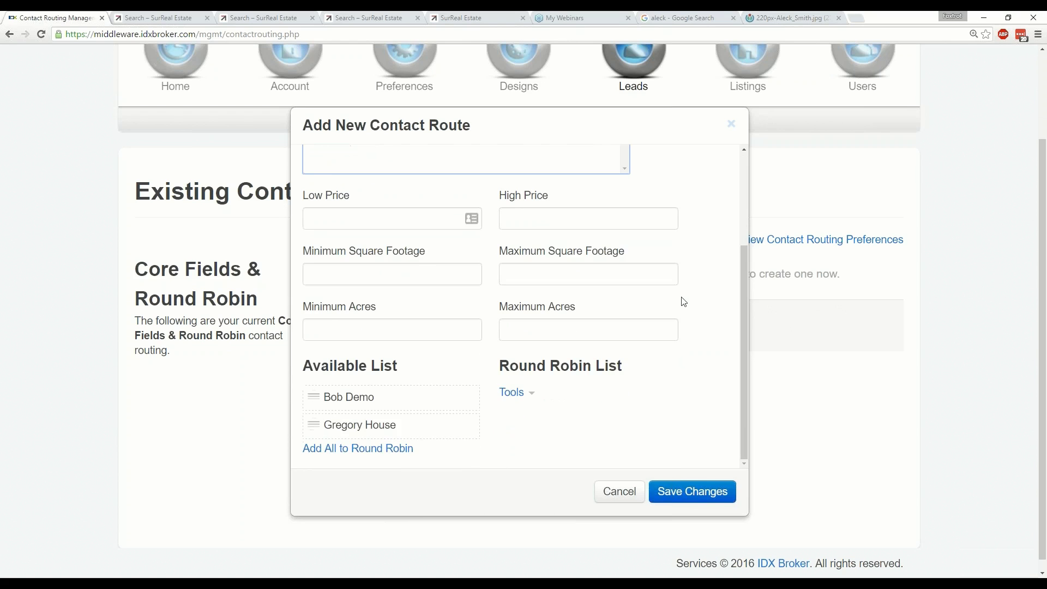
{"action": "scroll", "coordinate": [683, 300], "scroll_direction": "up", "scroll_amount": 3}
{"action": "scroll", "coordinate": [639, 284], "scroll_direction": "down", "scroll_amount": 3}
Add the first agent to the Round Robin List and save Contact Route #1.
{"action": "left_click", "coordinate": [467, 400]}
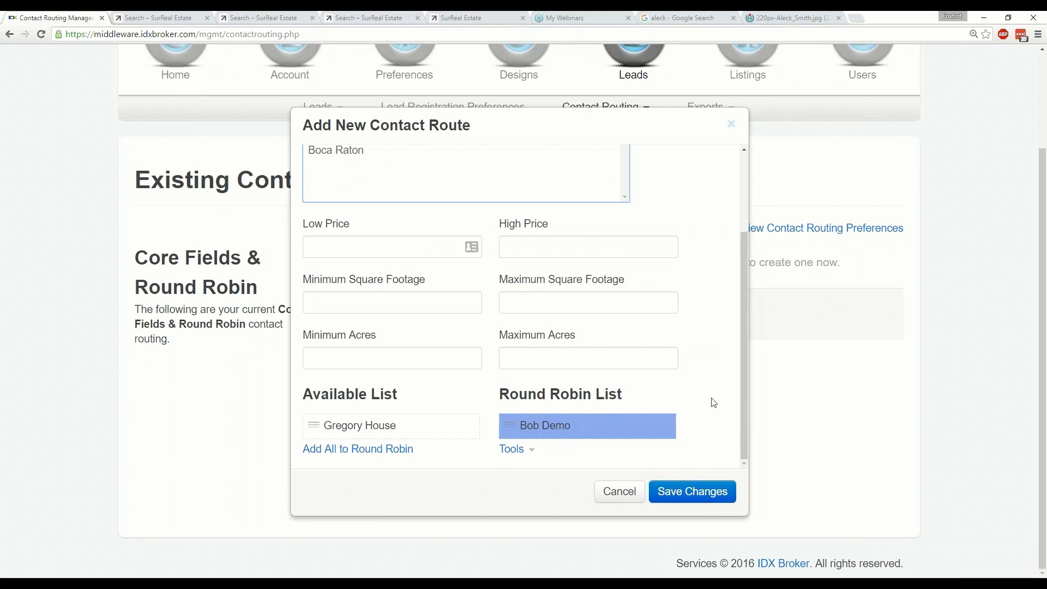
{"action": "scroll", "coordinate": [713, 402], "scroll_direction": "up", "scroll_amount": 3}
{"action": "scroll", "coordinate": [738, 294], "scroll_direction": "down", "scroll_amount": 3}
{"action": "left_click", "coordinate": [711, 493]}
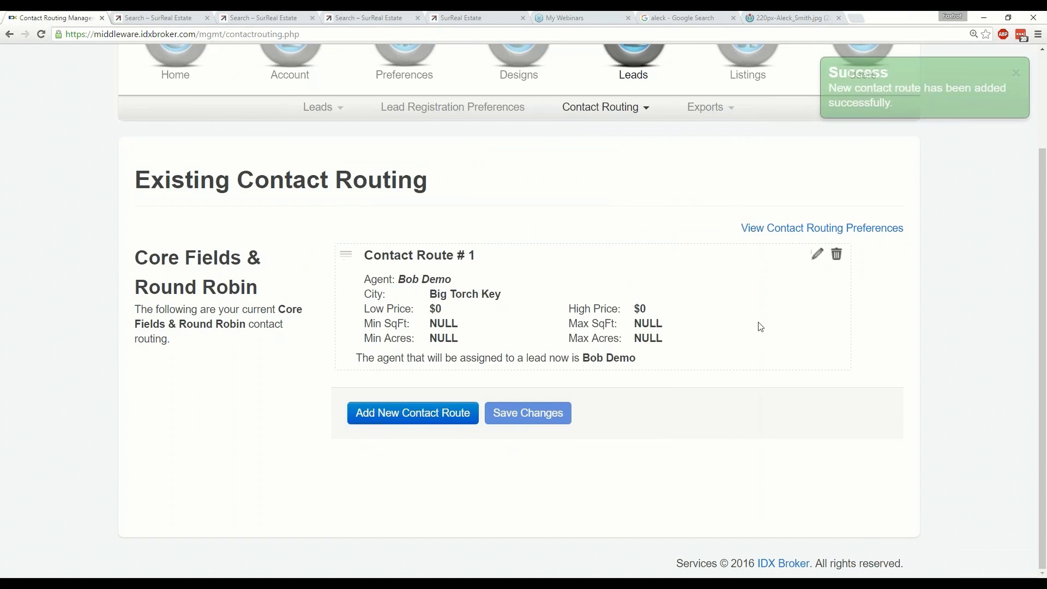
Add a route with Low Price 1000000, assign the second agent in round robin, and save.
{"action": "left_click", "coordinate": [409, 413]}
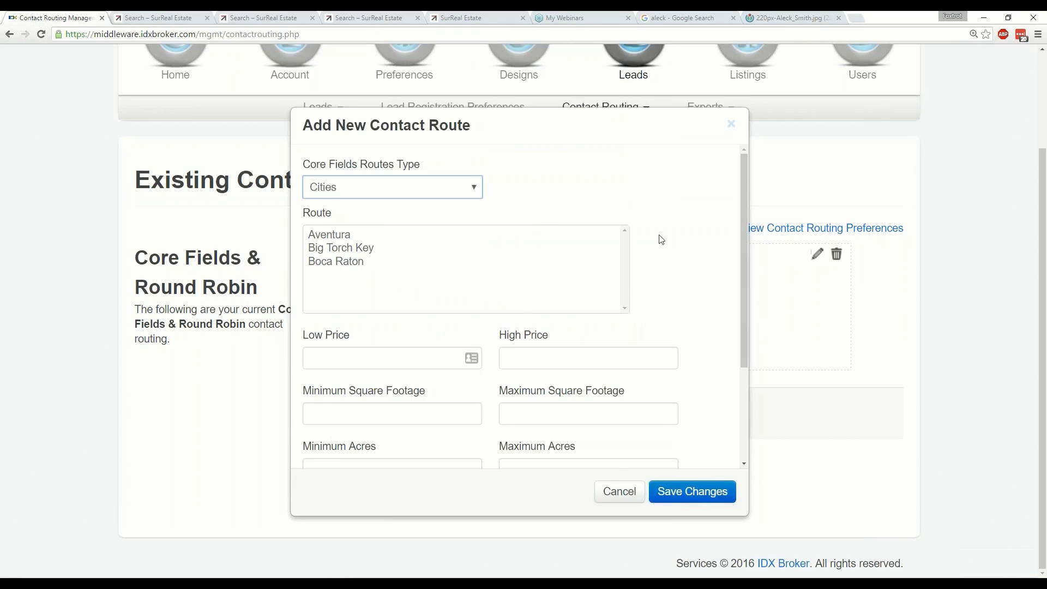
{"action": "scroll", "coordinate": [660, 236], "scroll_direction": "down", "scroll_amount": 1}
{"action": "left_click", "coordinate": [527, 312]}
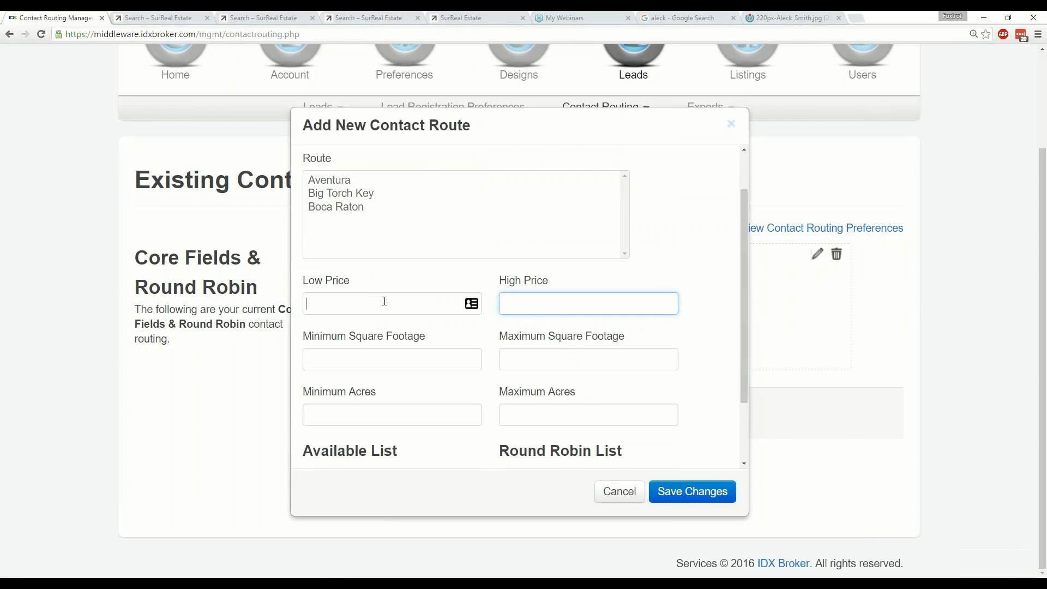
{"action": "left_click", "coordinate": [388, 304]}
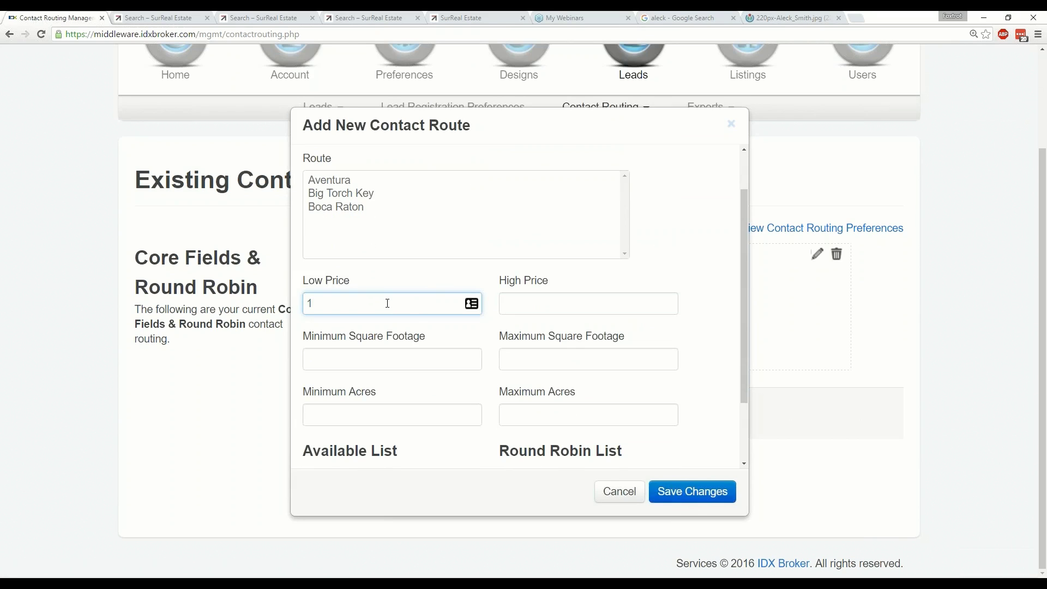
{"action": "type", "text": "1000000"}
{"action": "key", "text": "Tab"}
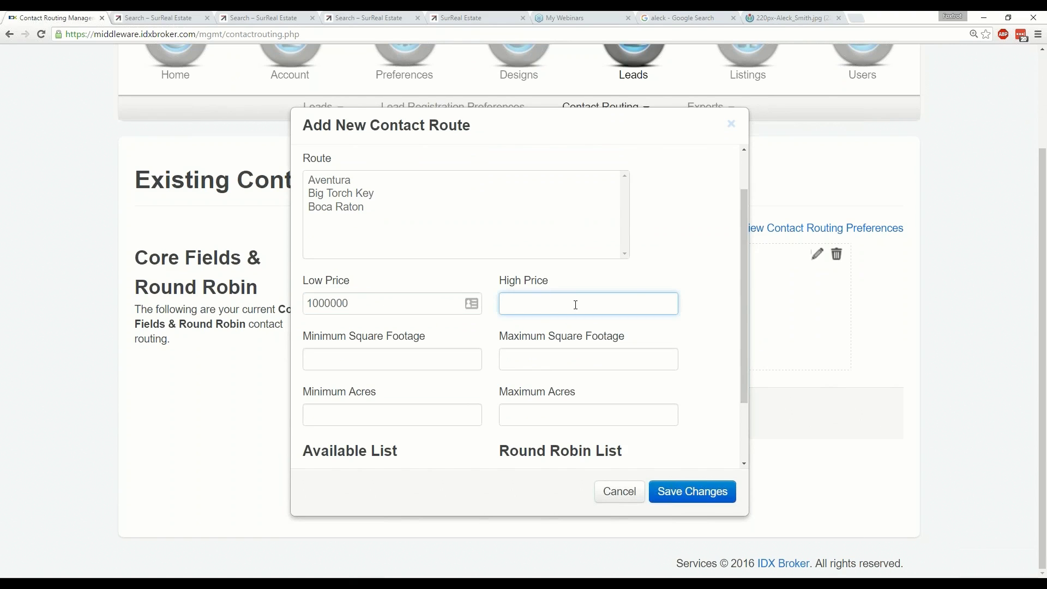
{"action": "scroll", "coordinate": [699, 316], "scroll_direction": "down", "scroll_amount": 2}
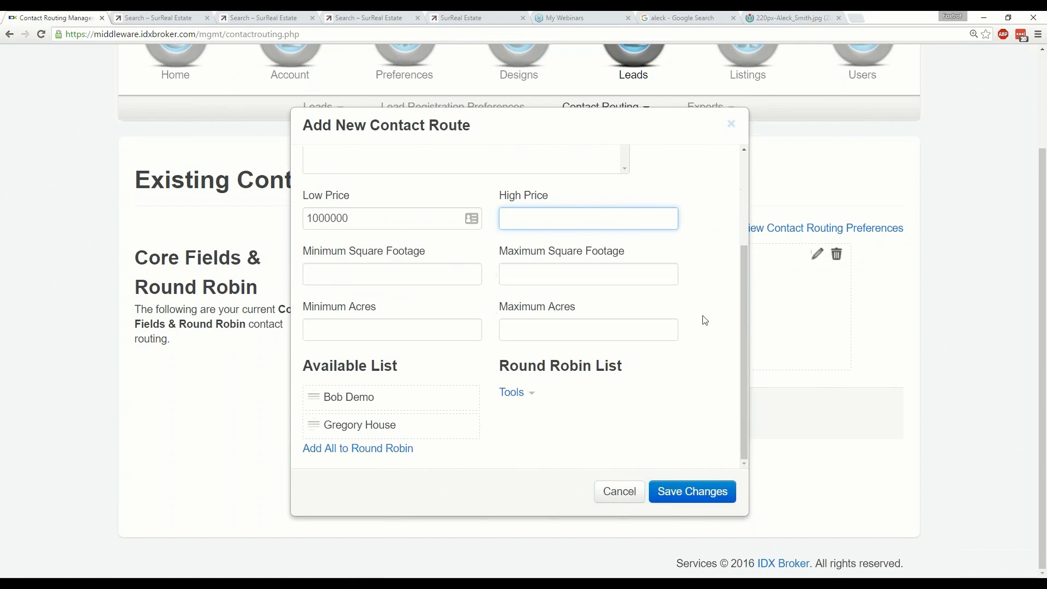
{"action": "left_click", "coordinate": [468, 426]}
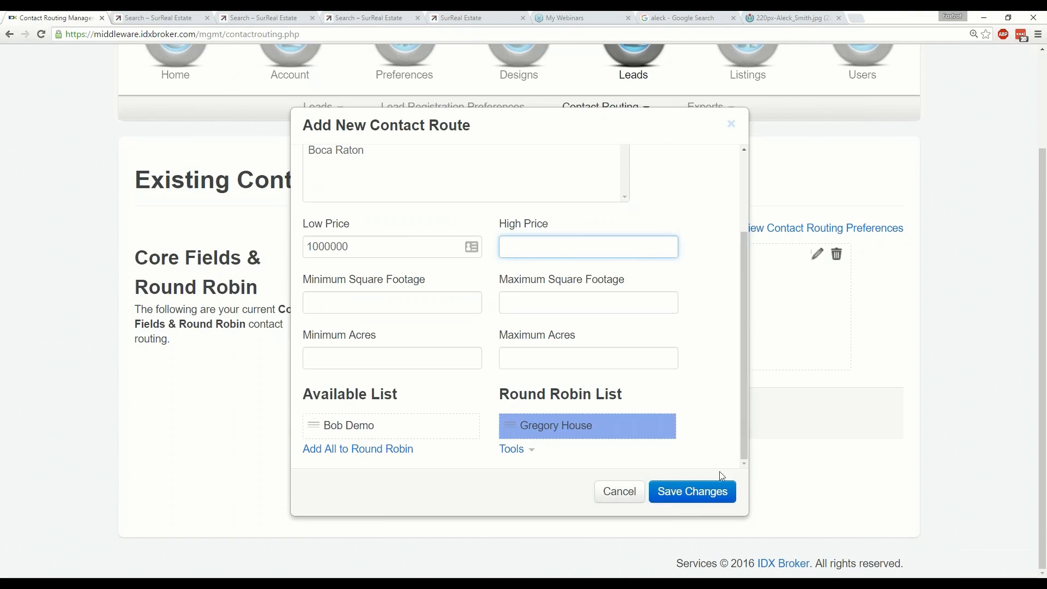
{"action": "left_click", "coordinate": [706, 493]}
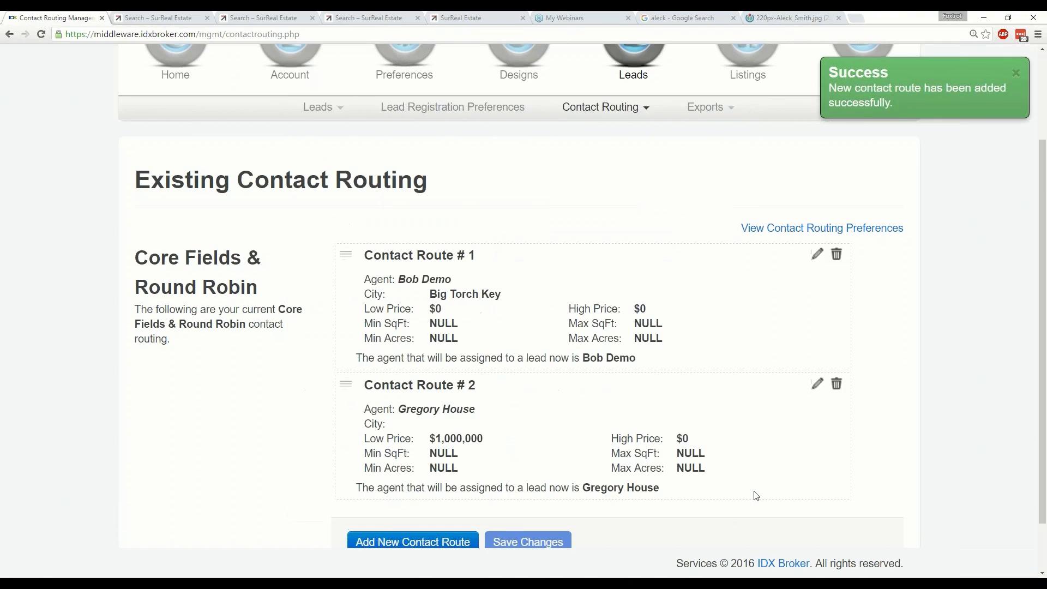
Check the contact routing Type list, then start a third contact route form.
{"action": "scroll", "coordinate": [753, 496], "scroll_direction": "down", "scroll_amount": 1}
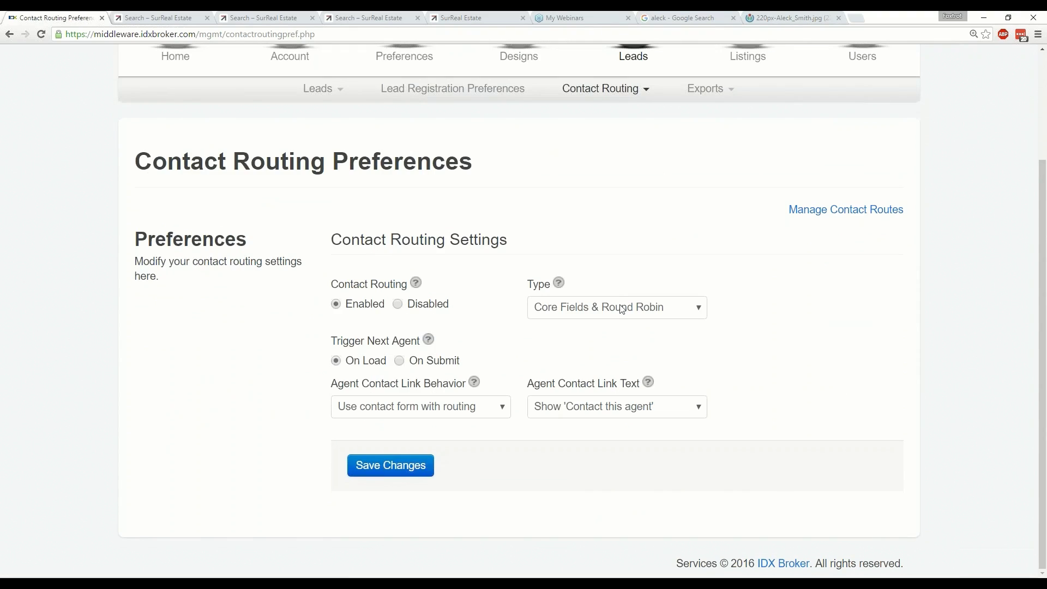
{"action": "left_click", "coordinate": [622, 309]}
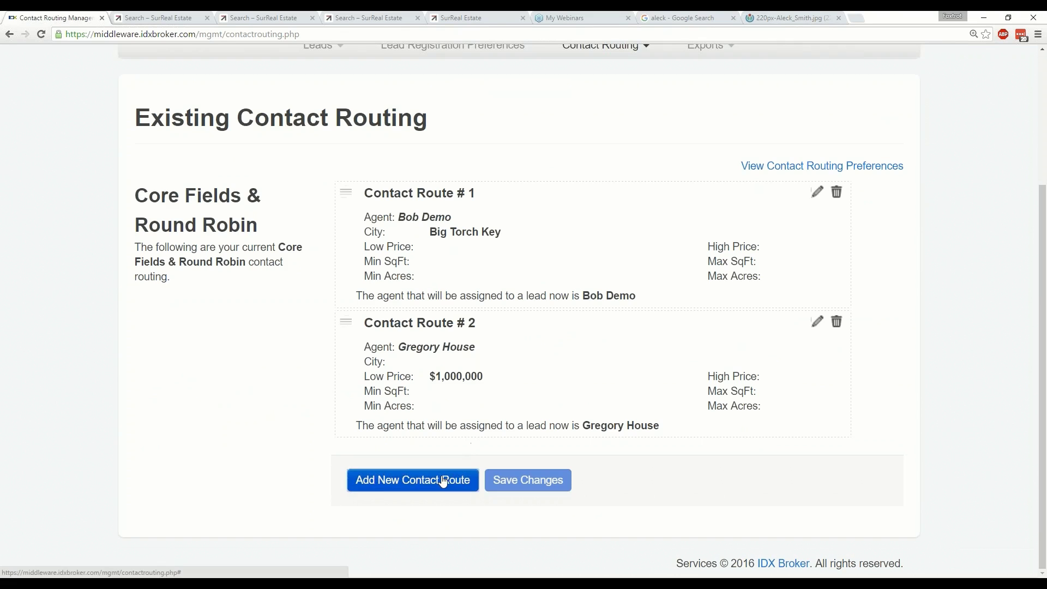
{"action": "left_click", "coordinate": [444, 480]}
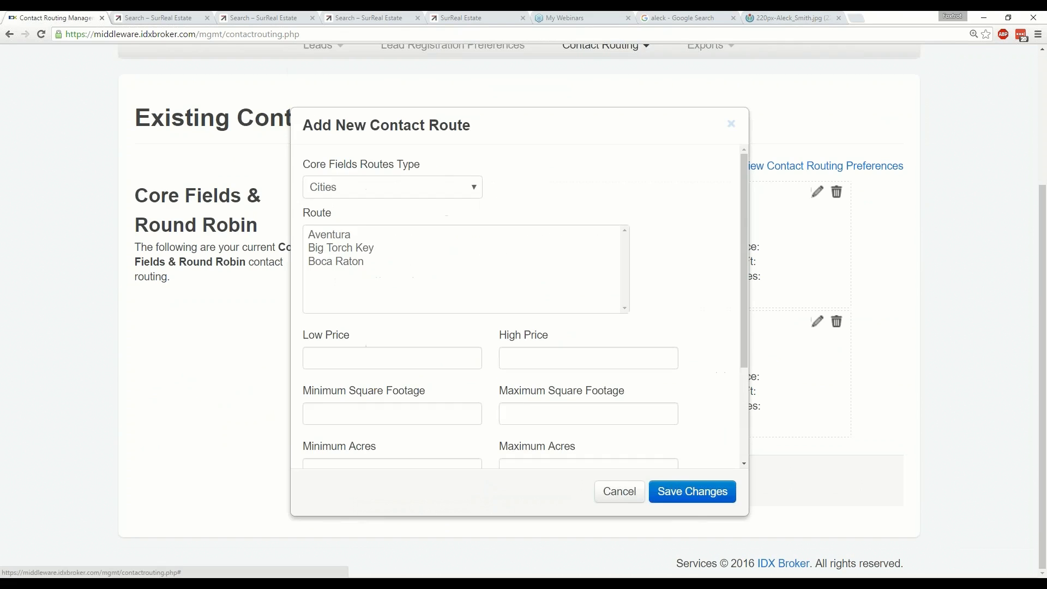
Put both agents in the new route's Round Robin List, save it, and review all three routes.
{"action": "scroll", "coordinate": [397, 346], "scroll_direction": "down", "scroll_amount": 3}
{"action": "scroll", "coordinate": [398, 346], "scroll_direction": "up", "scroll_amount": 3}
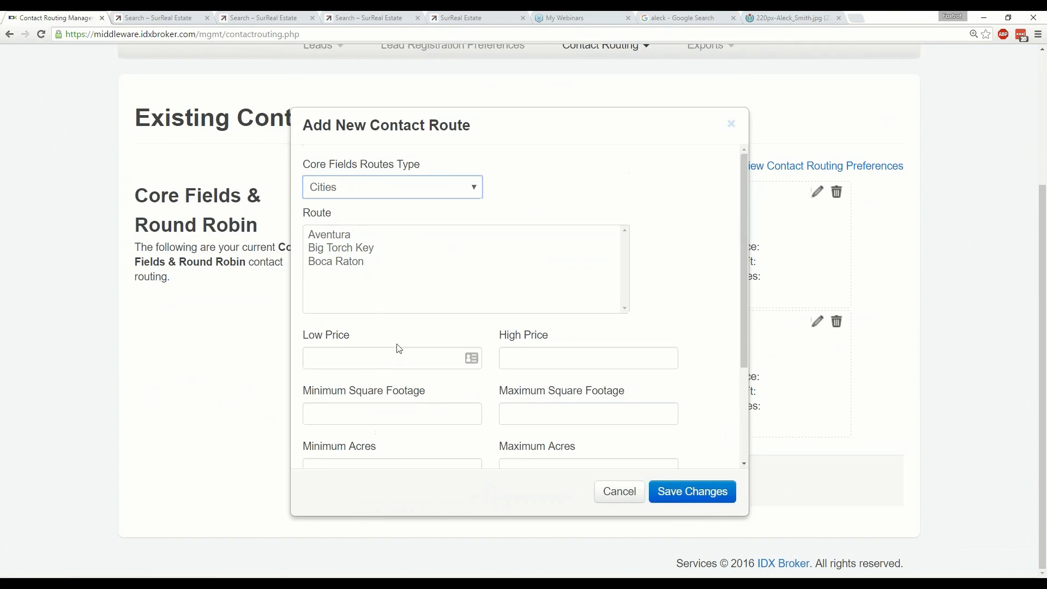
{"action": "scroll", "coordinate": [708, 291], "scroll_direction": "down", "scroll_amount": 3}
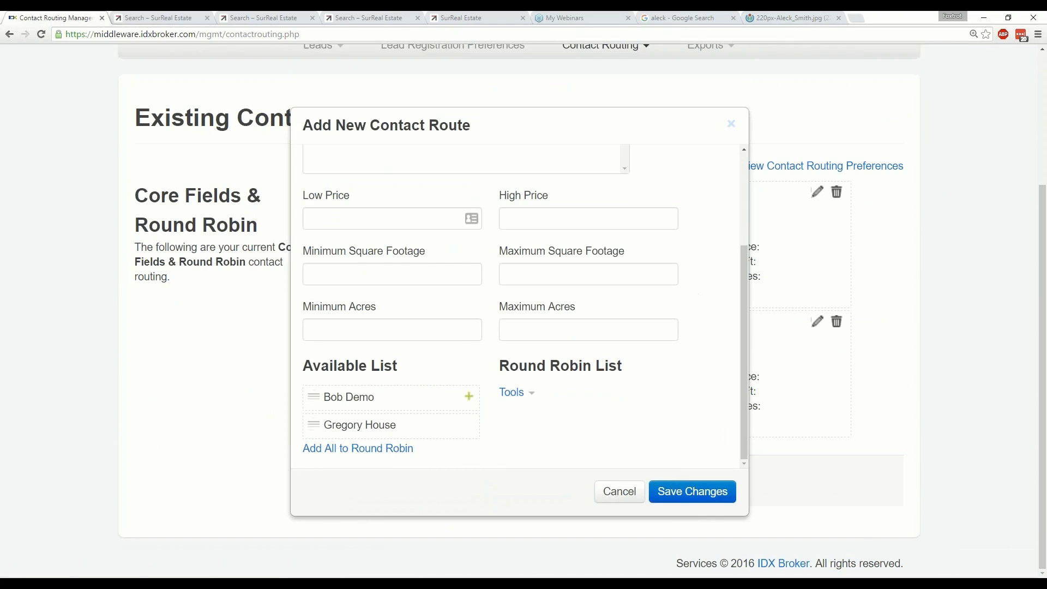
{"action": "left_click", "coordinate": [468, 397]}
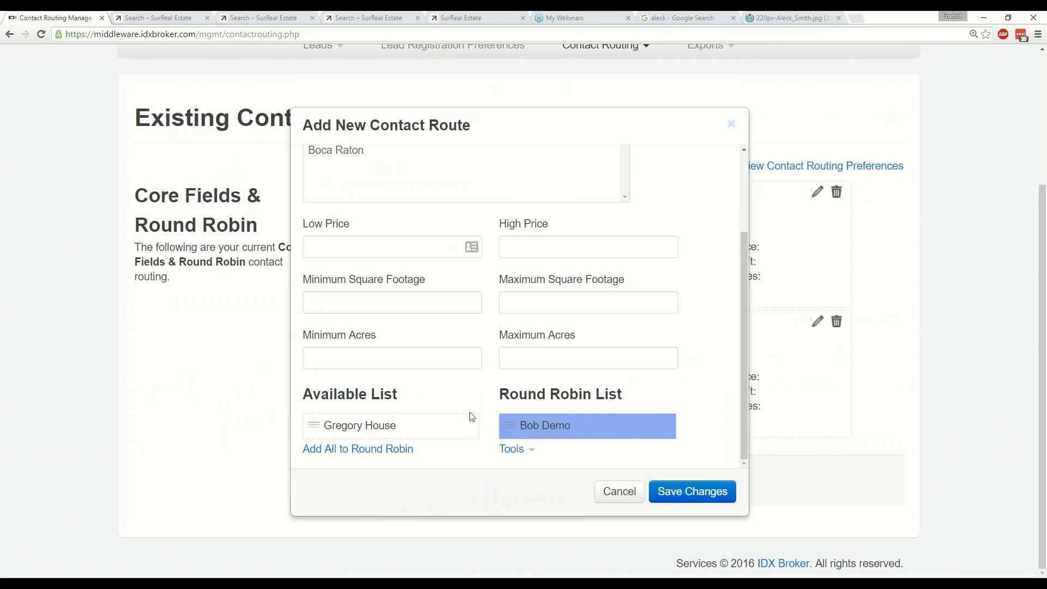
{"action": "left_click", "coordinate": [469, 425]}
{"action": "scroll", "coordinate": [716, 379], "scroll_direction": "down", "scroll_amount": 1}
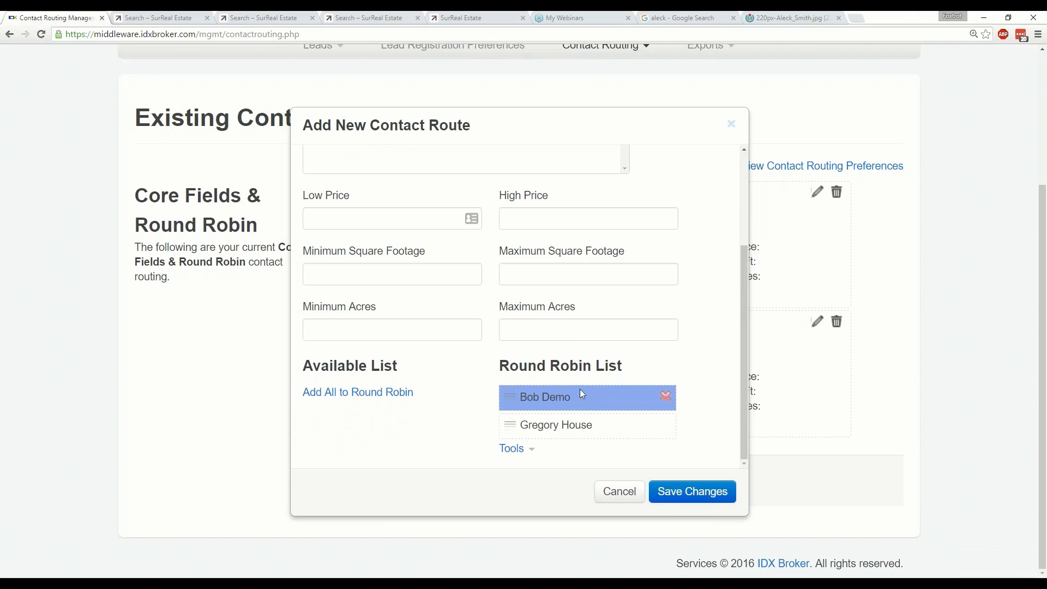
{"action": "left_click", "coordinate": [679, 492]}
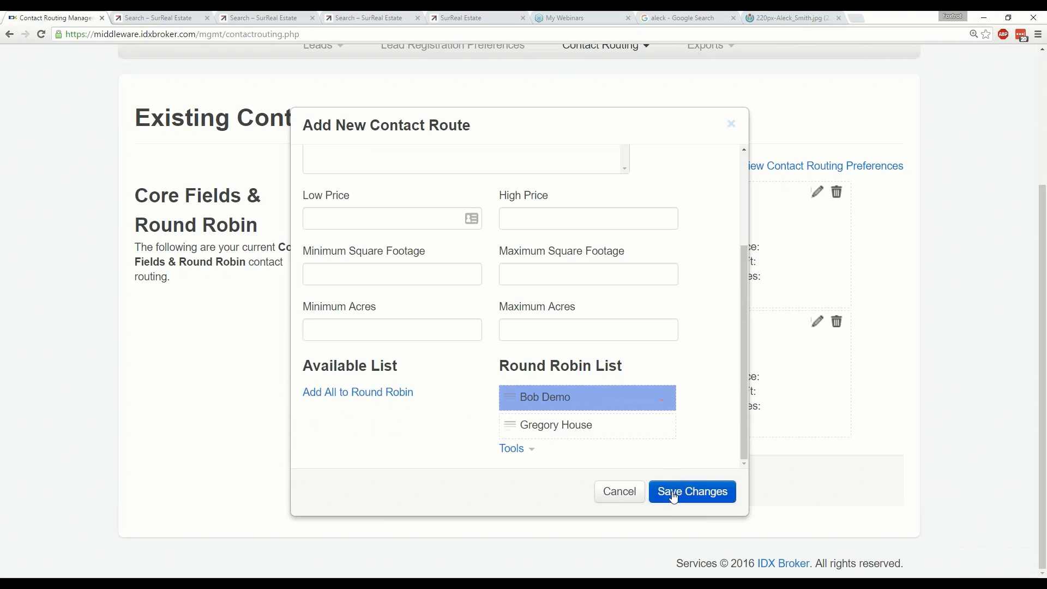
{"action": "scroll", "coordinate": [560, 460], "scroll_direction": "down", "scroll_amount": 3}
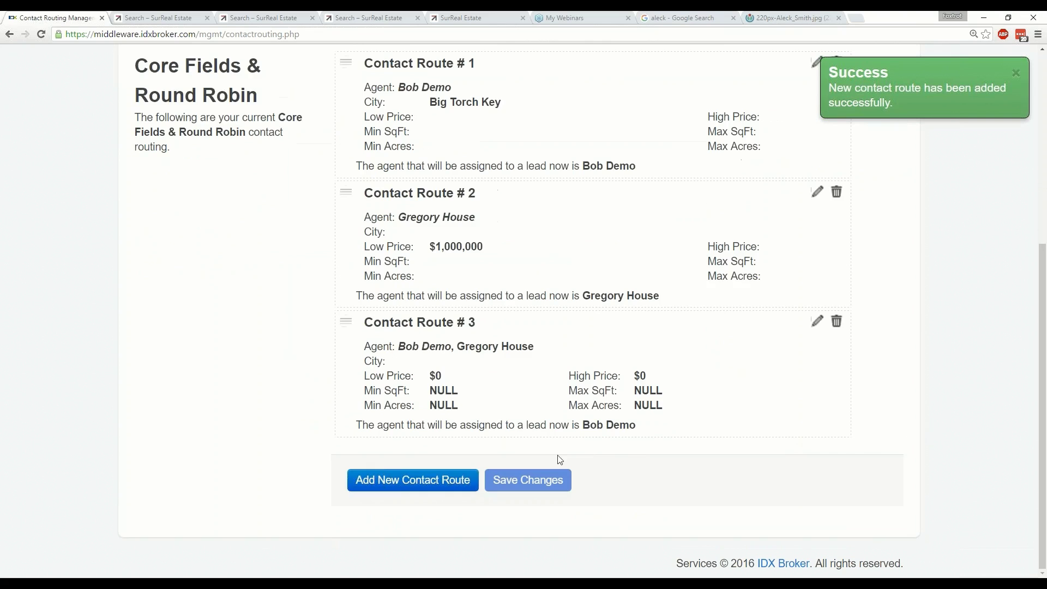
{"action": "scroll", "coordinate": [653, 474], "scroll_direction": "up", "scroll_amount": 6}
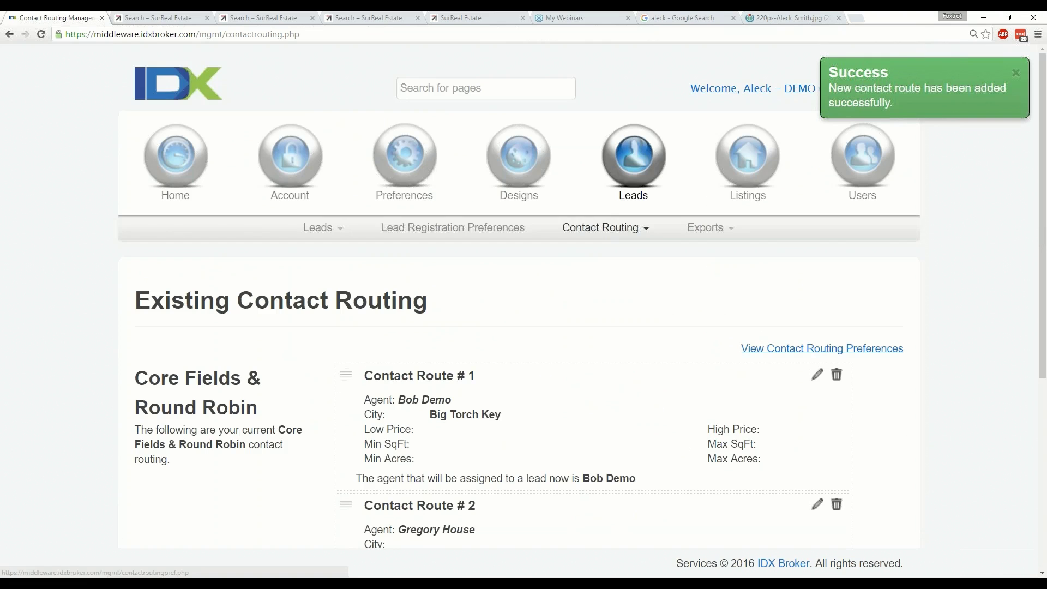
Change Trigger Next Agent from On Load to On Submit and save the routing preferences.
{"action": "left_click", "coordinate": [822, 349]}
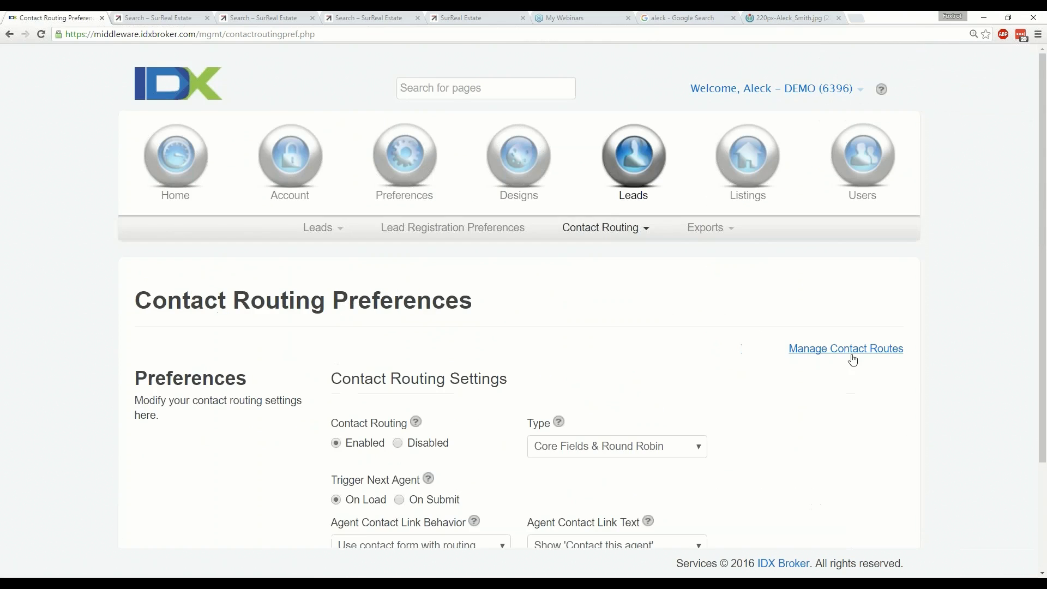
{"action": "scroll", "coordinate": [848, 403], "scroll_direction": "down", "scroll_amount": 1}
{"action": "scroll", "coordinate": [773, 395], "scroll_direction": "down", "scroll_amount": 1}
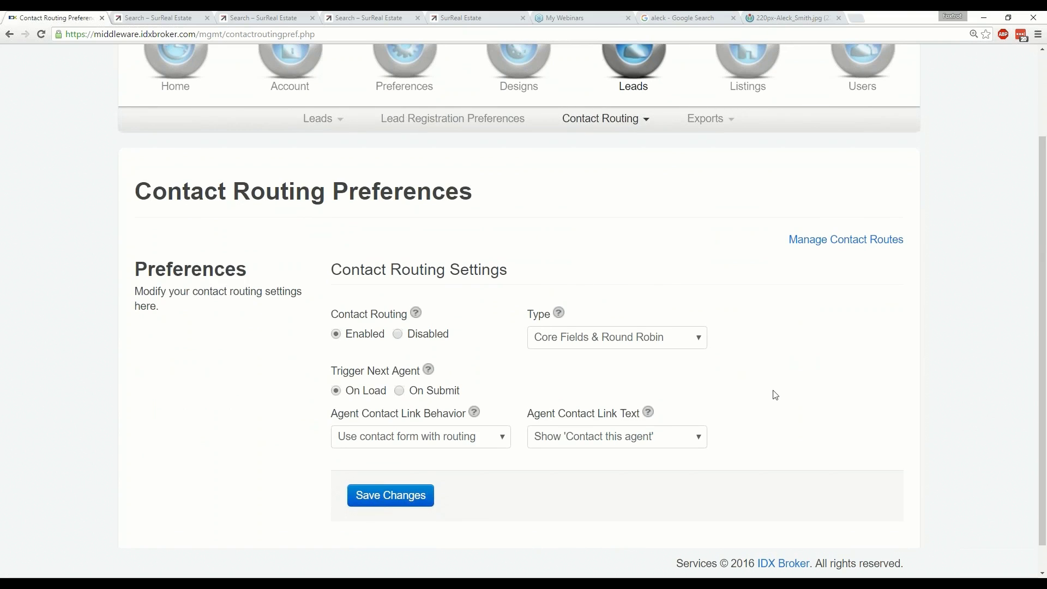
{"action": "scroll", "coordinate": [776, 395], "scroll_direction": "down", "scroll_amount": 1}
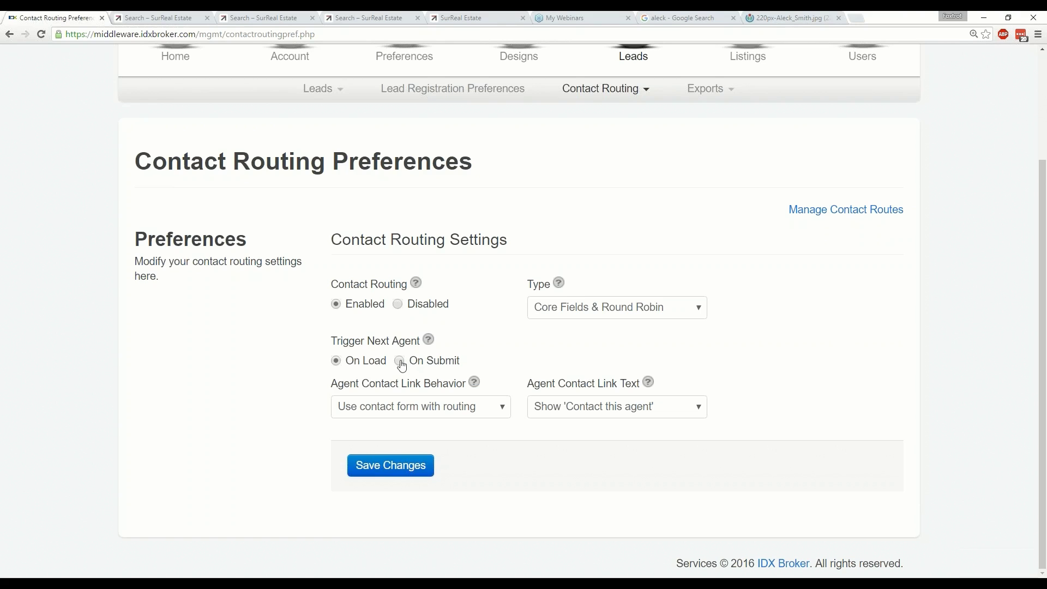
{"action": "left_click", "coordinate": [400, 363]}
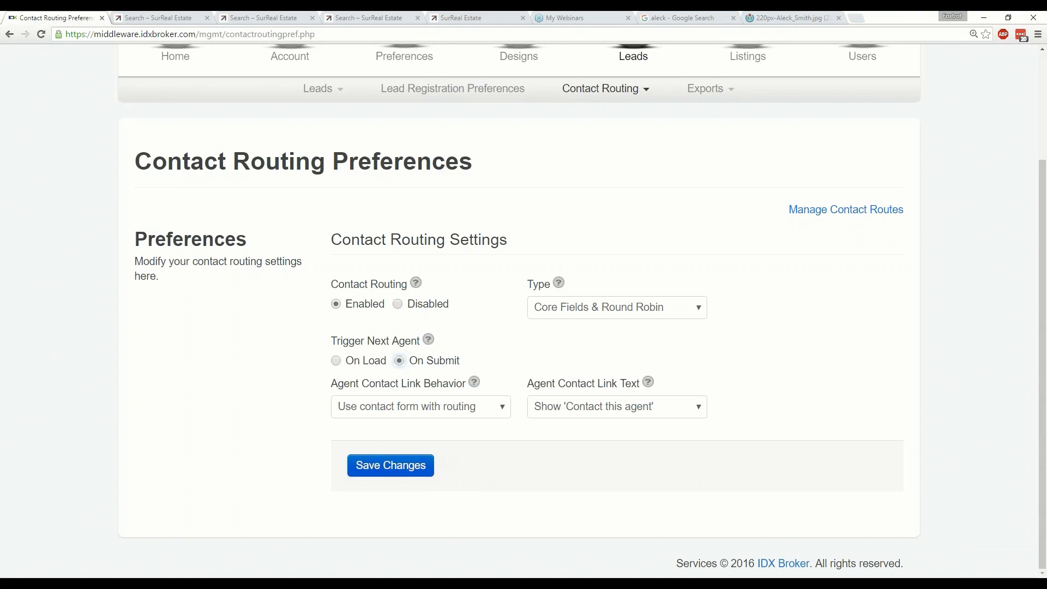
{"action": "left_click", "coordinate": [378, 469]}
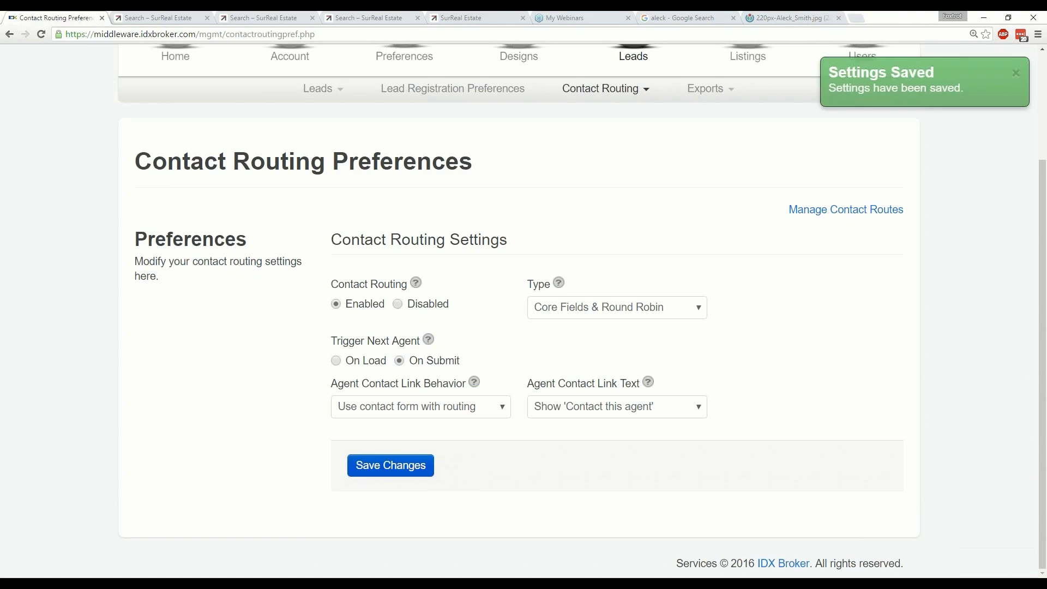
{"action": "scroll", "coordinate": [623, 476], "scroll_direction": "up", "scroll_amount": 1}
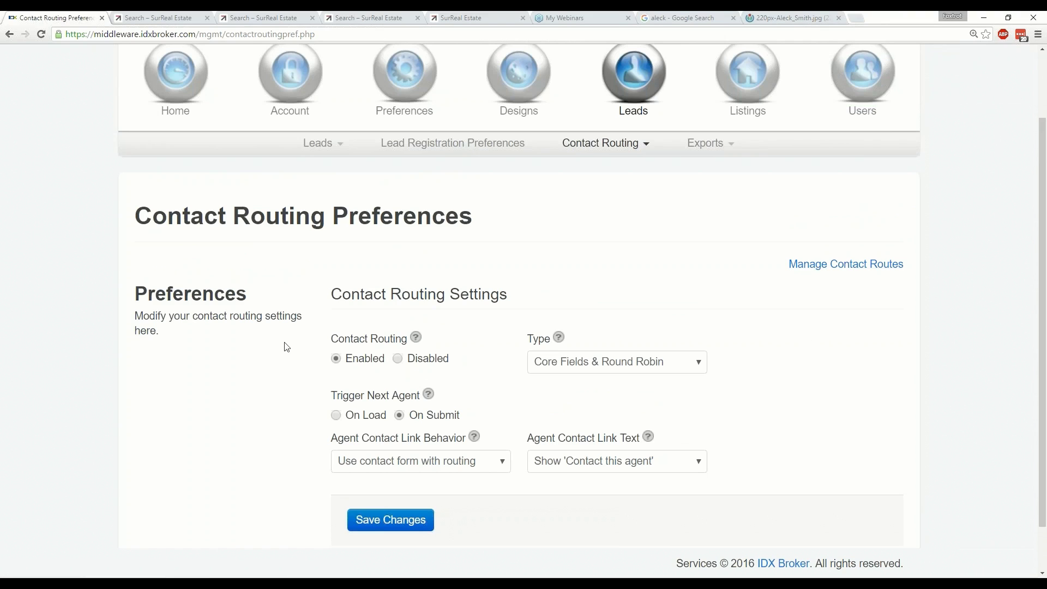
Move between Manage Contact Routes and the preferences, ending on the existing routes list.
{"action": "left_click", "coordinate": [858, 271]}
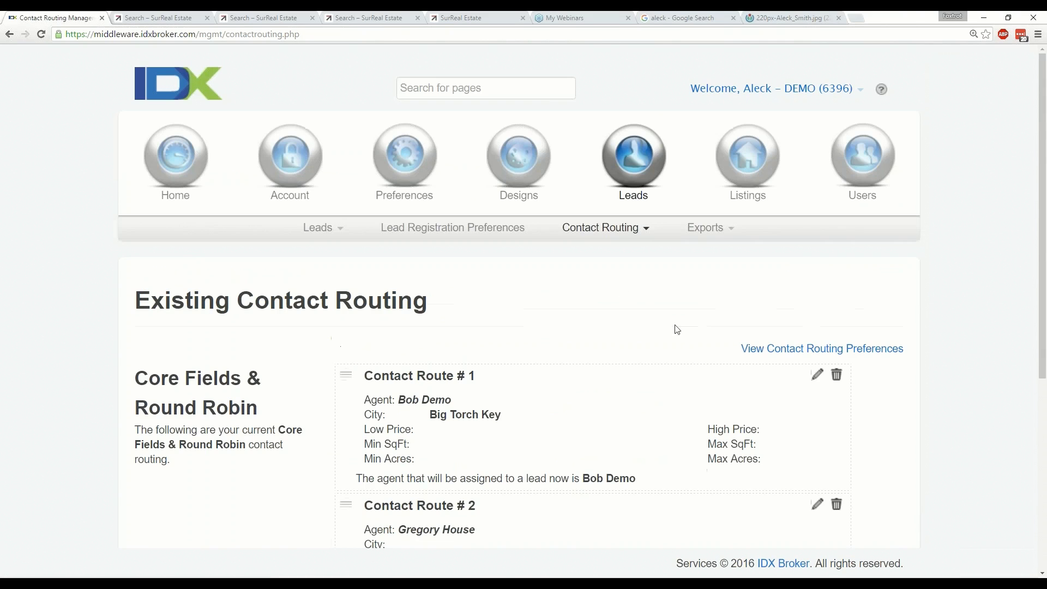
{"action": "scroll", "coordinate": [773, 332], "scroll_direction": "down", "scroll_amount": 1}
{"action": "left_click", "coordinate": [865, 240]}
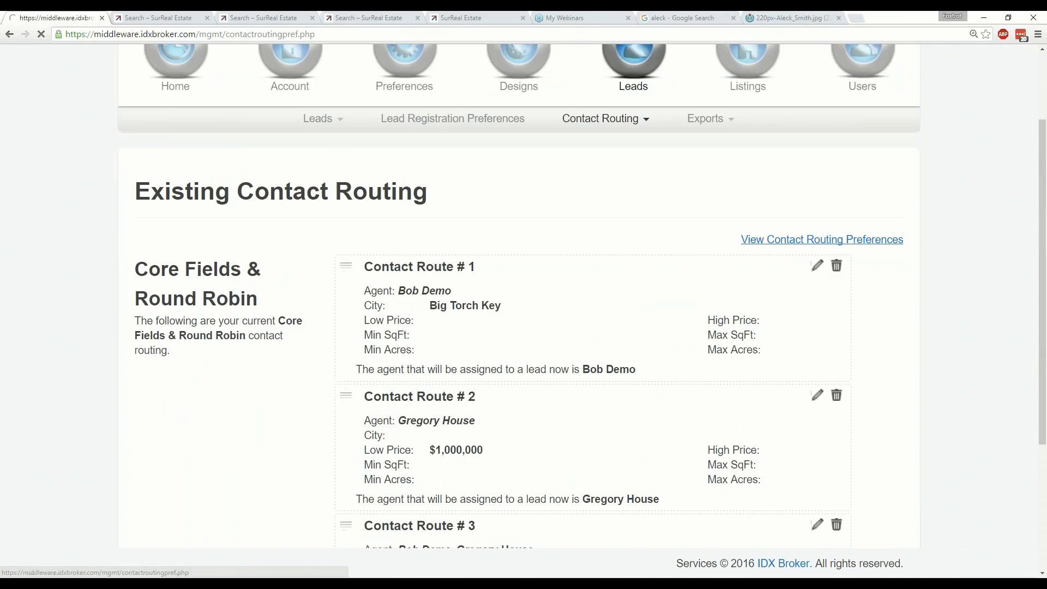
{"action": "scroll", "coordinate": [850, 215], "scroll_direction": "down", "scroll_amount": 1}
{"action": "left_click", "coordinate": [850, 214]}
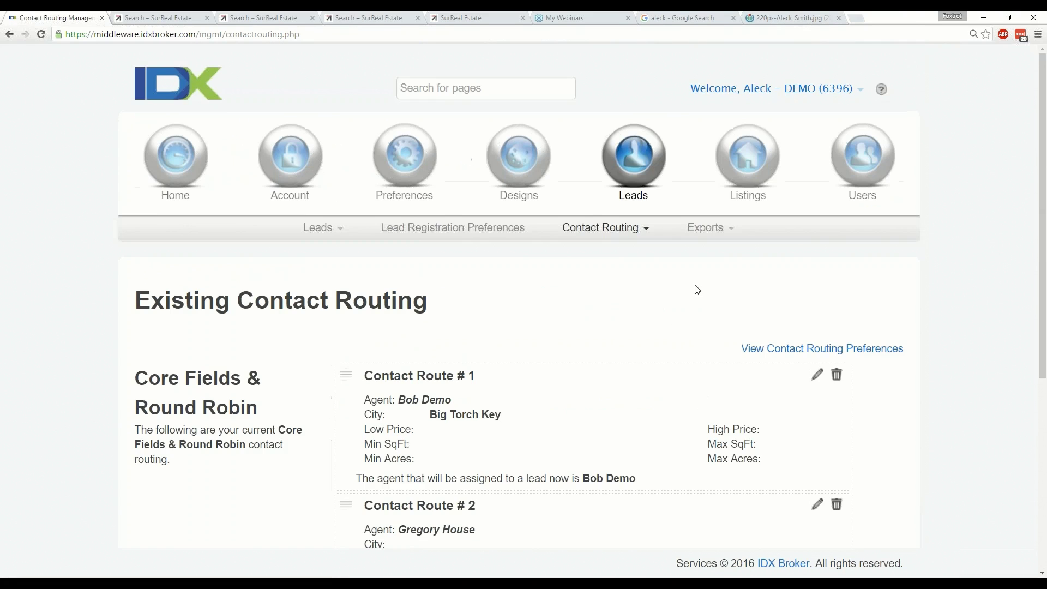
{"action": "scroll", "coordinate": [689, 303], "scroll_direction": "down", "scroll_amount": 1}
{"action": "scroll", "coordinate": [689, 304], "scroll_direction": "down", "scroll_amount": 2}
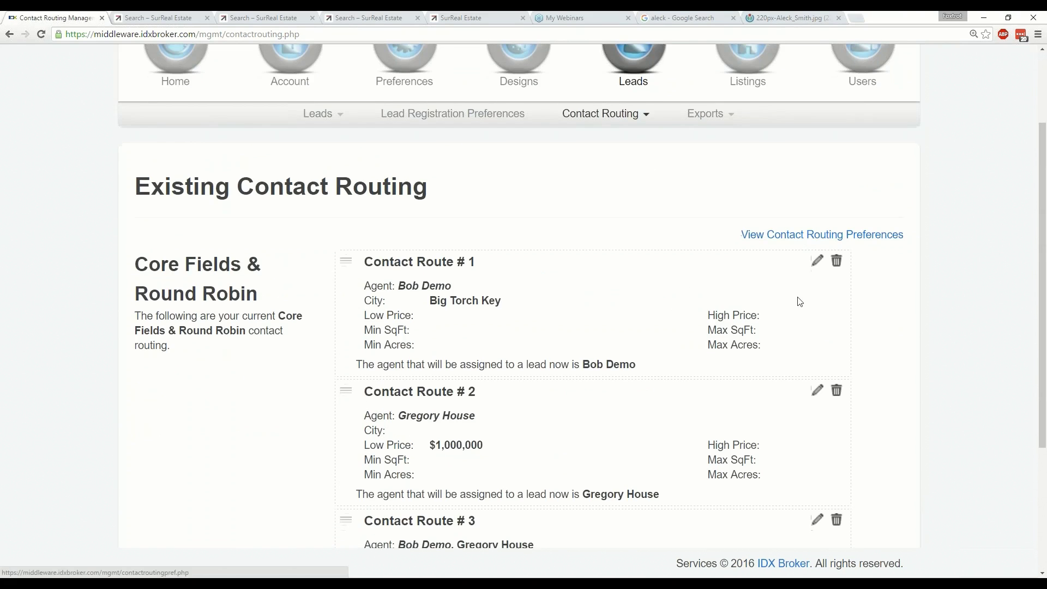
{"action": "scroll", "coordinate": [799, 301], "scroll_direction": "down", "scroll_amount": 4}
Open a new contact route form and review it with Cities kept as route type.
{"action": "left_click", "coordinate": [413, 480]}
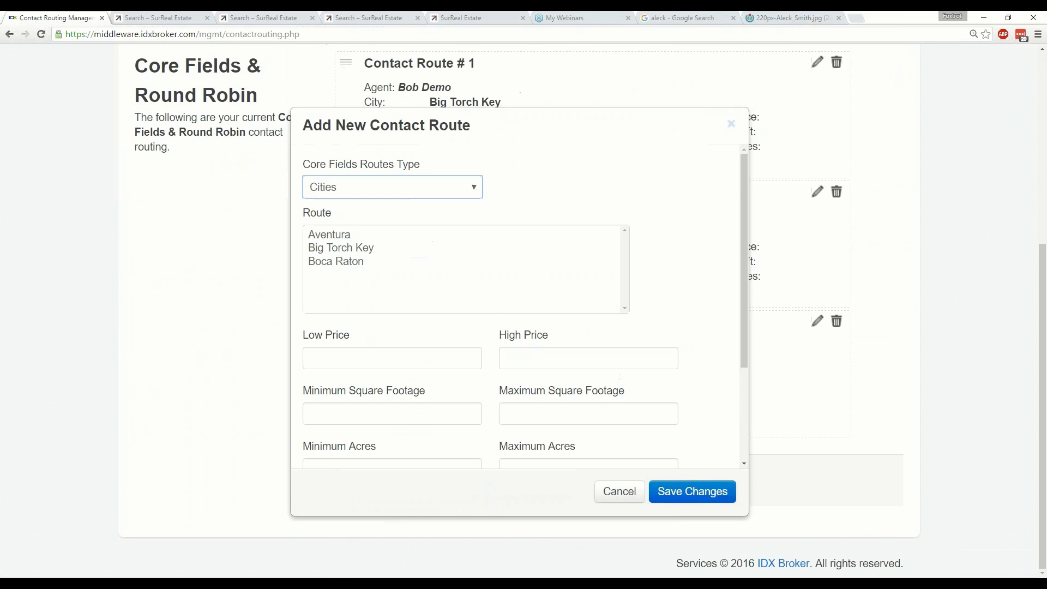
{"action": "scroll", "coordinate": [456, 245], "scroll_direction": "down", "scroll_amount": 1}
{"action": "scroll", "coordinate": [412, 196], "scroll_direction": "up", "scroll_amount": 1}
{"action": "left_click", "coordinate": [409, 193]}
{"action": "left_click", "coordinate": [687, 224]}
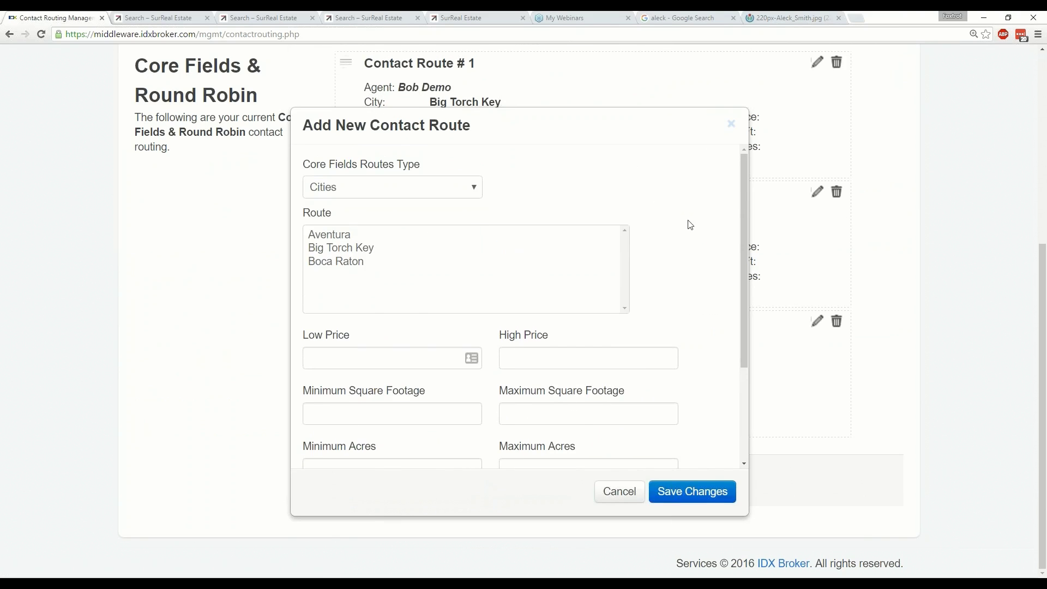
{"action": "scroll", "coordinate": [690, 230], "scroll_direction": "down", "scroll_amount": 1}
{"action": "scroll", "coordinate": [686, 228], "scroll_direction": "up", "scroll_amount": 1}
{"action": "scroll", "coordinate": [659, 255], "scroll_direction": "down", "scroll_amount": 1}
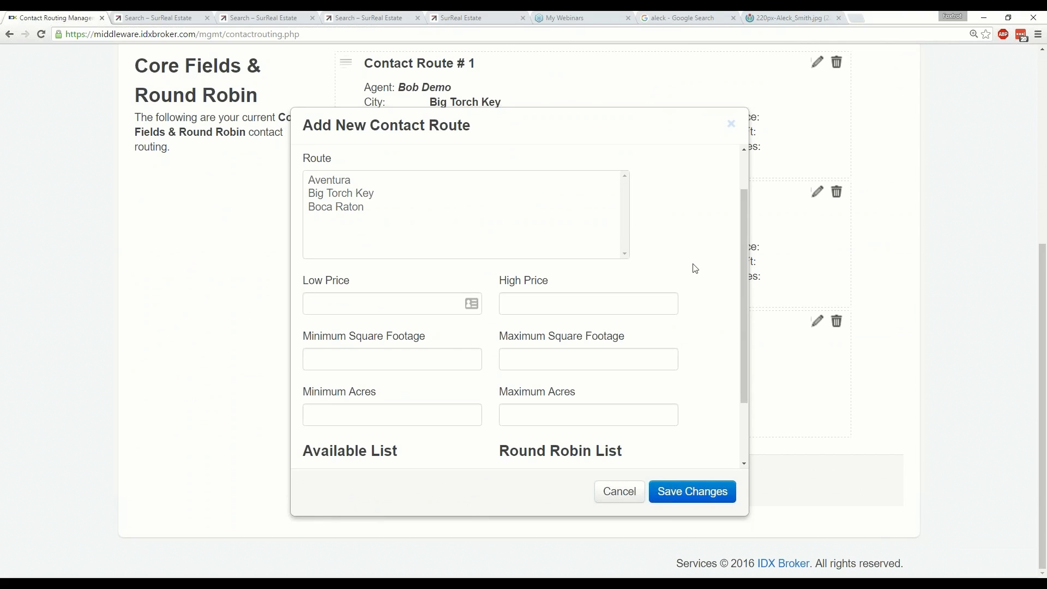
{"action": "scroll", "coordinate": [695, 268], "scroll_direction": "down", "scroll_amount": 1}
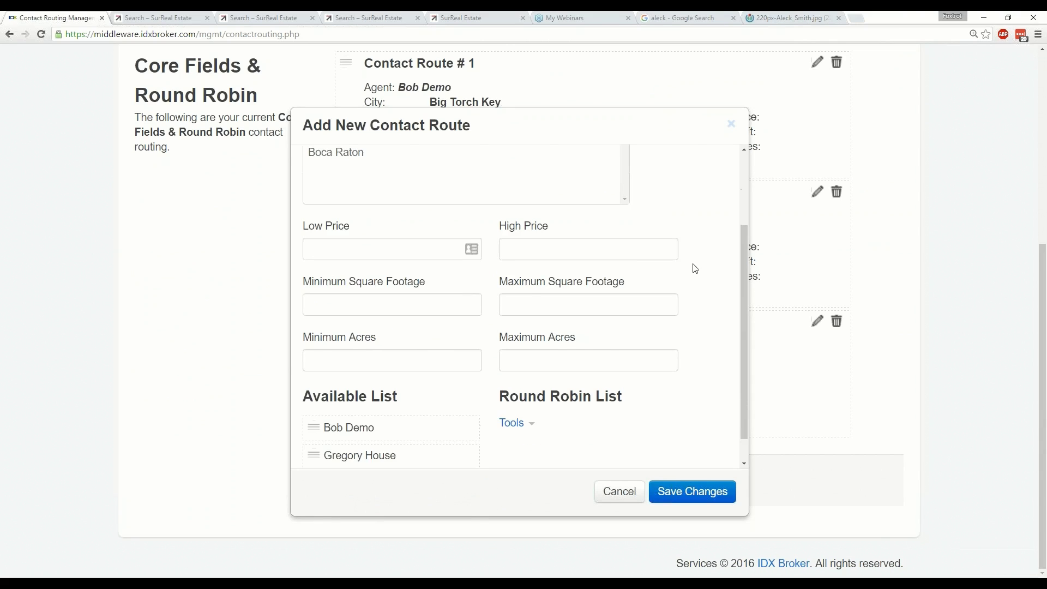
{"action": "scroll", "coordinate": [696, 268], "scroll_direction": "up", "scroll_amount": 1}
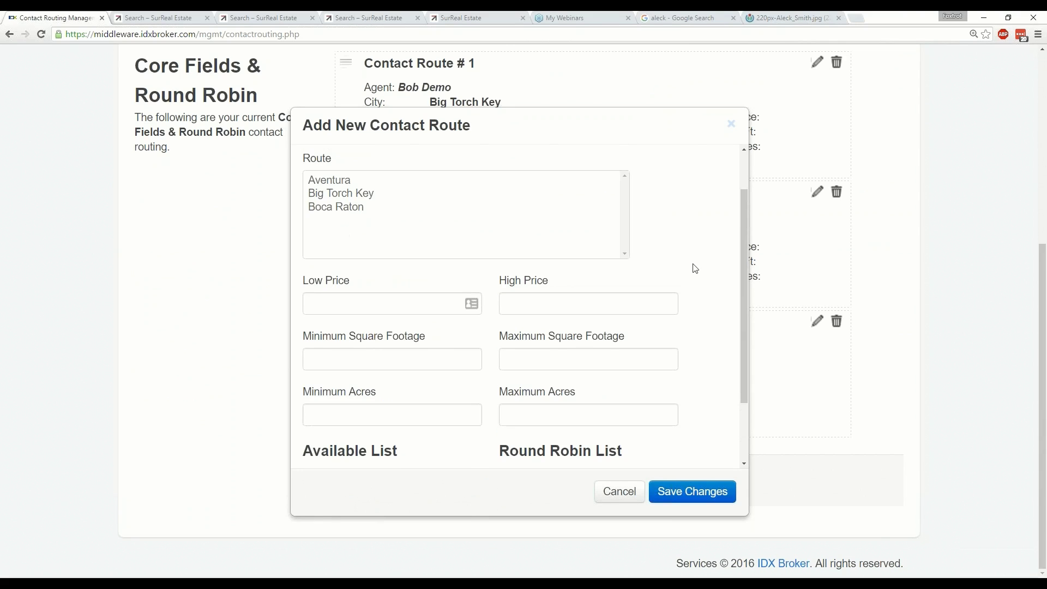
{"action": "scroll", "coordinate": [695, 269], "scroll_direction": "down", "scroll_amount": 1}
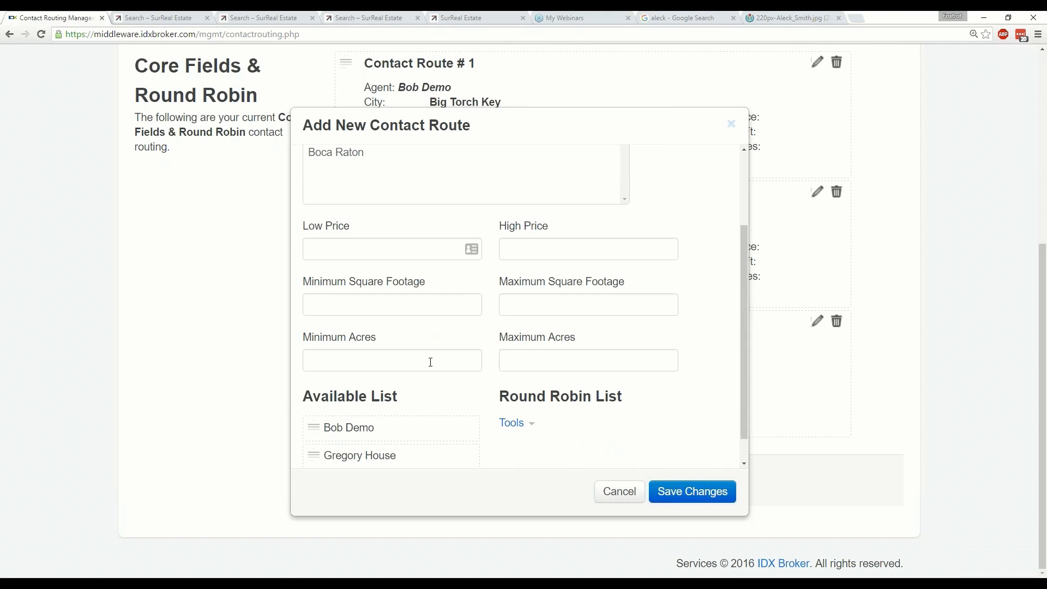
Check the Maximum Acres field and route type again, then cancel the form without saving.
{"action": "left_click", "coordinate": [611, 359]}
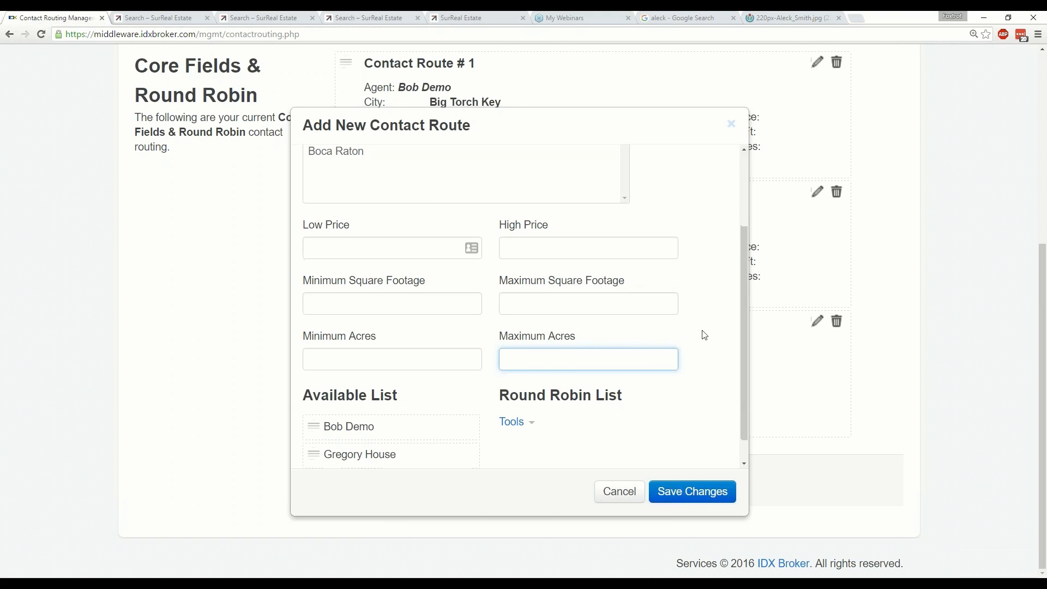
{"action": "scroll", "coordinate": [704, 335], "scroll_direction": "down", "scroll_amount": 1}
{"action": "scroll", "coordinate": [704, 335], "scroll_direction": "up", "scroll_amount": 3}
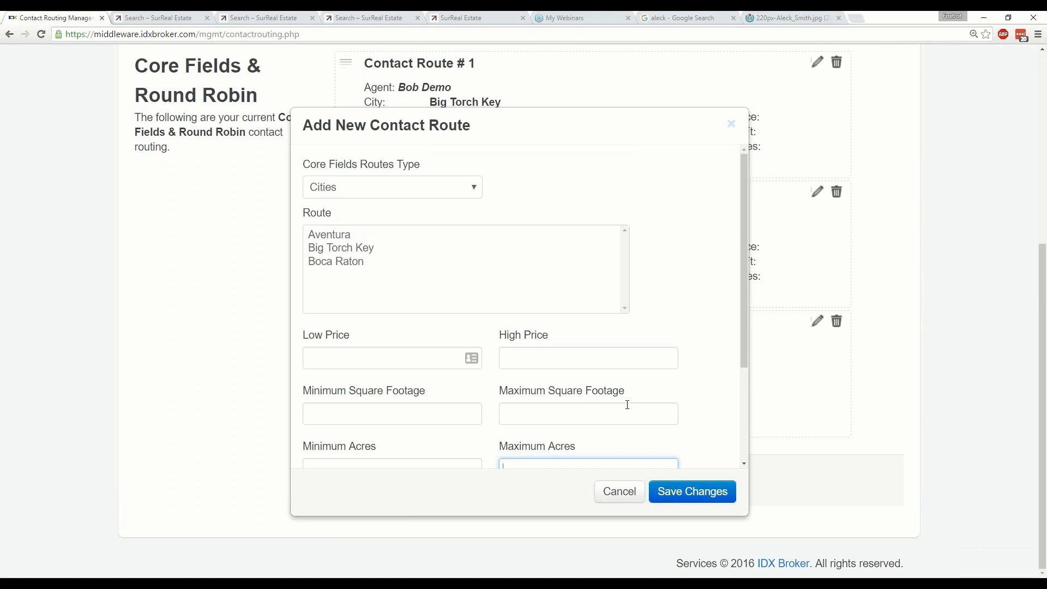
{"action": "left_click", "coordinate": [395, 192]}
{"action": "left_click", "coordinate": [414, 206]}
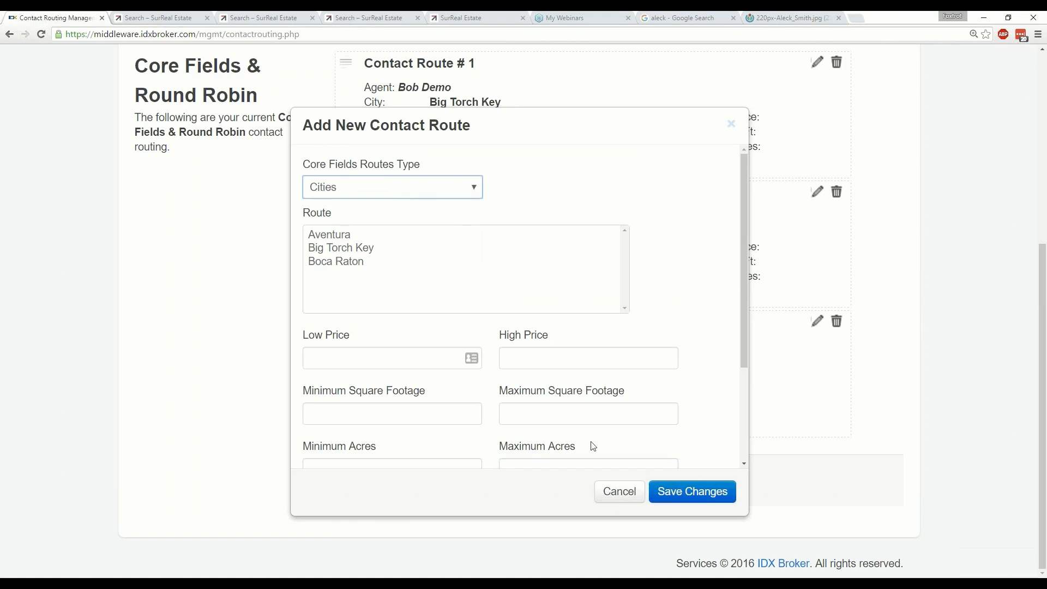
{"action": "left_click", "coordinate": [618, 493]}
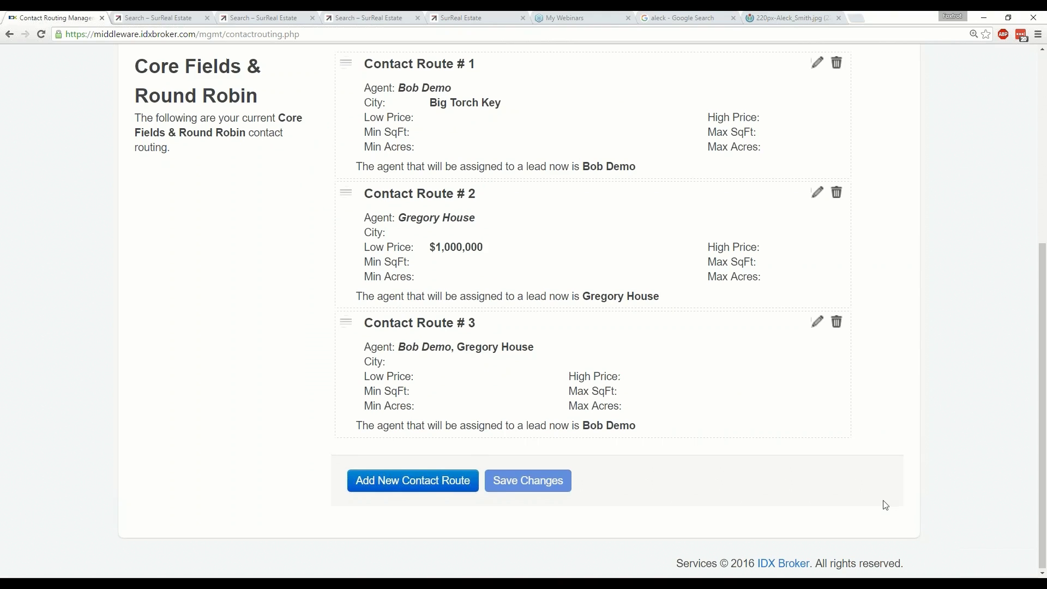
Scroll the routes page back to the top and return to the slideshow's Managing Leads slide.
{"action": "scroll", "coordinate": [886, 506], "scroll_direction": "up", "scroll_amount": 6}
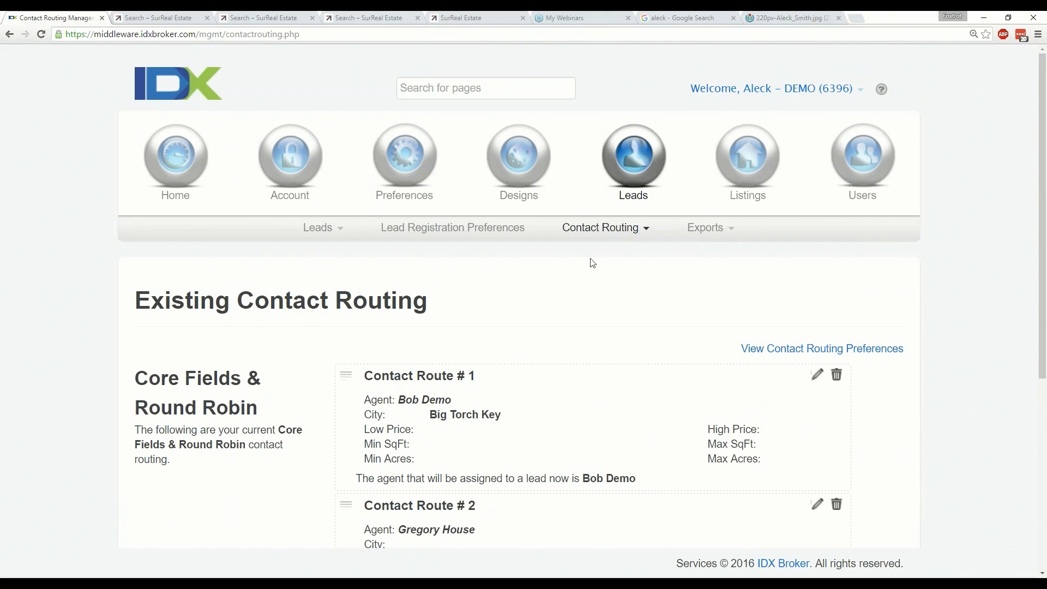
{"action": "key", "text": "alt+Tab"}
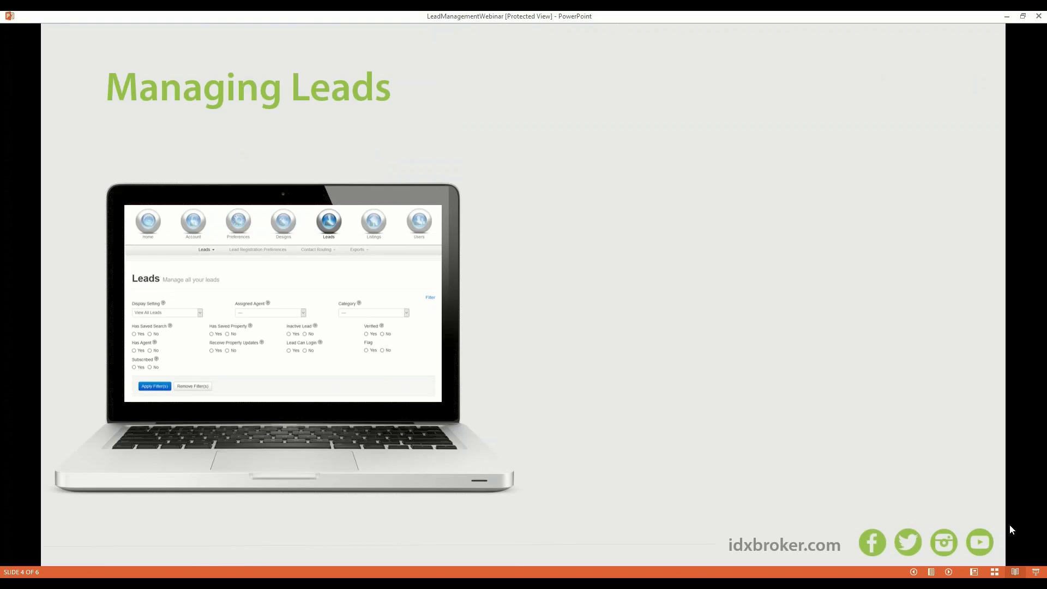
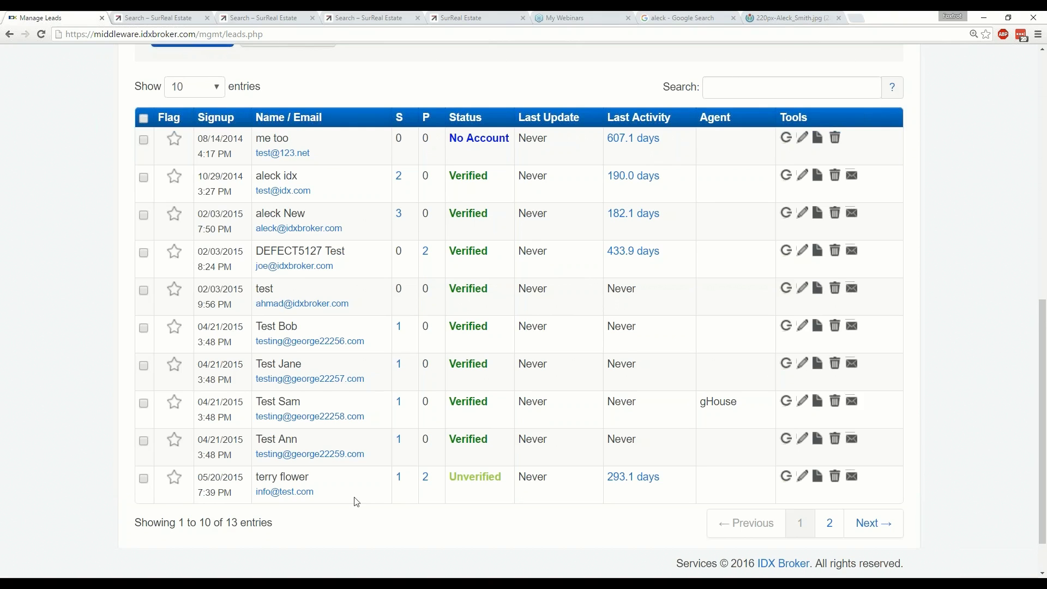
Scroll down the Manage Leads page to the leads table and bulk-action links.
{"action": "scroll", "coordinate": [355, 502], "scroll_direction": "down", "scroll_amount": 1}
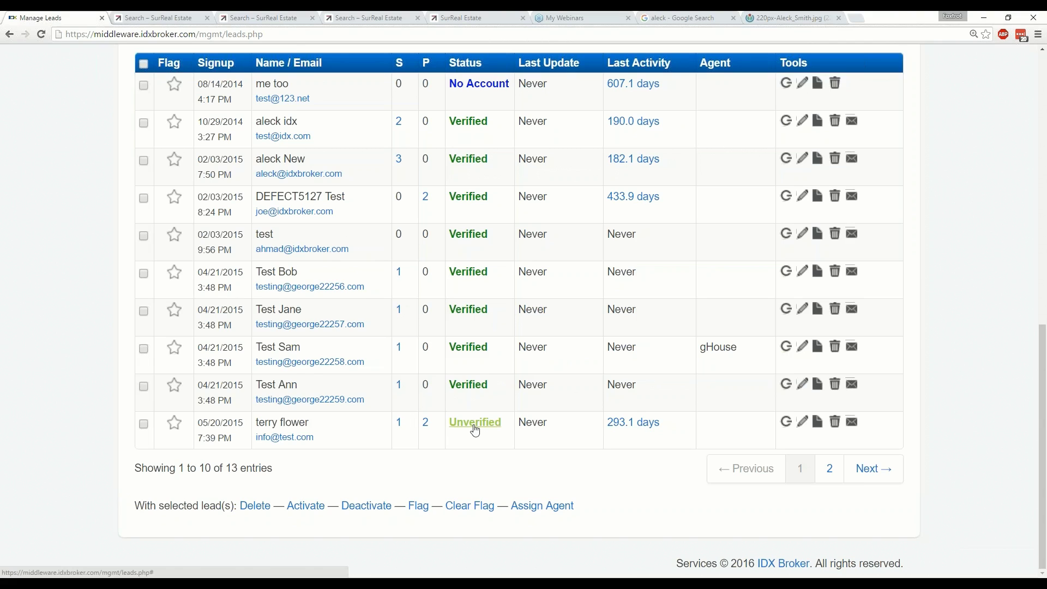
Mark the lead who signed up 05/20/2015 as Verified.
{"action": "left_click", "coordinate": [475, 426]}
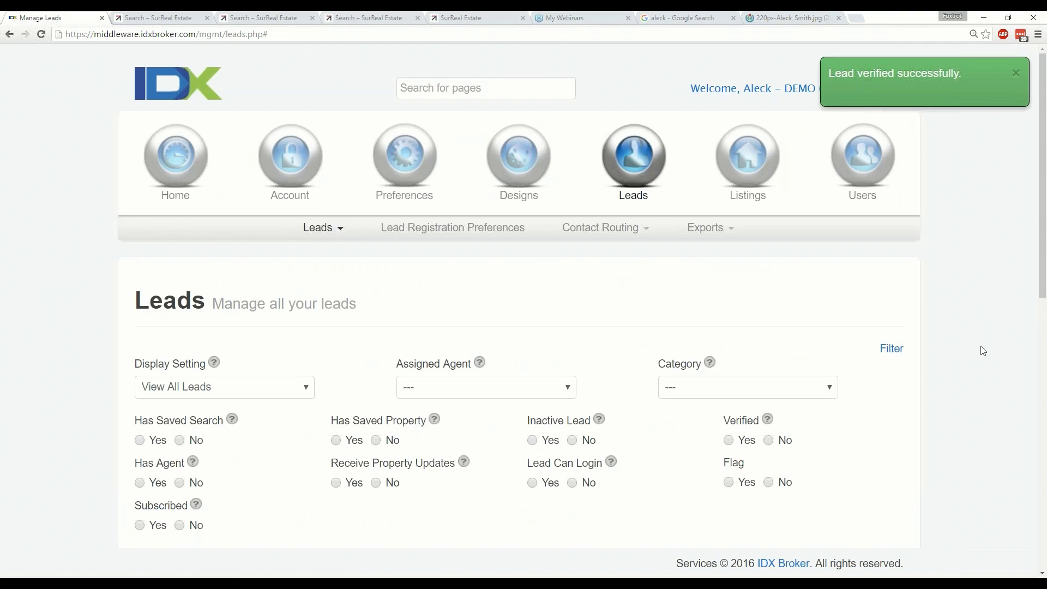
{"action": "scroll", "coordinate": [446, 424], "scroll_direction": "down", "scroll_amount": 10}
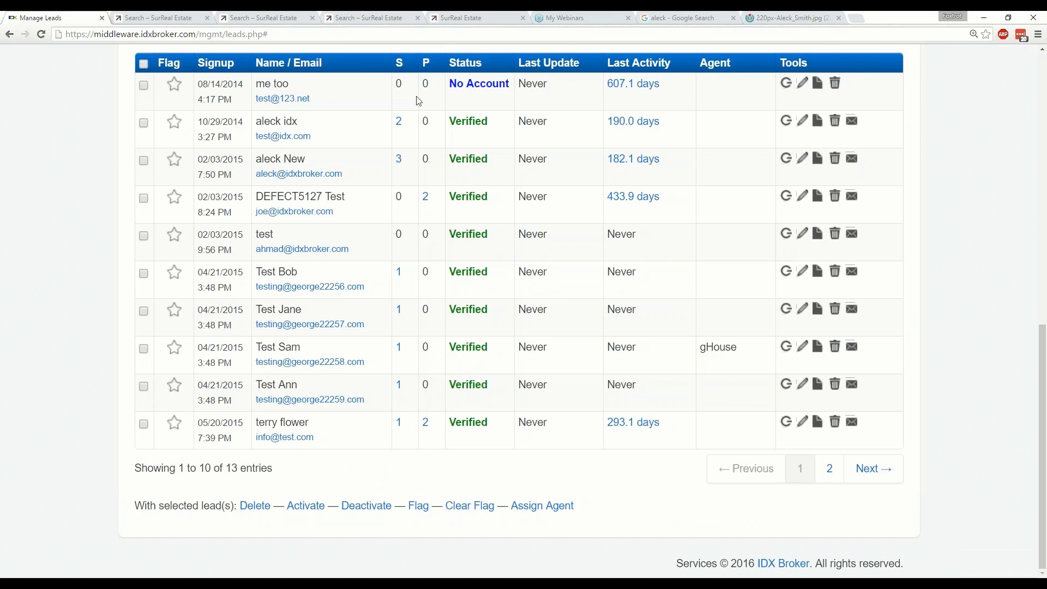
{"action": "scroll", "coordinate": [426, 158], "scroll_direction": "up", "scroll_amount": 2}
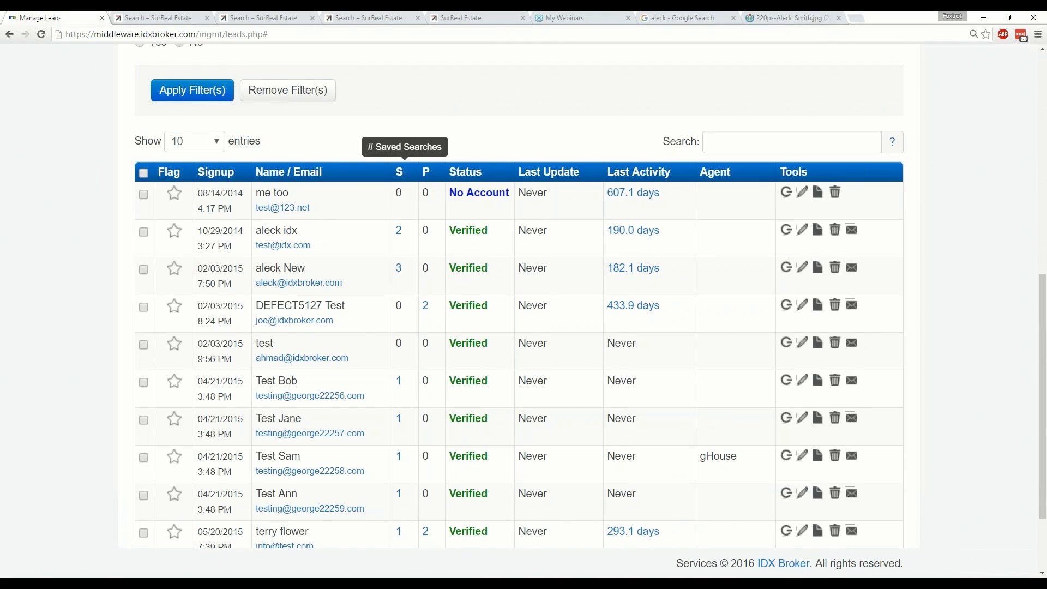
Open that lead's saved search and view its results in a new tab.
{"action": "scroll", "coordinate": [401, 436], "scroll_direction": "down", "scroll_amount": 2}
{"action": "left_click", "coordinate": [398, 423]}
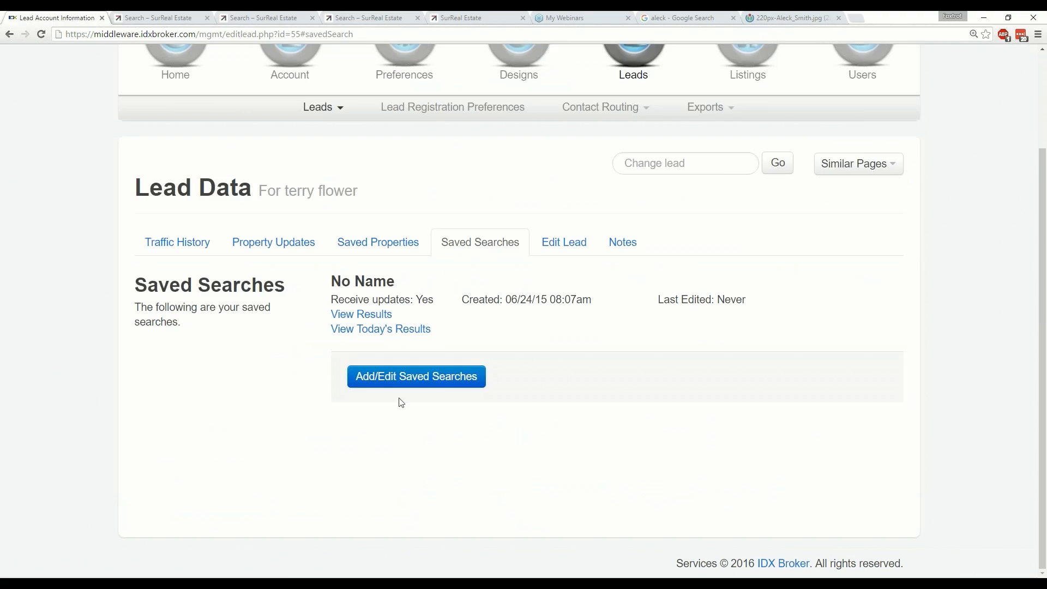
{"action": "left_click", "coordinate": [367, 323]}
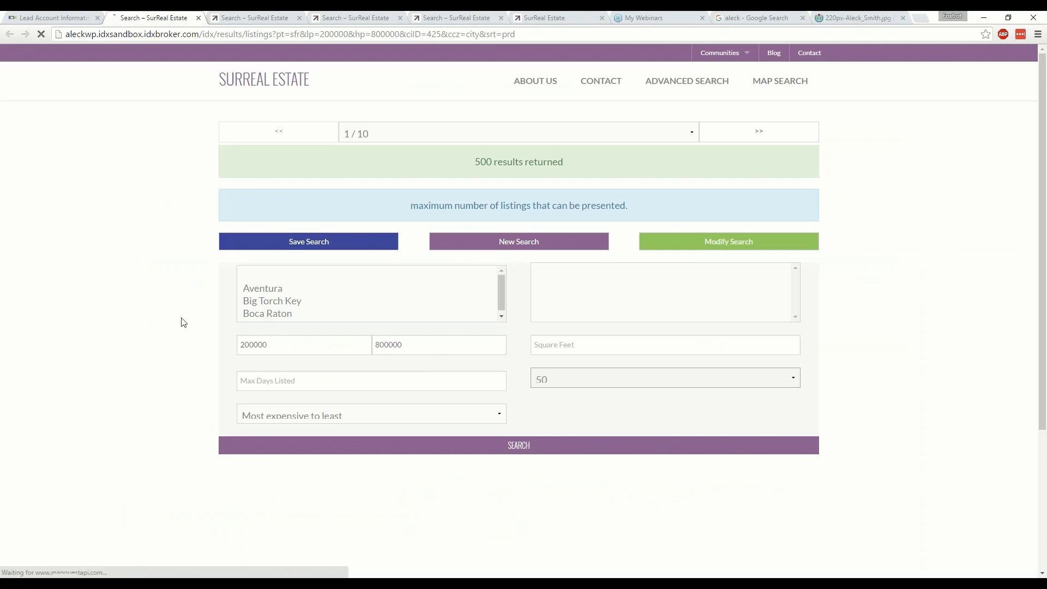
Browse the 500 results, then show the lead's saved properties in Wellington and Aventura.
{"action": "scroll", "coordinate": [483, 415], "scroll_direction": "down", "scroll_amount": 10}
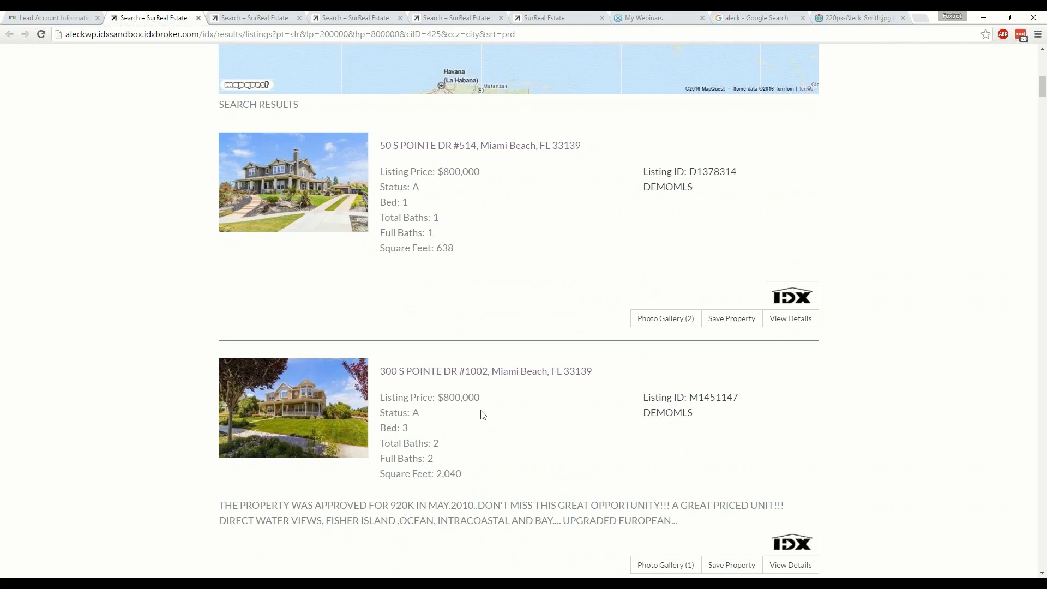
{"action": "left_click", "coordinate": [80, 18]}
{"action": "left_click", "coordinate": [375, 242]}
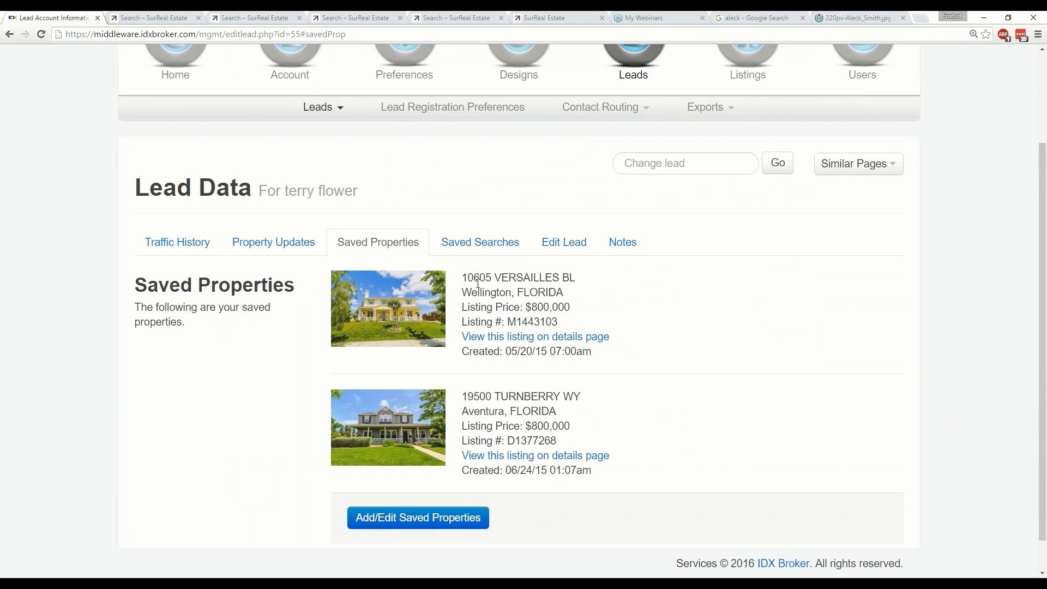
Highlight the saved properties' details: Wellington city, addresses and $800,000 prices.
{"action": "triple_click", "coordinate": [496, 290]}
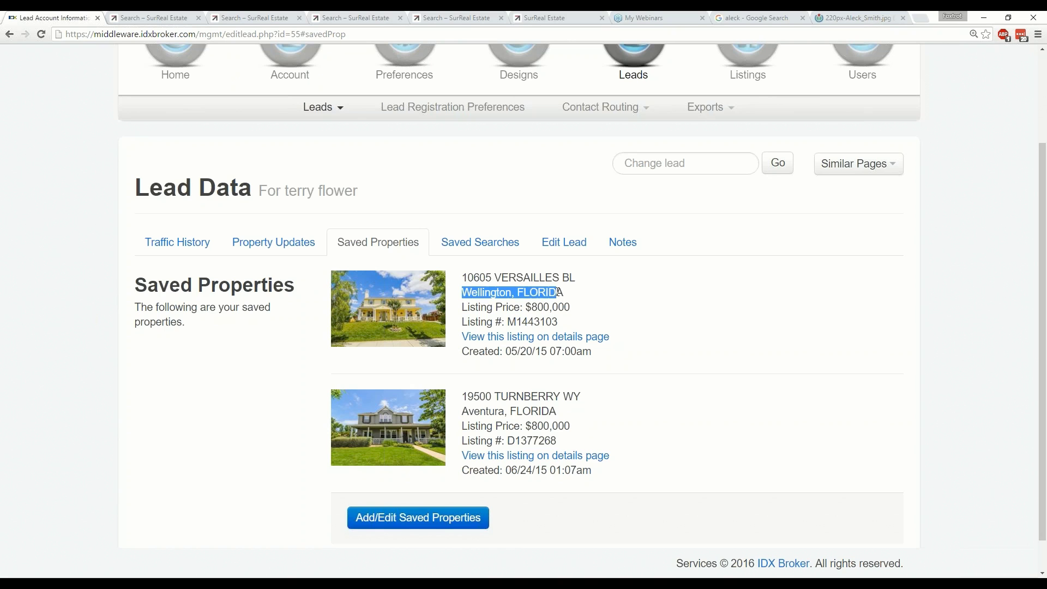
{"action": "left_click", "coordinate": [588, 308]}
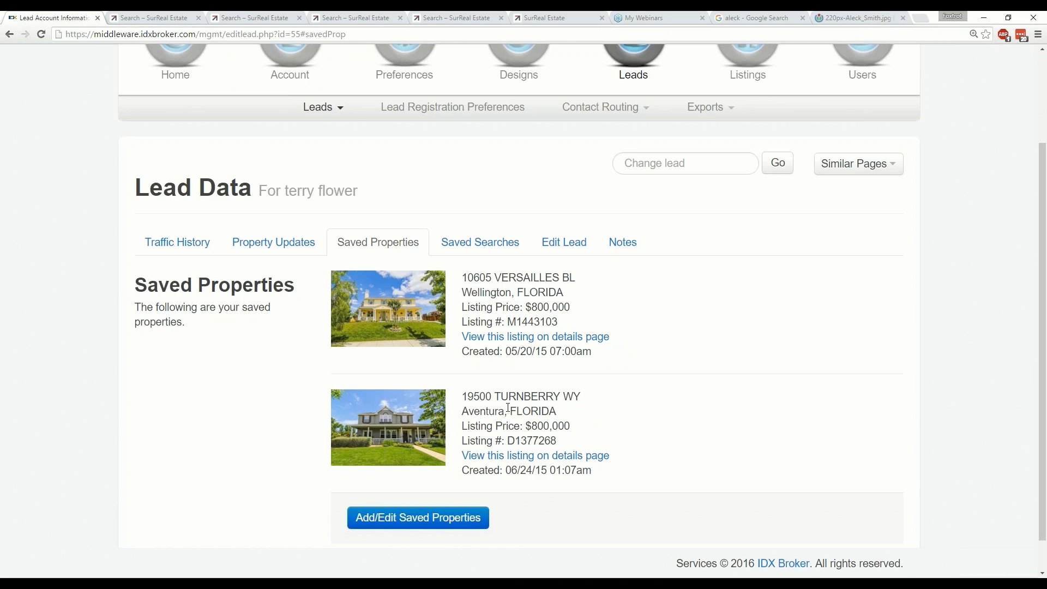
{"action": "scroll", "coordinate": [510, 409], "scroll_direction": "down", "scroll_amount": 1}
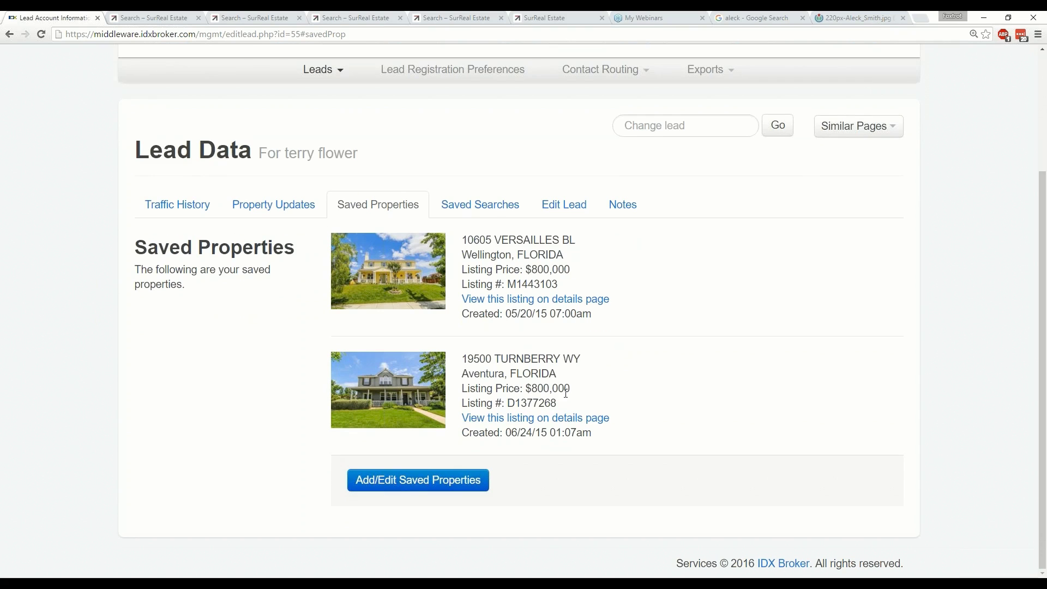
{"action": "left_click_drag", "start_coordinate": [570, 389], "coordinate": [464, 359]}
{"action": "left_click", "coordinate": [541, 391]}
{"action": "left_click_drag", "start_coordinate": [534, 270], "coordinate": [534, 269]}
Show the lead's Saved Searches, listing one unnamed search created 06/24/15.
{"action": "scroll", "coordinate": [320, 329], "scroll_direction": "up", "scroll_amount": 1}
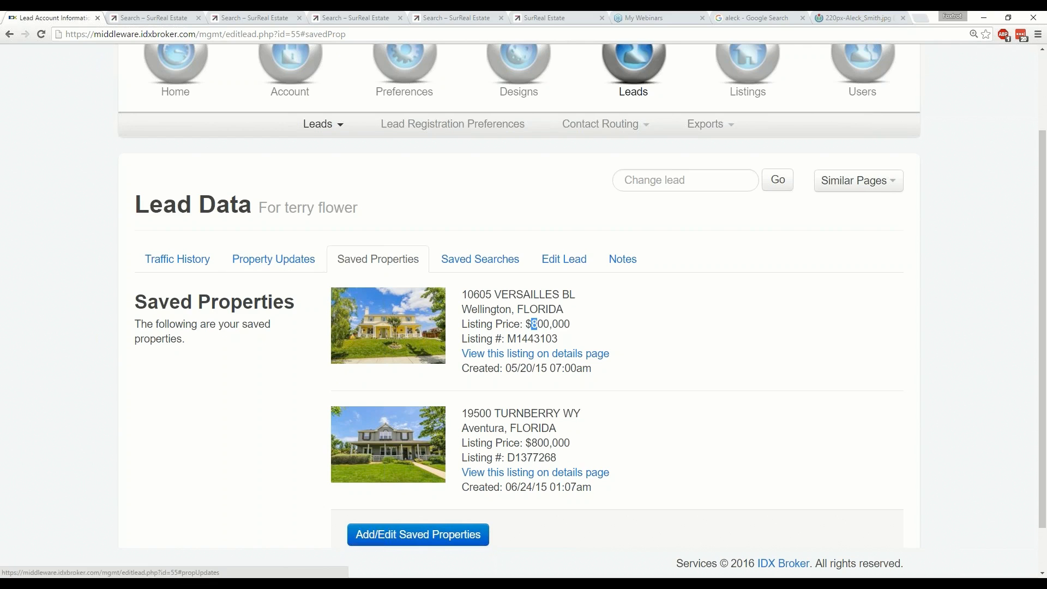
{"action": "scroll", "coordinate": [292, 341], "scroll_direction": "down", "scroll_amount": 1}
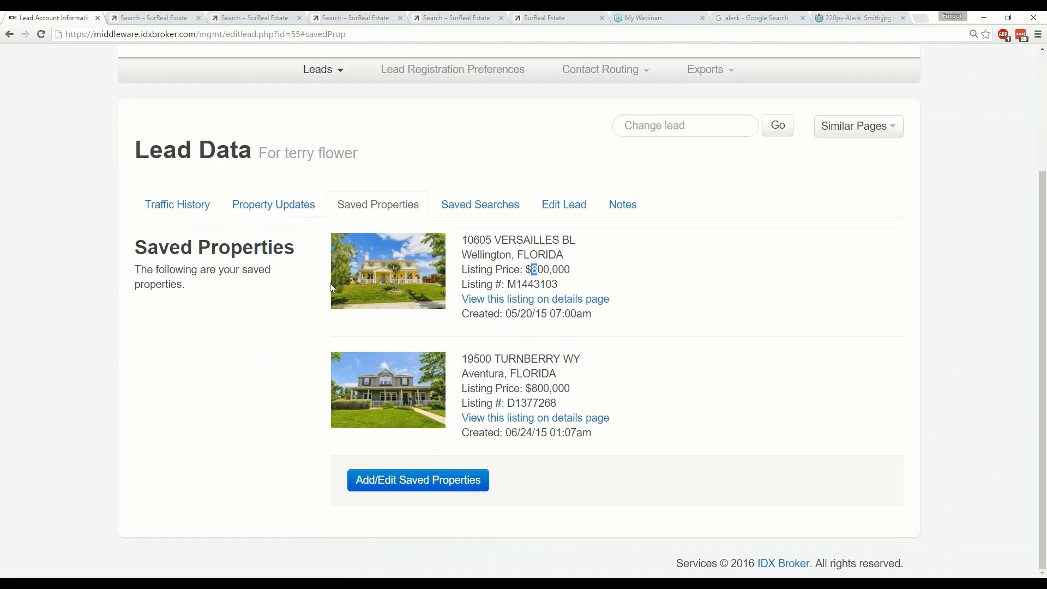
{"action": "left_click", "coordinate": [480, 204]}
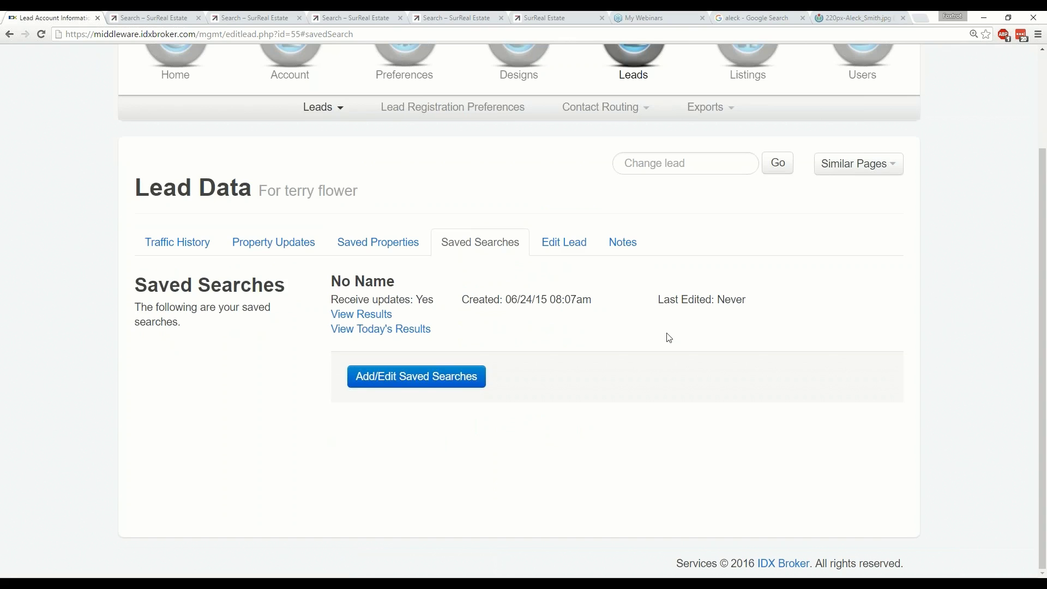
Open Add/Edit Saved Searches, then go back to the Manage Leads list.
{"action": "left_click", "coordinate": [444, 382]}
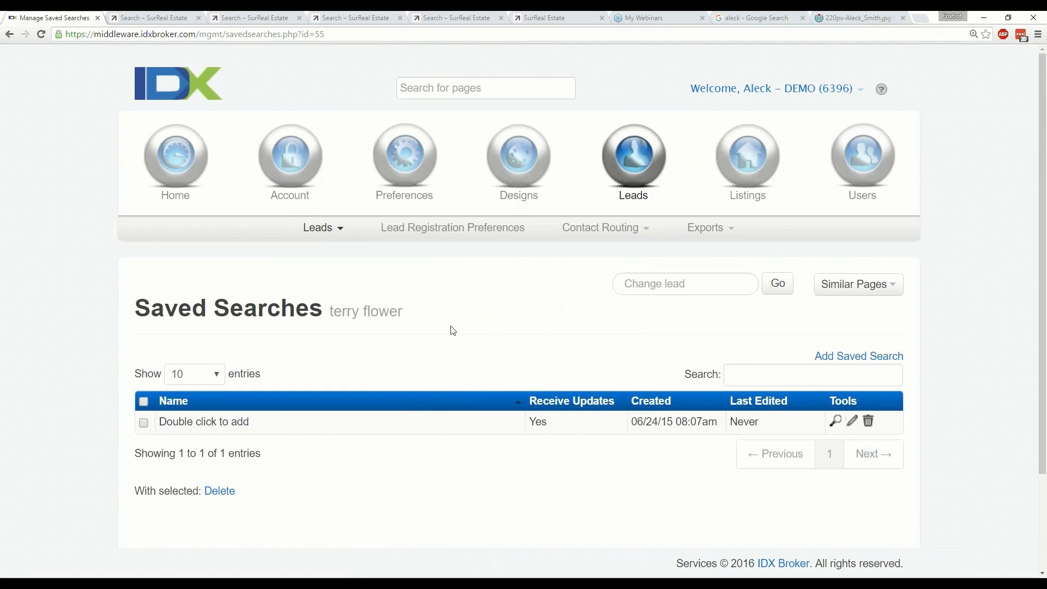
{"action": "scroll", "coordinate": [451, 330], "scroll_direction": "down", "scroll_amount": 2}
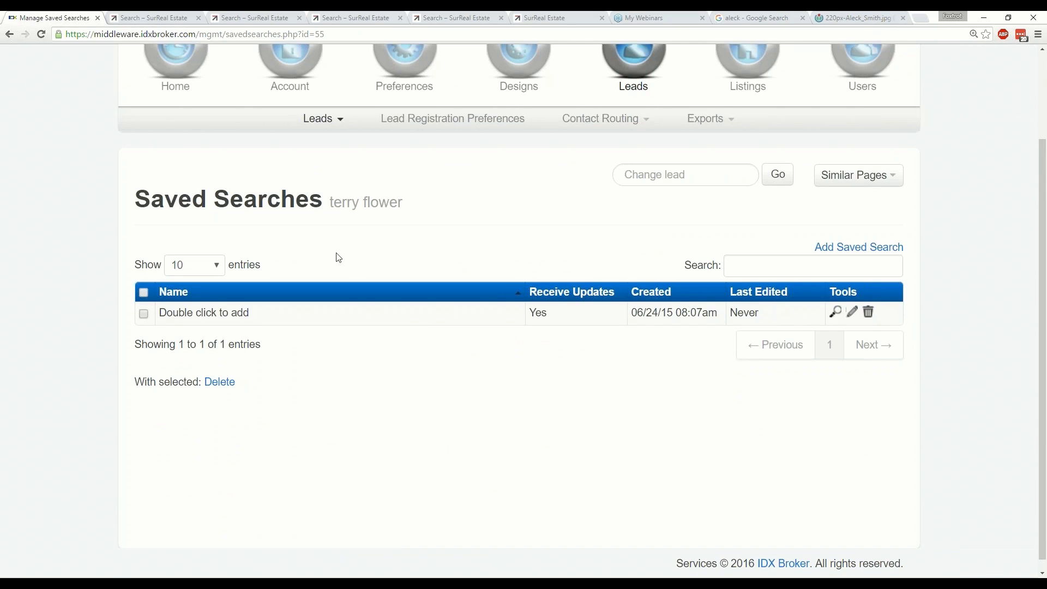
{"action": "left_click", "coordinate": [333, 125]}
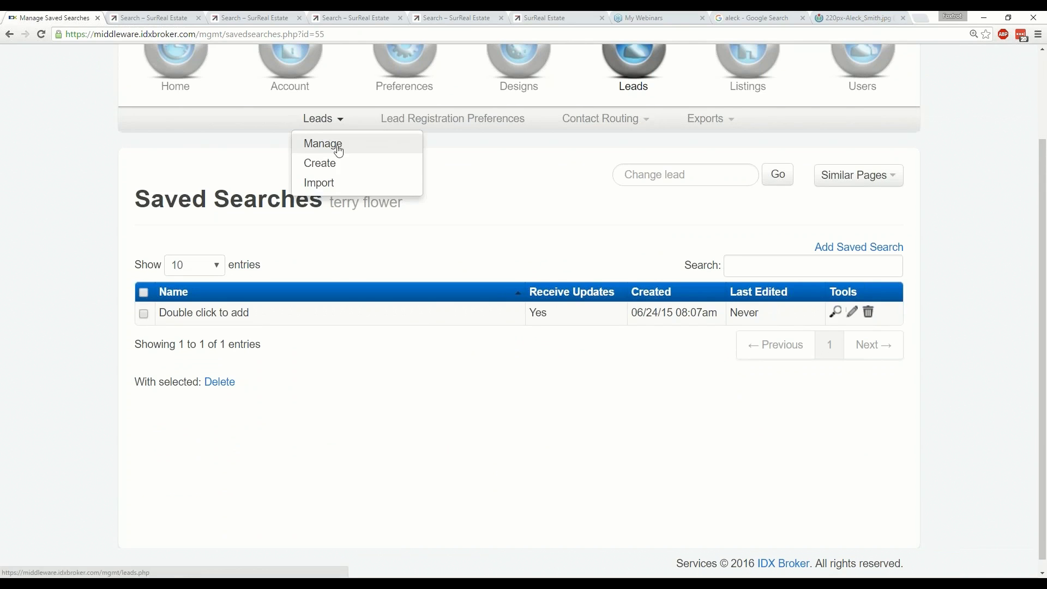
{"action": "left_click", "coordinate": [338, 151]}
{"action": "scroll", "coordinate": [375, 292], "scroll_direction": "down", "scroll_amount": 5}
{"action": "scroll", "coordinate": [375, 295], "scroll_direction": "down", "scroll_amount": 5}
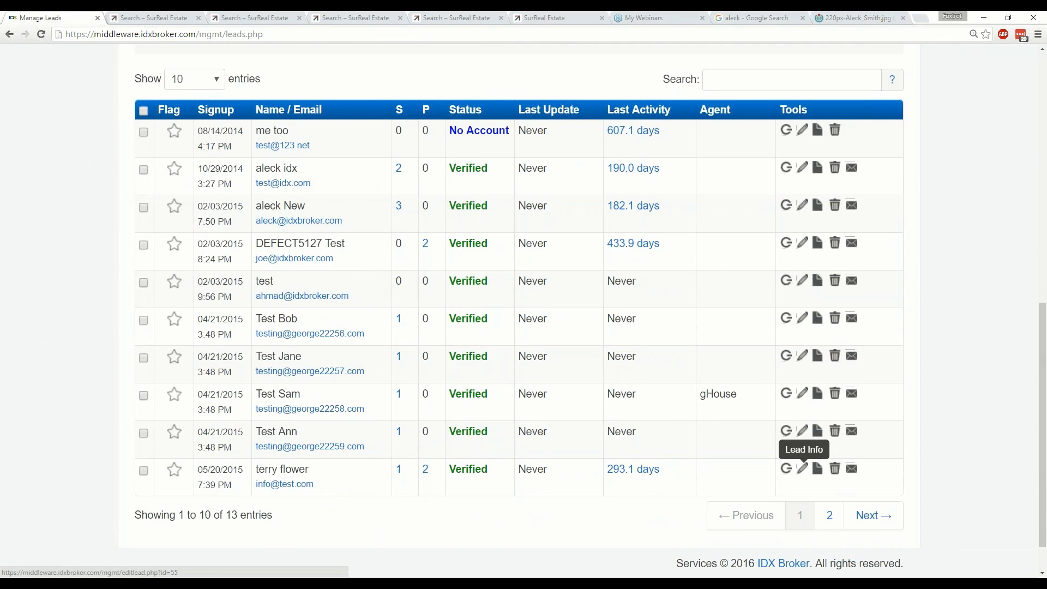
Open the 05/20/2015 lead's saved searches and start adding a new one.
{"action": "left_click", "coordinate": [805, 470]}
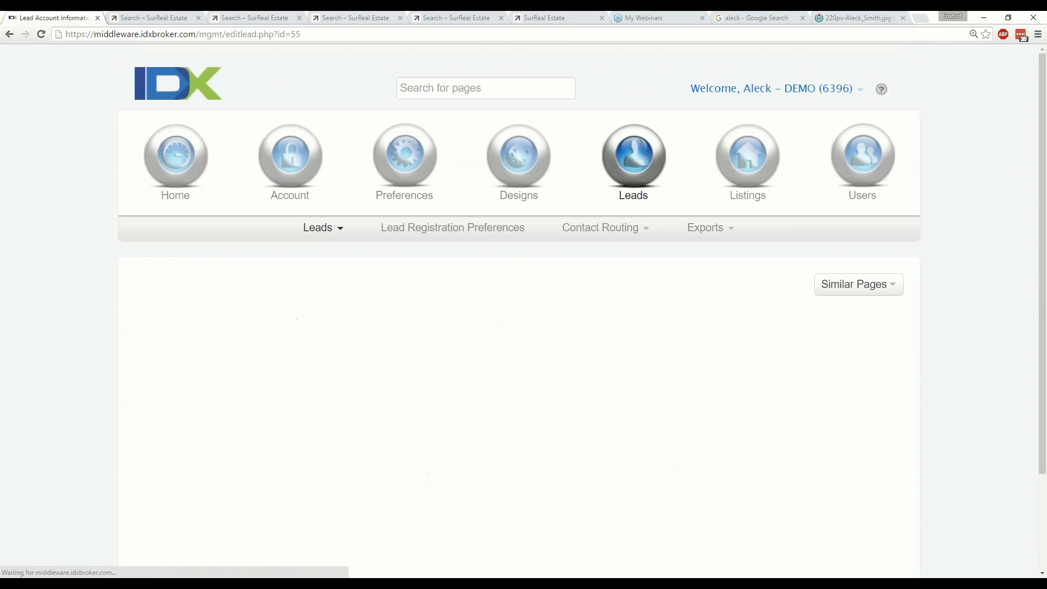
{"action": "scroll", "coordinate": [548, 385], "scroll_direction": "down", "scroll_amount": 1}
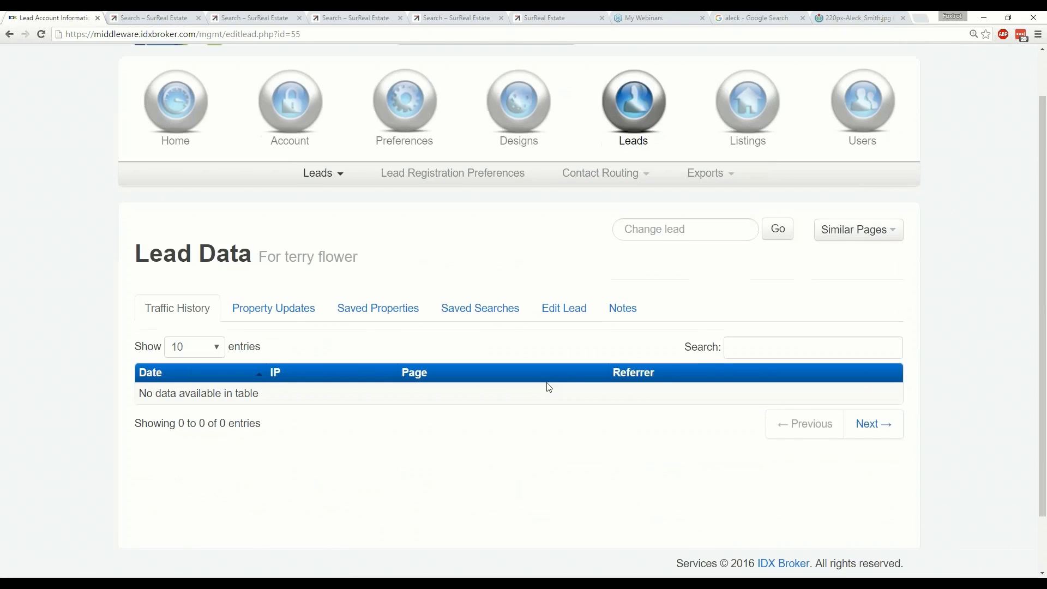
{"action": "left_click", "coordinate": [467, 314]}
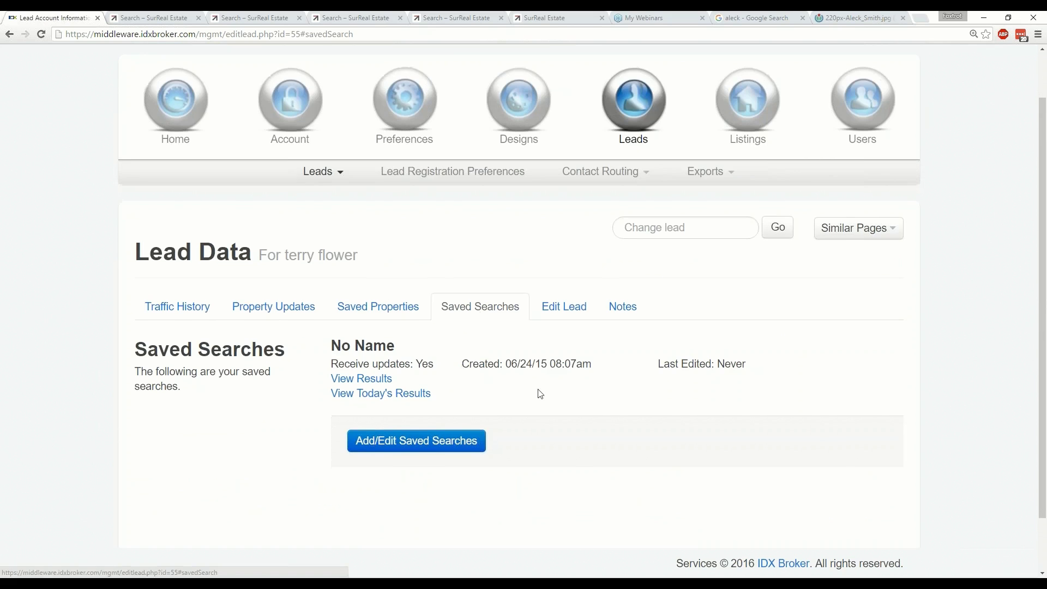
{"action": "scroll", "coordinate": [538, 393], "scroll_direction": "down", "scroll_amount": 1}
{"action": "left_click", "coordinate": [419, 389]}
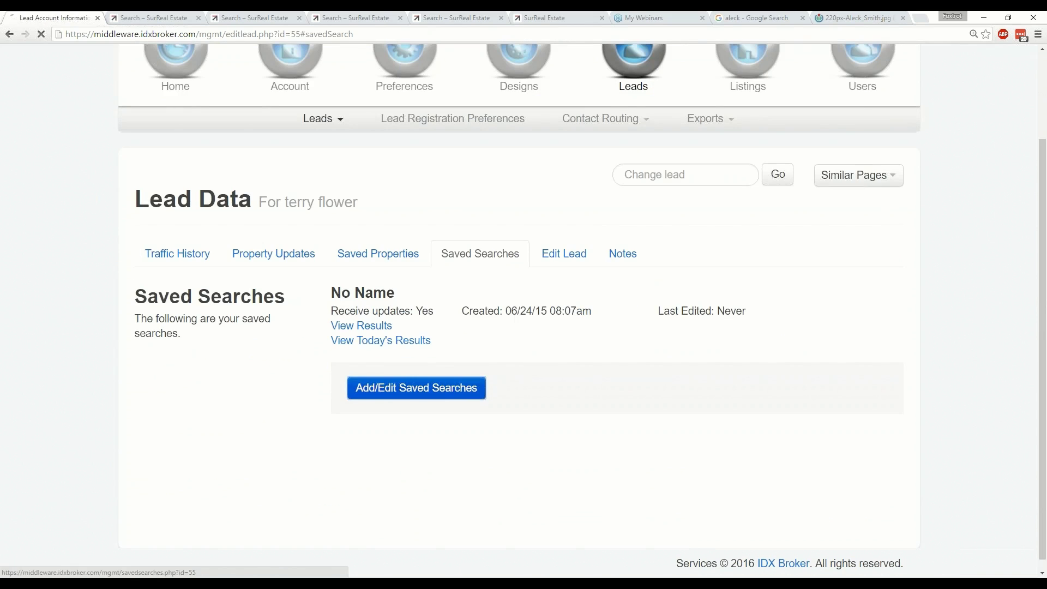
{"action": "scroll", "coordinate": [397, 391], "scroll_direction": "down", "scroll_amount": 1}
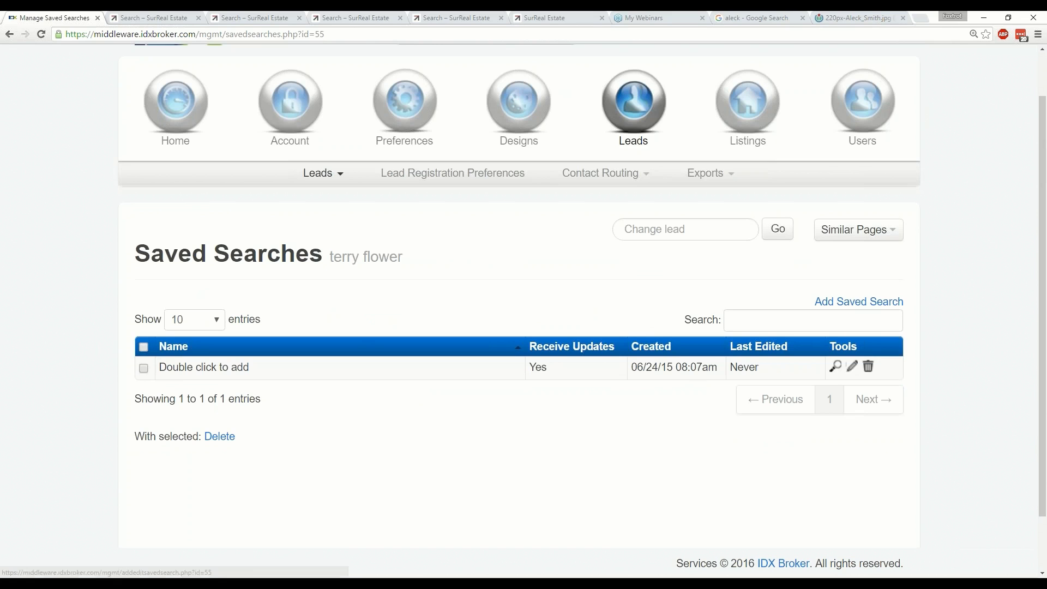
{"action": "left_click", "coordinate": [856, 310]}
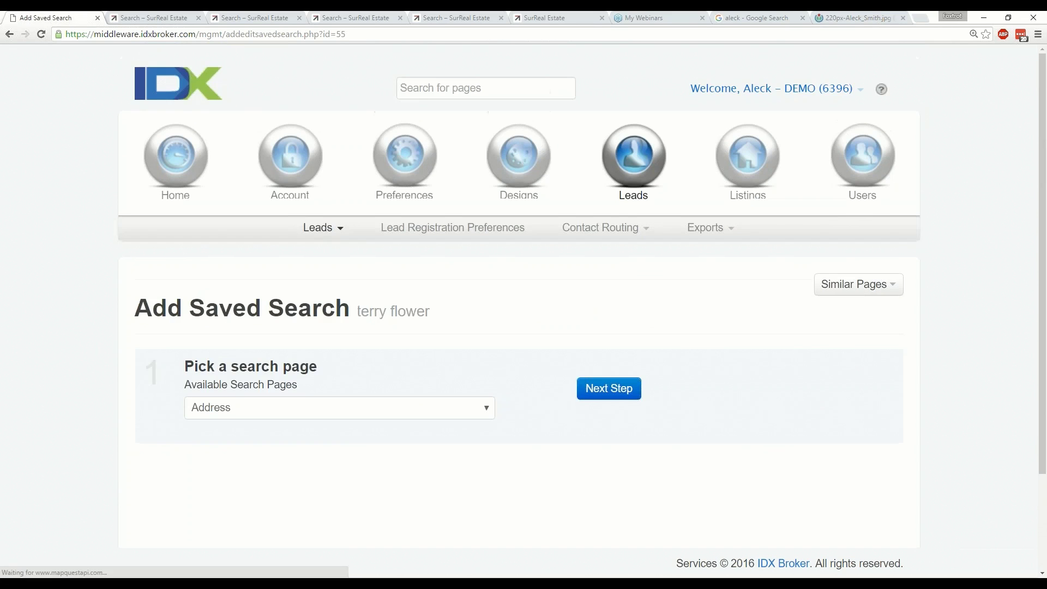
Choose Advanced Search as the search page and continue to the criteria step.
{"action": "scroll", "coordinate": [428, 359], "scroll_direction": "down", "scroll_amount": 1}
{"action": "left_click", "coordinate": [376, 359]}
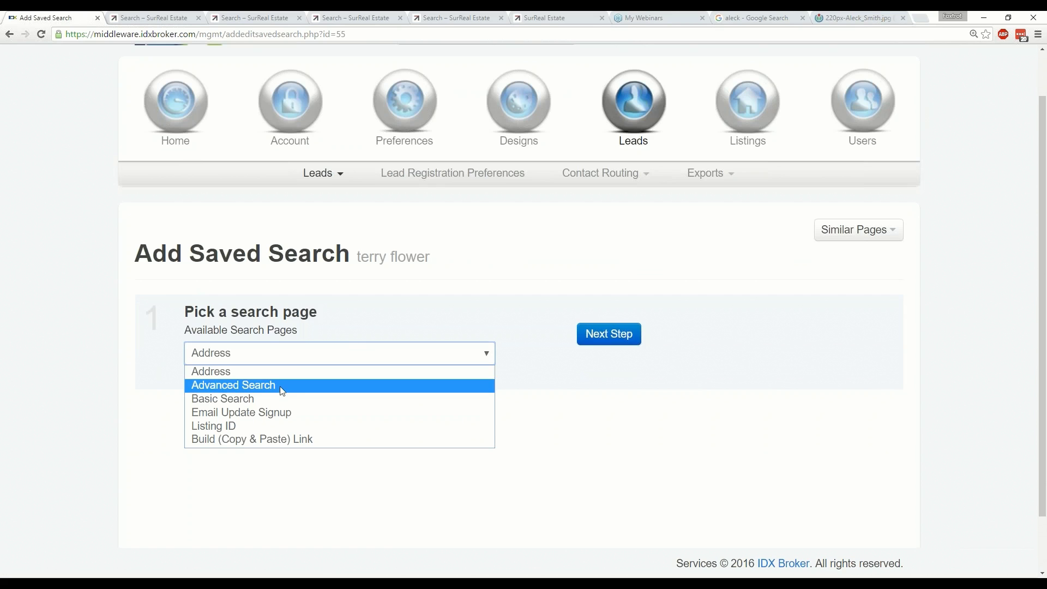
{"action": "left_click", "coordinate": [282, 391]}
{"action": "left_click", "coordinate": [367, 358]}
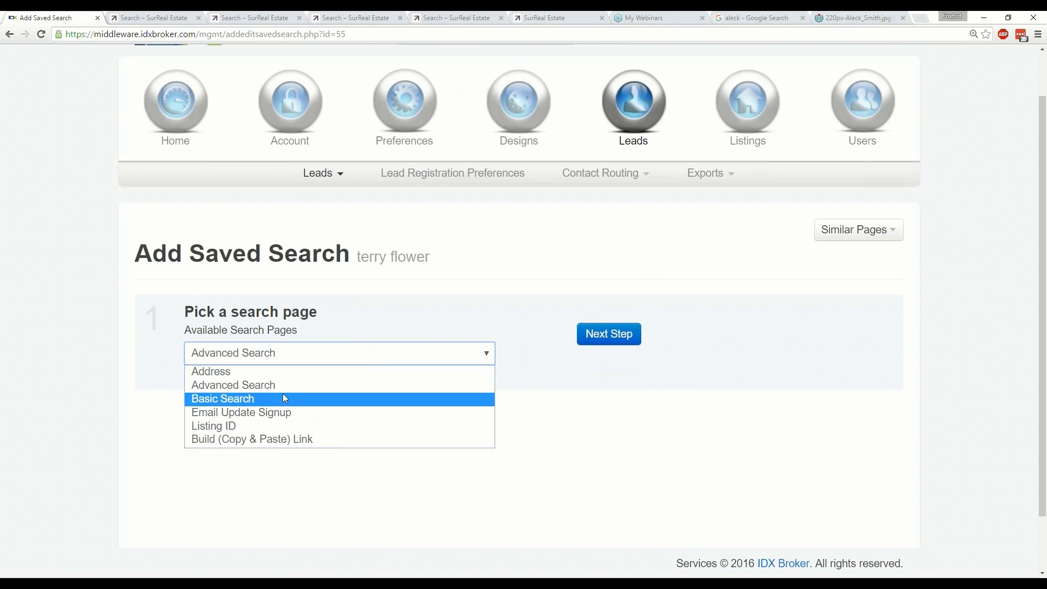
{"action": "left_click", "coordinate": [281, 383]}
{"action": "left_click", "coordinate": [599, 332]}
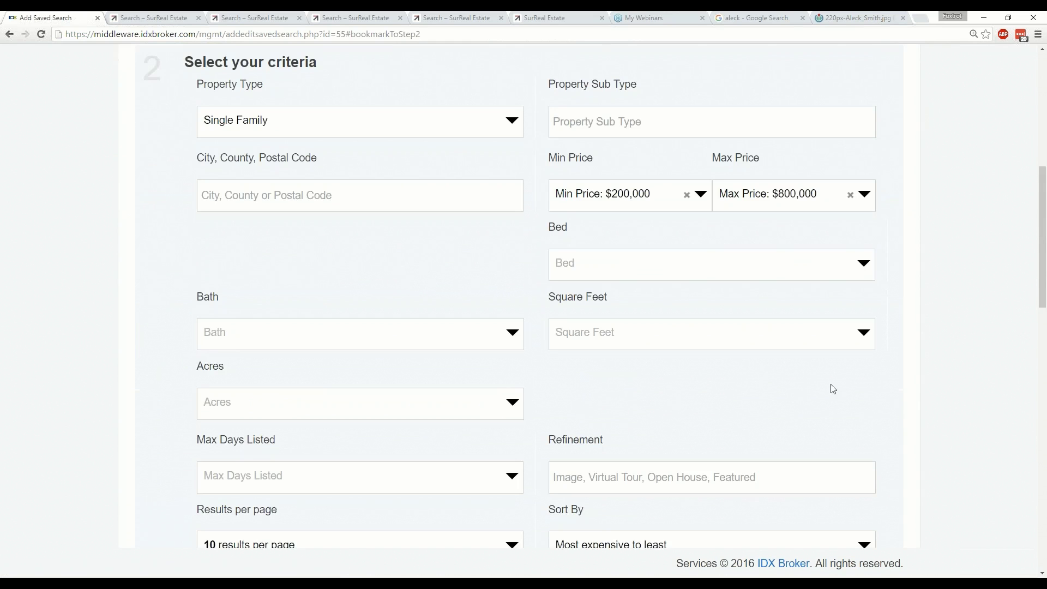
{"action": "scroll", "coordinate": [866, 352], "scroll_direction": "up", "scroll_amount": 1}
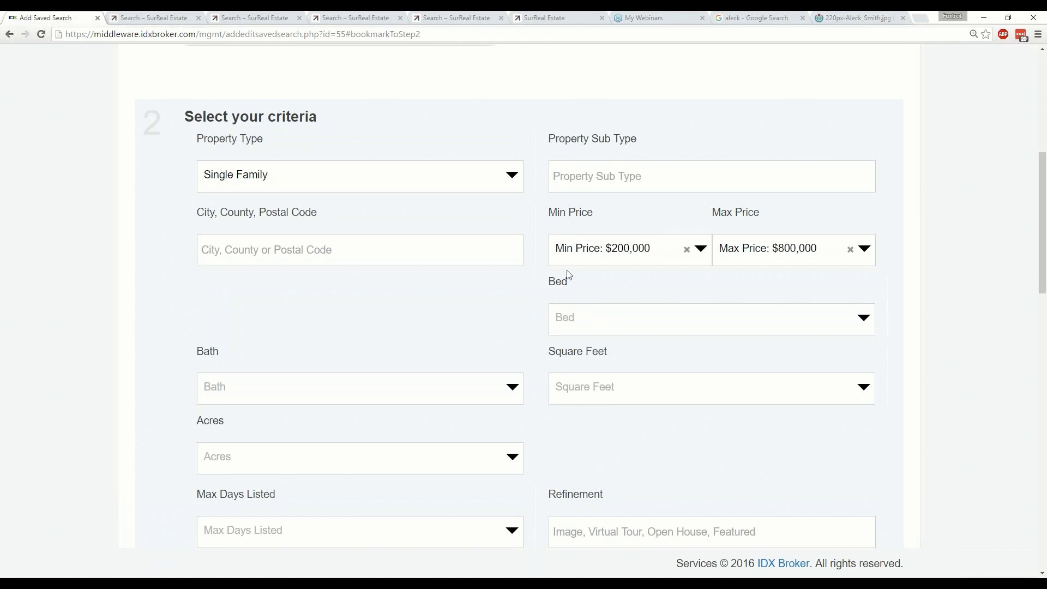
Clear the $200,000 and $800,000 price limits and add Woodford county as location.
{"action": "left_click", "coordinate": [688, 250]}
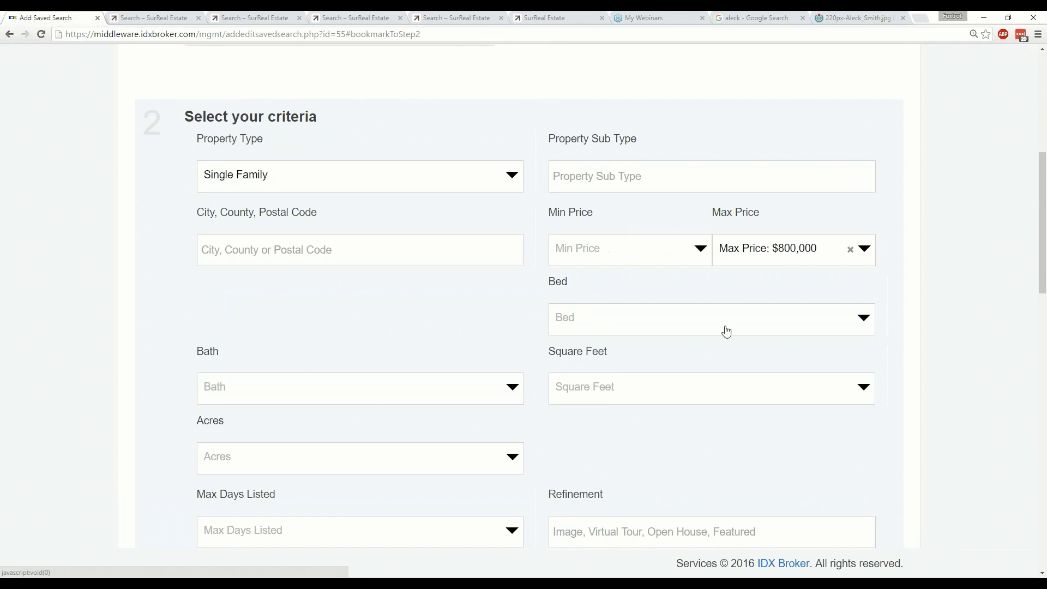
{"action": "left_click", "coordinate": [851, 251]}
{"action": "left_click", "coordinate": [275, 254]}
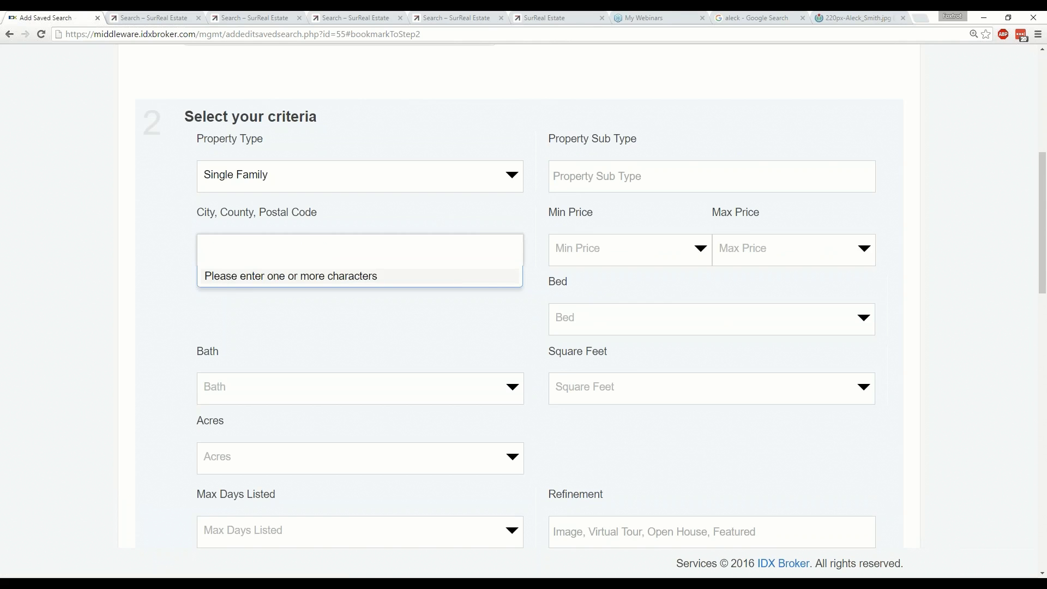
{"action": "type", "text": "w"}
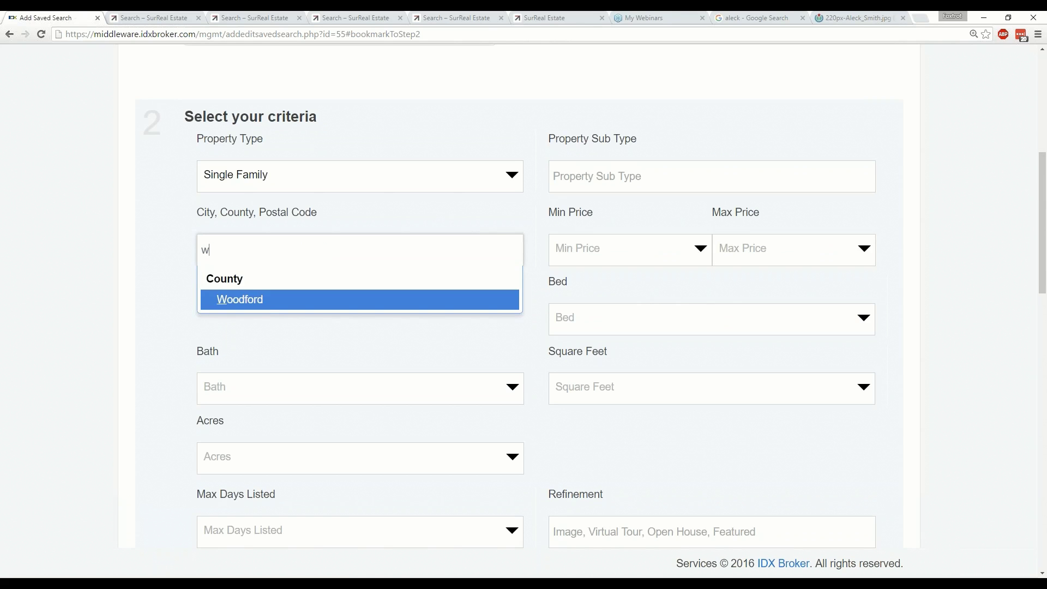
{"action": "left_click", "coordinate": [264, 304]}
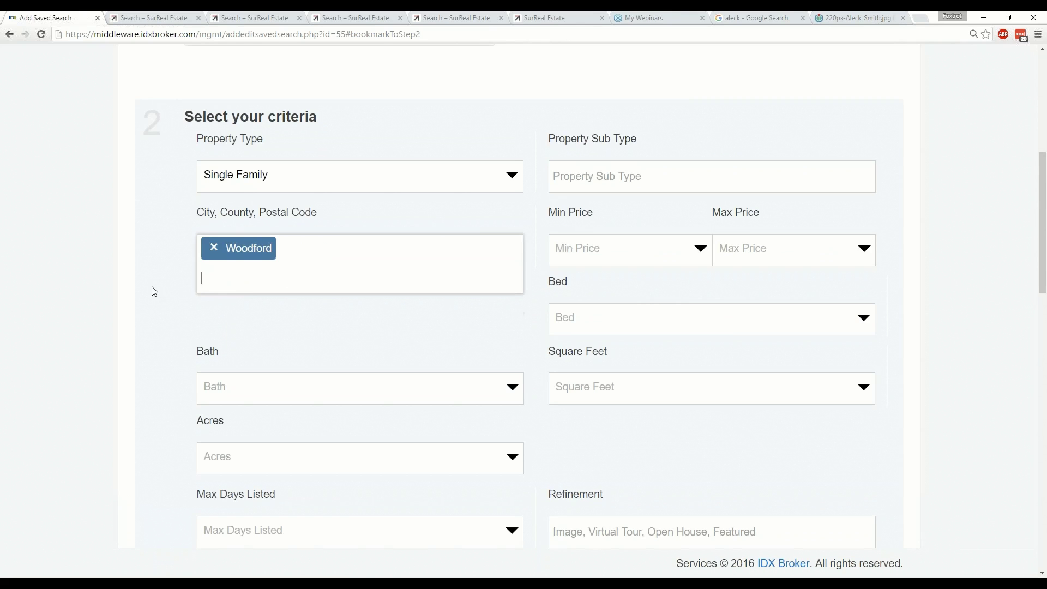
Require 3+ bedrooms and review the remaining advanced search fields.
{"action": "scroll", "coordinate": [152, 292], "scroll_direction": "down", "scroll_amount": 1}
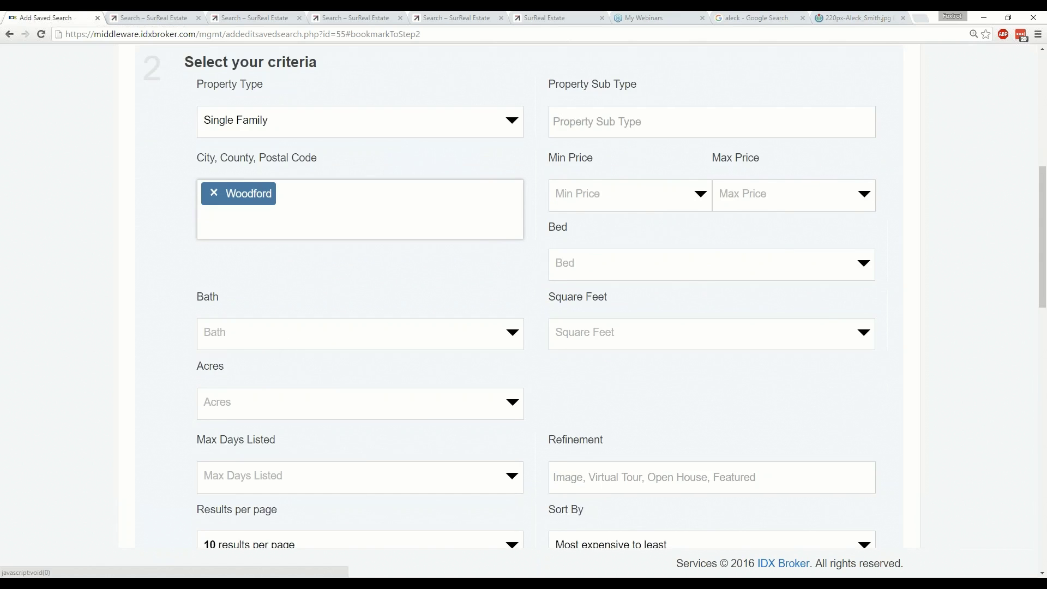
{"action": "left_click", "coordinate": [709, 263]}
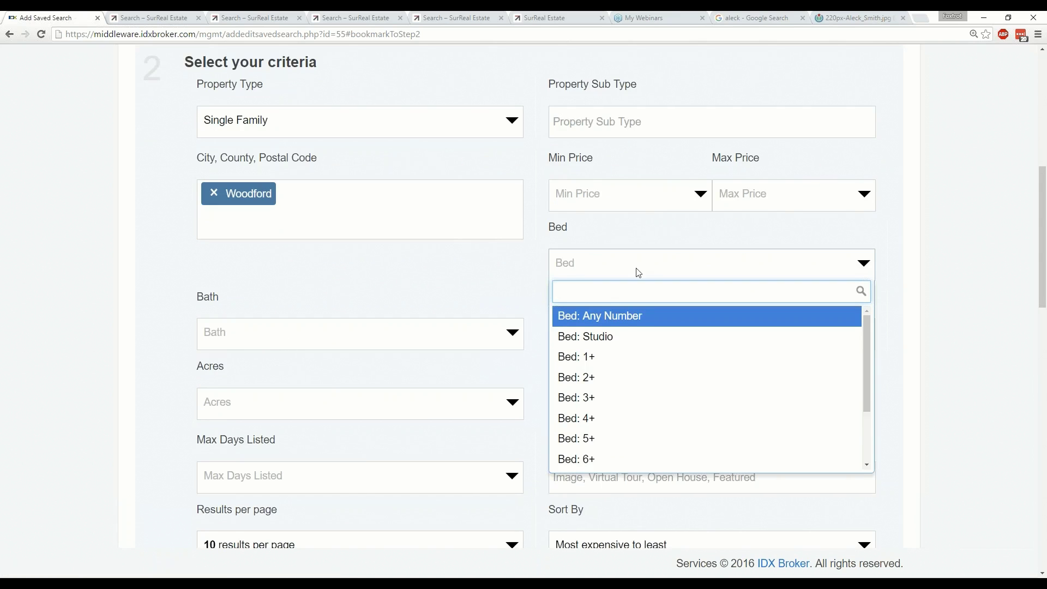
{"action": "left_click", "coordinate": [601, 402]}
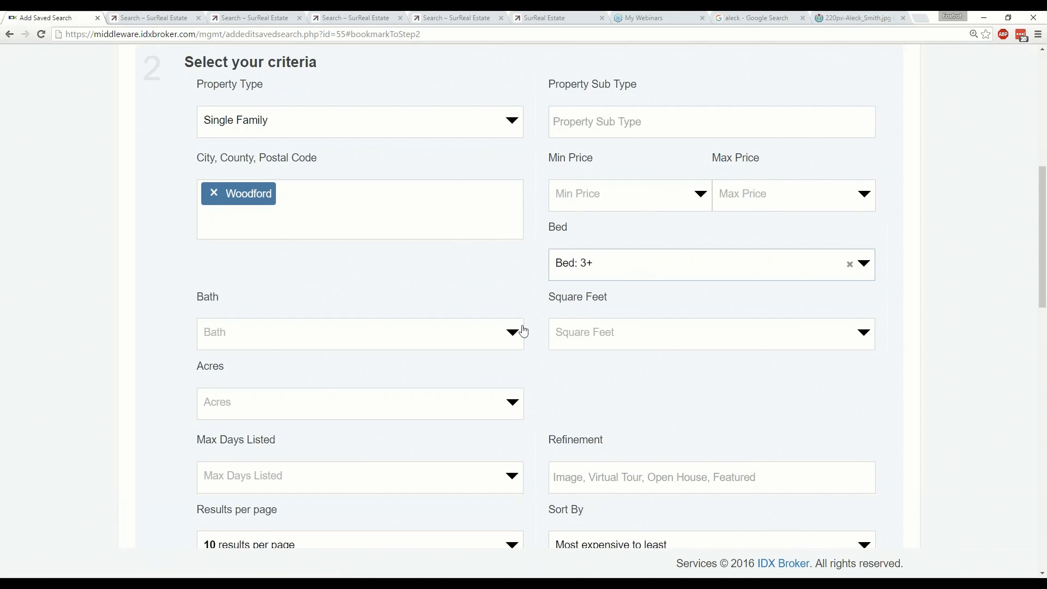
{"action": "scroll", "coordinate": [526, 299], "scroll_direction": "down", "scroll_amount": 6}
{"action": "scroll", "coordinate": [528, 304], "scroll_direction": "down", "scroll_amount": 1}
{"action": "scroll", "coordinate": [527, 303], "scroll_direction": "down", "scroll_amount": 2}
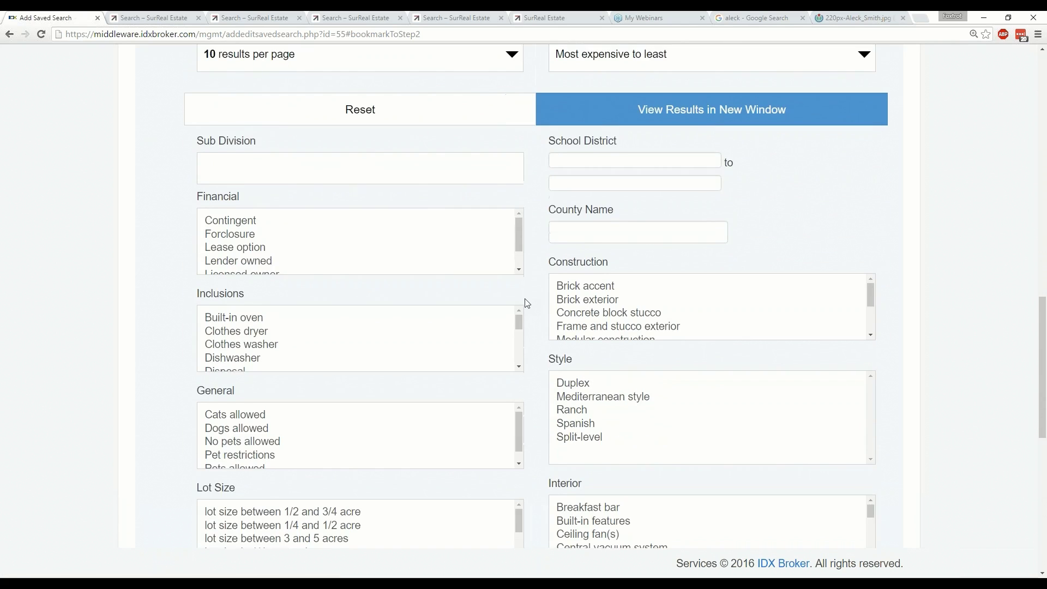
{"action": "scroll", "coordinate": [527, 304], "scroll_direction": "down", "scroll_amount": 3}
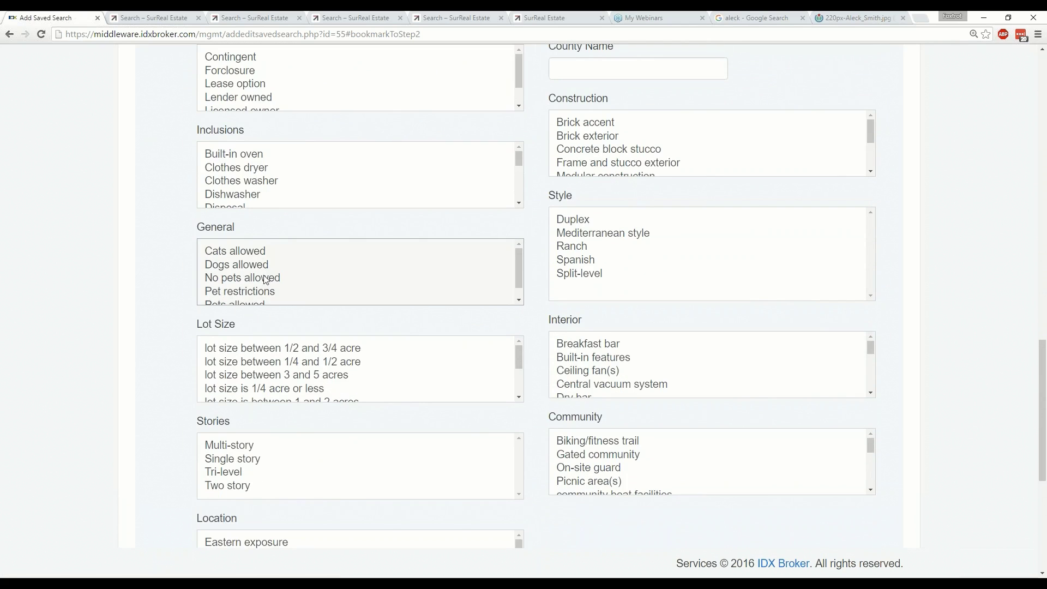
{"action": "scroll", "coordinate": [270, 291], "scroll_direction": "down", "scroll_amount": 1}
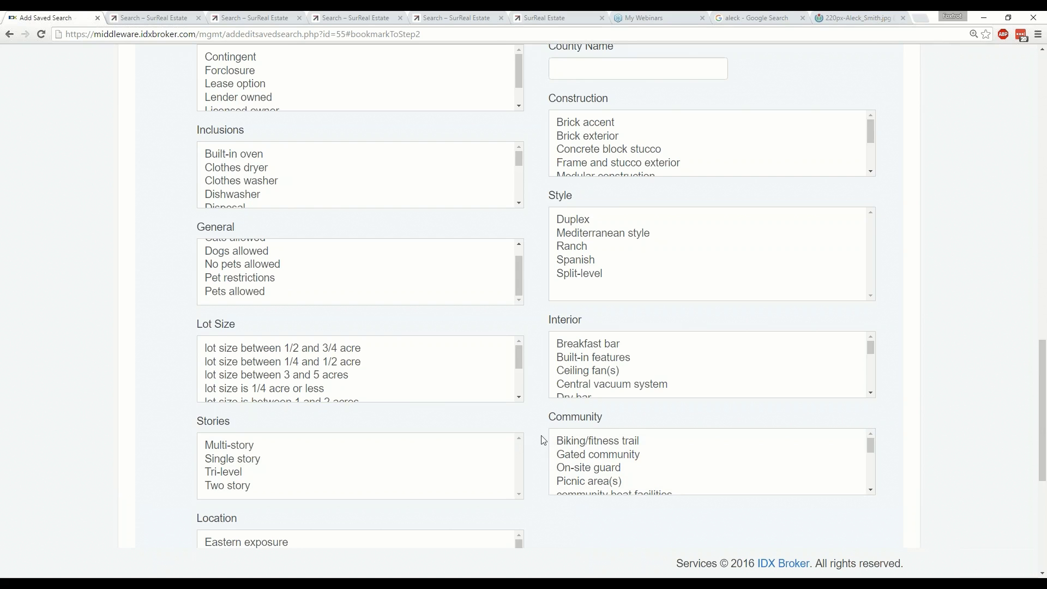
{"action": "scroll", "coordinate": [546, 439], "scroll_direction": "up", "scroll_amount": 4}
{"action": "scroll", "coordinate": [561, 434], "scroll_direction": "up", "scroll_amount": 2}
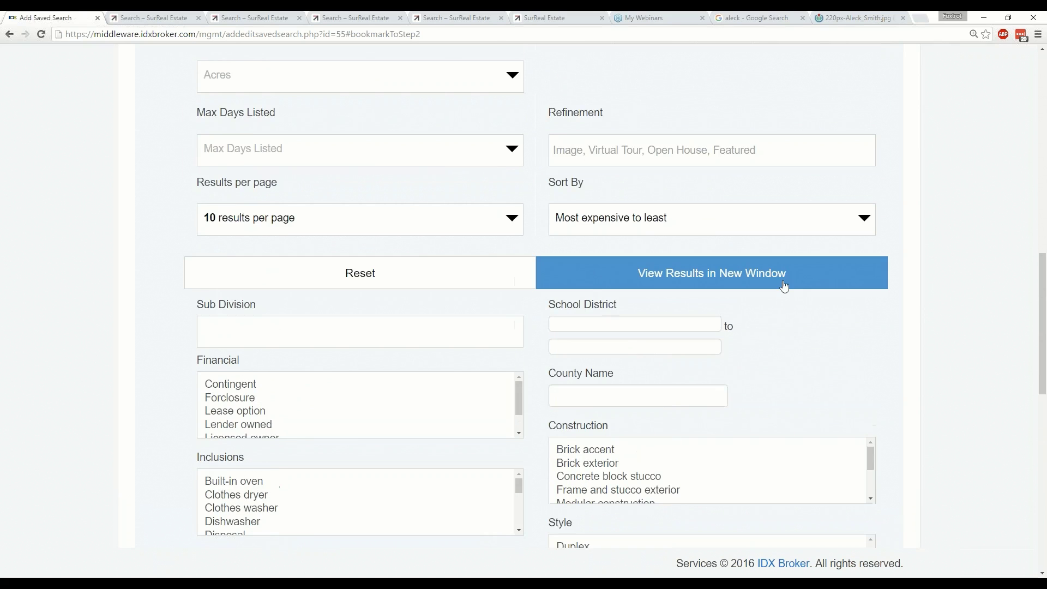
Name the Woodford search 'Baby Home', save it, and return to Manage Leads.
{"action": "scroll", "coordinate": [935, 293], "scroll_direction": "down", "scroll_amount": 12}
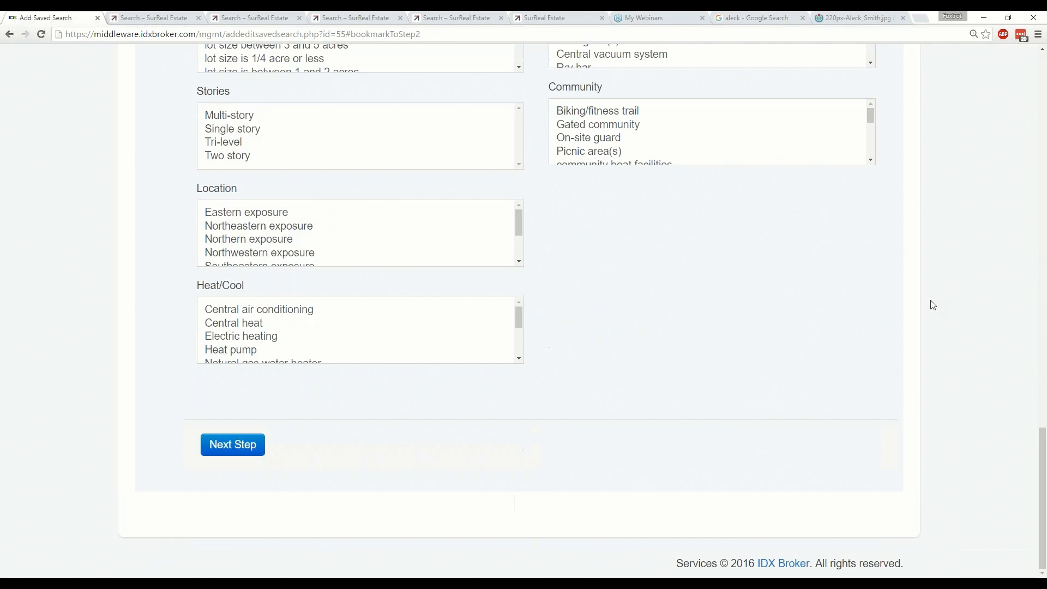
{"action": "left_click", "coordinate": [220, 444]}
{"action": "left_click", "coordinate": [289, 384]}
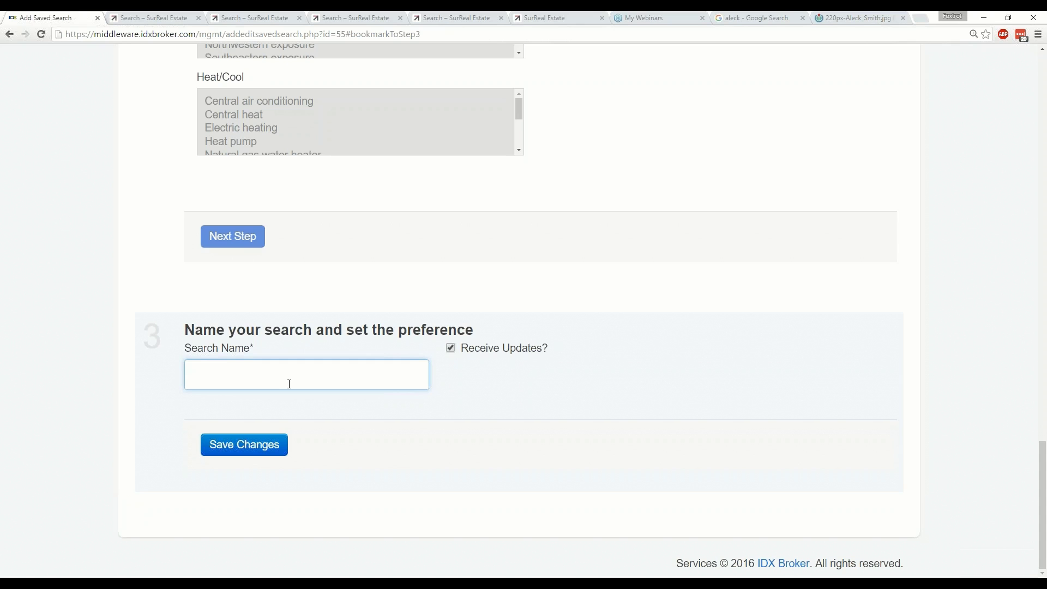
{"action": "type", "text": "Baby Home"}
{"action": "left_click", "coordinate": [256, 446]}
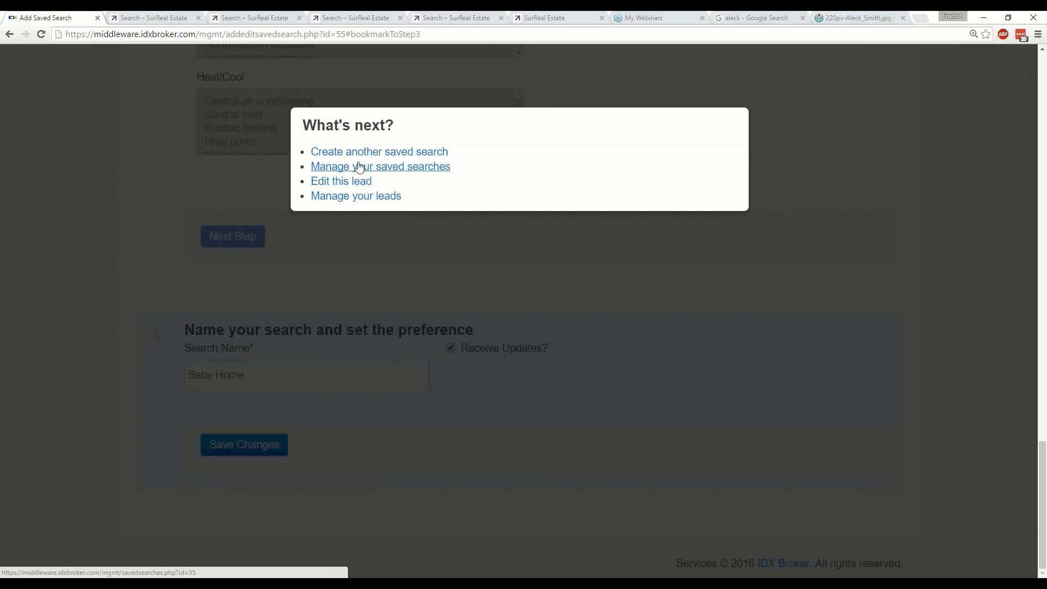
{"action": "left_click", "coordinate": [368, 200]}
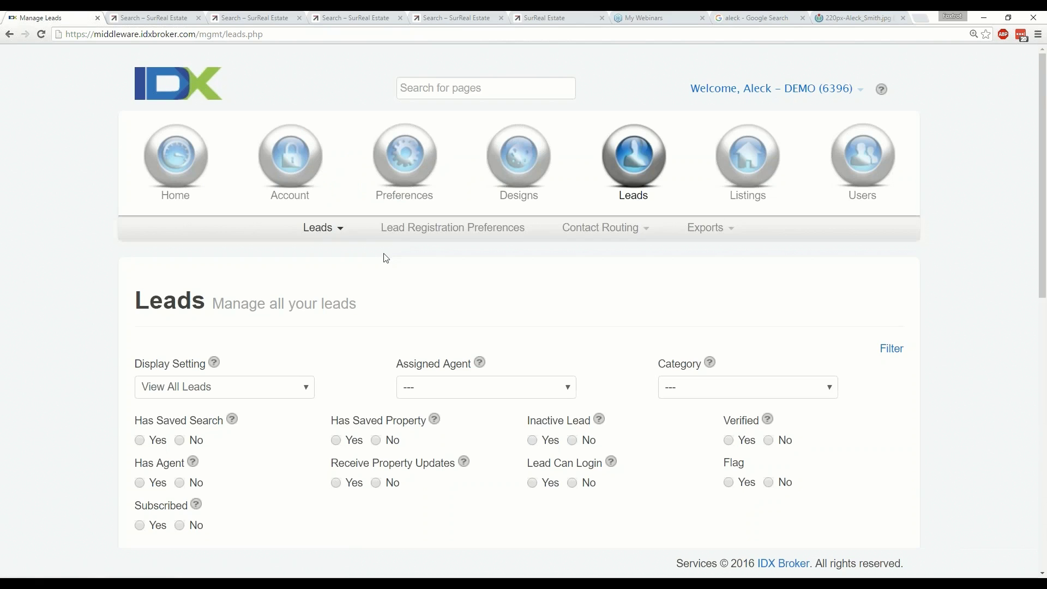
Scroll through the Manage Leads filters and leads list, then back to the top.
{"action": "scroll", "coordinate": [386, 258], "scroll_direction": "down", "scroll_amount": 2}
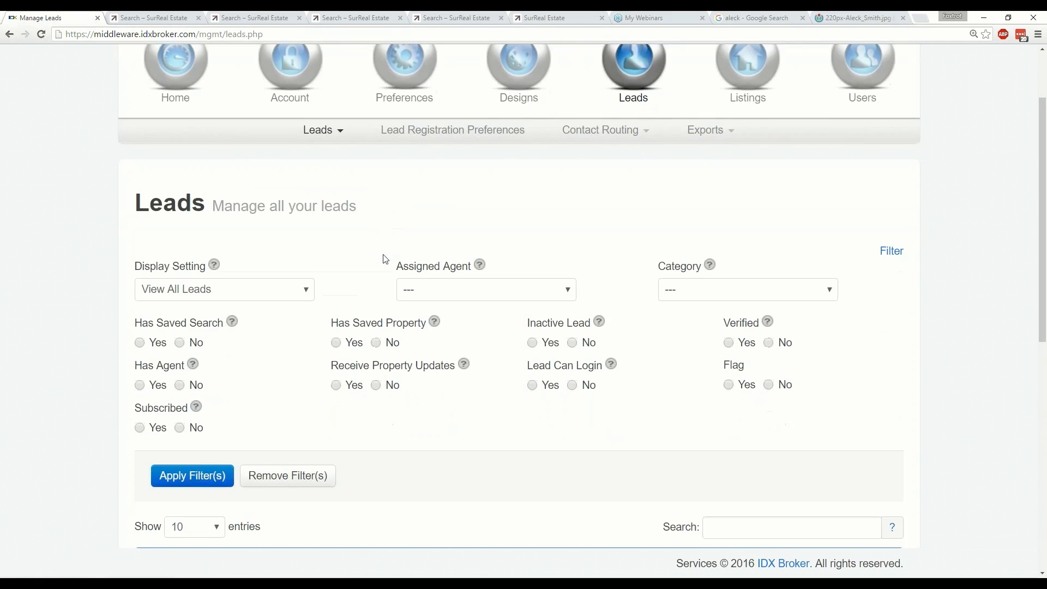
{"action": "scroll", "coordinate": [386, 259], "scroll_direction": "down", "scroll_amount": 1}
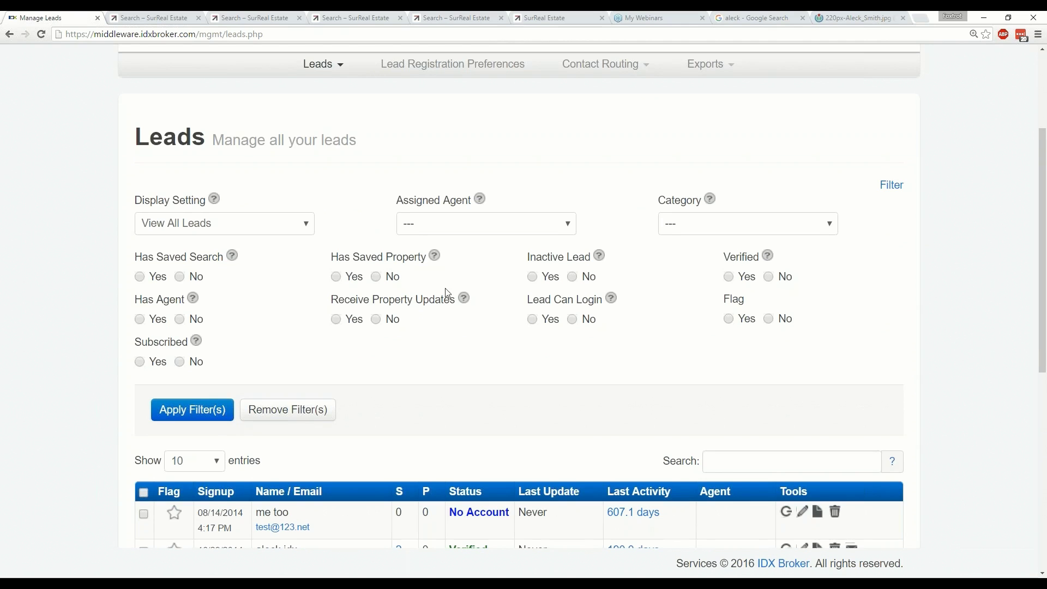
{"action": "scroll", "coordinate": [484, 307], "scroll_direction": "up", "scroll_amount": 1}
{"action": "scroll", "coordinate": [484, 307], "scroll_direction": "up", "scroll_amount": 1}
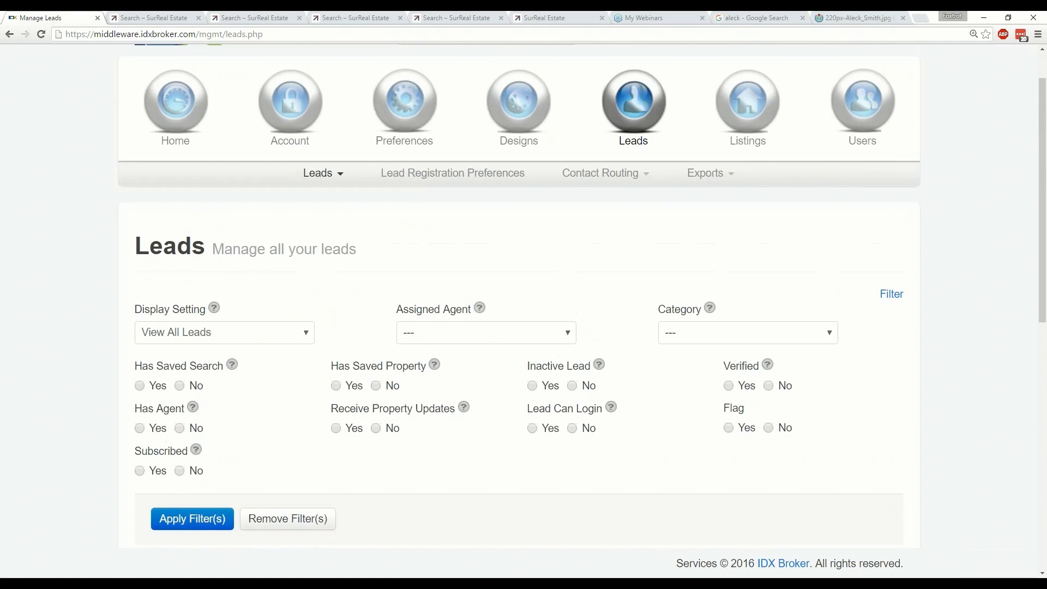
Open the Global Preferences email settings and review the Send Property Updates choices.
{"action": "mouse_move", "coordinate": [404, 96]}
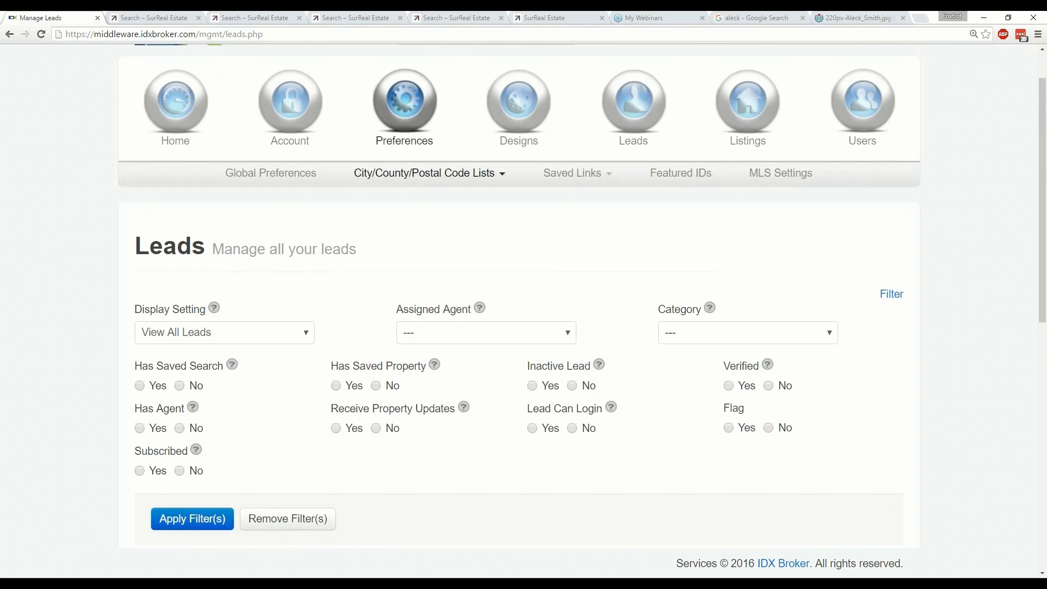
{"action": "left_click", "coordinate": [286, 182]}
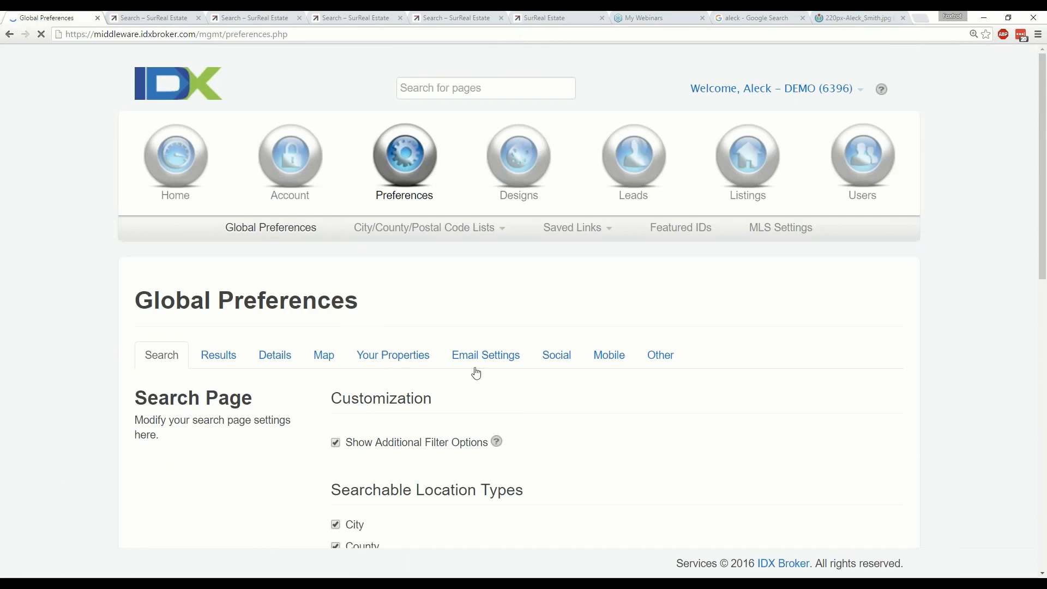
{"action": "left_click", "coordinate": [483, 357]}
{"action": "scroll", "coordinate": [839, 347], "scroll_direction": "down", "scroll_amount": 5}
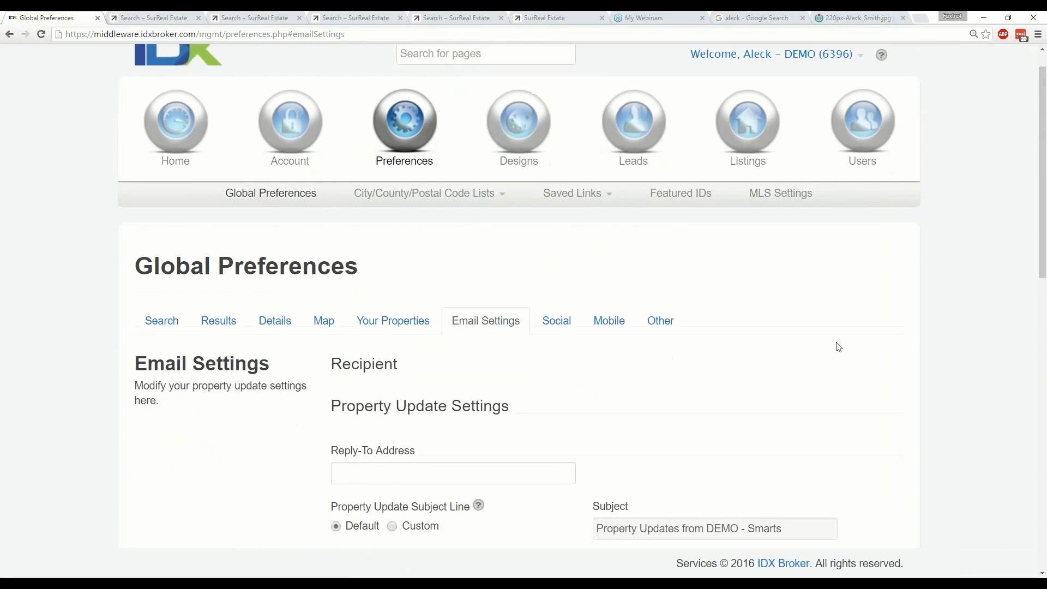
{"action": "scroll", "coordinate": [868, 345], "scroll_direction": "down", "scroll_amount": 2}
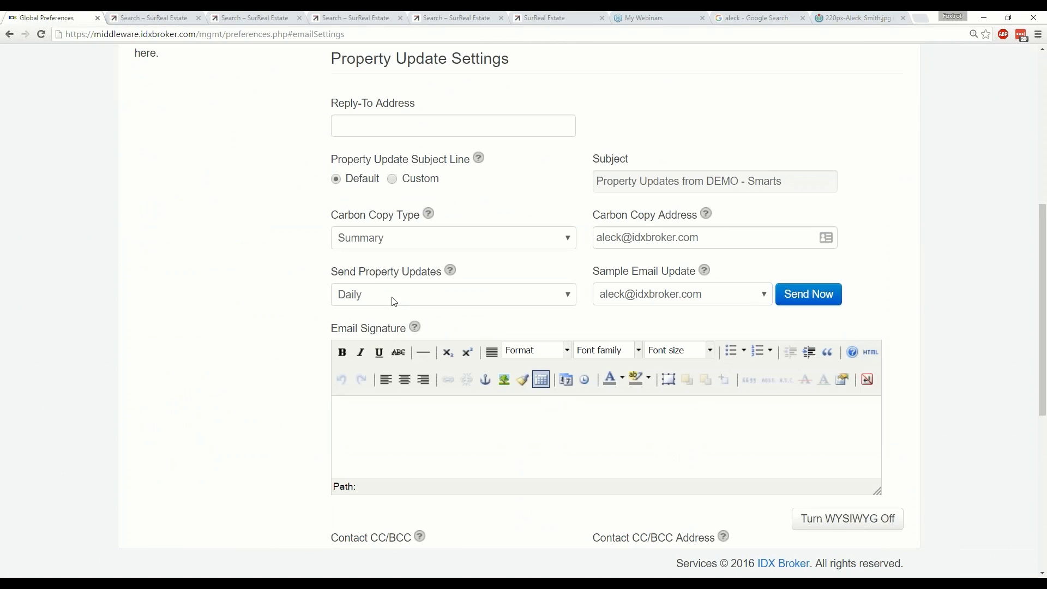
{"action": "left_click", "coordinate": [394, 302]}
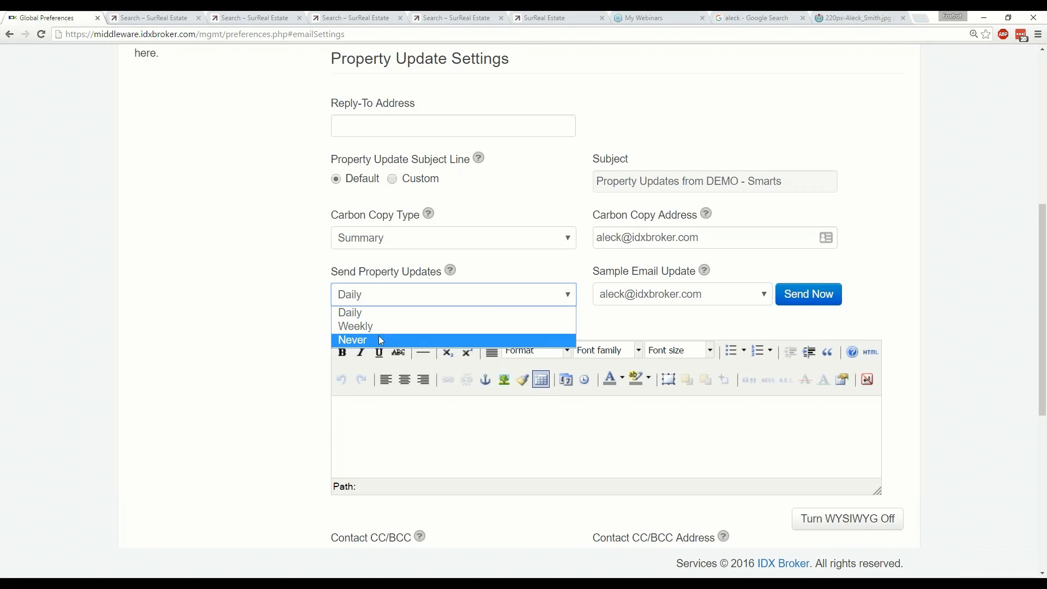
{"action": "left_click", "coordinate": [257, 276]}
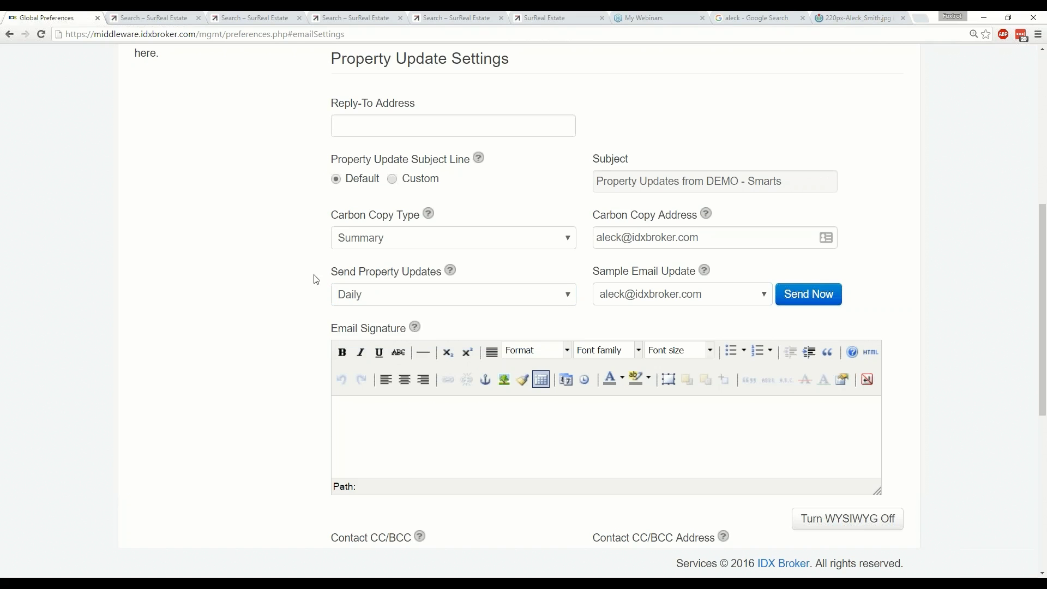
Change Send Property Updates from Daily to Weekly, then to Never.
{"action": "left_click", "coordinate": [347, 298]}
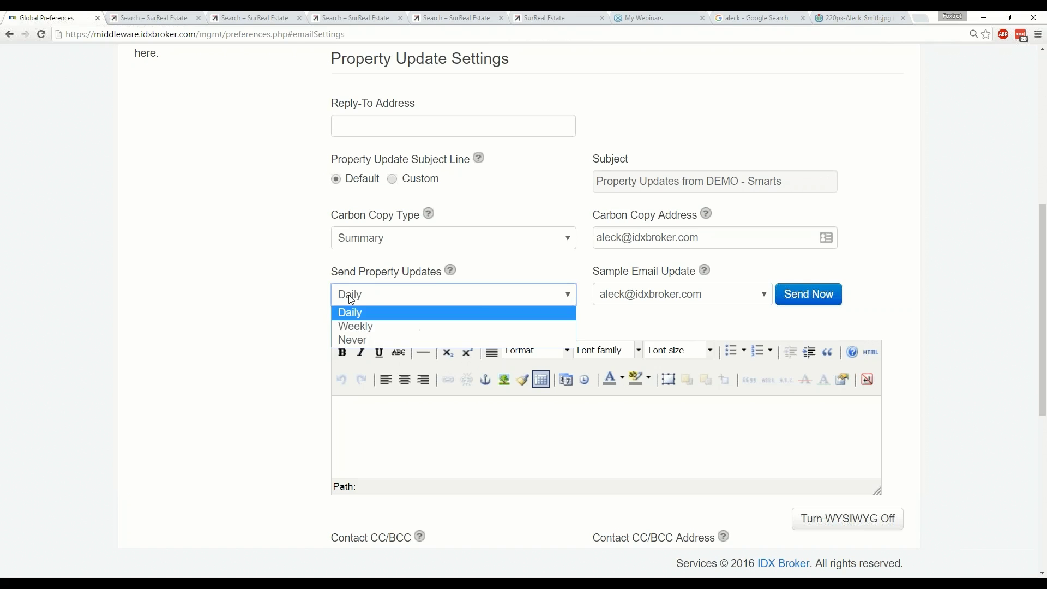
{"action": "left_click", "coordinate": [359, 326]}
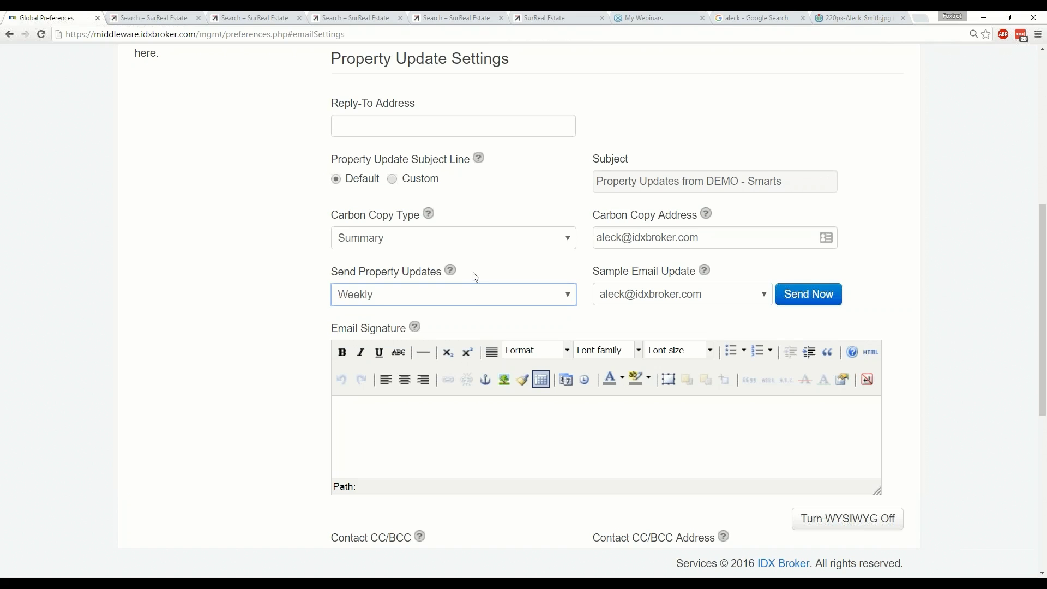
{"action": "left_click", "coordinate": [475, 300]}
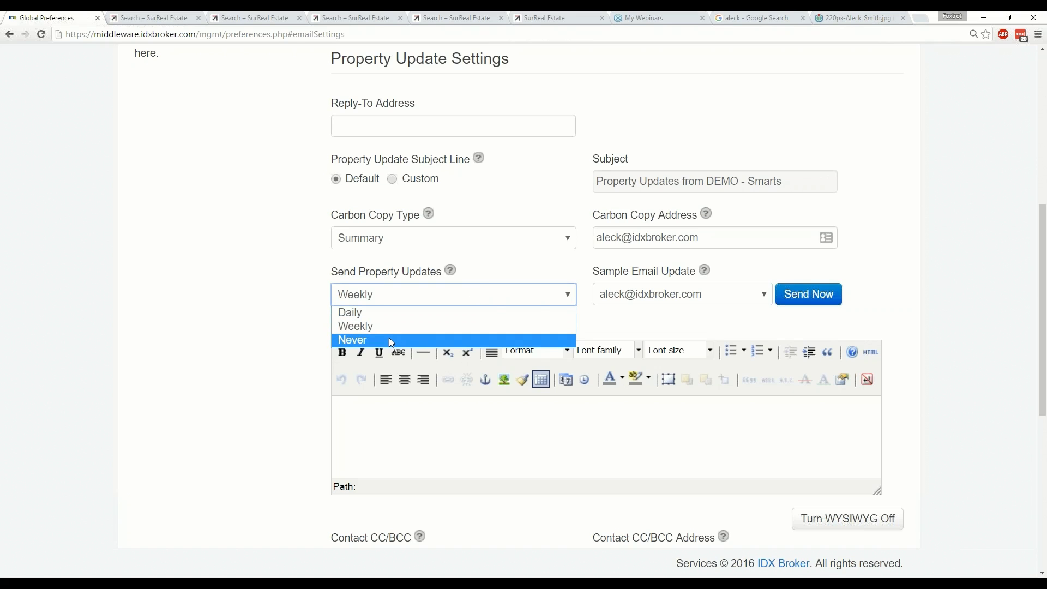
{"action": "left_click", "coordinate": [390, 340]}
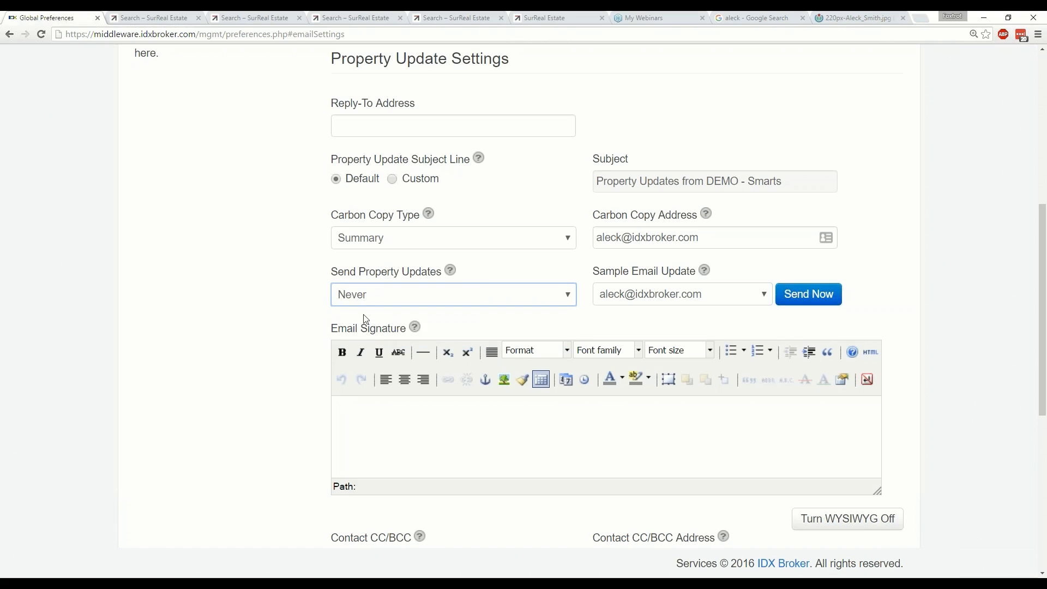
{"action": "left_click", "coordinate": [366, 300]}
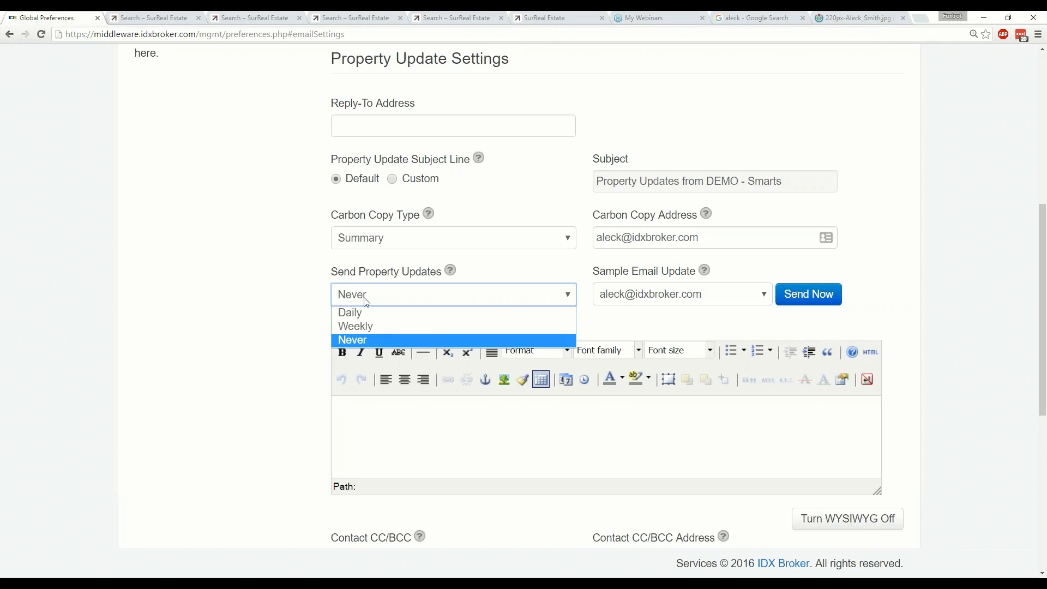
{"action": "left_click", "coordinate": [382, 340]}
{"action": "scroll", "coordinate": [312, 338], "scroll_direction": "down", "scroll_amount": 7}
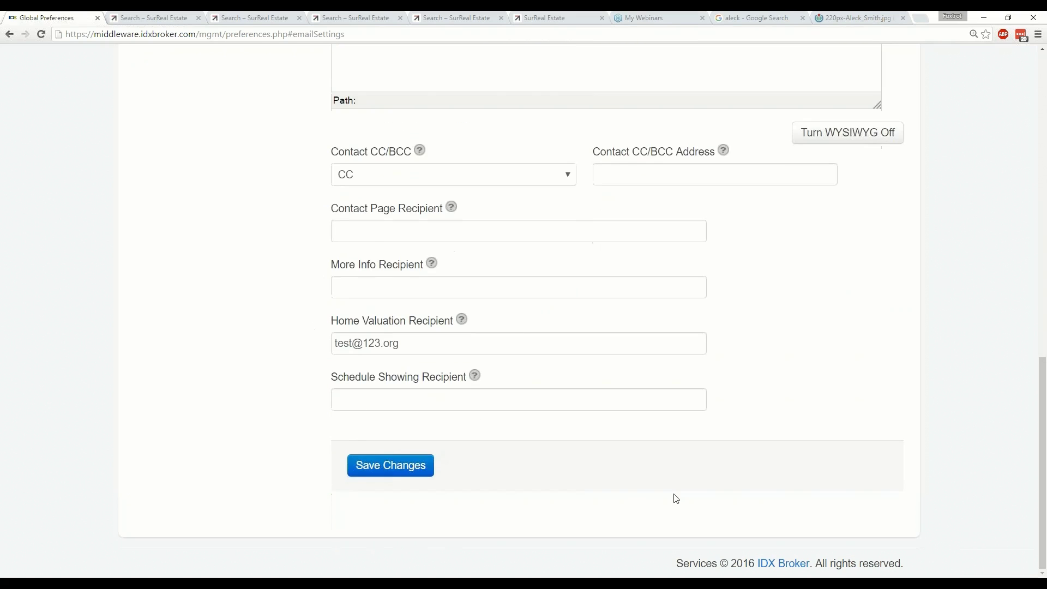
{"action": "scroll", "coordinate": [676, 499], "scroll_direction": "up", "scroll_amount": 12}
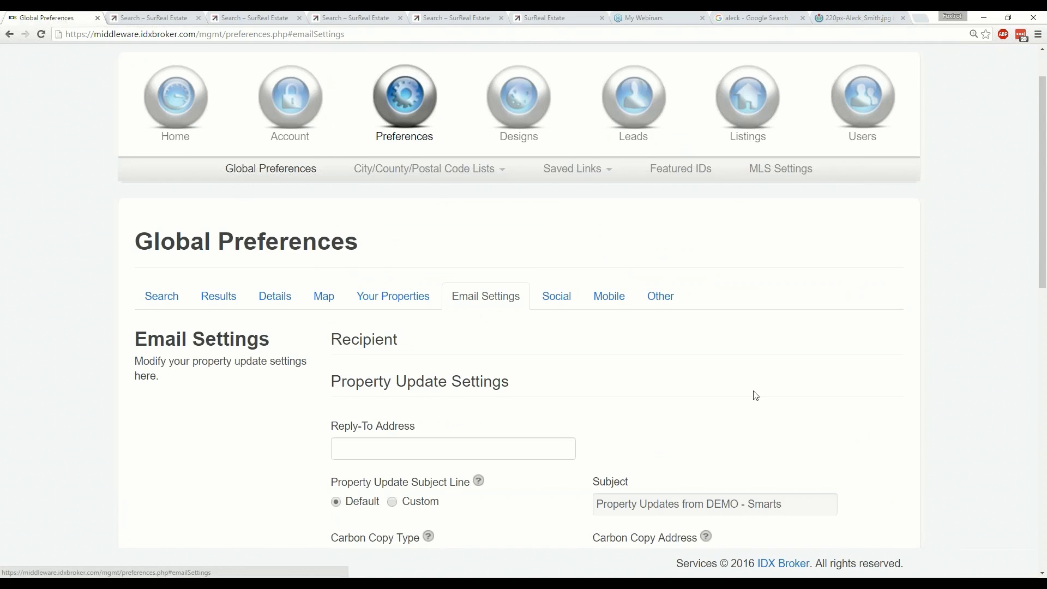
{"action": "scroll", "coordinate": [748, 397], "scroll_direction": "down", "scroll_amount": 4}
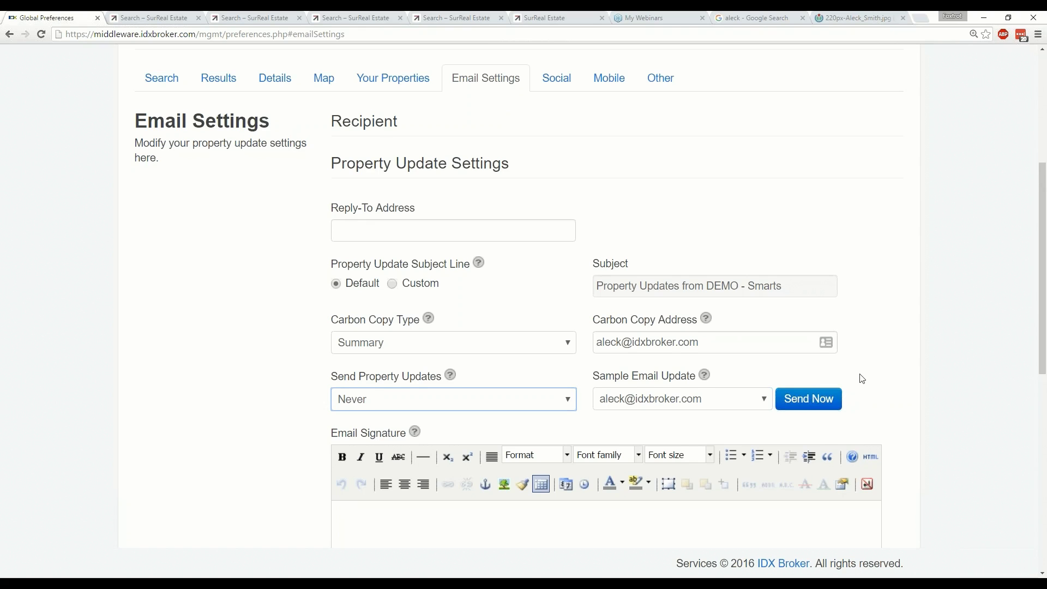
{"action": "scroll", "coordinate": [859, 377], "scroll_direction": "down", "scroll_amount": 2}
{"action": "scroll", "coordinate": [903, 378], "scroll_direction": "down", "scroll_amount": 2}
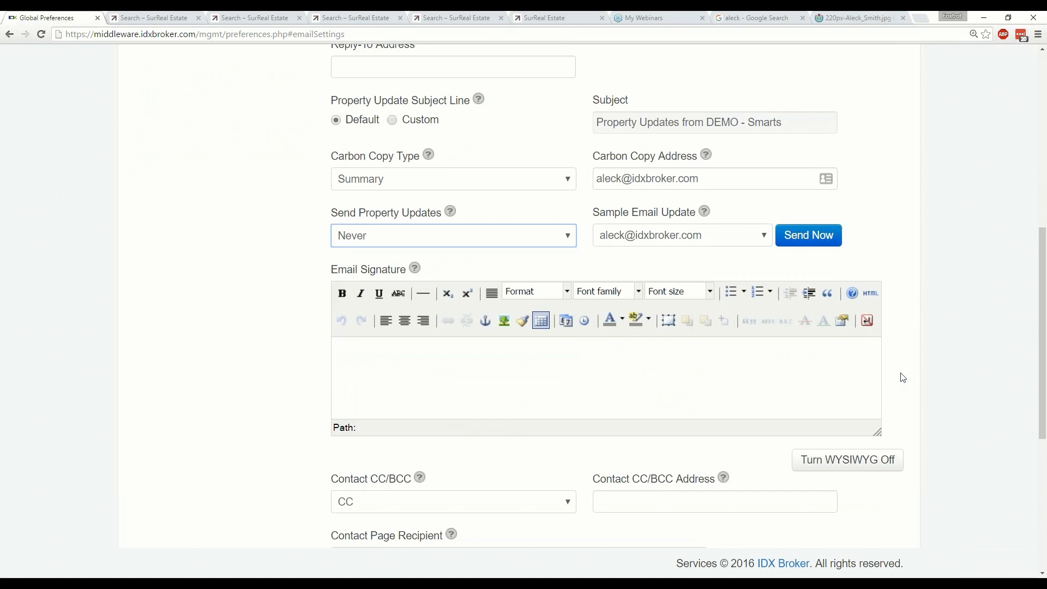
{"action": "scroll", "coordinate": [902, 377], "scroll_direction": "up", "scroll_amount": 2}
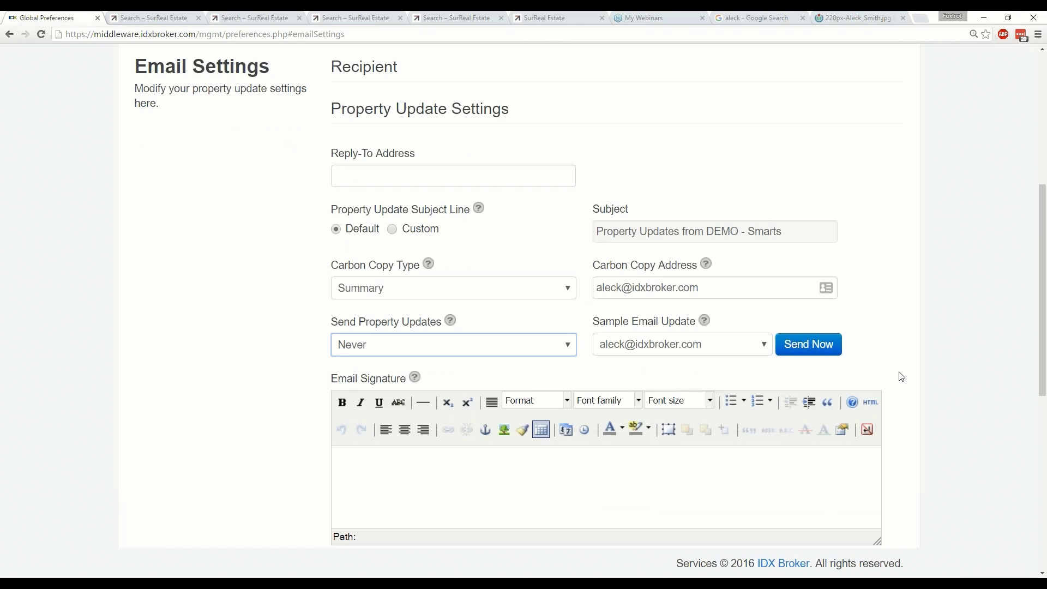
{"action": "scroll", "coordinate": [902, 377], "scroll_direction": "down", "scroll_amount": 1}
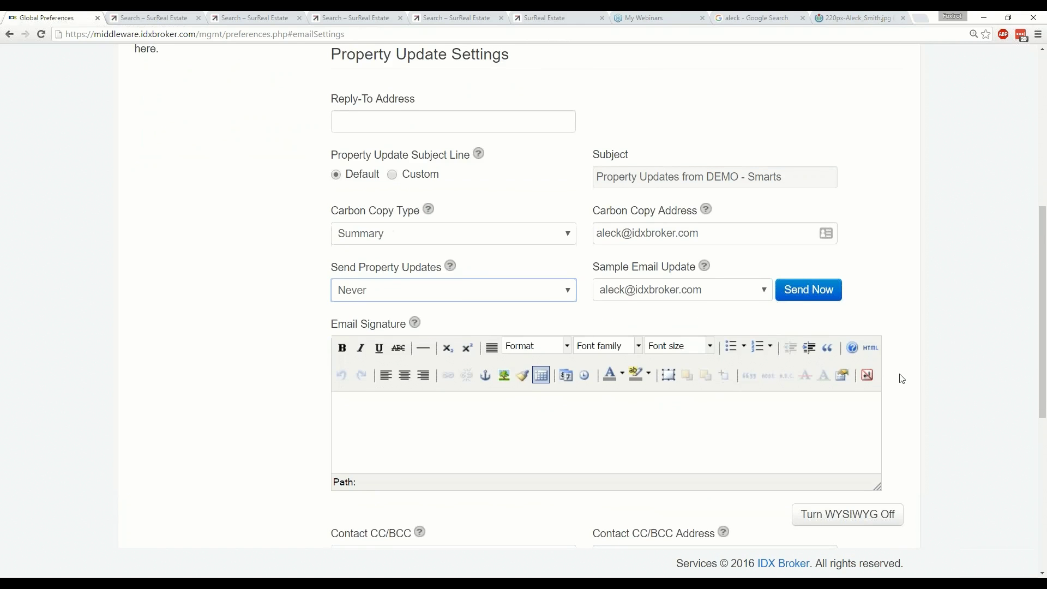
{"action": "scroll", "coordinate": [902, 378], "scroll_direction": "down", "scroll_amount": 5}
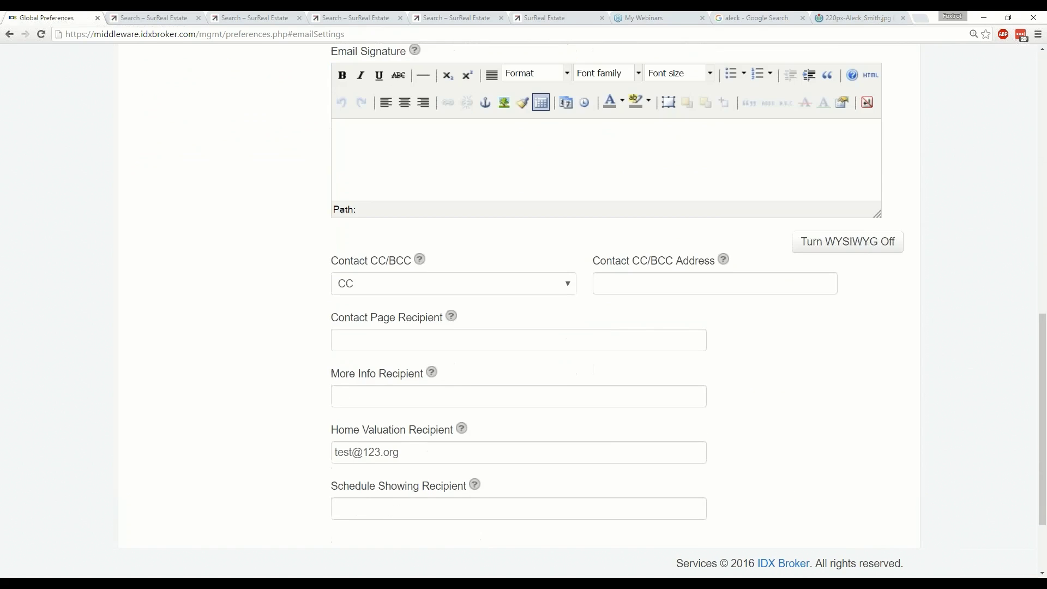
{"action": "scroll", "coordinate": [275, 205], "scroll_direction": "up", "scroll_amount": 1}
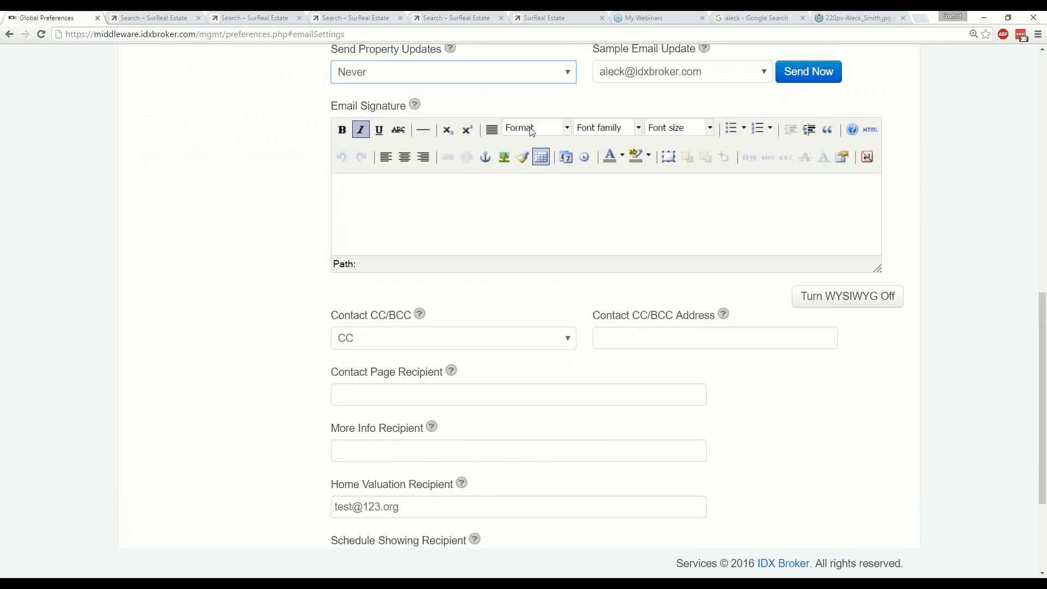
{"action": "left_click", "coordinate": [439, 213]}
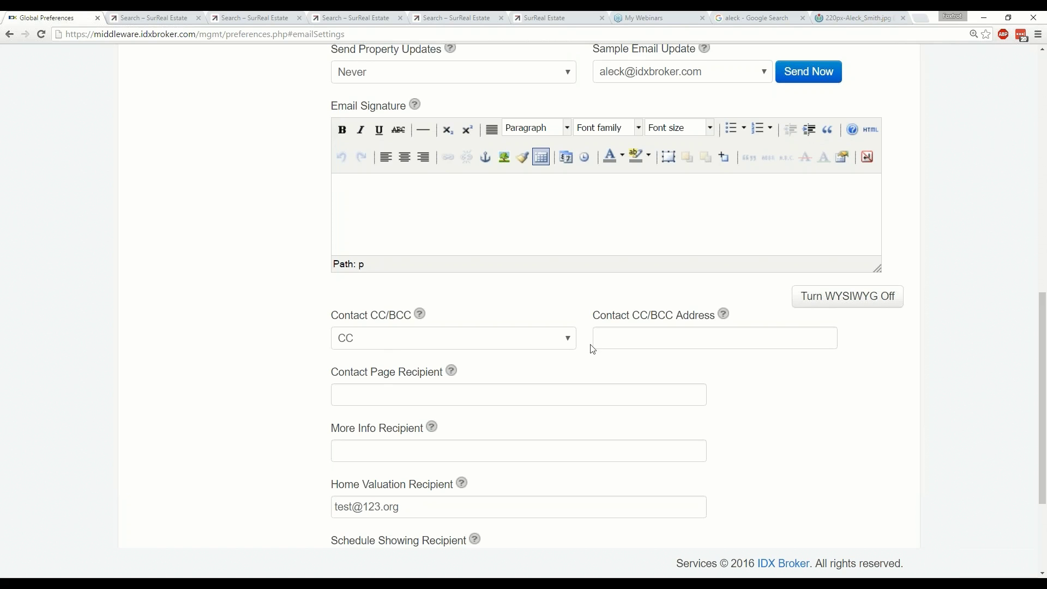
{"action": "left_click", "coordinate": [674, 341]}
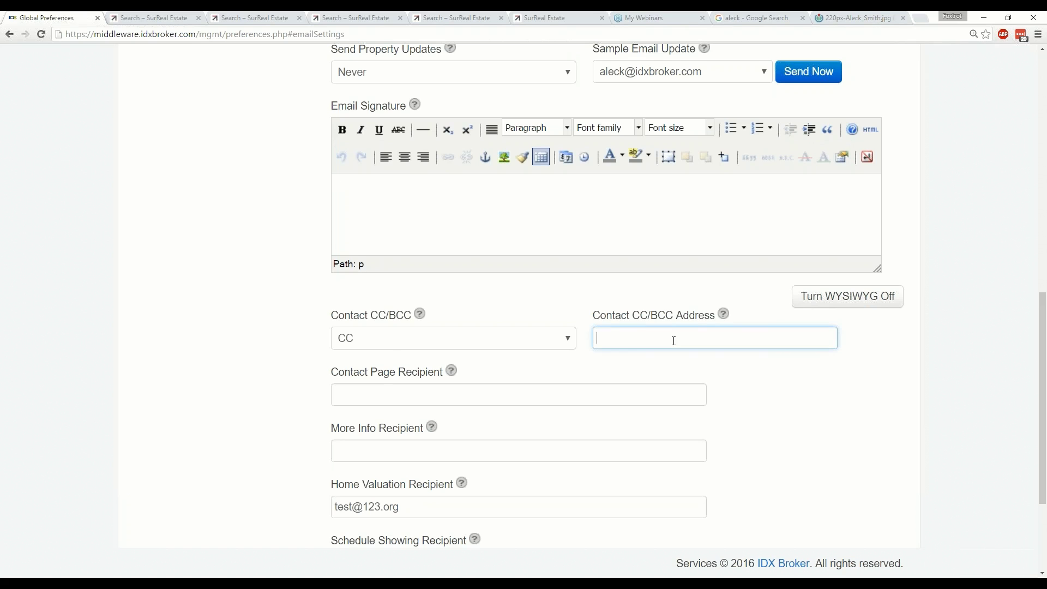
Enter a sample address in the Contact CC/BCC Address field, then erase it.
{"action": "scroll", "coordinate": [674, 341], "scroll_direction": "up", "scroll_amount": 10}
{"action": "scroll", "coordinate": [598, 275], "scroll_direction": "down", "scroll_amount": 6}
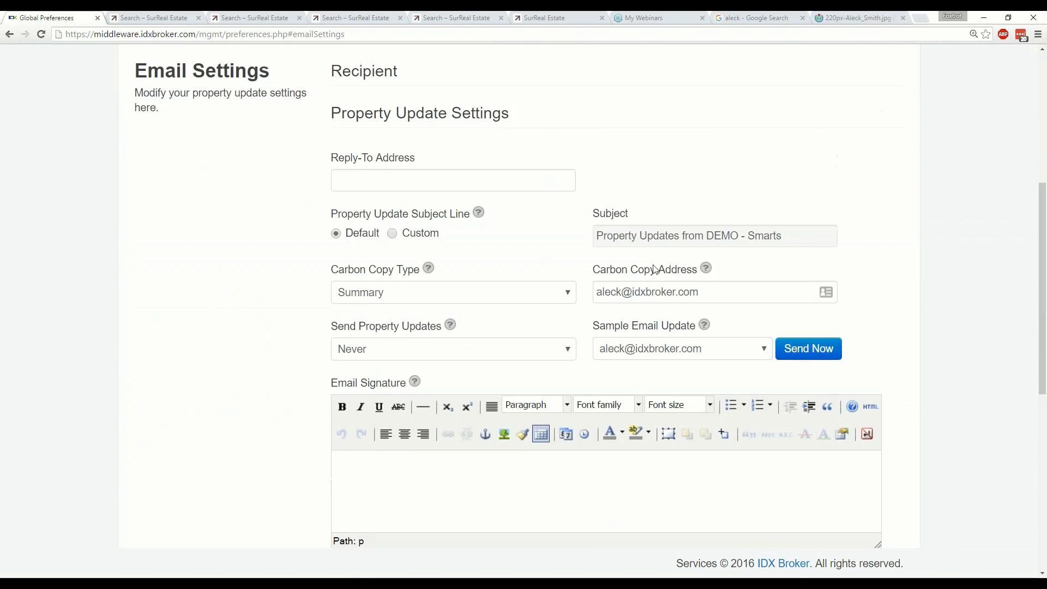
{"action": "scroll", "coordinate": [598, 275], "scroll_direction": "down", "scroll_amount": 2}
{"action": "scroll", "coordinate": [589, 272], "scroll_direction": "down", "scroll_amount": 3}
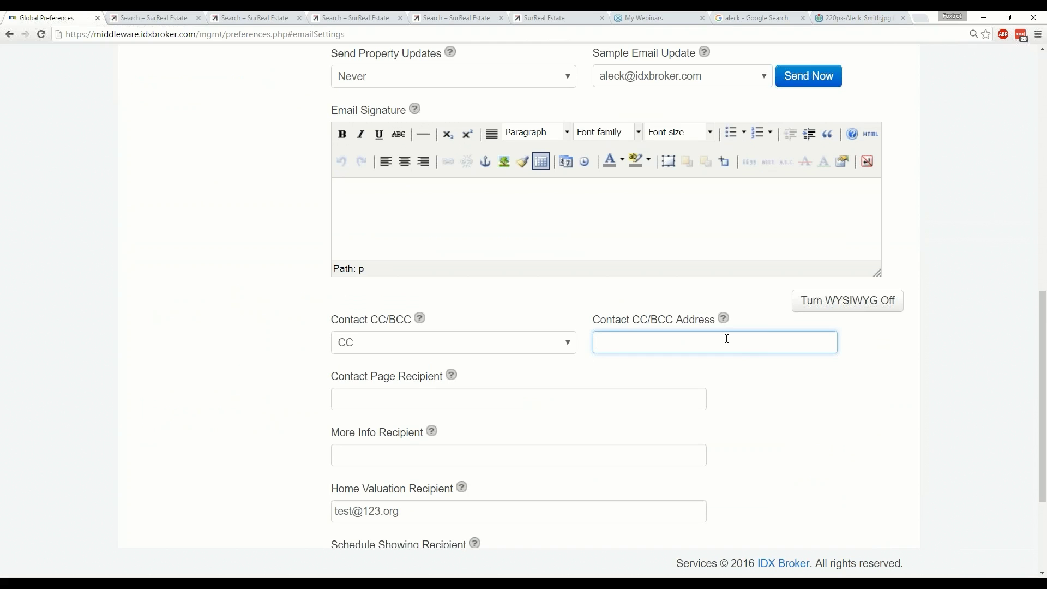
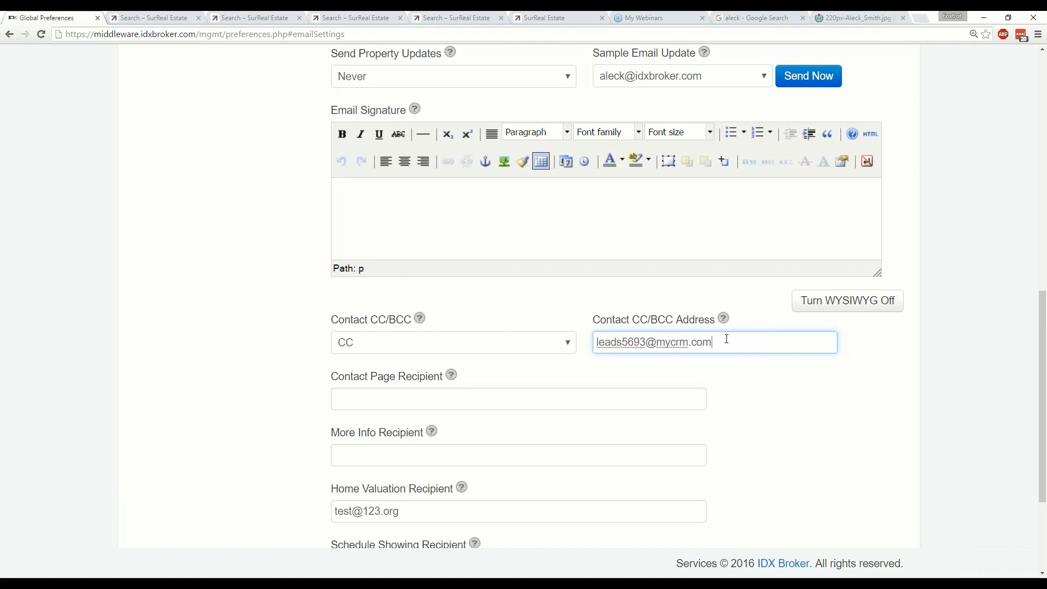
Enter the CRM lead-intake e-mail address as the Contact CC/BCC Address, correcting a typo.
{"action": "key", "text": "ctrl+a"}
{"action": "scroll", "coordinate": [470, 367], "scroll_direction": "up", "scroll_amount": 6}
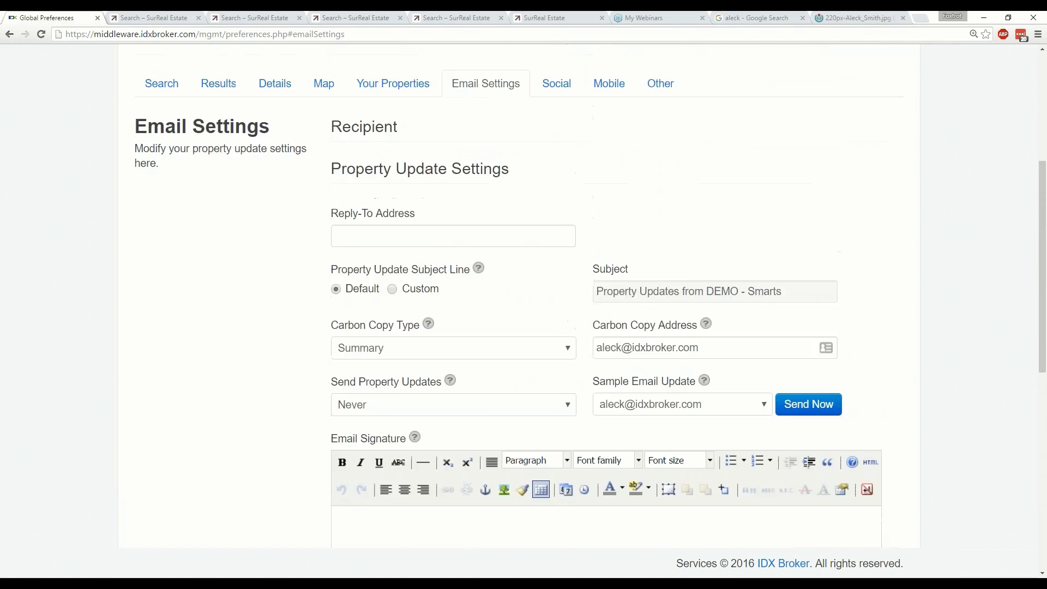
{"action": "scroll", "coordinate": [472, 330], "scroll_direction": "up", "scroll_amount": 4}
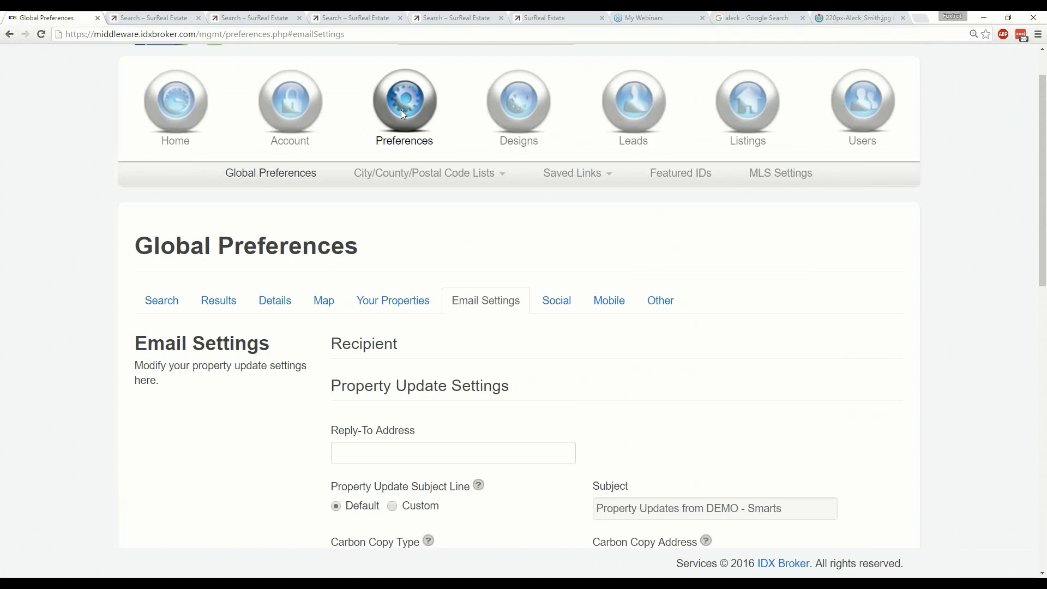
{"action": "left_click", "coordinate": [494, 306]}
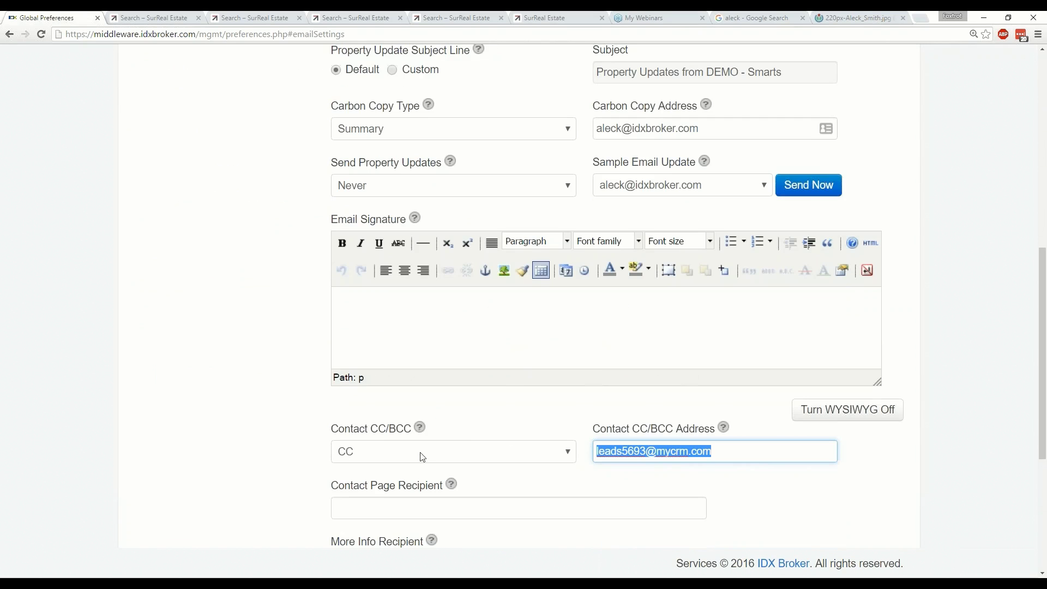
{"action": "scroll", "coordinate": [245, 448], "scroll_direction": "up", "scroll_amount": 8}
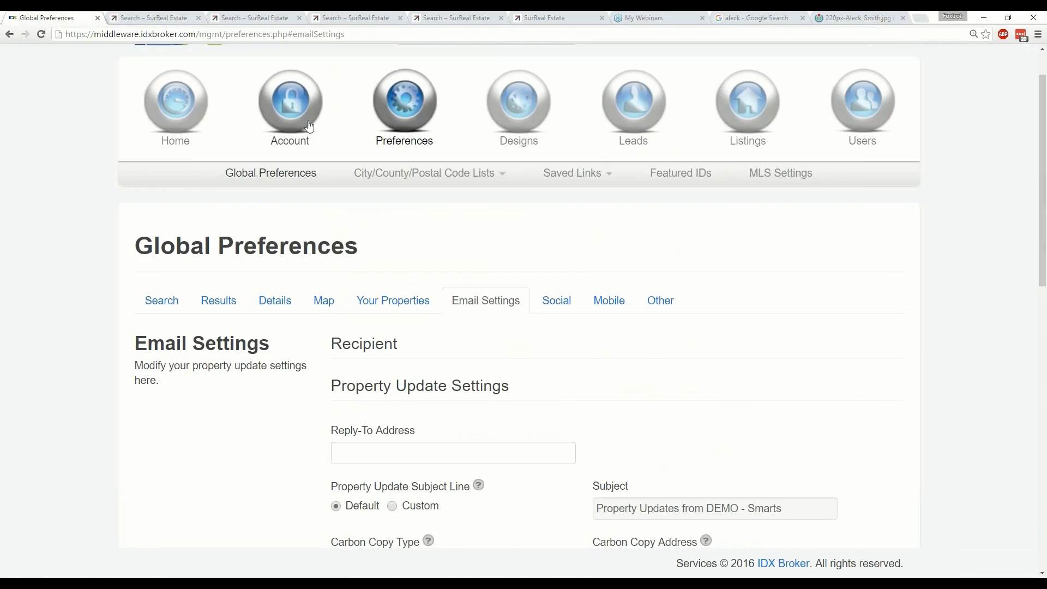
Review the Account Info page, including the account's primary email address.
{"action": "mouse_move", "coordinate": [305, 124]}
{"action": "left_click", "coordinate": [709, 172]}
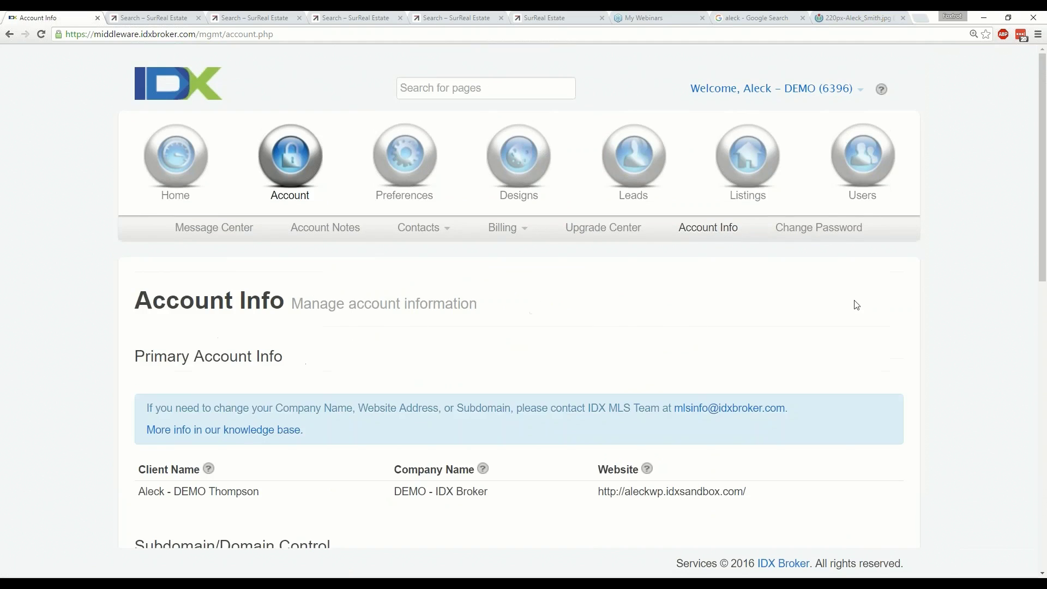
{"action": "scroll", "coordinate": [856, 305], "scroll_direction": "down", "scroll_amount": 4}
{"action": "scroll", "coordinate": [856, 305], "scroll_direction": "down", "scroll_amount": 3}
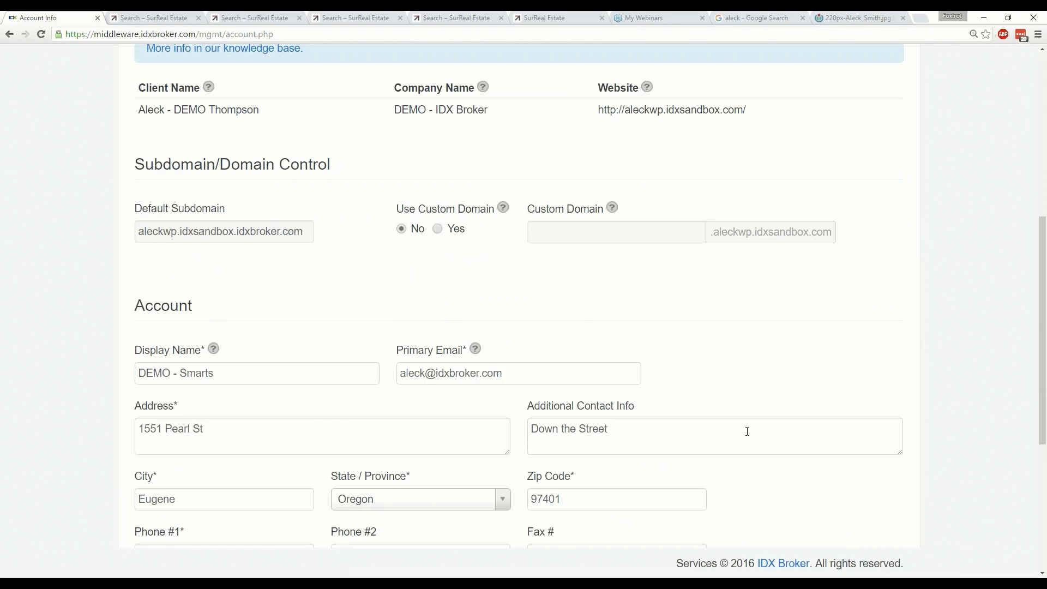
{"action": "scroll", "coordinate": [524, 305], "scroll_direction": "down", "scroll_amount": 3}
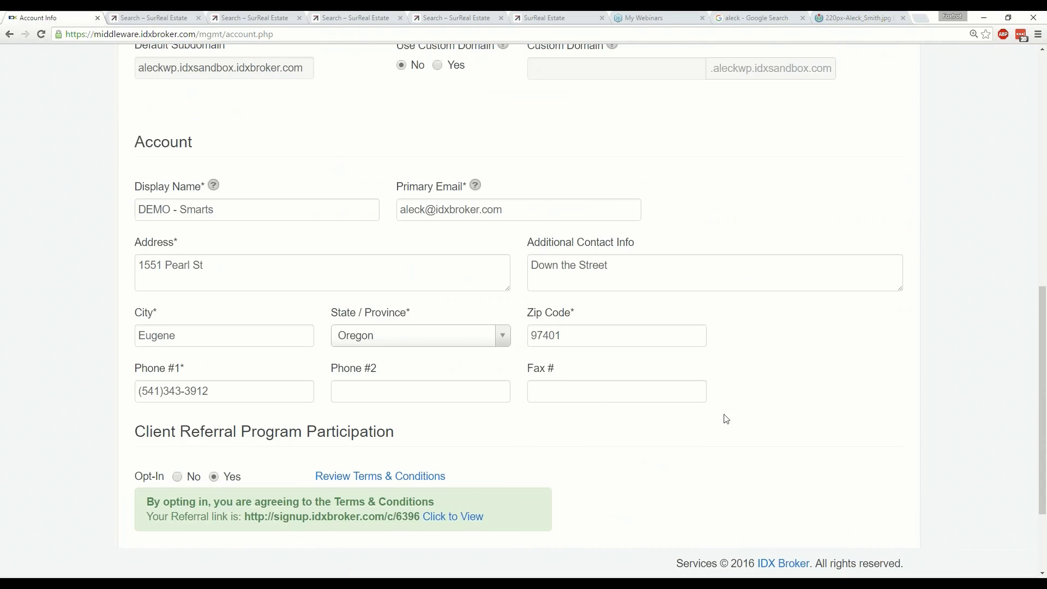
{"action": "key", "text": "Tab"}
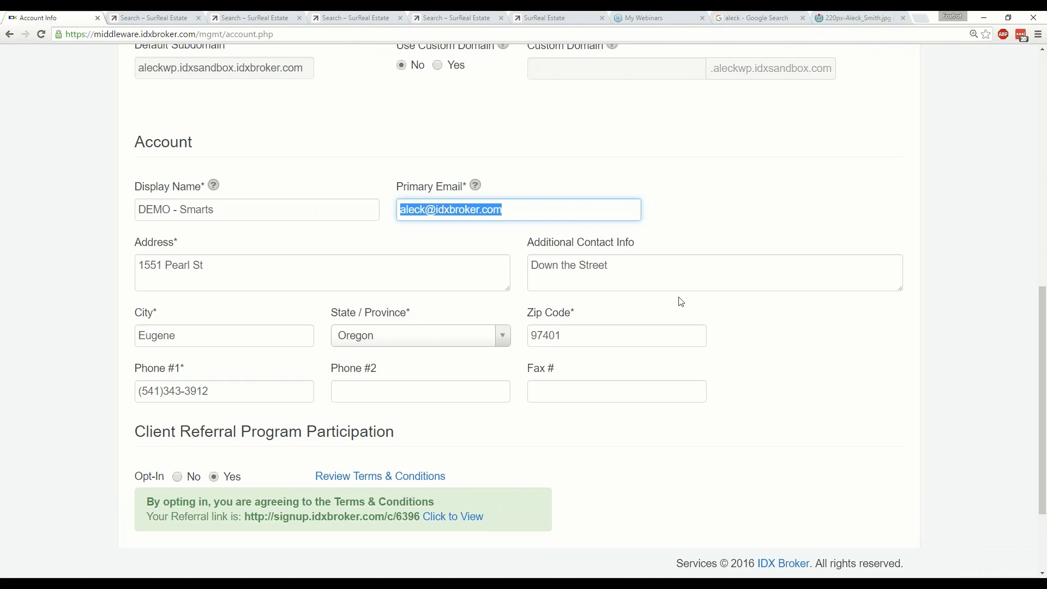
{"action": "scroll", "coordinate": [681, 302], "scroll_direction": "up", "scroll_amount": 10}
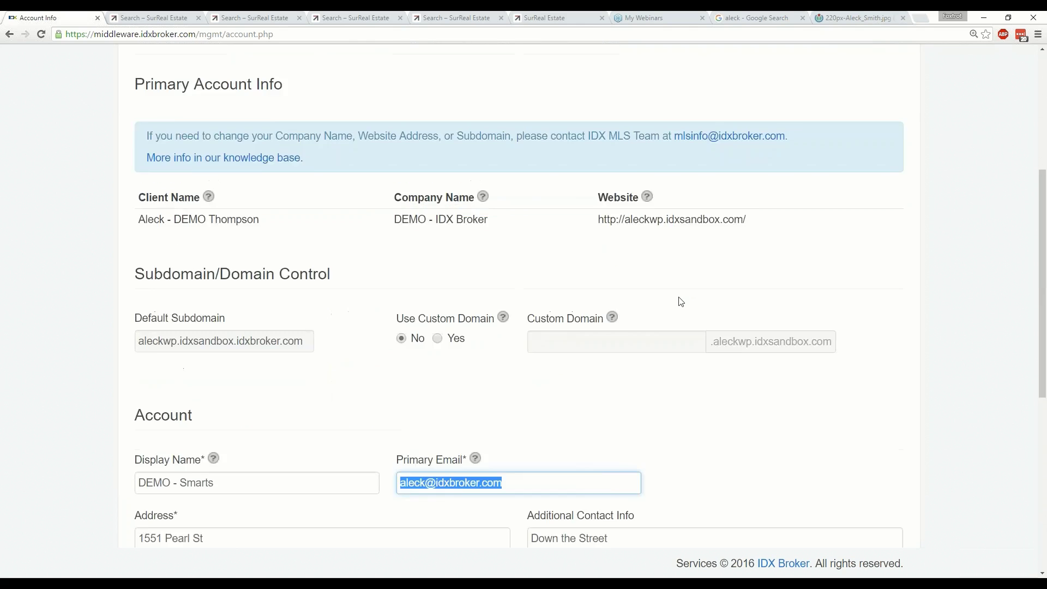
Open Users > Agents > Manage to list the account's two agents.
{"action": "mouse_move", "coordinate": [831, 195]}
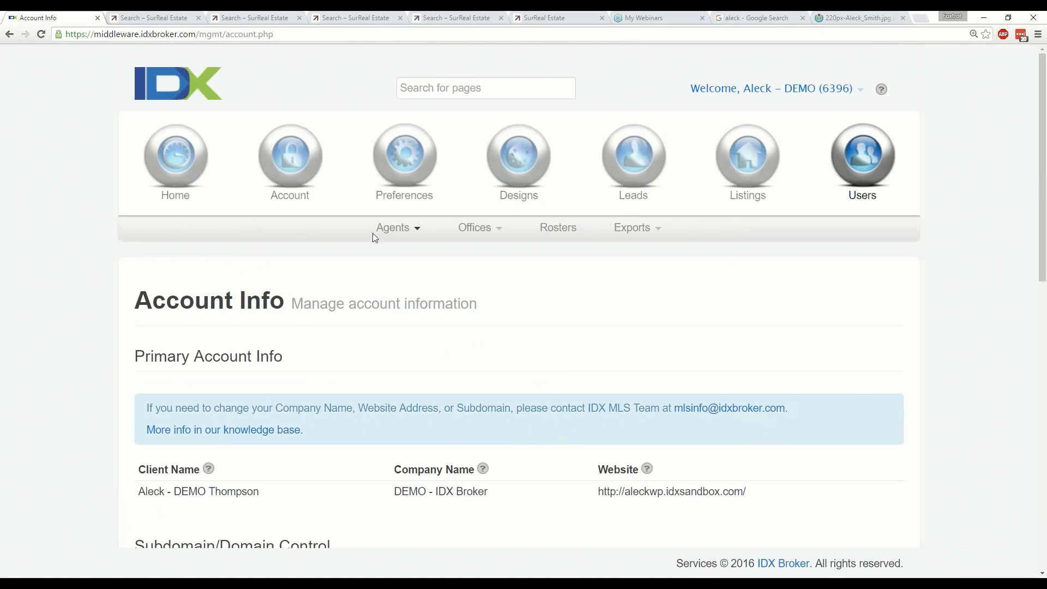
{"action": "mouse_move", "coordinate": [397, 229]}
{"action": "left_click", "coordinate": [404, 254]}
{"action": "scroll", "coordinate": [406, 257], "scroll_direction": "down", "scroll_amount": 2}
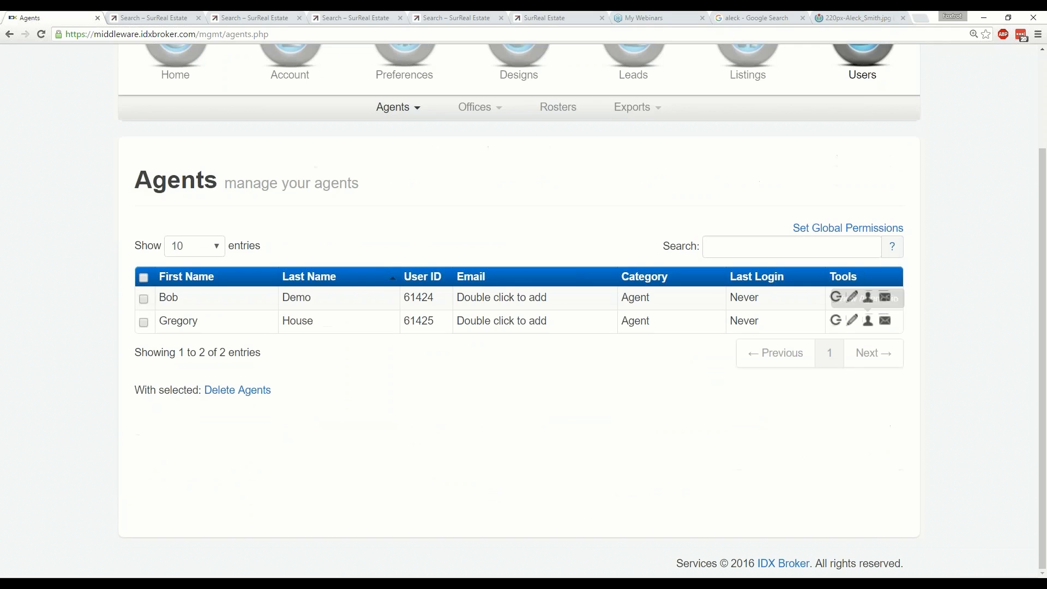
Edit the first agent, check the Primary Email, and view its CRM Integration tab.
{"action": "left_click", "coordinate": [852, 298]}
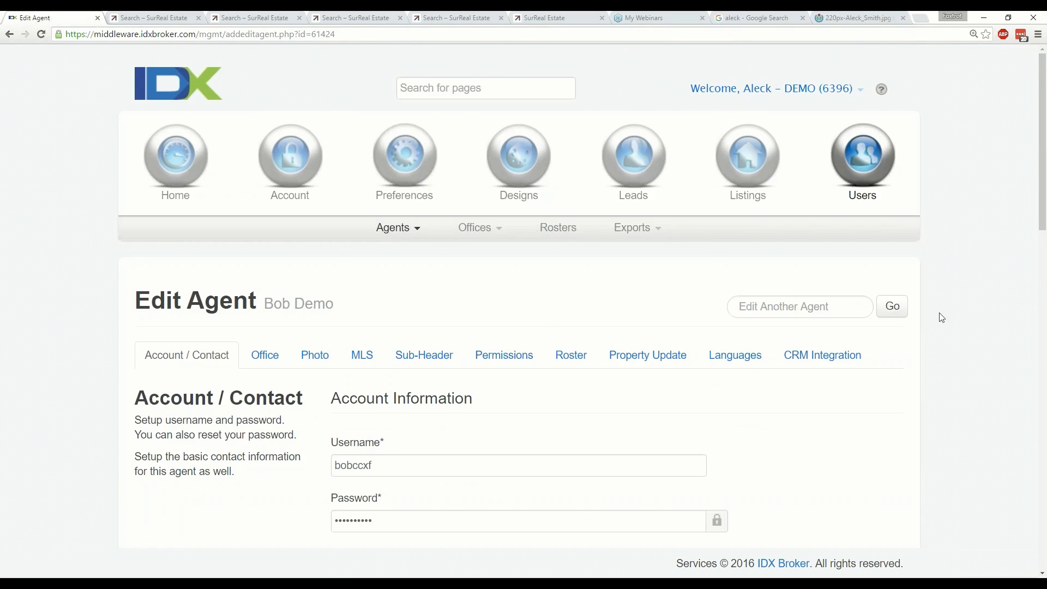
{"action": "scroll", "coordinate": [942, 318], "scroll_direction": "down", "scroll_amount": 8}
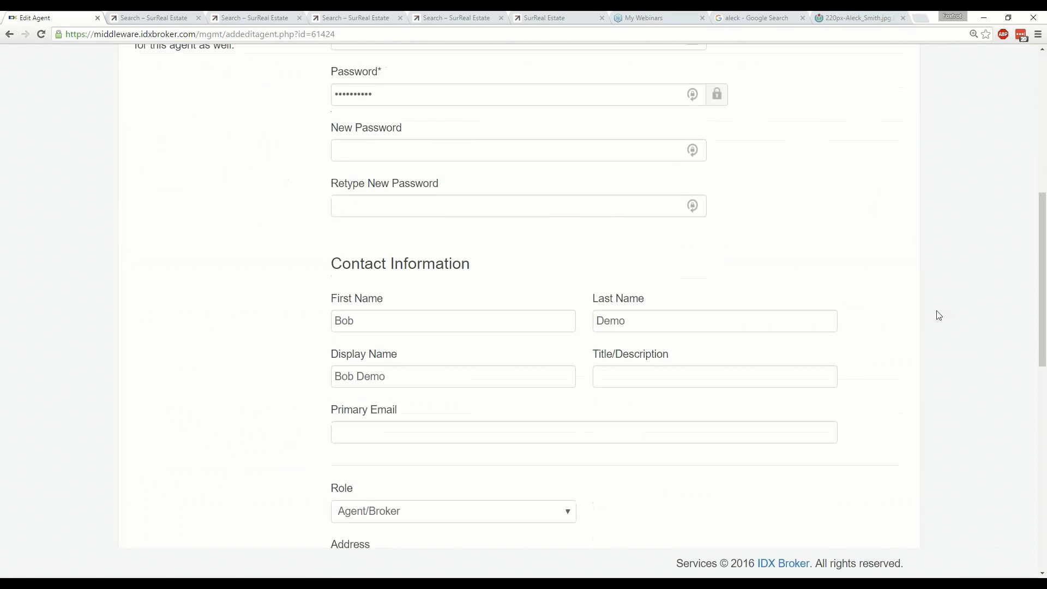
{"action": "scroll", "coordinate": [939, 316], "scroll_direction": "down", "scroll_amount": 2}
{"action": "left_click", "coordinate": [453, 314]}
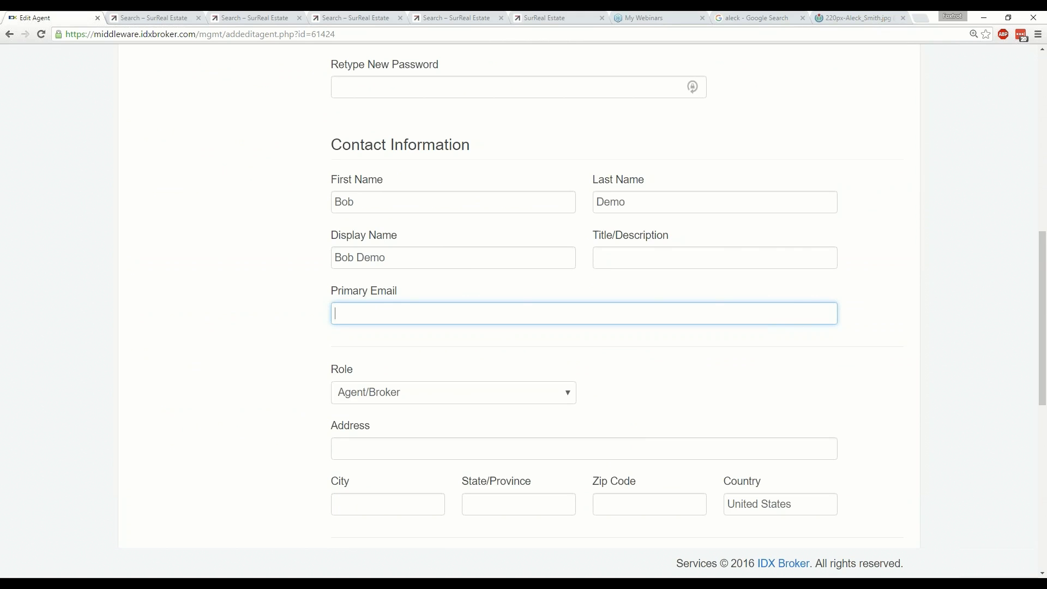
{"action": "scroll", "coordinate": [811, 300], "scroll_direction": "up", "scroll_amount": 9}
{"action": "left_click", "coordinate": [811, 300]}
{"action": "scroll", "coordinate": [900, 317], "scroll_direction": "down", "scroll_amount": 1}
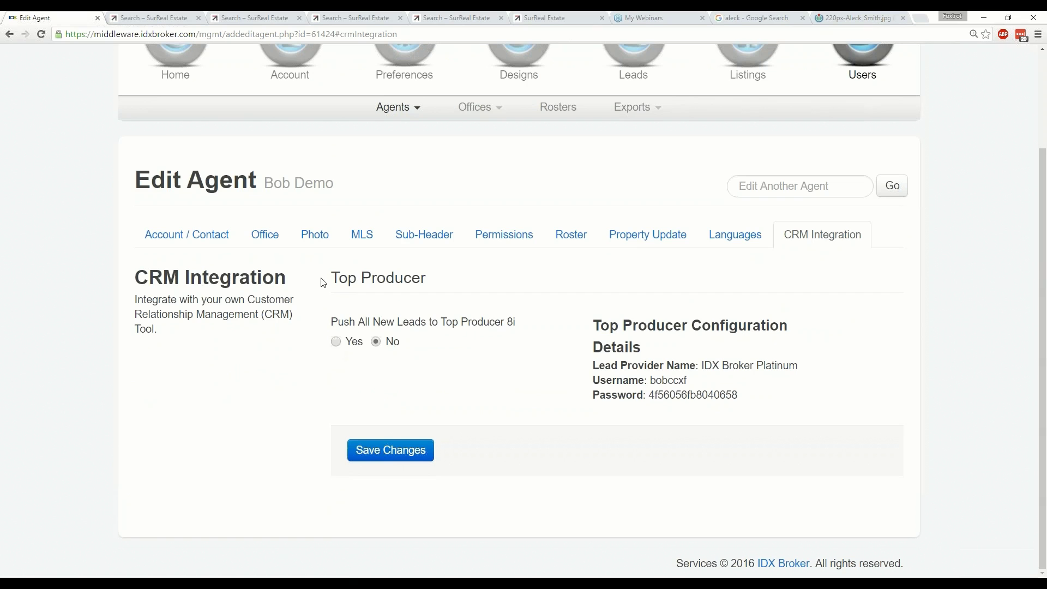
Toggle pushing new leads to Top Producer 8i on, then back to No.
{"action": "left_click", "coordinate": [336, 342]}
{"action": "left_click", "coordinate": [388, 342]}
{"action": "scroll", "coordinate": [476, 375], "scroll_direction": "up", "scroll_amount": 3}
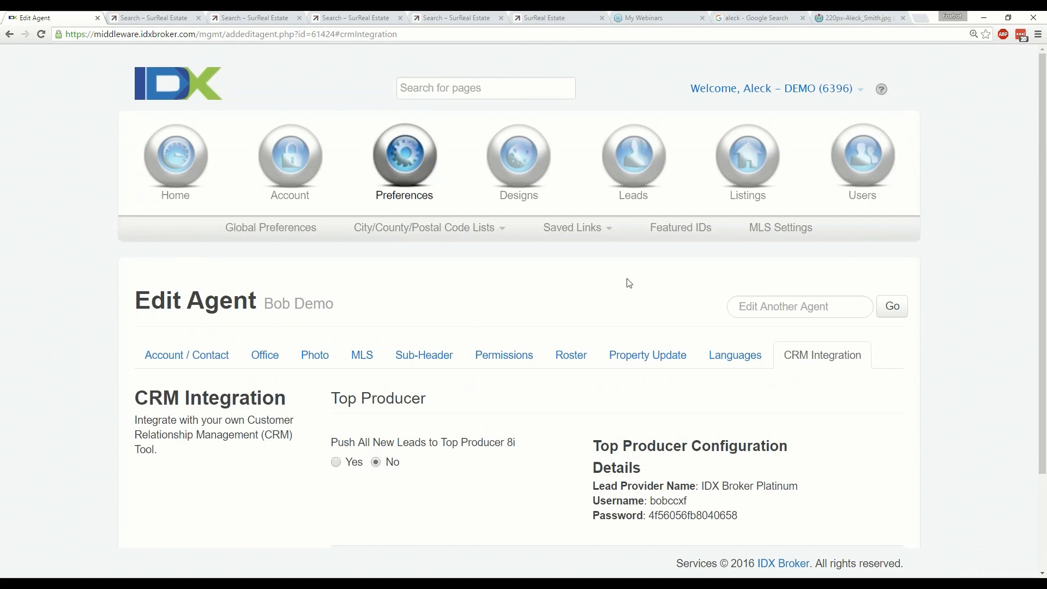
Show the saved links options and switch between Preferences and Lead Management menus.
{"action": "left_click", "coordinate": [588, 238]}
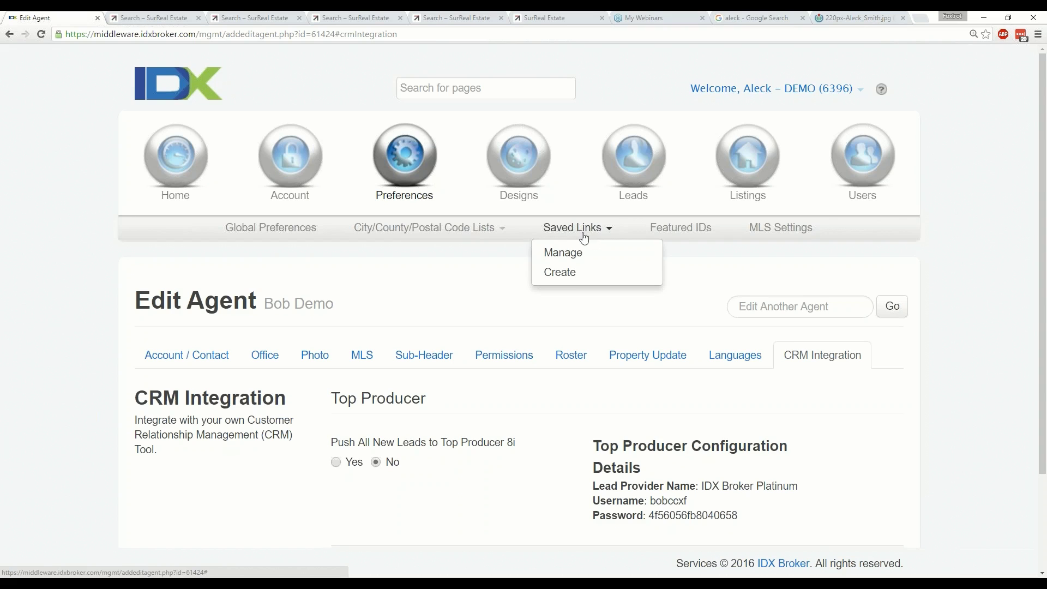
{"action": "left_click", "coordinate": [654, 172]}
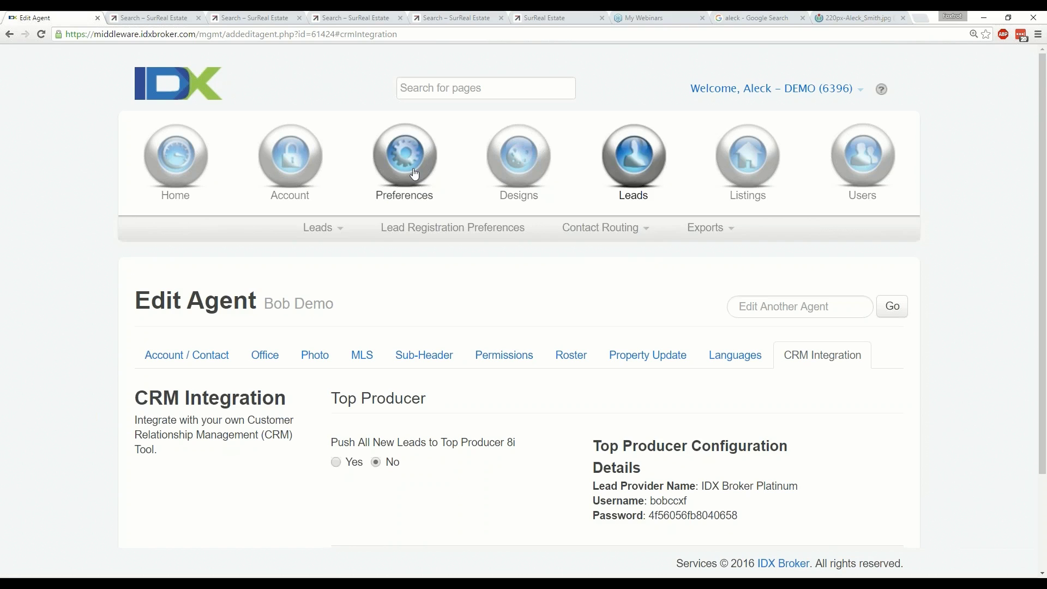
{"action": "left_click", "coordinate": [415, 174]}
{"action": "left_click", "coordinate": [633, 163]}
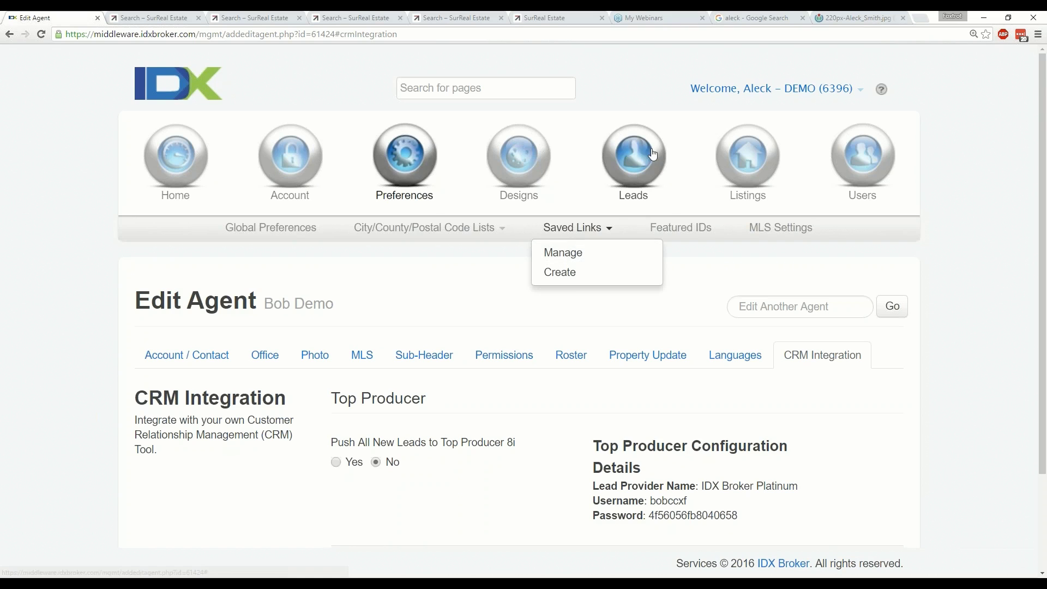
{"action": "mouse_move", "coordinate": [322, 227]}
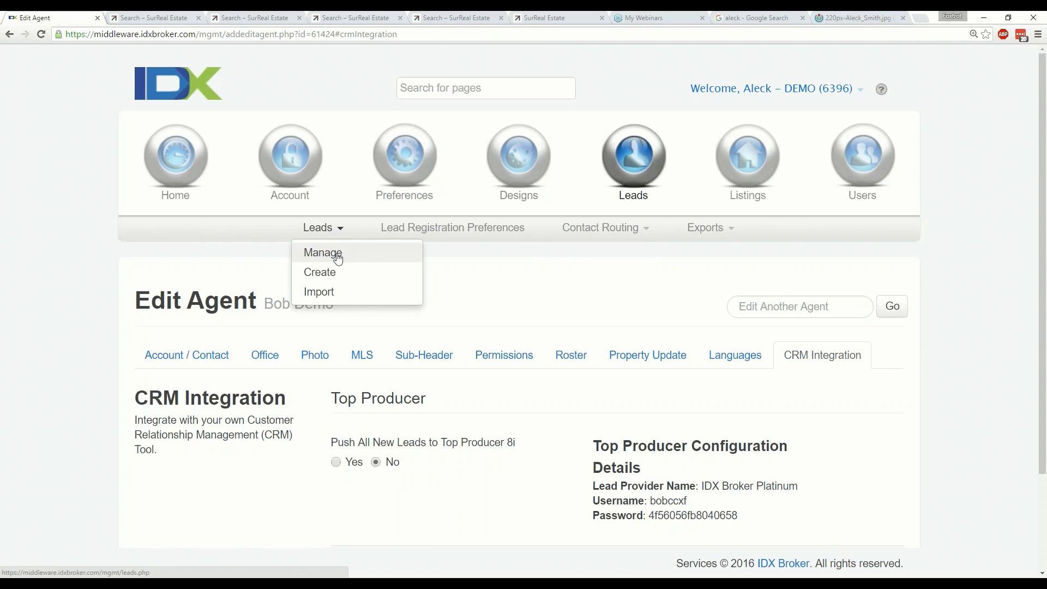
Open the last lead listed under Leads > Manage and show its saved searches.
{"action": "left_click", "coordinate": [338, 258]}
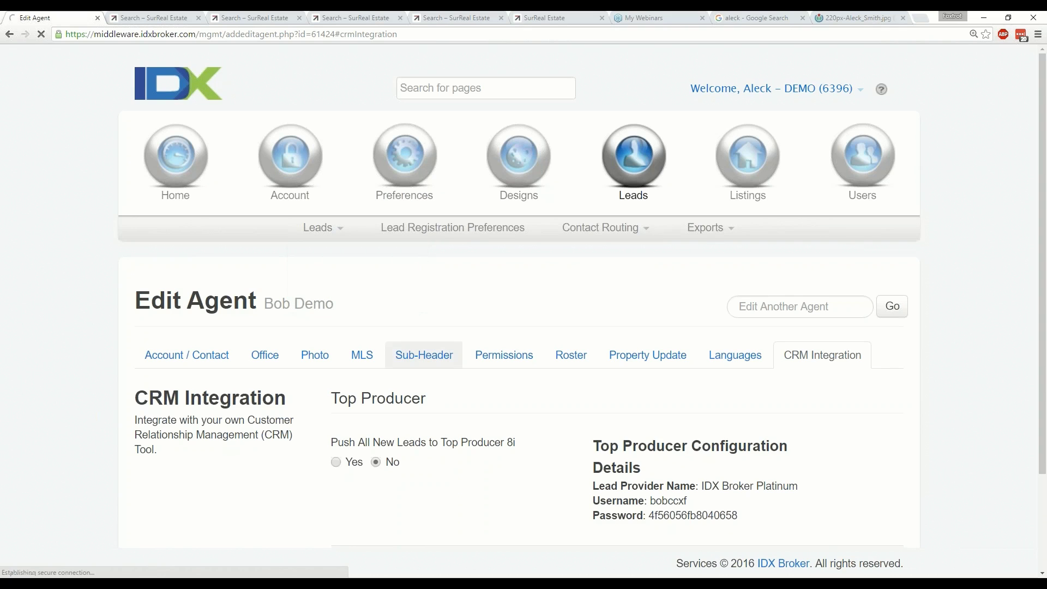
{"action": "scroll", "coordinate": [418, 366], "scroll_direction": "down", "scroll_amount": 7}
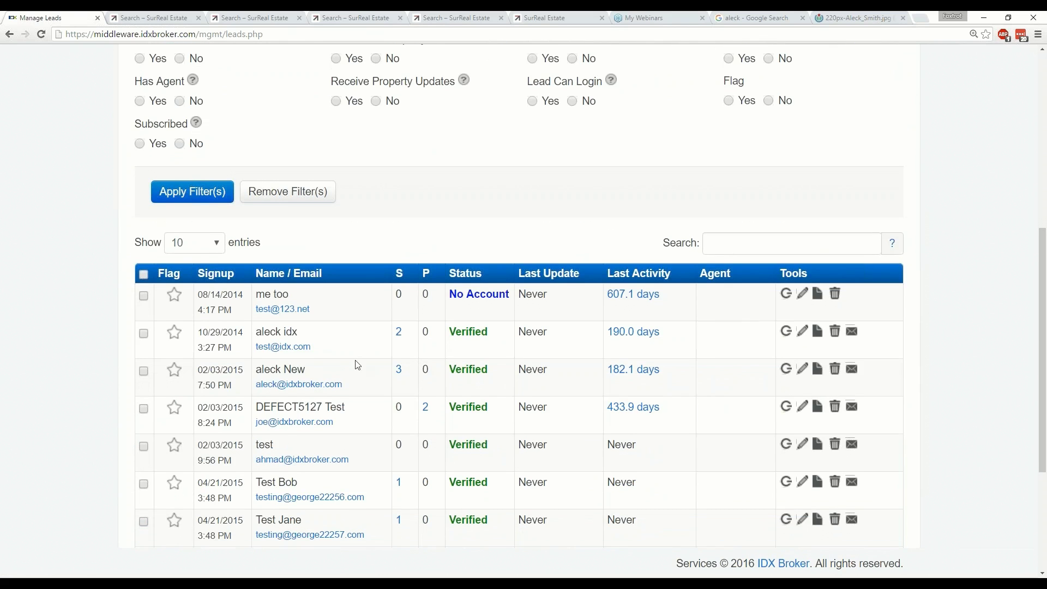
{"action": "scroll", "coordinate": [355, 362], "scroll_direction": "down", "scroll_amount": 1}
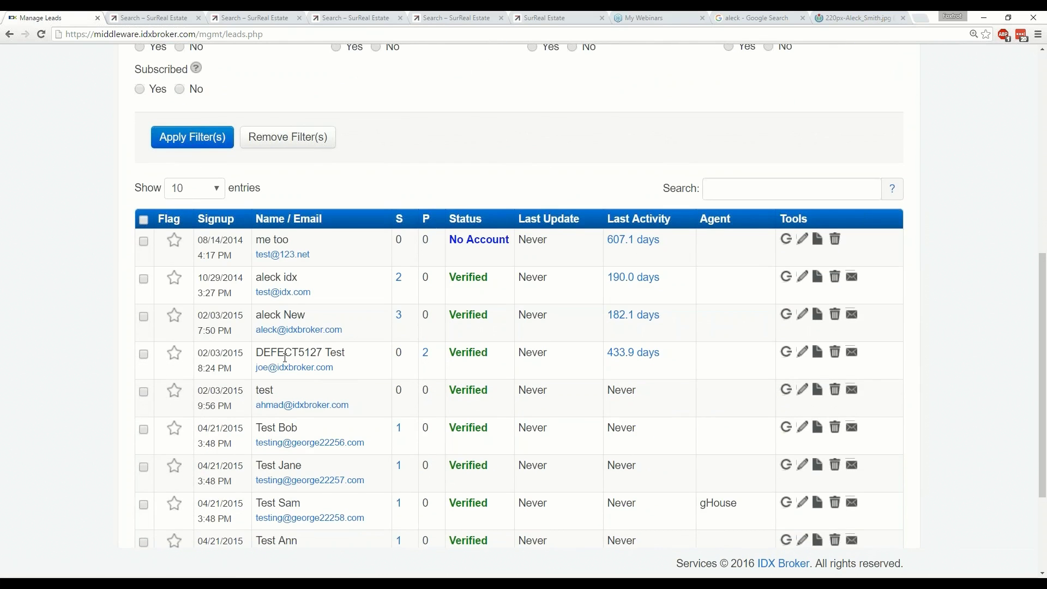
{"action": "scroll", "coordinate": [289, 393], "scroll_direction": "down", "scroll_amount": 1}
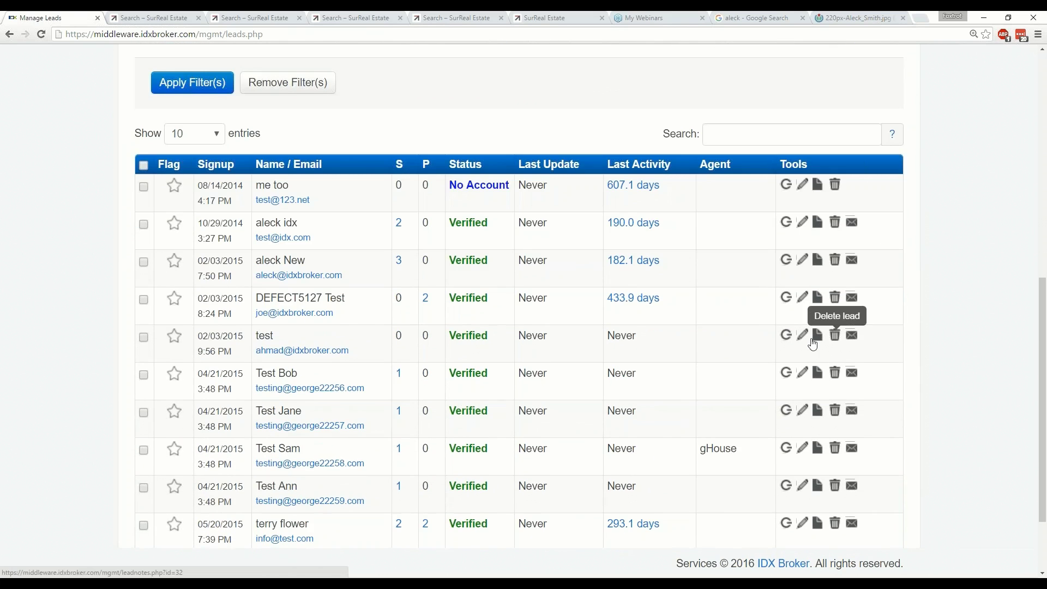
{"action": "scroll", "coordinate": [589, 352], "scroll_direction": "down", "scroll_amount": 1}
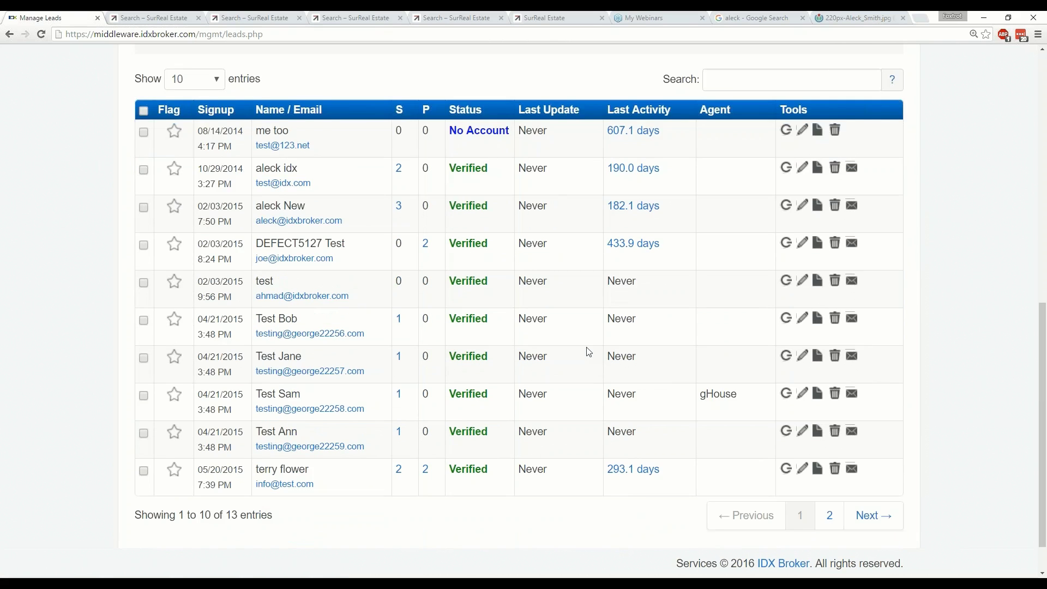
{"action": "left_click", "coordinate": [803, 470]}
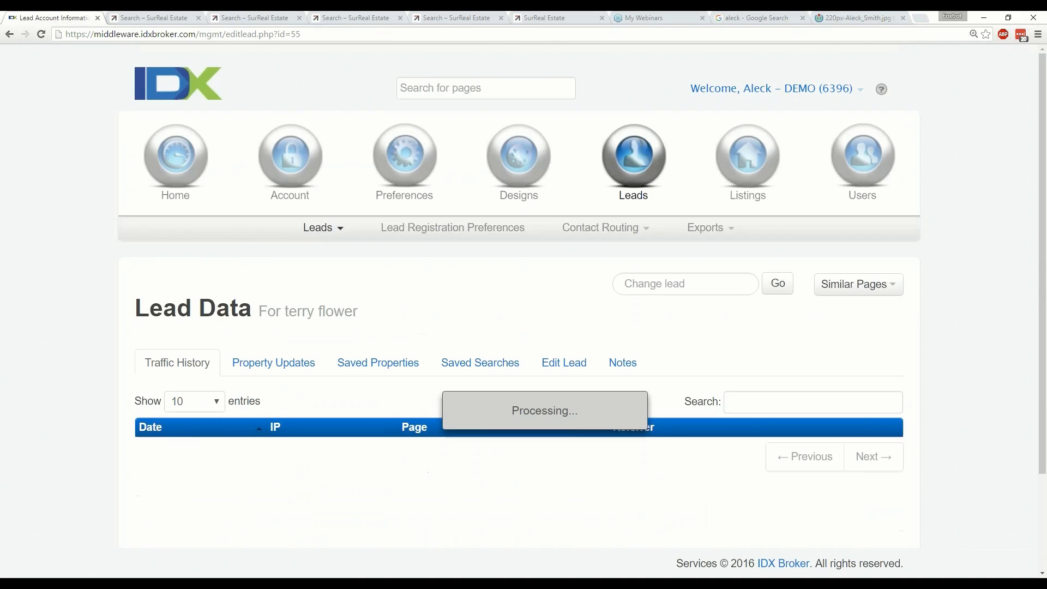
{"action": "left_click", "coordinate": [480, 363]}
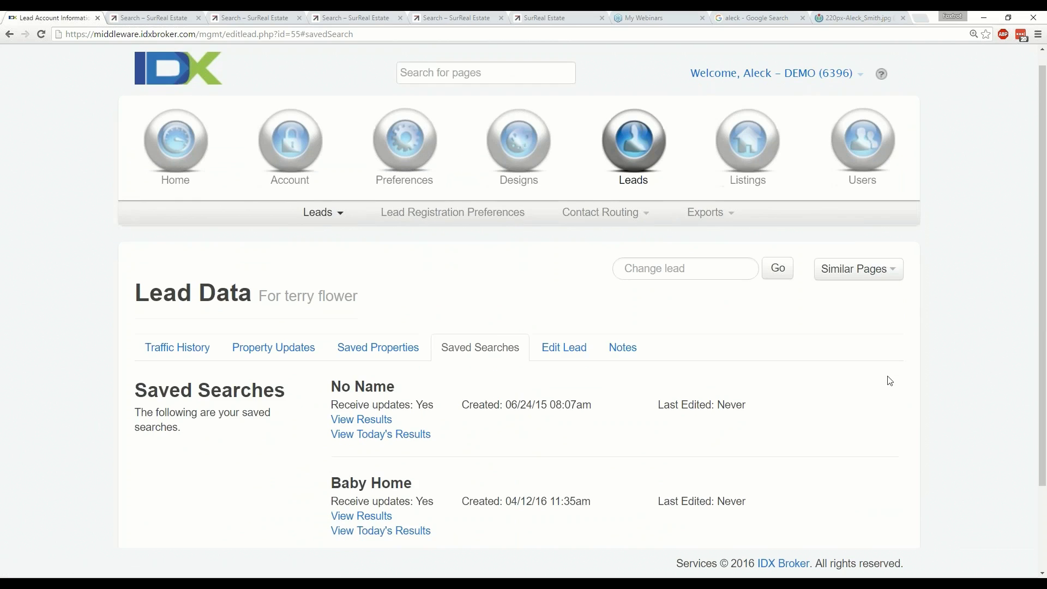
Add a new saved search for the lead using the Advanced Search page.
{"action": "scroll", "coordinate": [889, 379], "scroll_direction": "down", "scroll_amount": 1}
{"action": "scroll", "coordinate": [891, 381], "scroll_direction": "down", "scroll_amount": 1}
{"action": "left_click", "coordinate": [470, 484]}
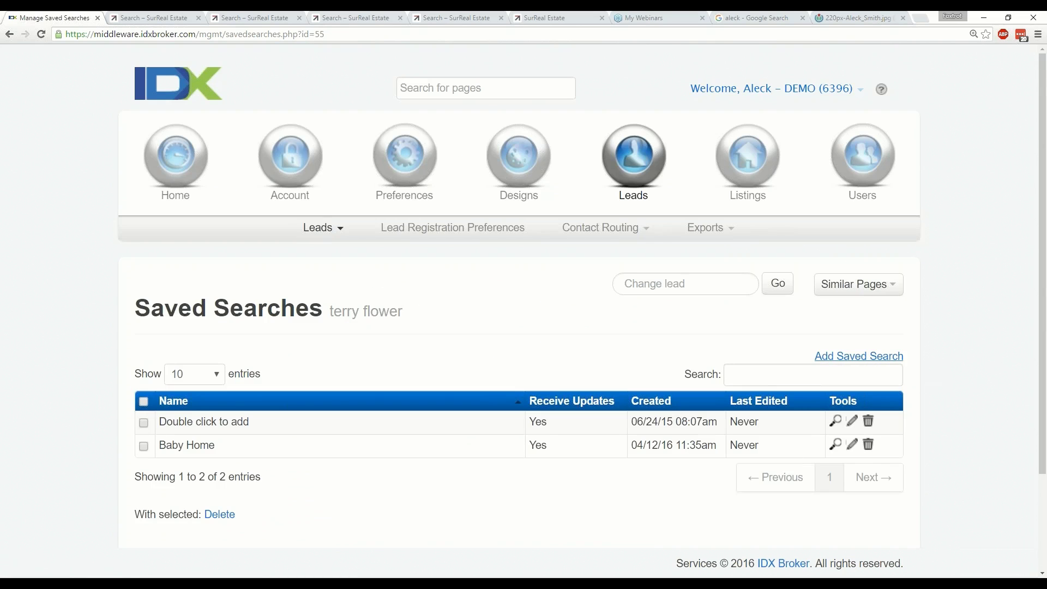
{"action": "left_click", "coordinate": [859, 356]}
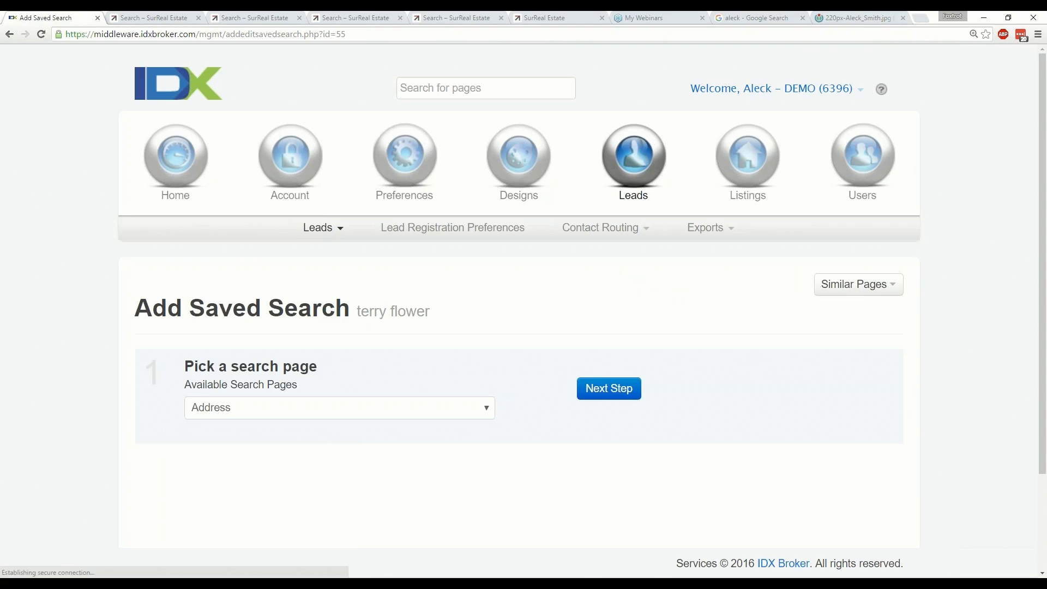
{"action": "left_click", "coordinate": [423, 410]}
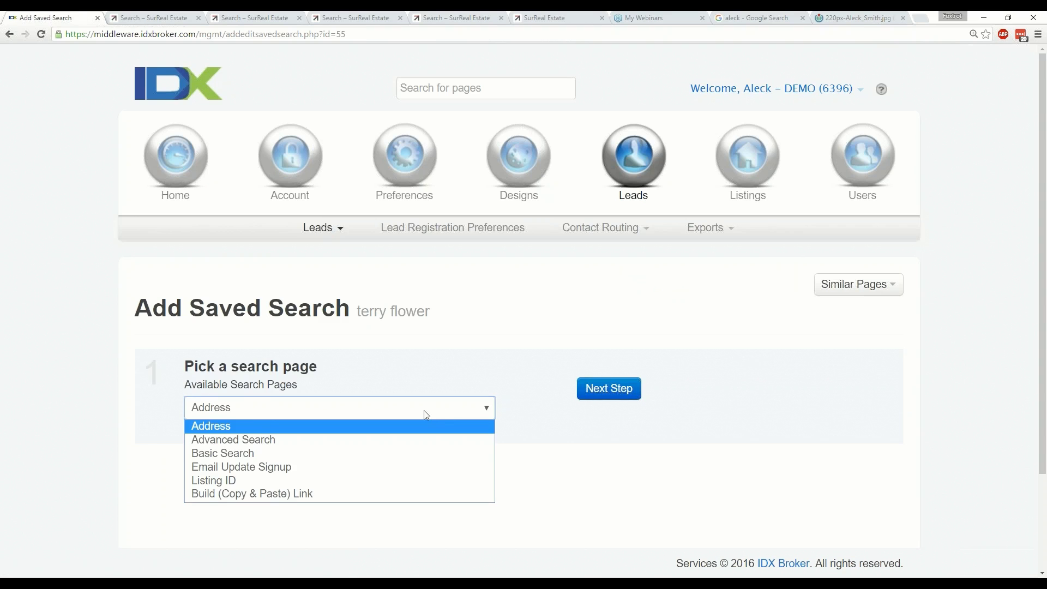
{"action": "left_click", "coordinate": [255, 438]}
{"action": "left_click", "coordinate": [609, 388]}
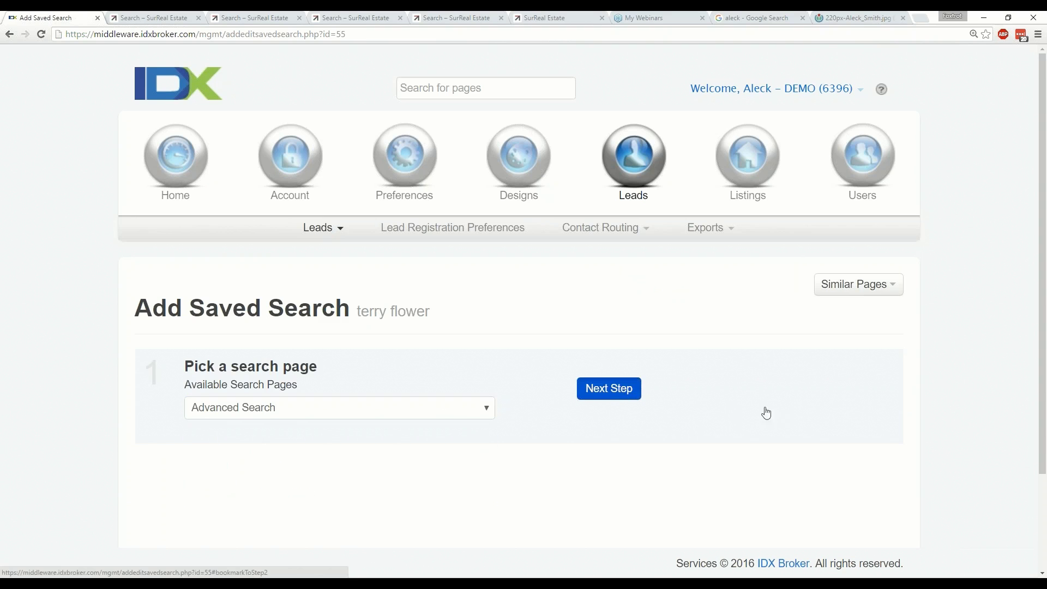
Select Acacia Park (1-180) and Acacia Pueblos (1-30) in the Subdivision list.
{"action": "scroll", "coordinate": [330, 378], "scroll_direction": "down", "scroll_amount": 3}
{"action": "scroll", "coordinate": [450, 436], "scroll_direction": "down", "scroll_amount": 5}
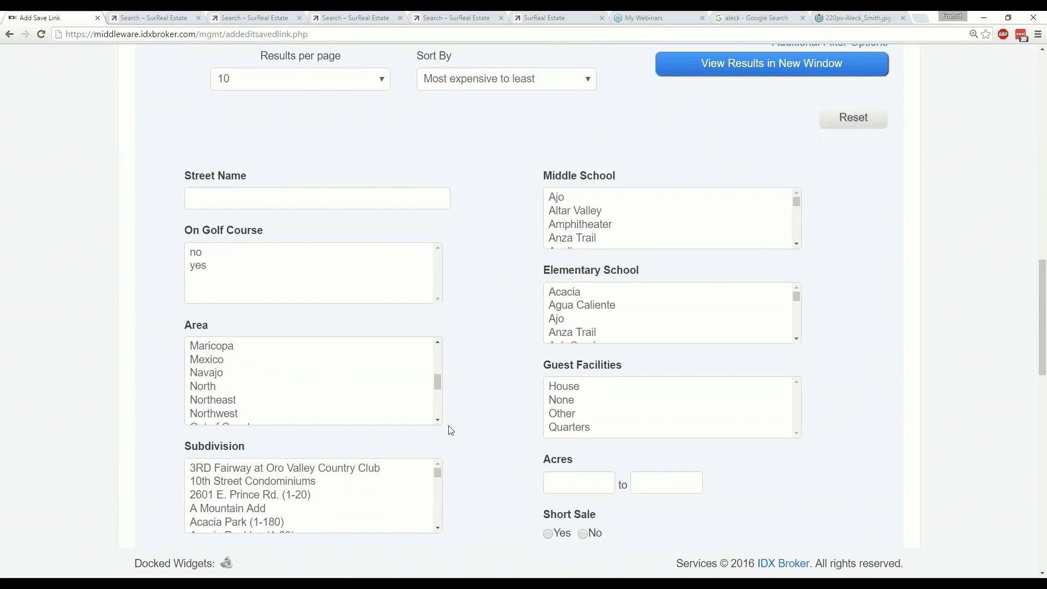
{"action": "scroll", "coordinate": [293, 254], "scroll_direction": "down", "scroll_amount": 1}
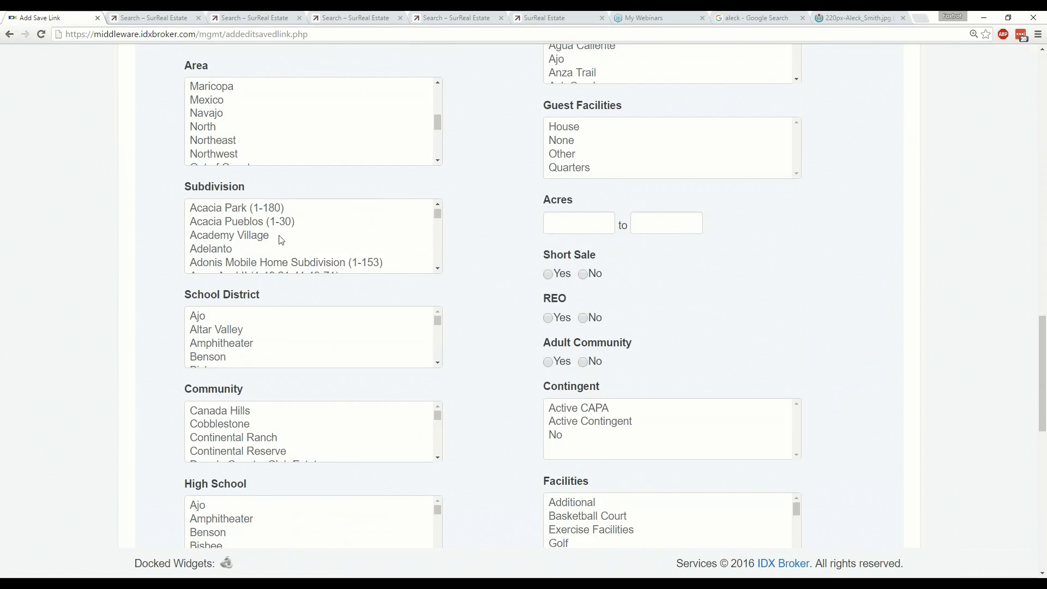
{"action": "left_click", "coordinate": [281, 237]}
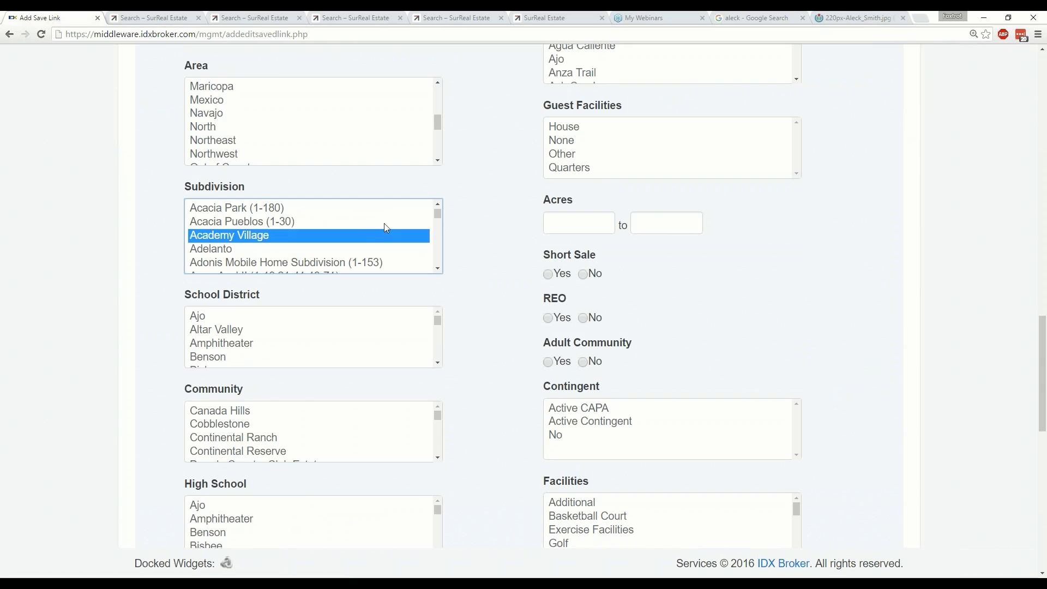
{"action": "scroll", "coordinate": [384, 227], "scroll_direction": "down", "scroll_amount": 1}
{"action": "scroll", "coordinate": [382, 228], "scroll_direction": "up", "scroll_amount": 1}
{"action": "left_click", "coordinate": [273, 210]}
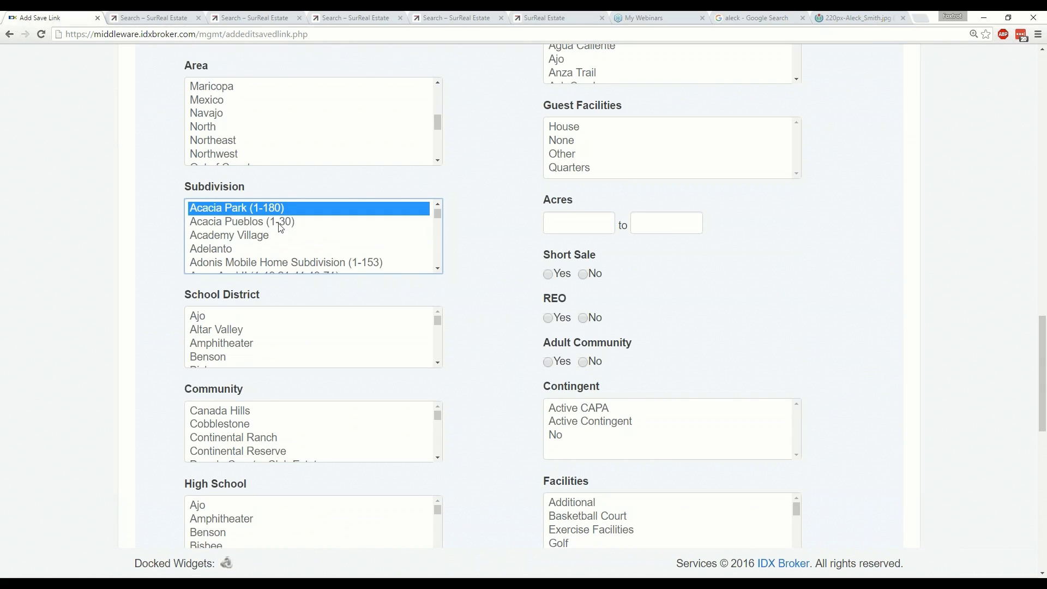
{"action": "left_click", "coordinate": [280, 225], "text": "ctrl"}
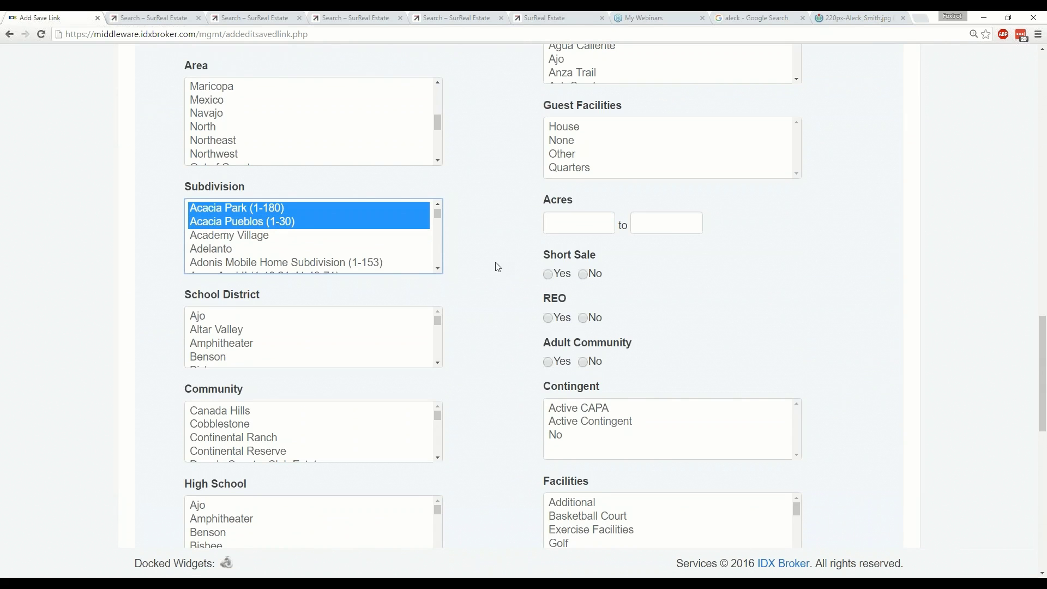
Scroll through the remaining advanced search fields and back to the top.
{"action": "scroll", "coordinate": [496, 265], "scroll_direction": "down", "scroll_amount": 2}
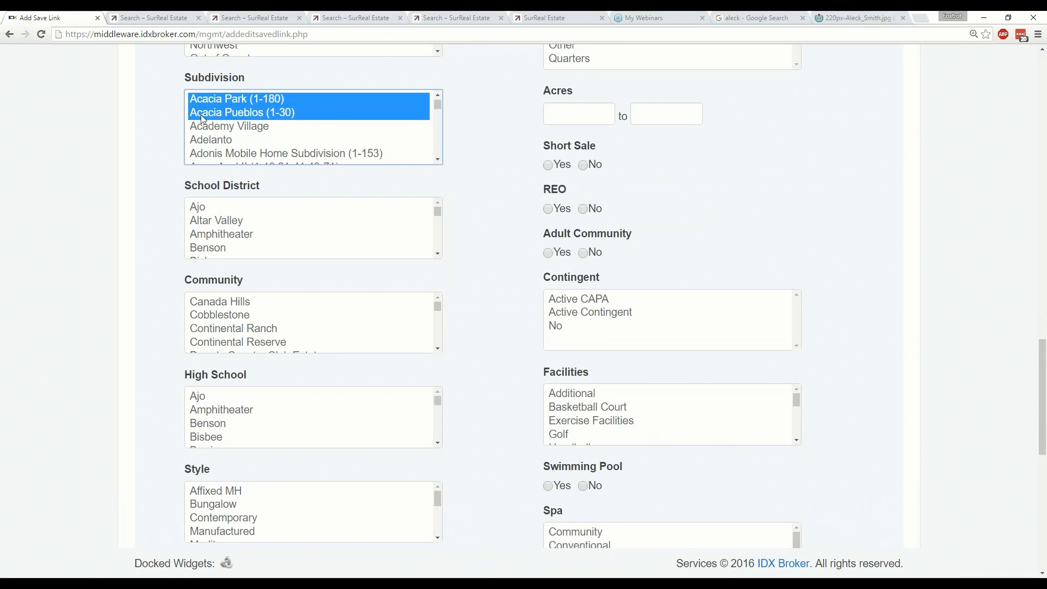
{"action": "scroll", "coordinate": [479, 218], "scroll_direction": "down", "scroll_amount": 4}
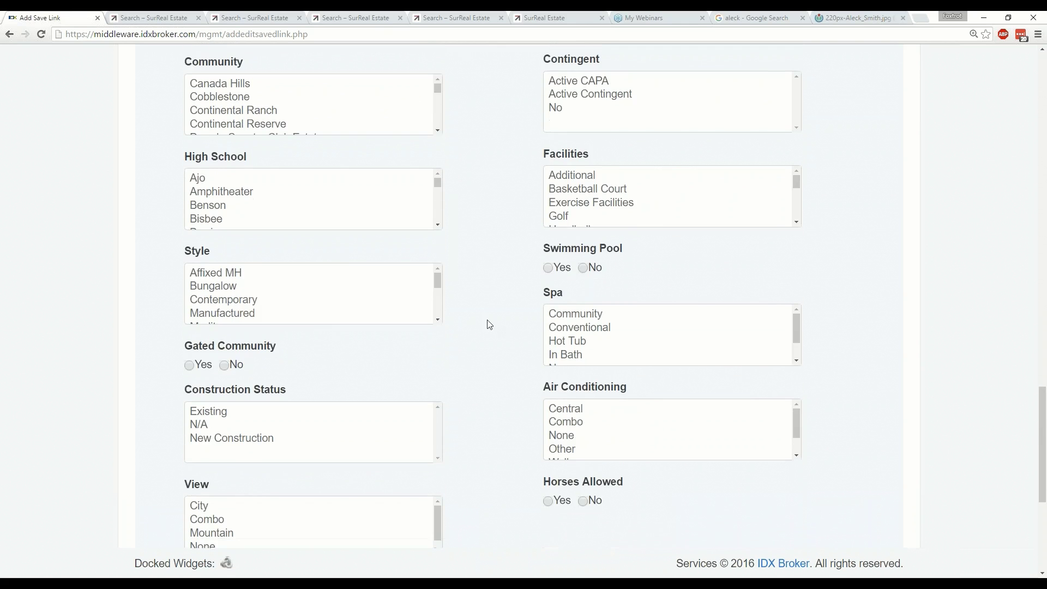
{"action": "scroll", "coordinate": [489, 325], "scroll_direction": "down", "scroll_amount": 6}
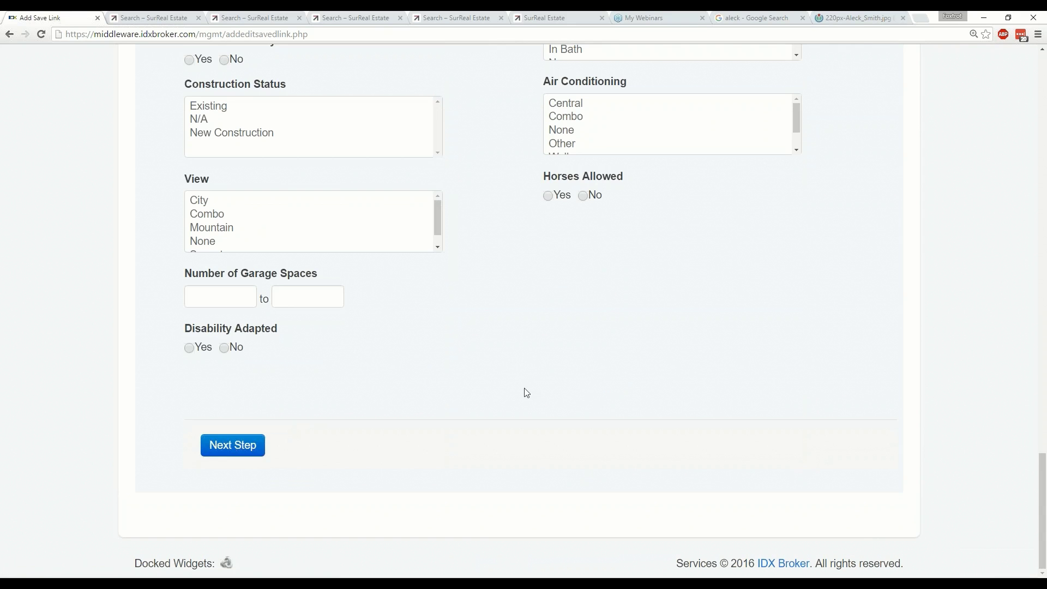
{"action": "scroll", "coordinate": [527, 393], "scroll_direction": "up", "scroll_amount": 5}
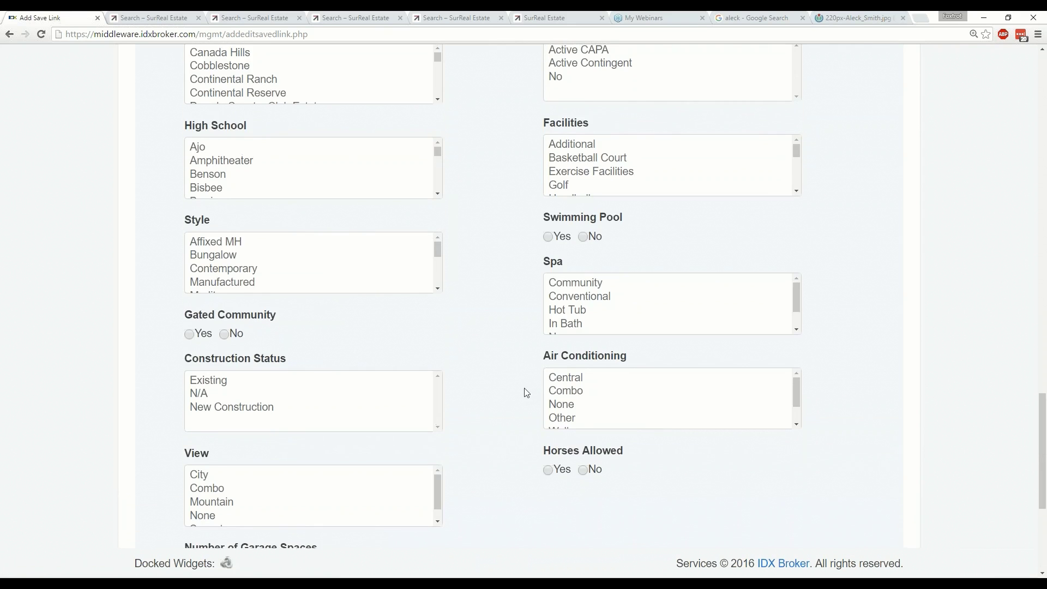
{"action": "scroll", "coordinate": [526, 393], "scroll_direction": "up", "scroll_amount": 4}
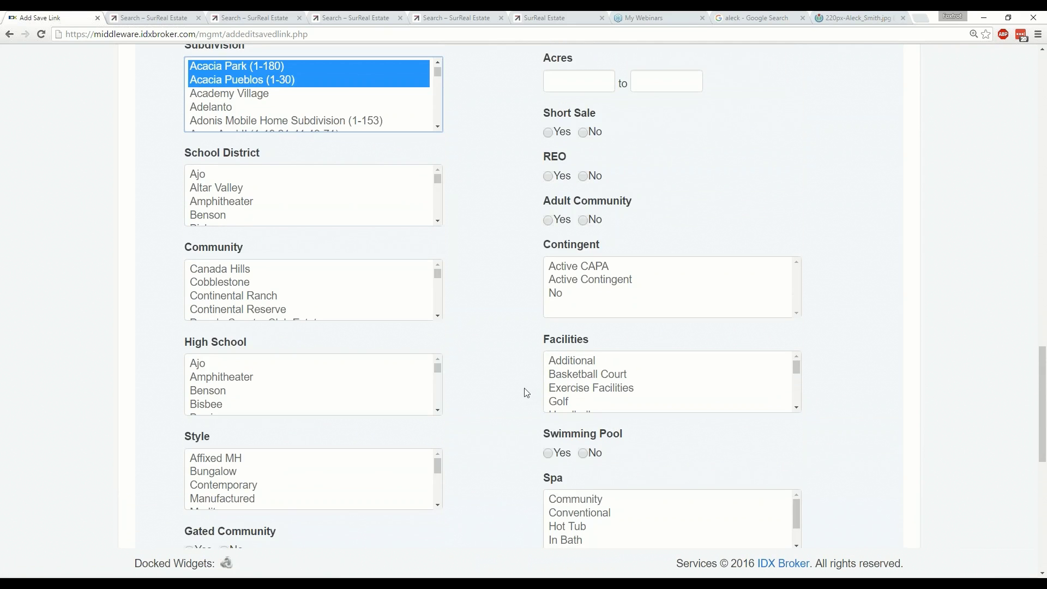
{"action": "scroll", "coordinate": [527, 393], "scroll_direction": "up", "scroll_amount": 8}
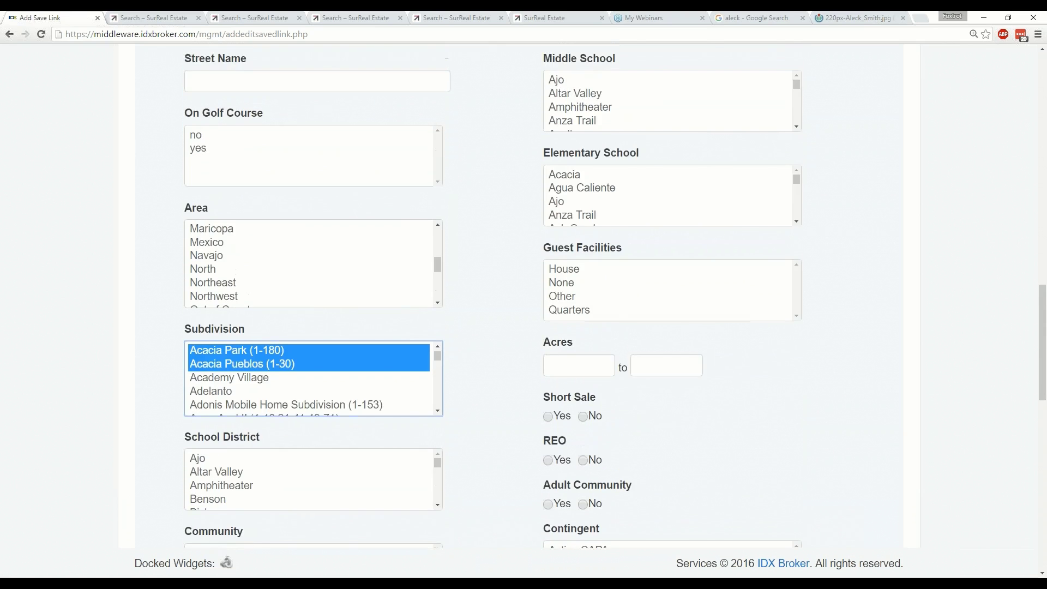
{"action": "scroll", "coordinate": [524, 382], "scroll_direction": "up", "scroll_amount": 13}
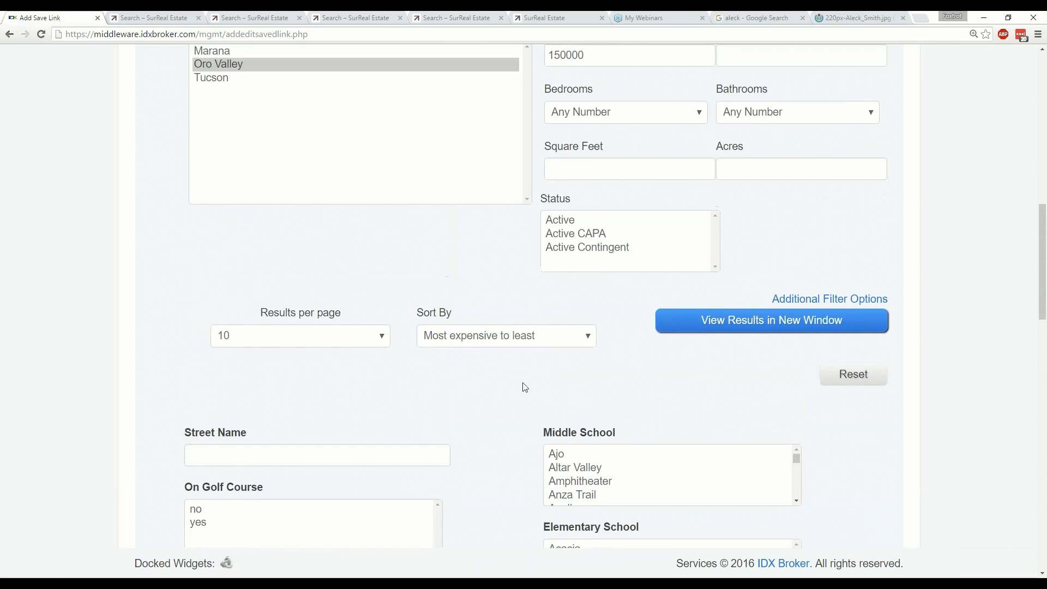
{"action": "scroll", "coordinate": [524, 376], "scroll_direction": "up", "scroll_amount": 4}
Review the Advanced Search page's property-type fields, then show the PowerPoint "Thank you!" slide.
{"action": "mouse_move", "coordinate": [503, 198]}
{"action": "left_click", "coordinate": [345, 229]}
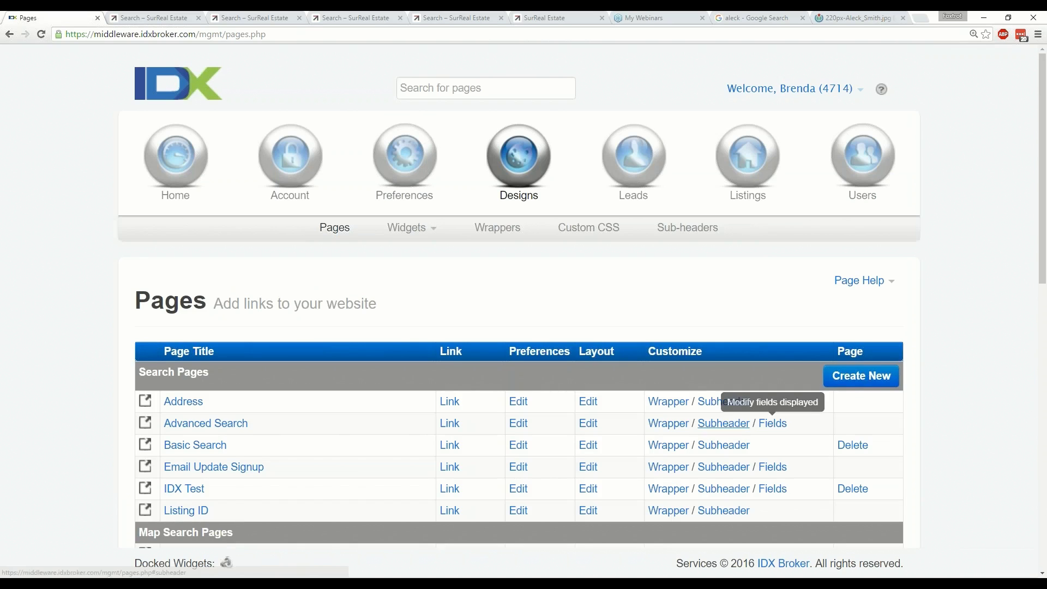
{"action": "left_click", "coordinate": [773, 424]}
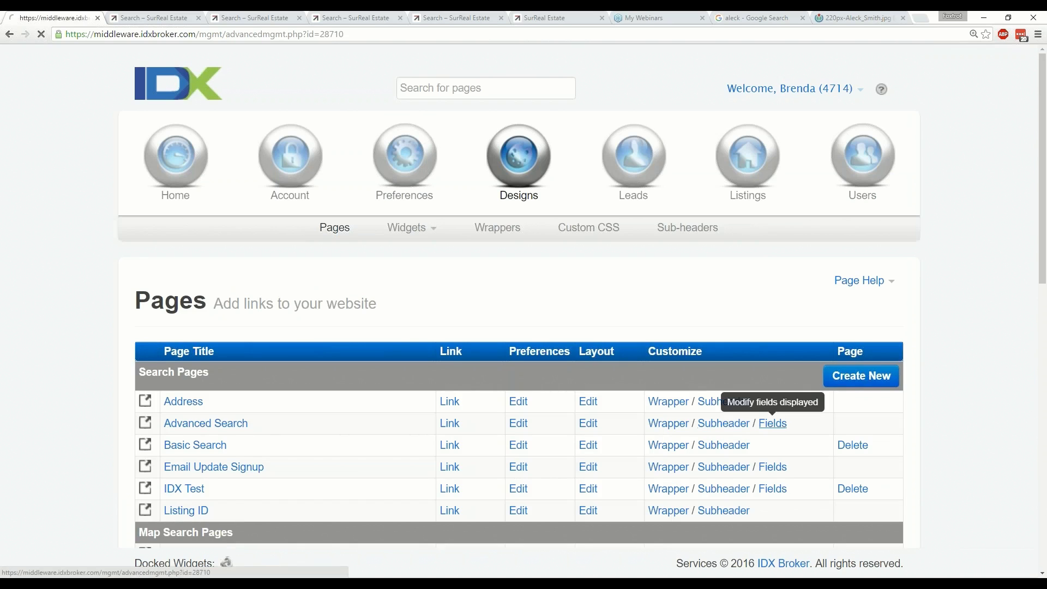
{"action": "scroll", "coordinate": [625, 386], "scroll_direction": "down", "scroll_amount": 2}
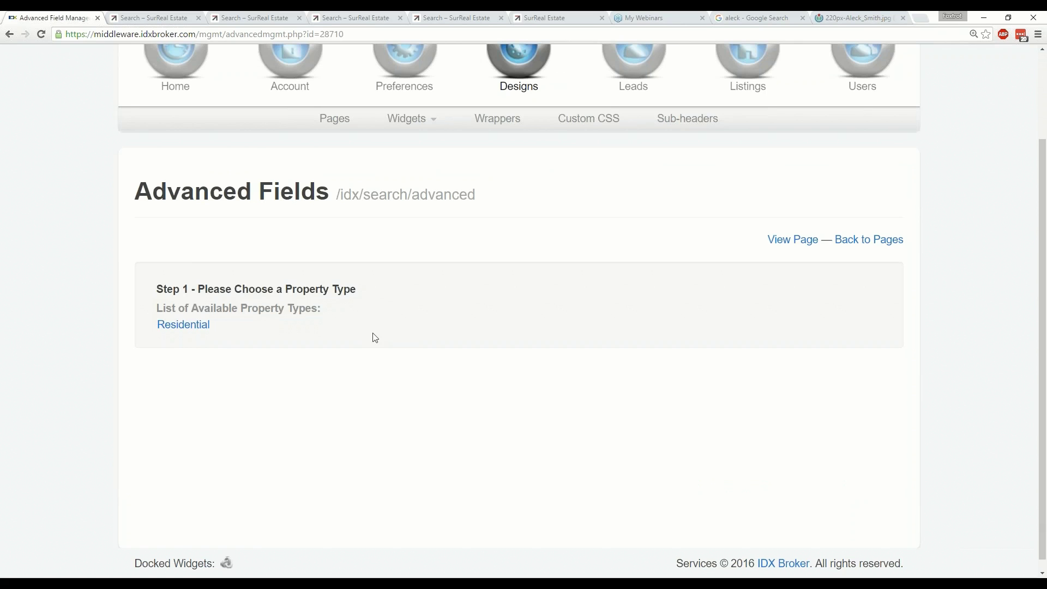
{"action": "scroll", "coordinate": [169, 322], "scroll_direction": "down", "scroll_amount": 1}
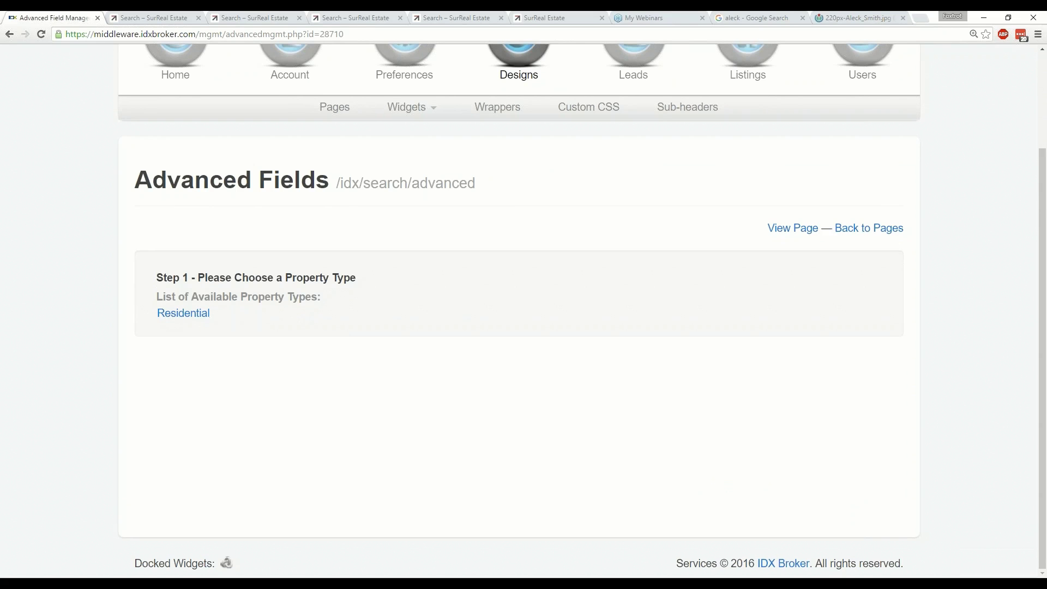
{"action": "scroll", "coordinate": [321, 334], "scroll_direction": "up", "scroll_amount": 1}
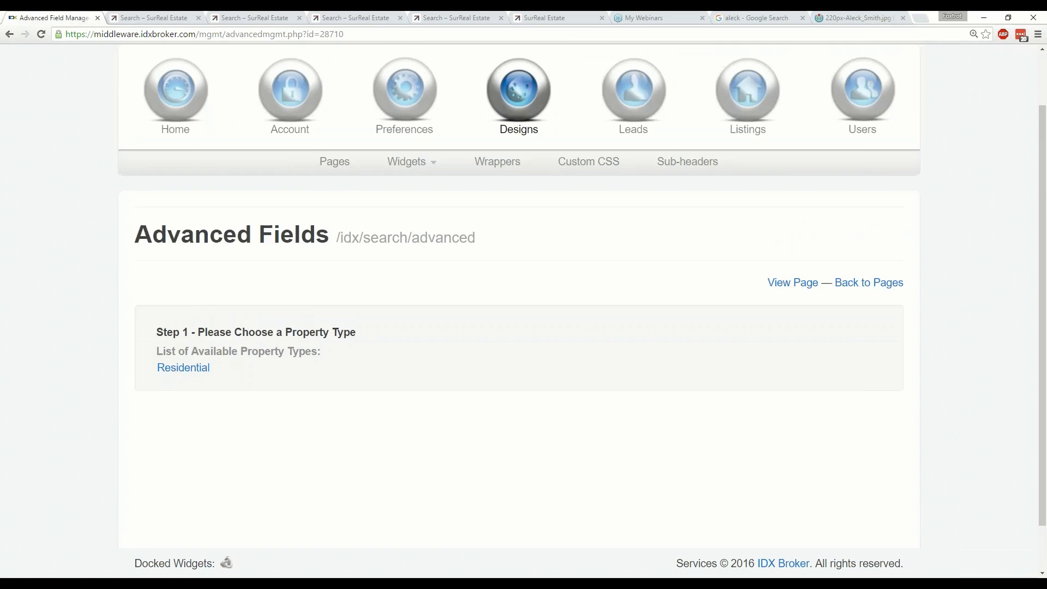
{"action": "scroll", "coordinate": [404, 171], "scroll_direction": "up", "scroll_amount": 1}
{"action": "key", "text": "alt+Tab"}
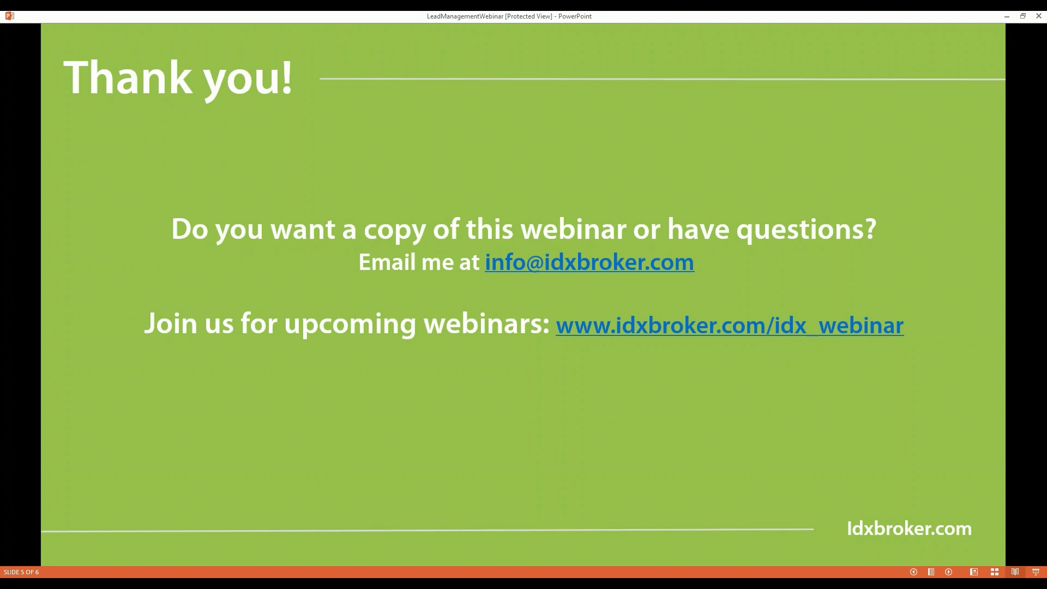